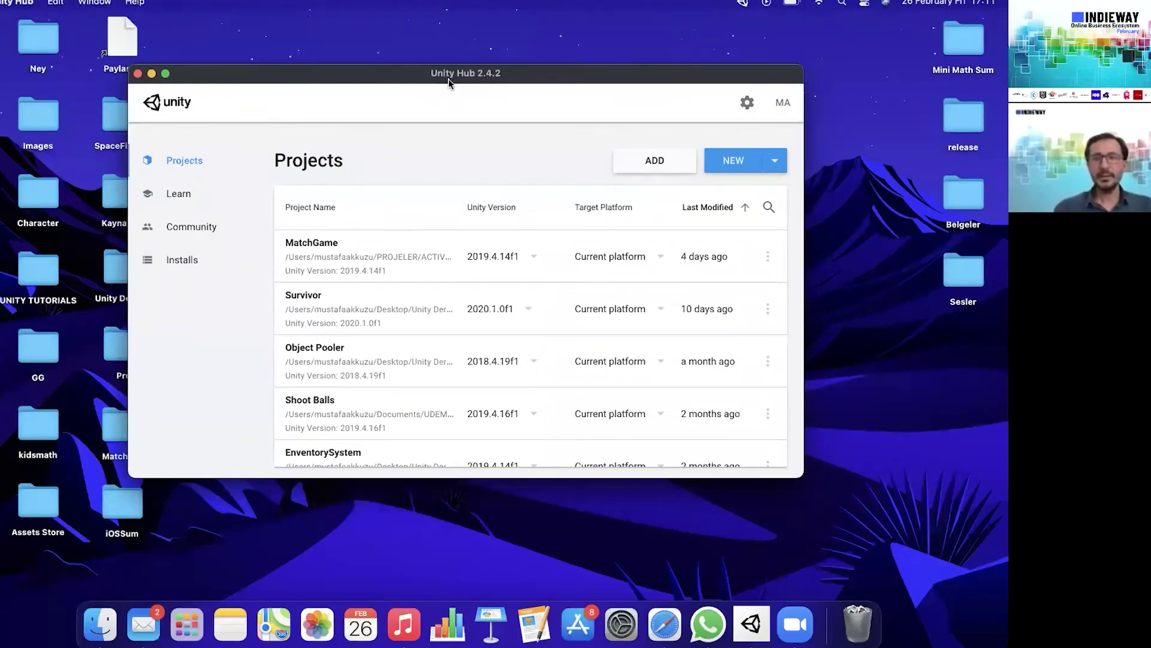
Nudge the Unity Hub window into place and list the six installed editor versions.
drag(370, 68, 382, 71)
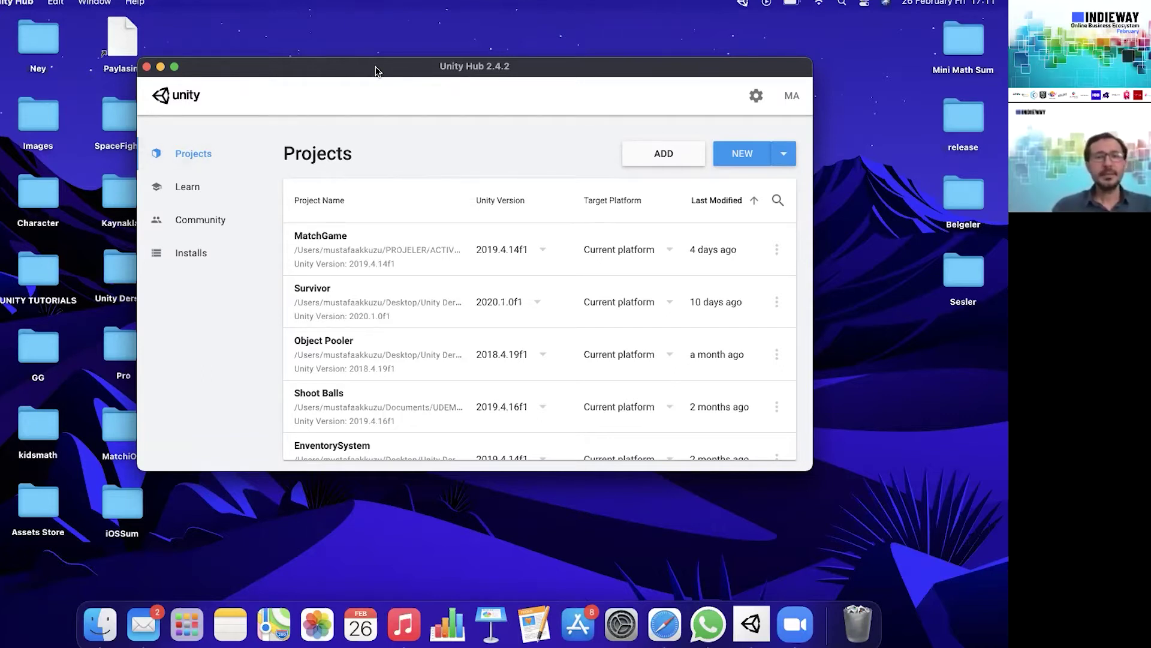
drag(396, 66, 404, 84)
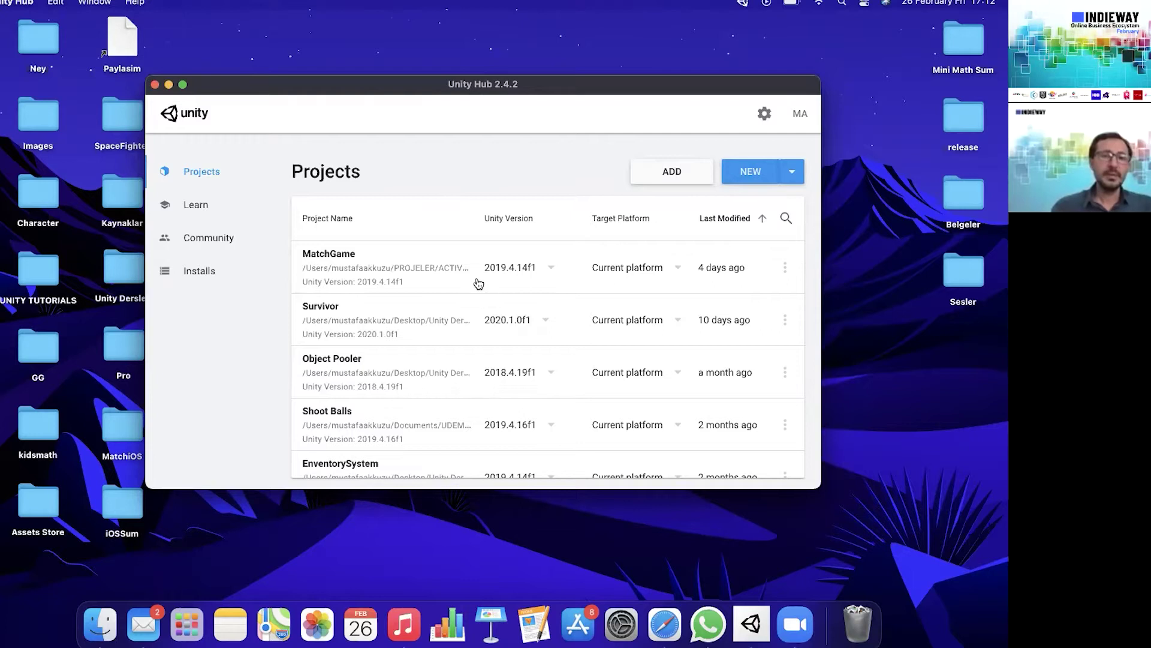
click(231, 275)
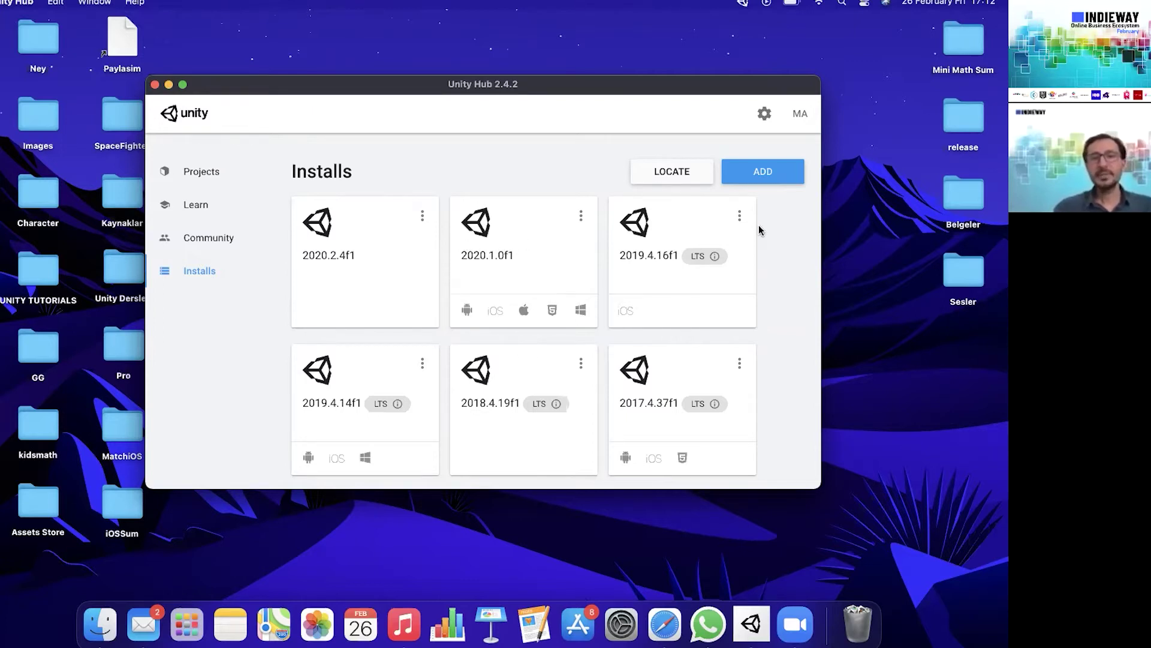
click(755, 180)
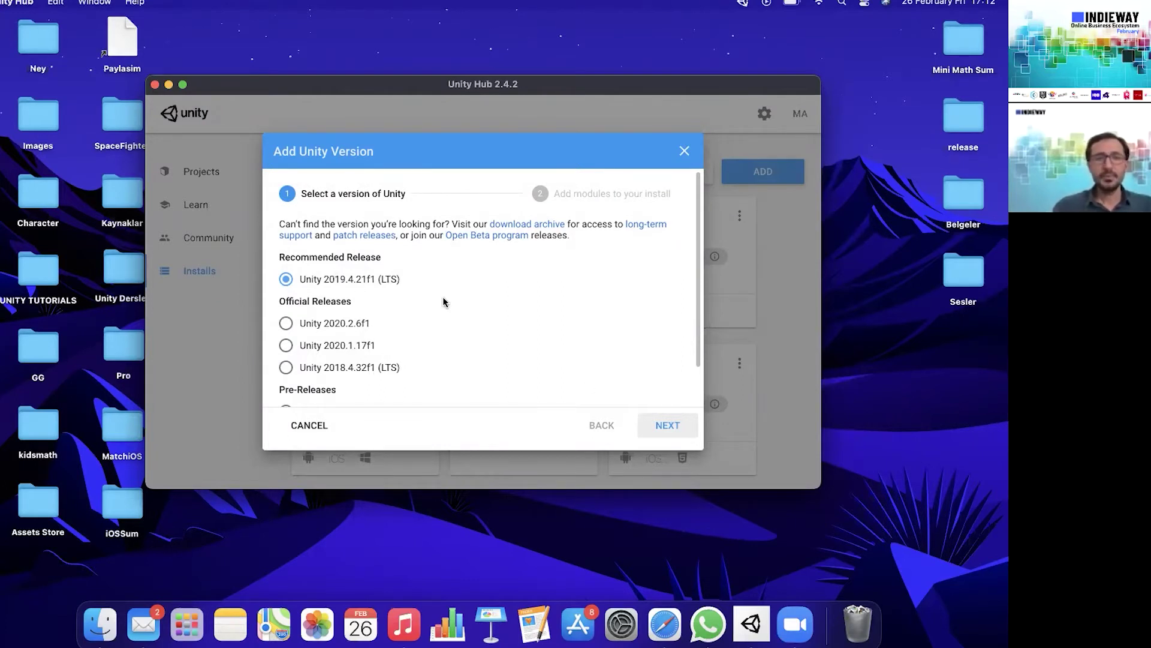
click(677, 425)
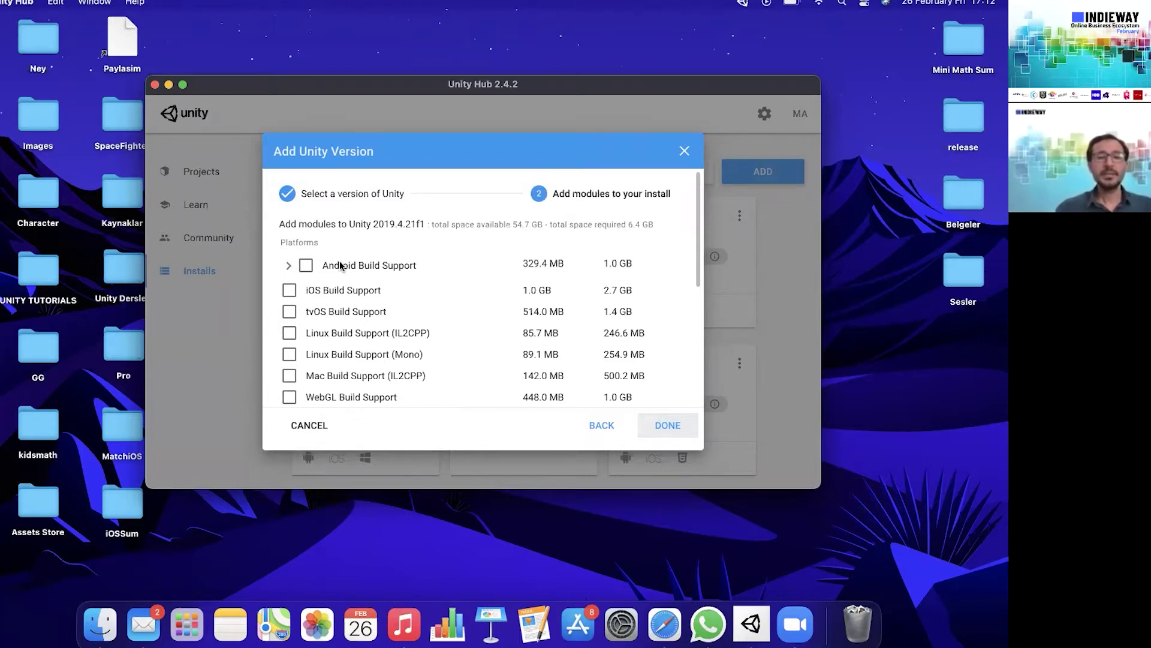
click(309, 266)
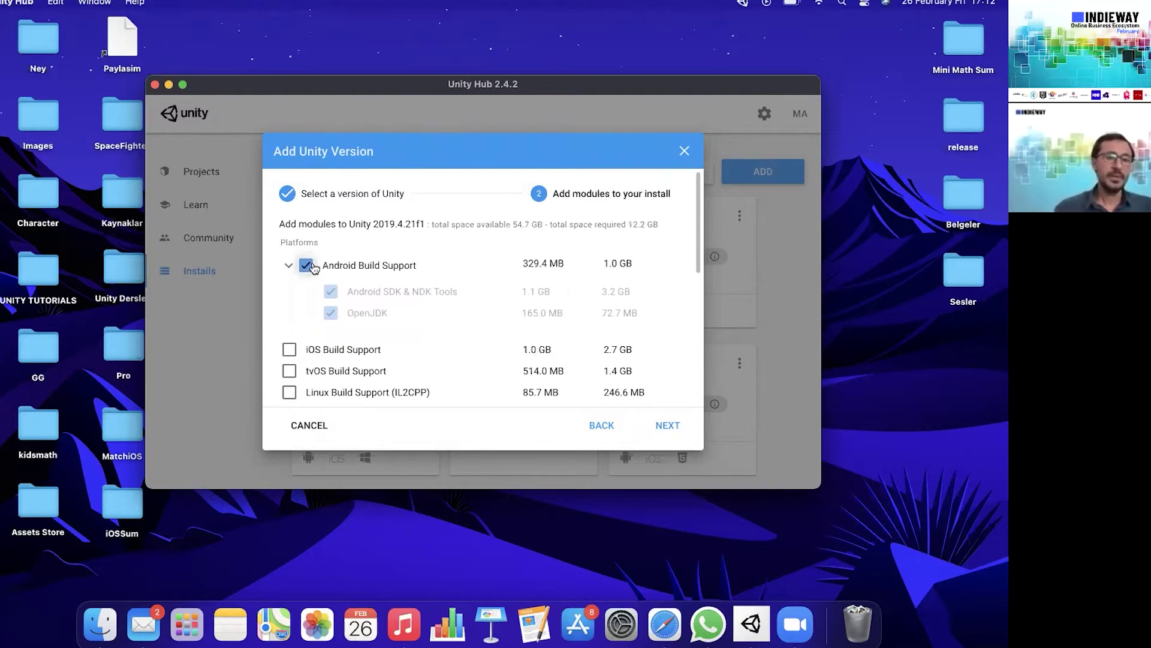
click(306, 266)
click(289, 350)
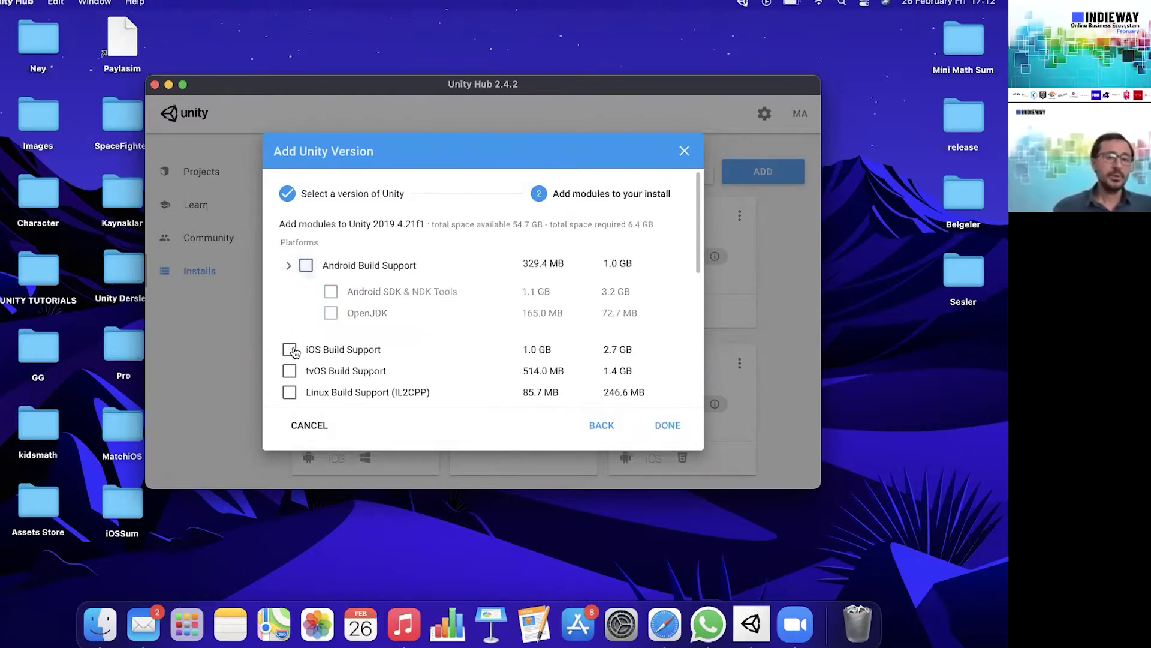
click(289, 354)
click(289, 354)
scroll(344, 341, down, 1)
click(290, 276)
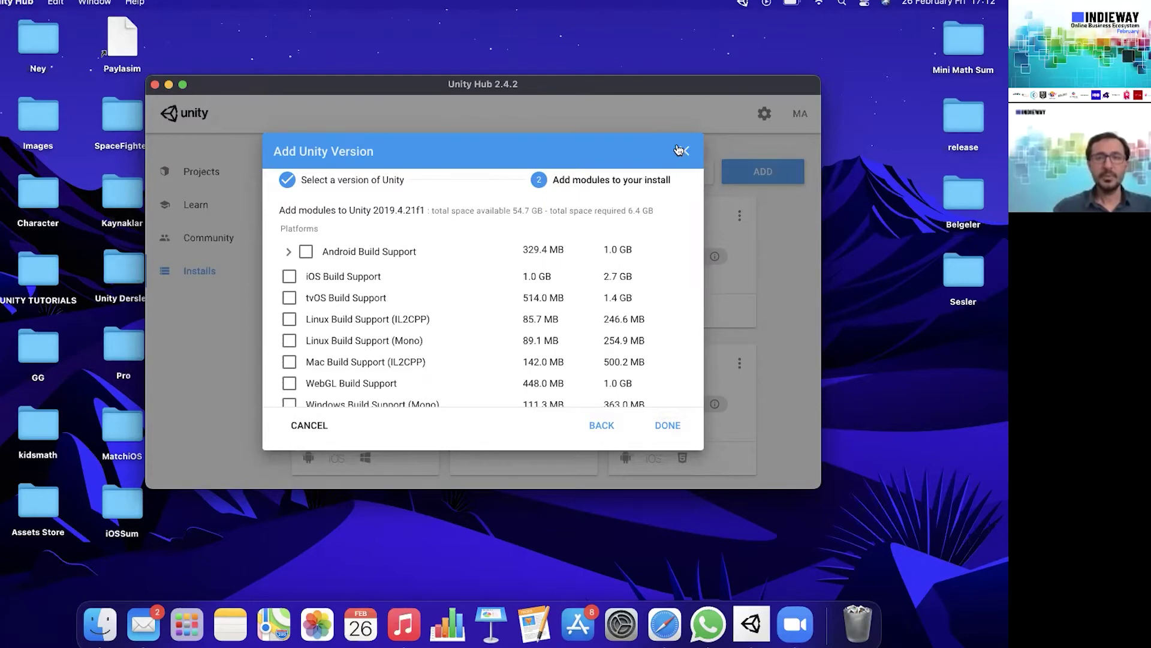
click(684, 150)
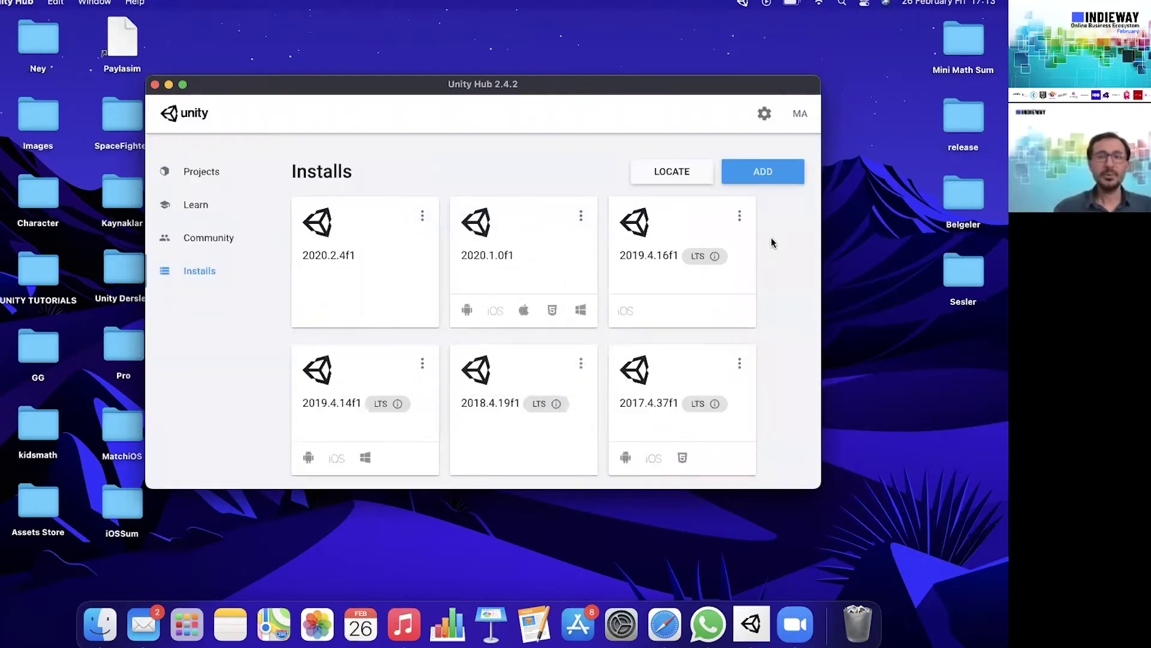
Check Add Modules for 2020.2.4f1 without changes, then start a new Unity 2019.4.14f1 project.
click(423, 216)
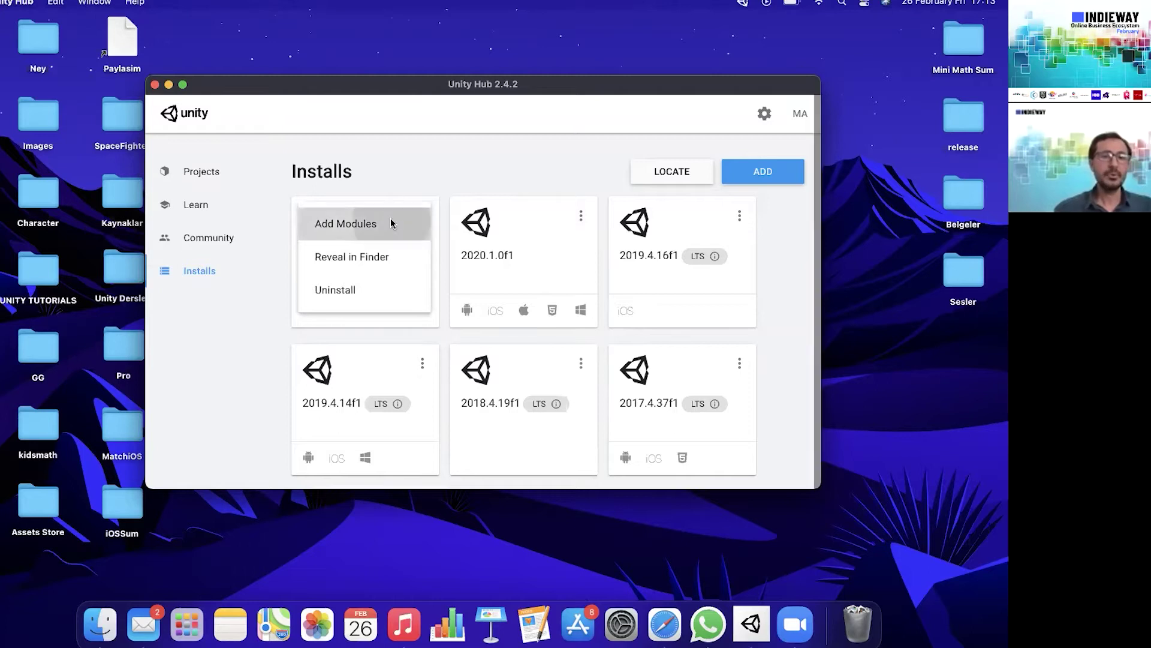
click(391, 223)
click(706, 258)
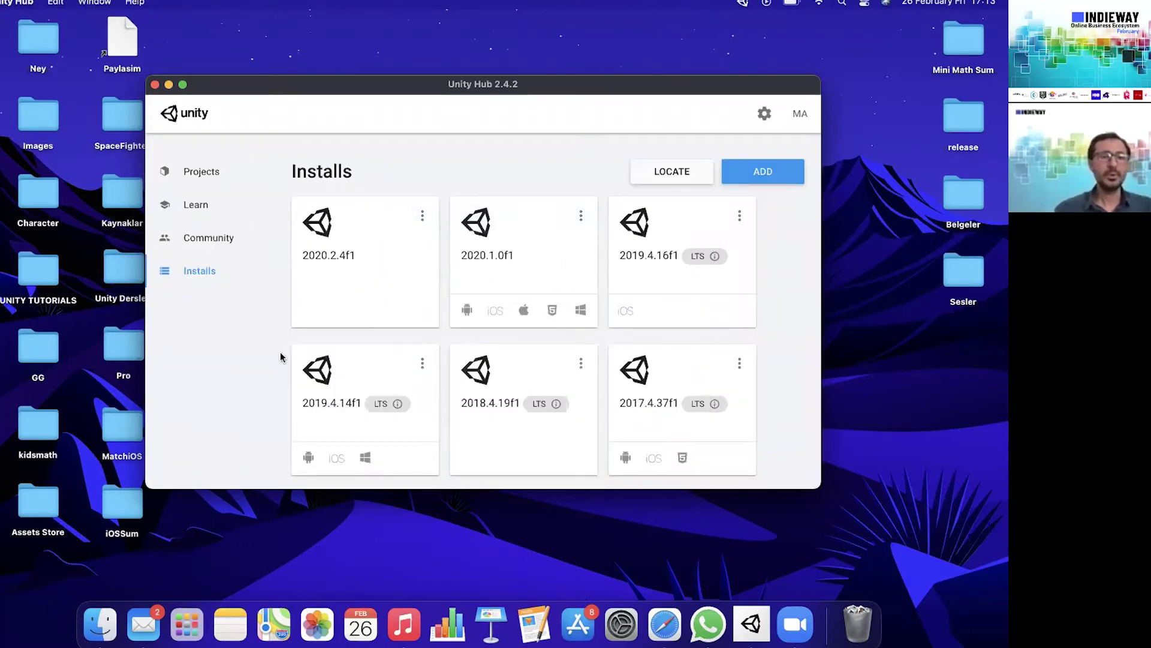
click(206, 173)
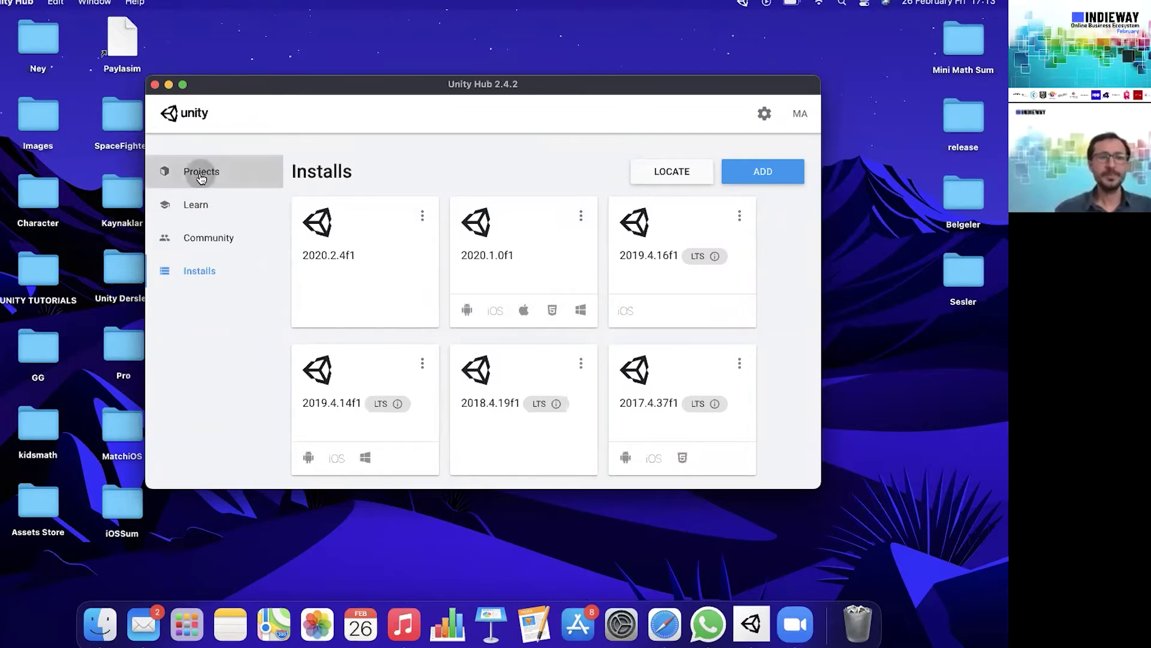
click(751, 172)
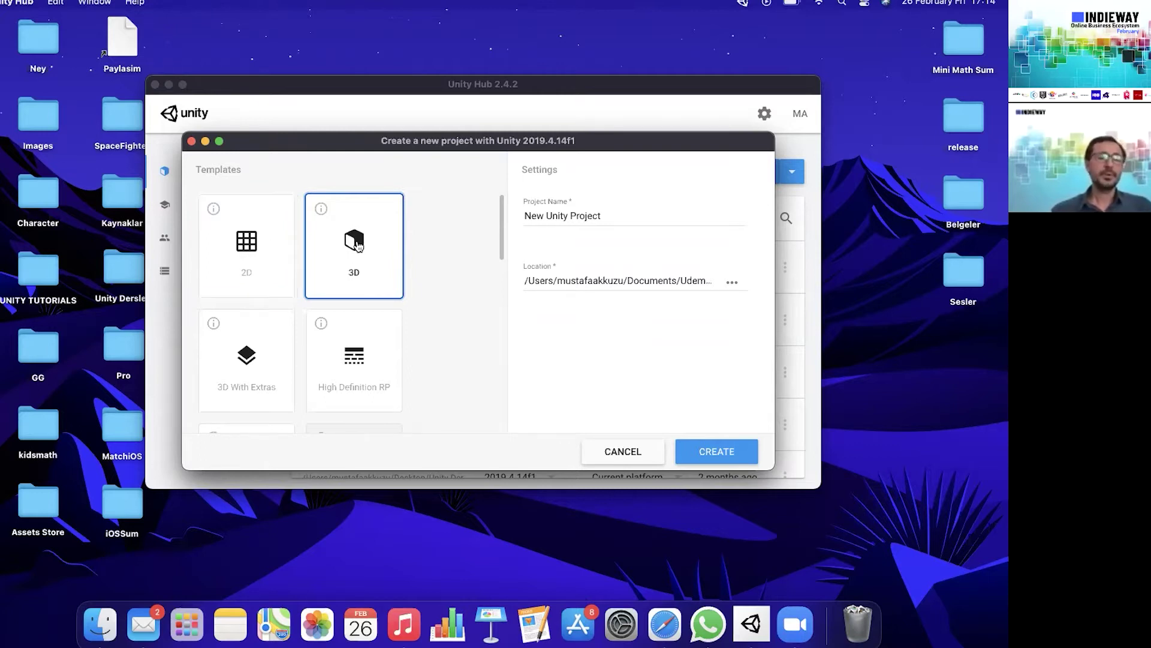
Name the new 3D project 'indieway' and create it in Unity 2019.4.14f1.
click(632, 215)
drag(632, 215, 496, 193)
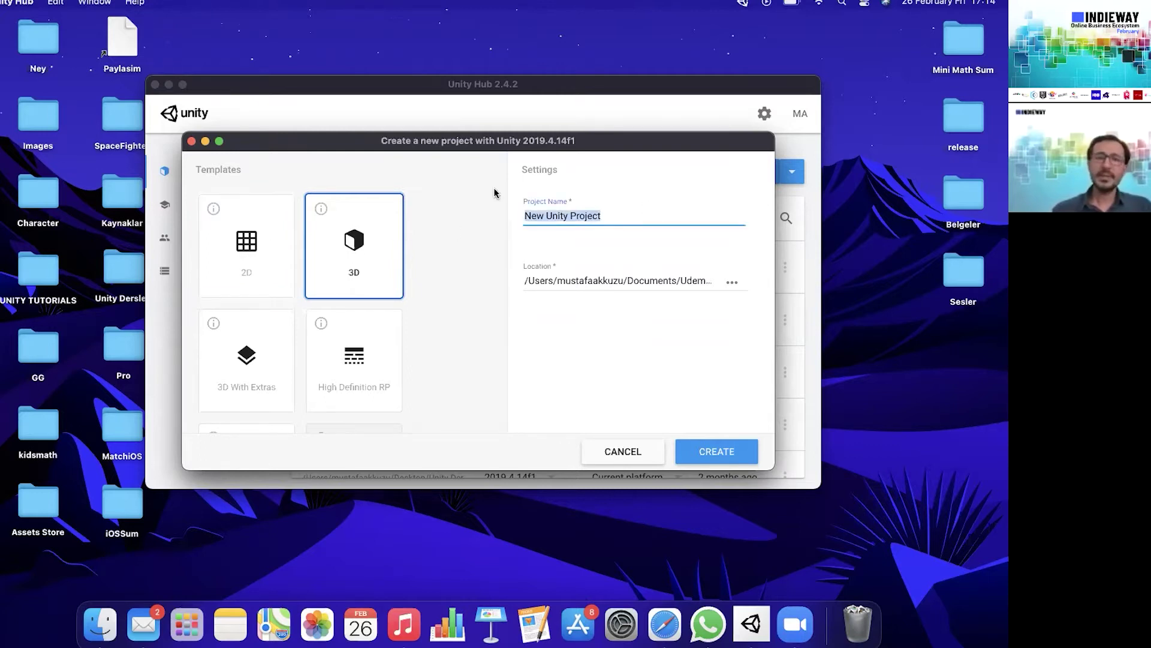
text(indieway)
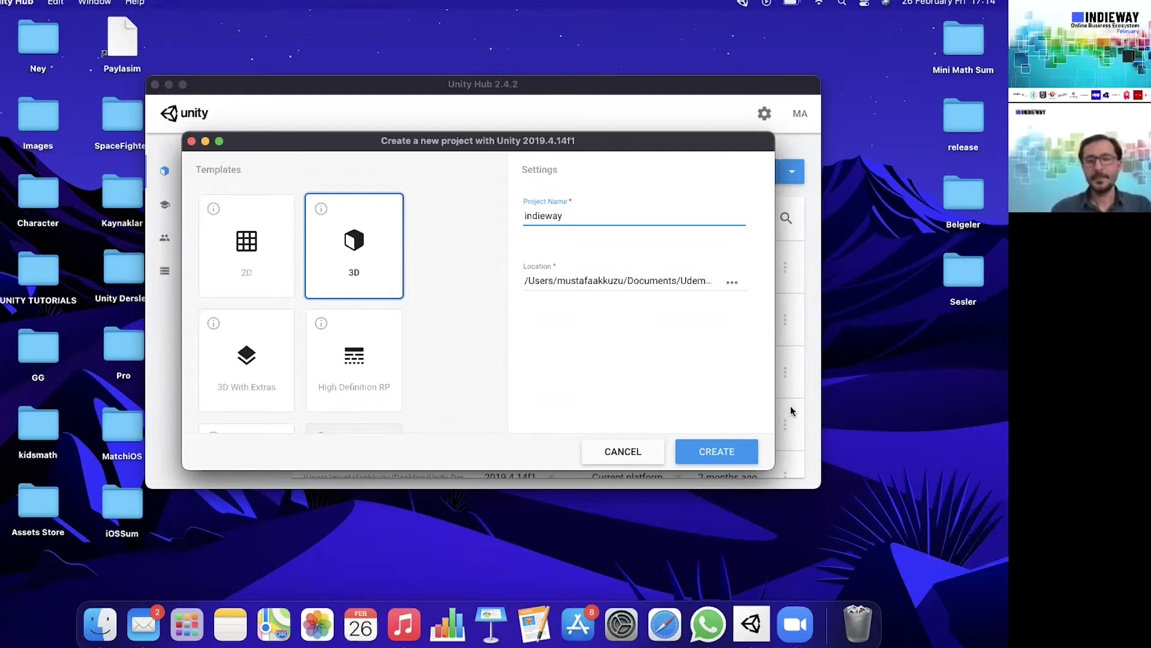
click(738, 454)
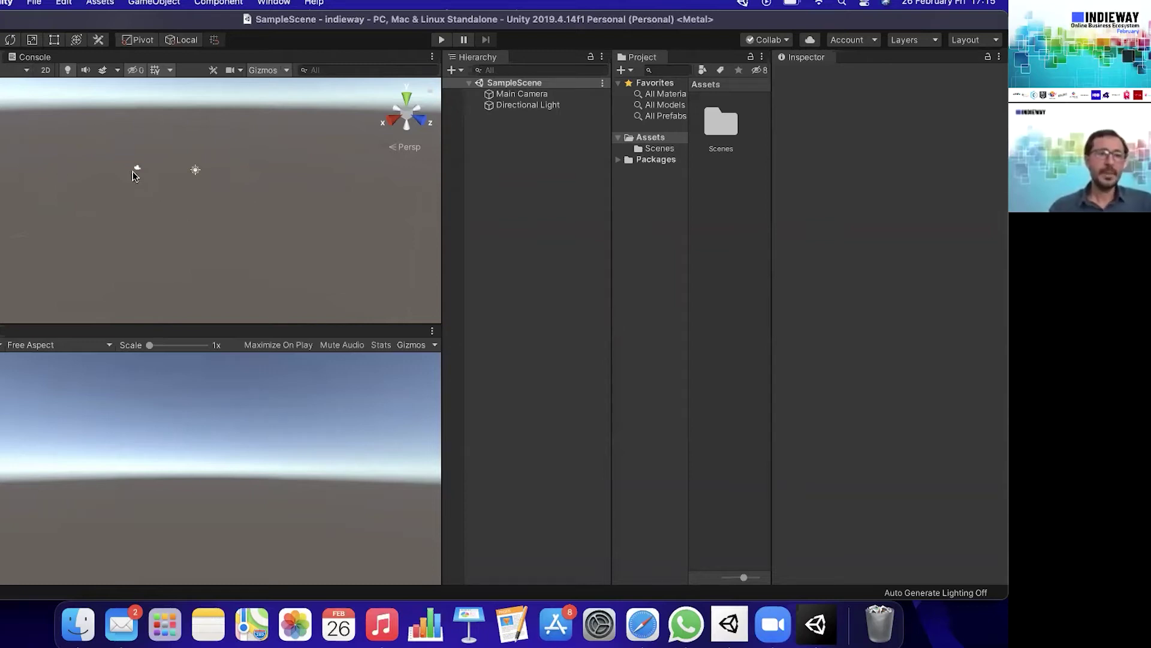
click(46, 70)
click(46, 71)
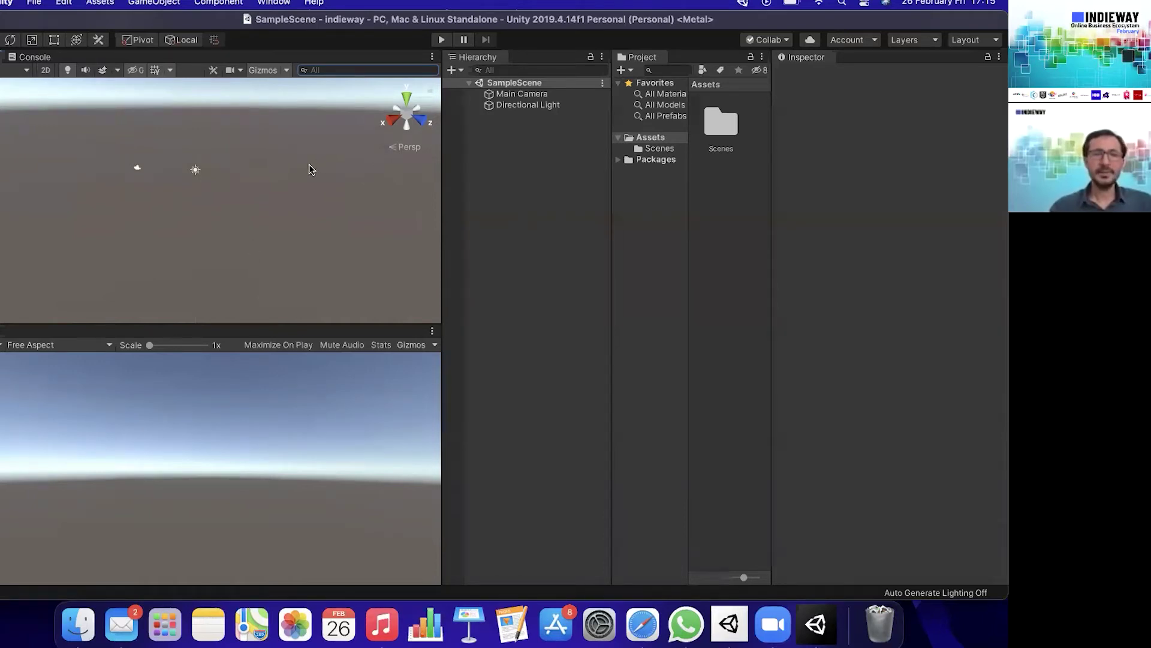
click(465, 72)
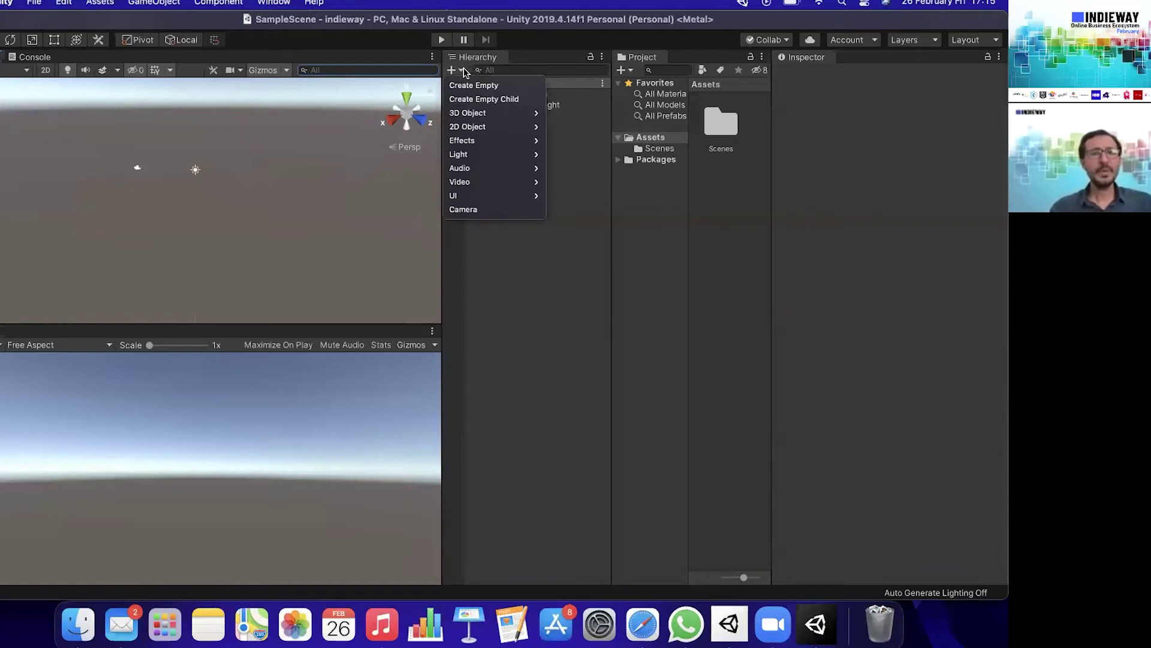
click(498, 297)
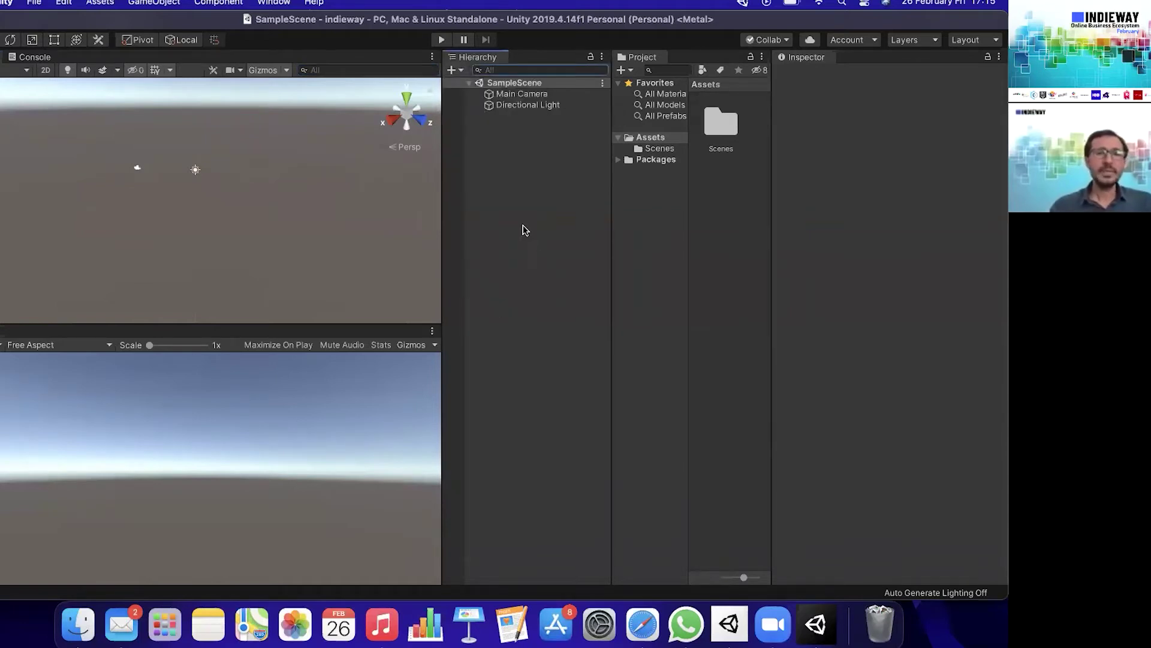
click(168, 4)
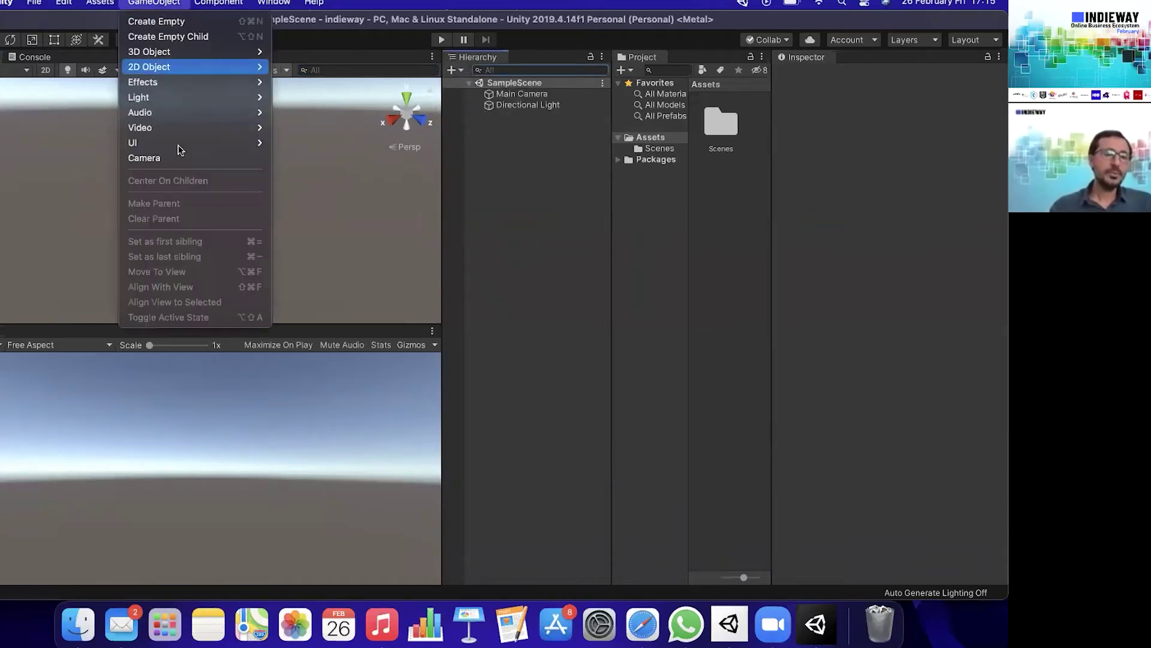
mouse_move(180, 52)
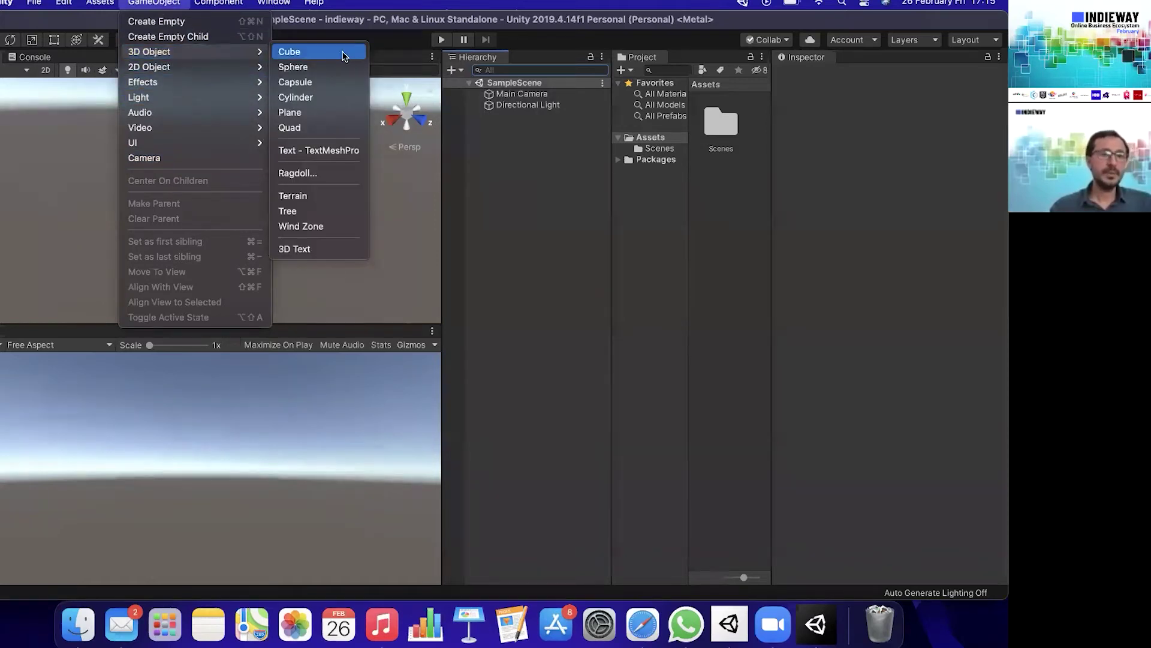
click(516, 170)
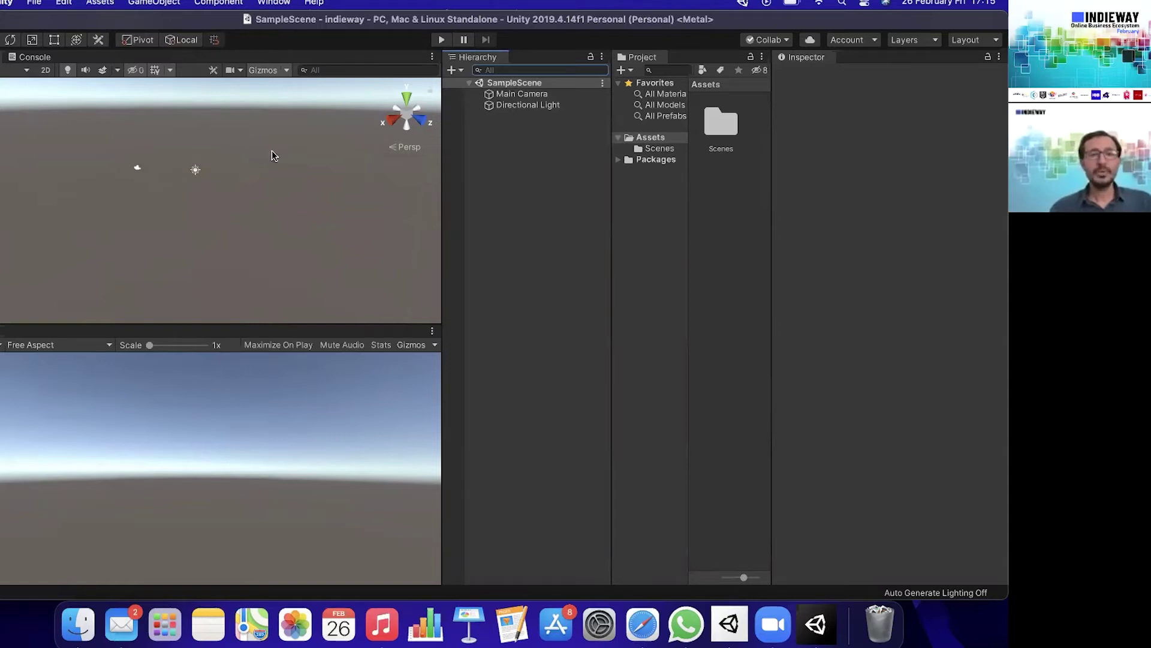
click(532, 93)
click(535, 106)
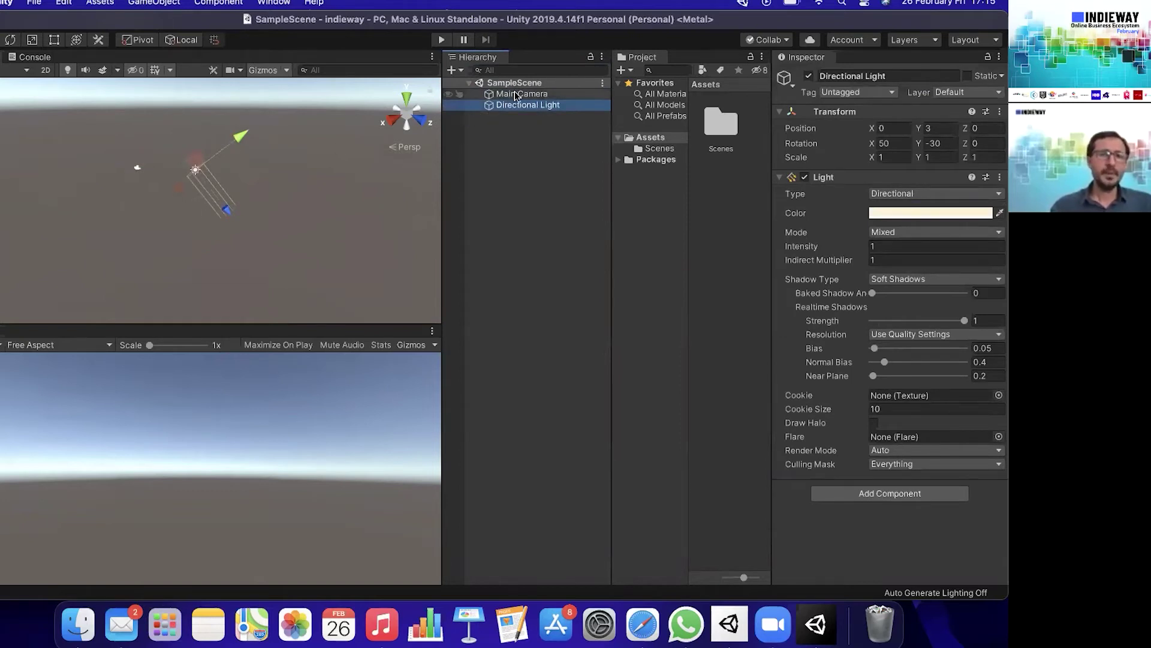
Add a Cube at position 0, 0, 0 to SampleScene from the Hierarchy's create menu.
click(459, 70)
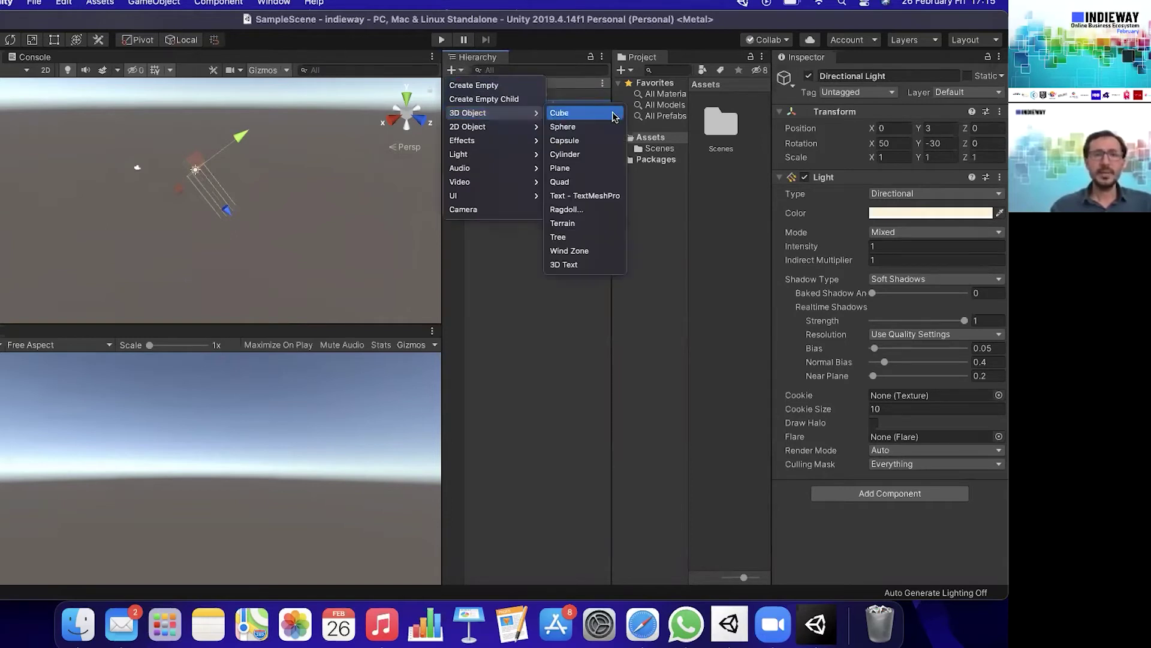
click(255, 176)
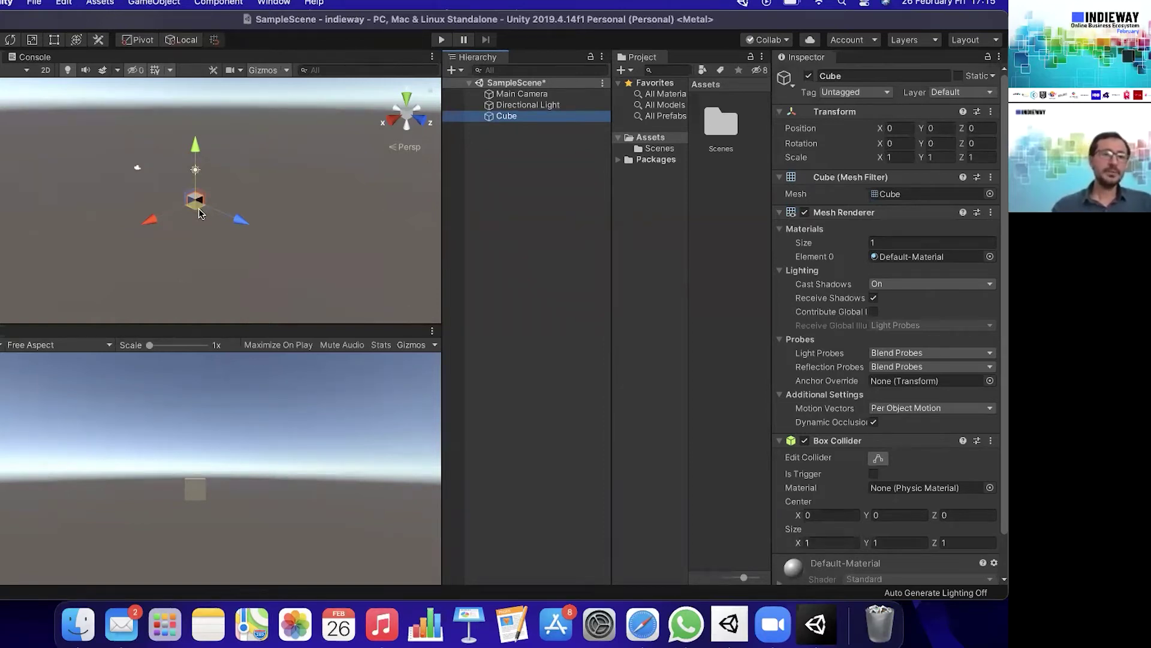
scroll(201, 217, up, 5)
scroll(200, 217, down, 1)
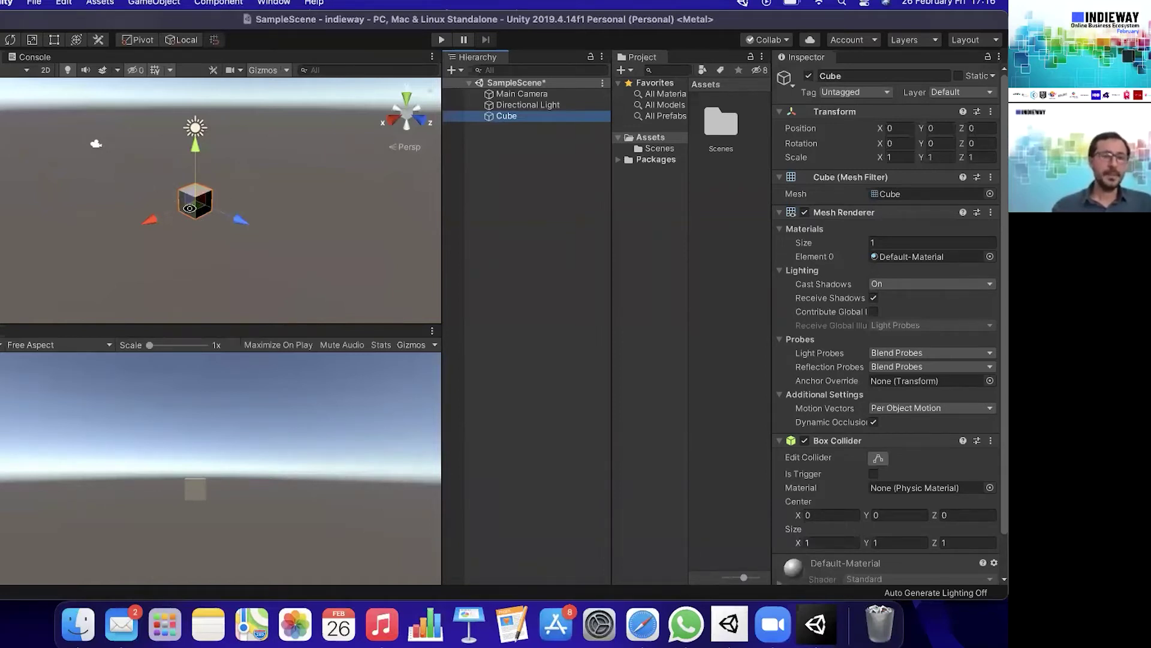
Select and frame the Cube, orbiting the Scene view to see it from another side.
mouse_move(191, 204)
middle_down()
mouse_move(204, 221)
mouse_move(210, 214)
mouse_move(155, 222)
middle_up()
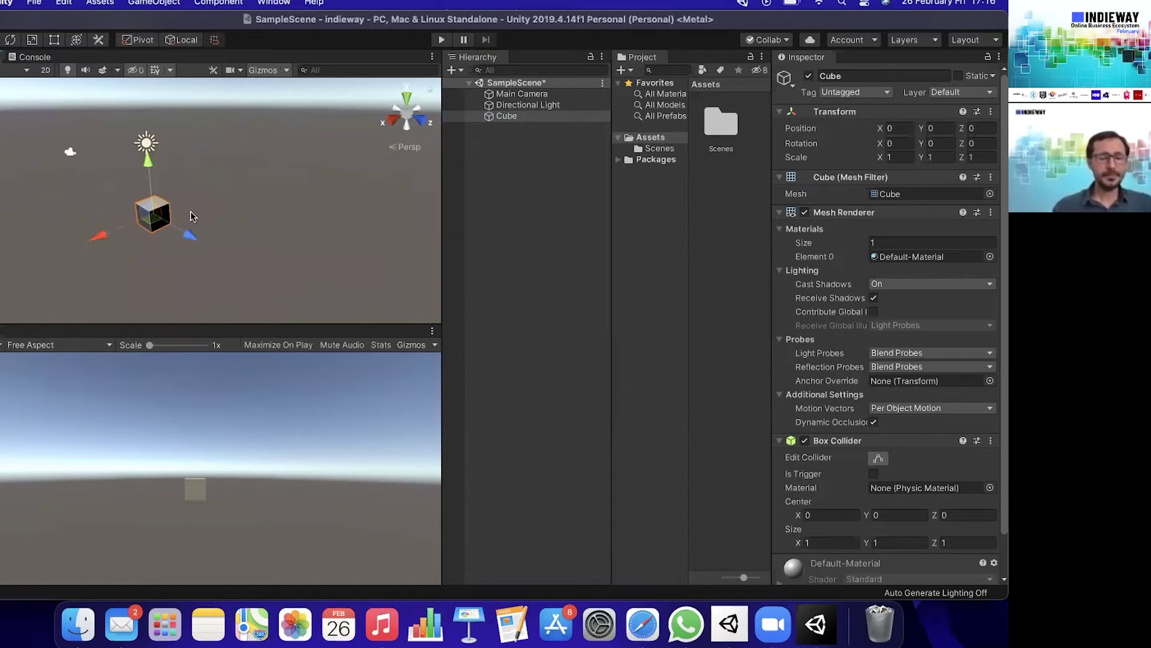
mouse_move(144, 231)
alt+mouse_down()
mouse_move(252, 222)
mouse_move(181, 231)
mouse_move(234, 258)
mouse_move(99, 222)
mouse_move(448, 250)
mouse_move(314, 240)
alt+mouse_up()
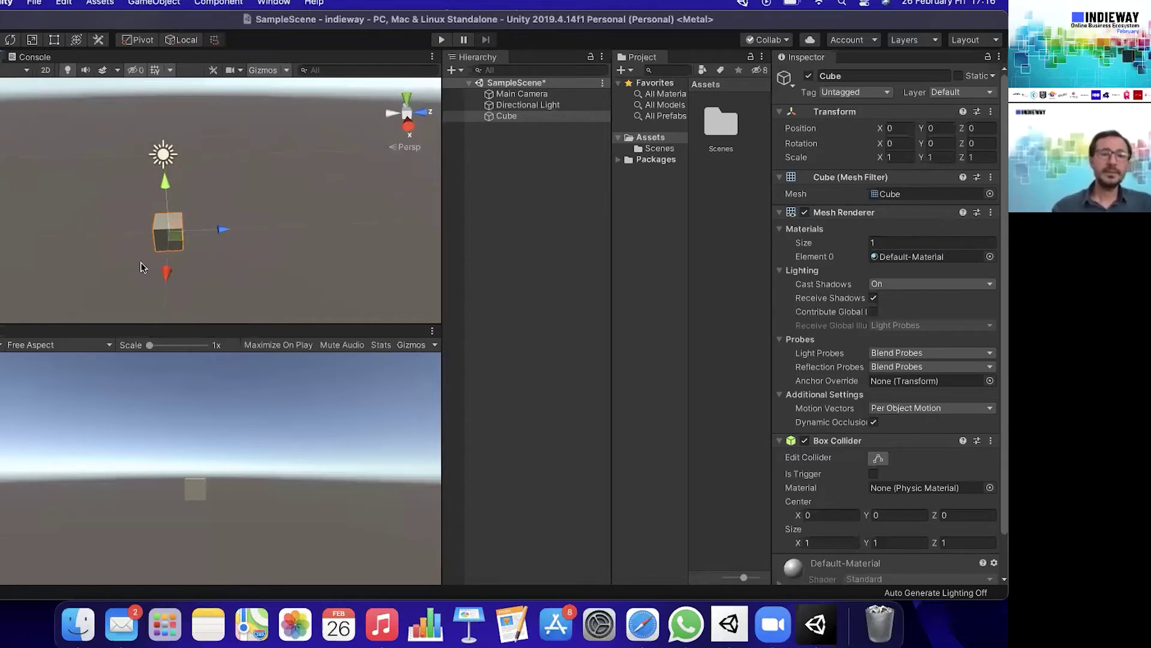
click(520, 114)
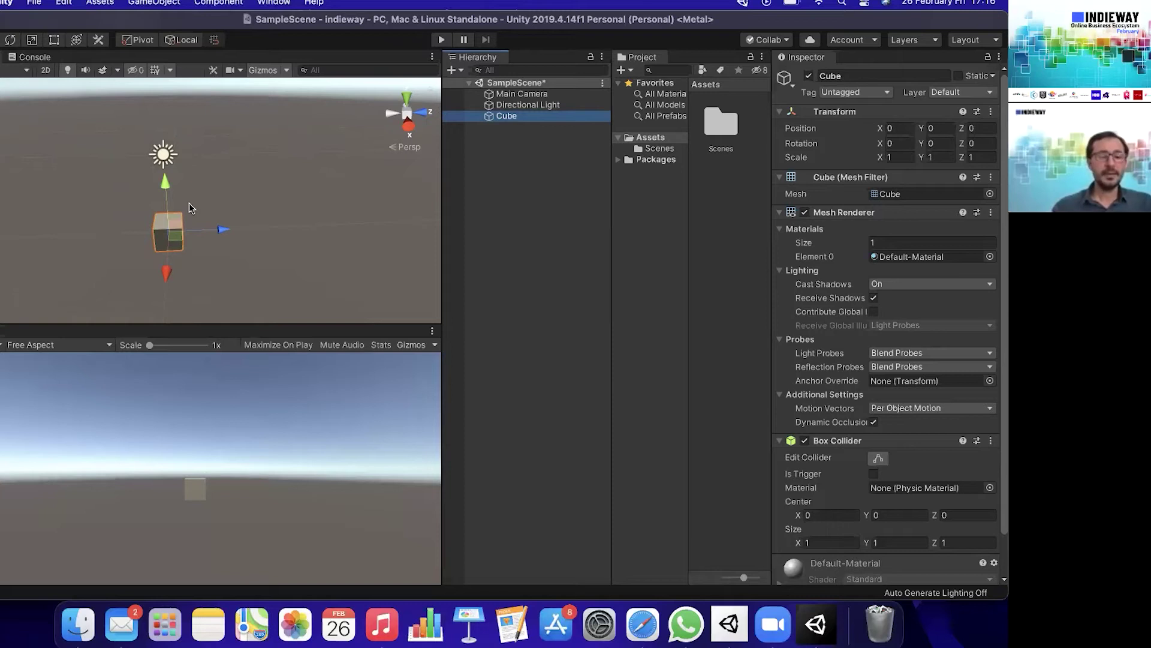
key(f)
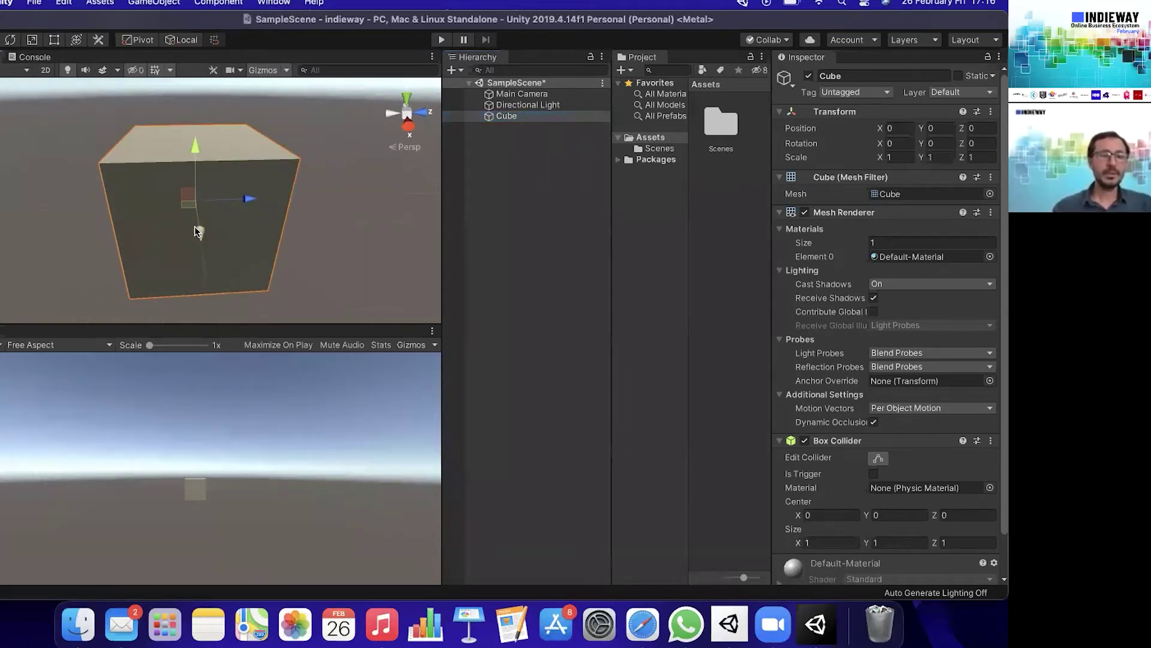
scroll(195, 230, down, 5)
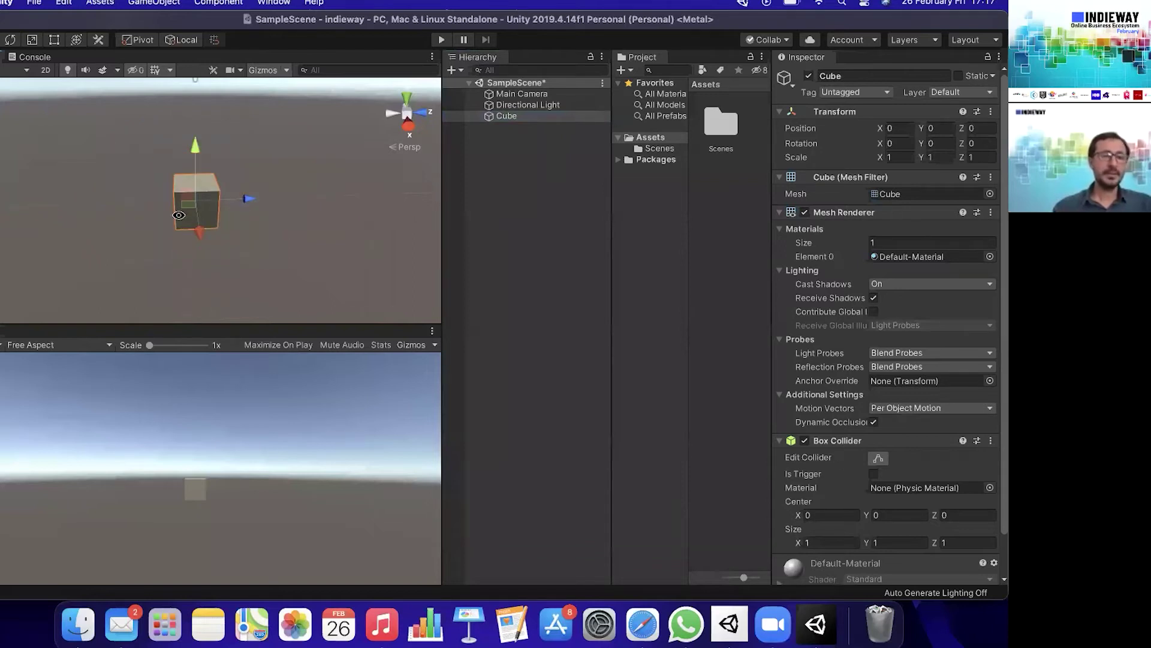
mouse_move(189, 236)
alt+mouse_down()
mouse_move(337, 285)
mouse_move(146, 283)
alt+mouse_up()
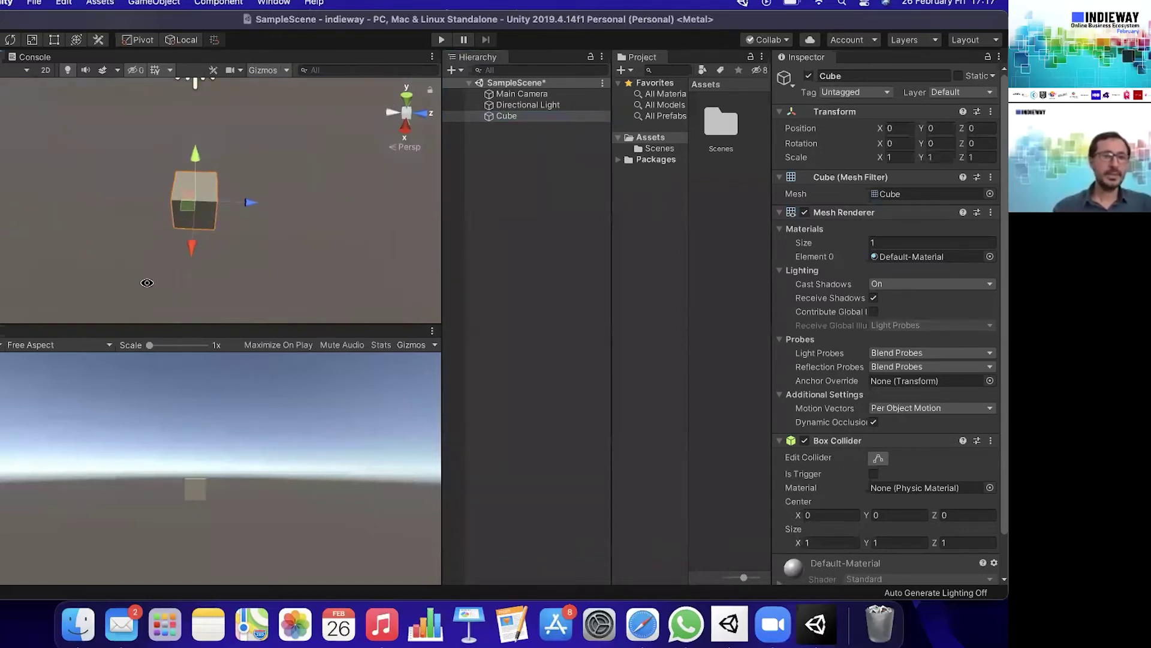
Deselect the Cube and pan and zoom the Scene view around it.
click(555, 240)
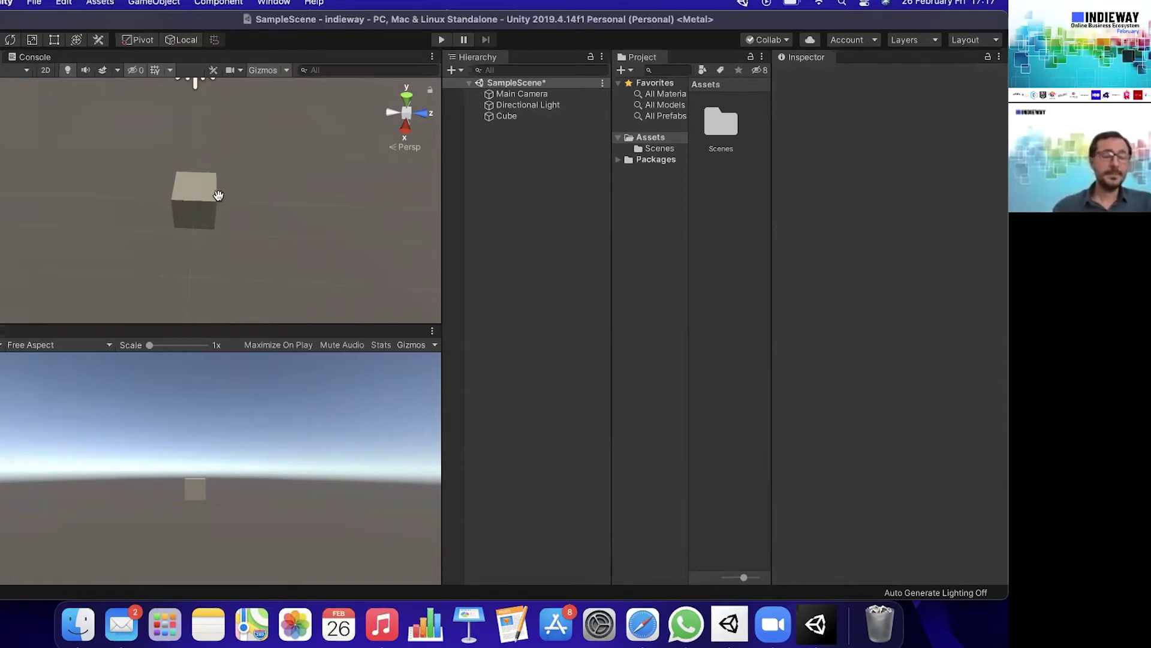
drag(209, 203, 195, 175)
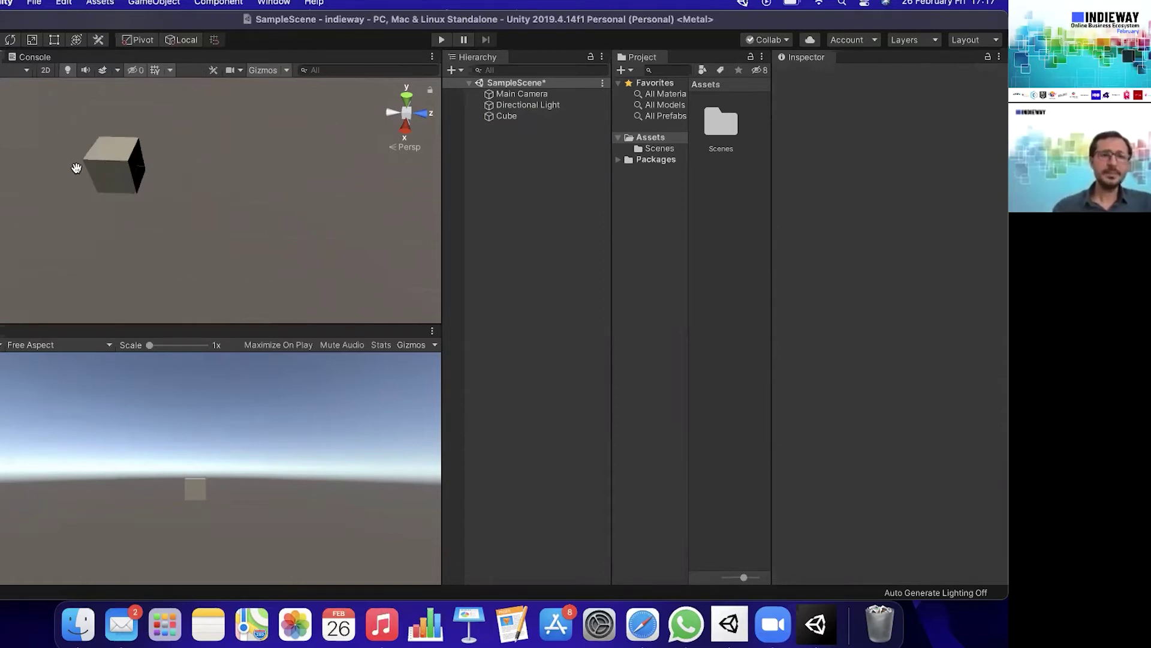
scroll(203, 189, down, 3)
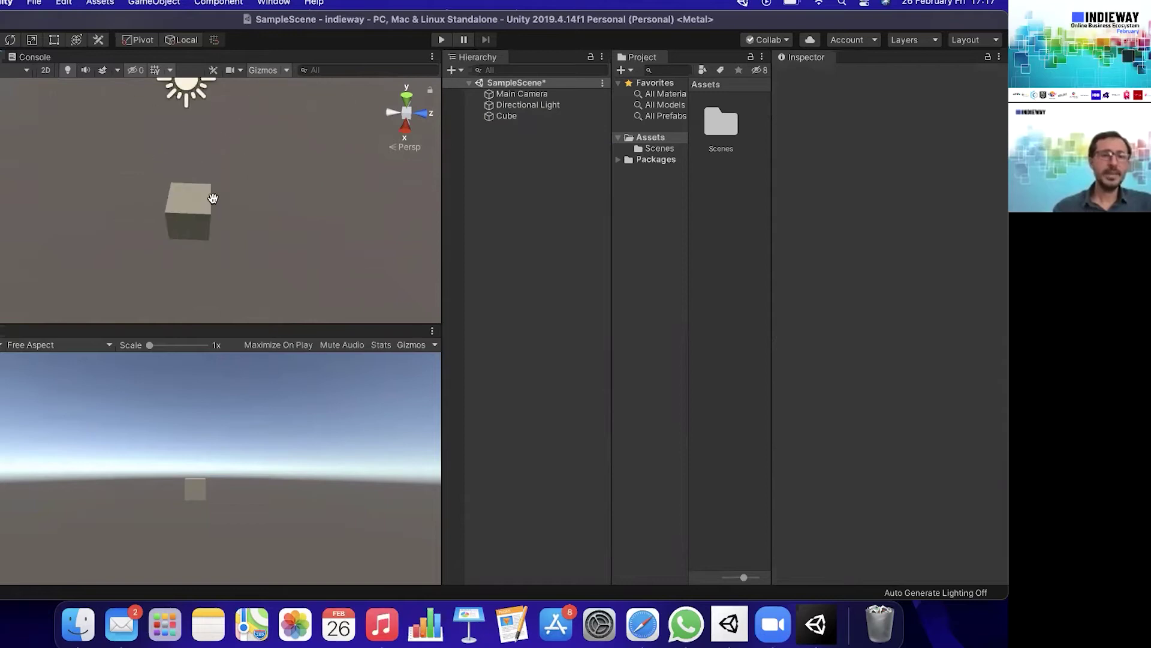
scroll(223, 205, down, 2)
scroll(223, 206, down, 1)
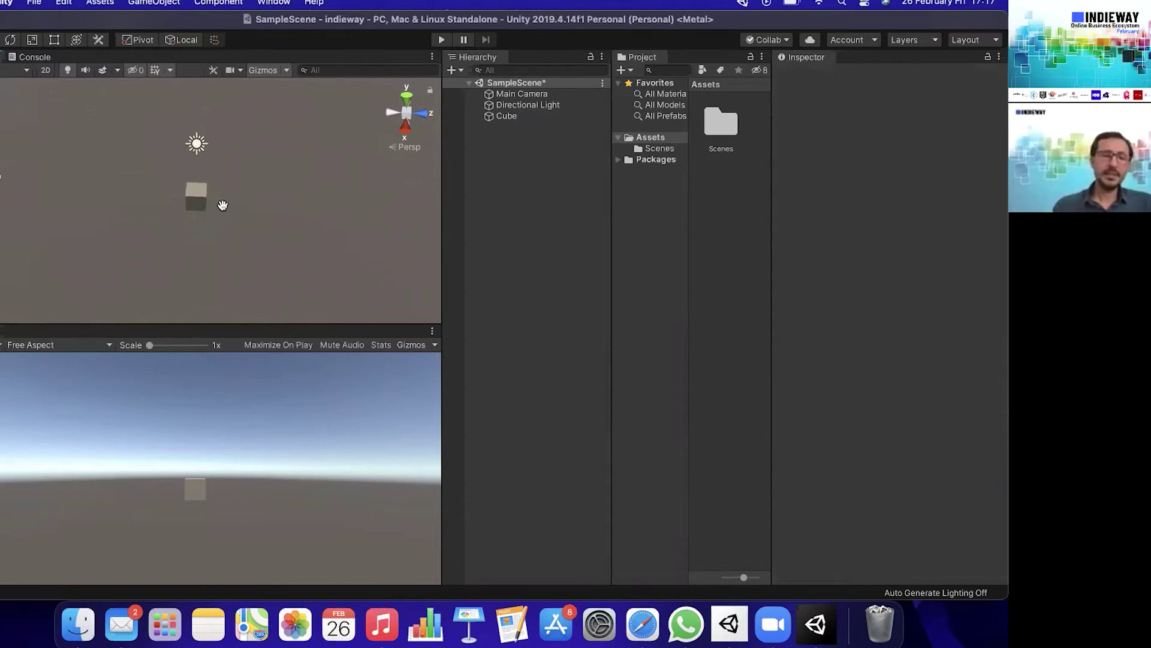
scroll(222, 204, up, 1)
scroll(221, 205, up, 1)
scroll(222, 204, up, 1)
scroll(223, 205, up, 1)
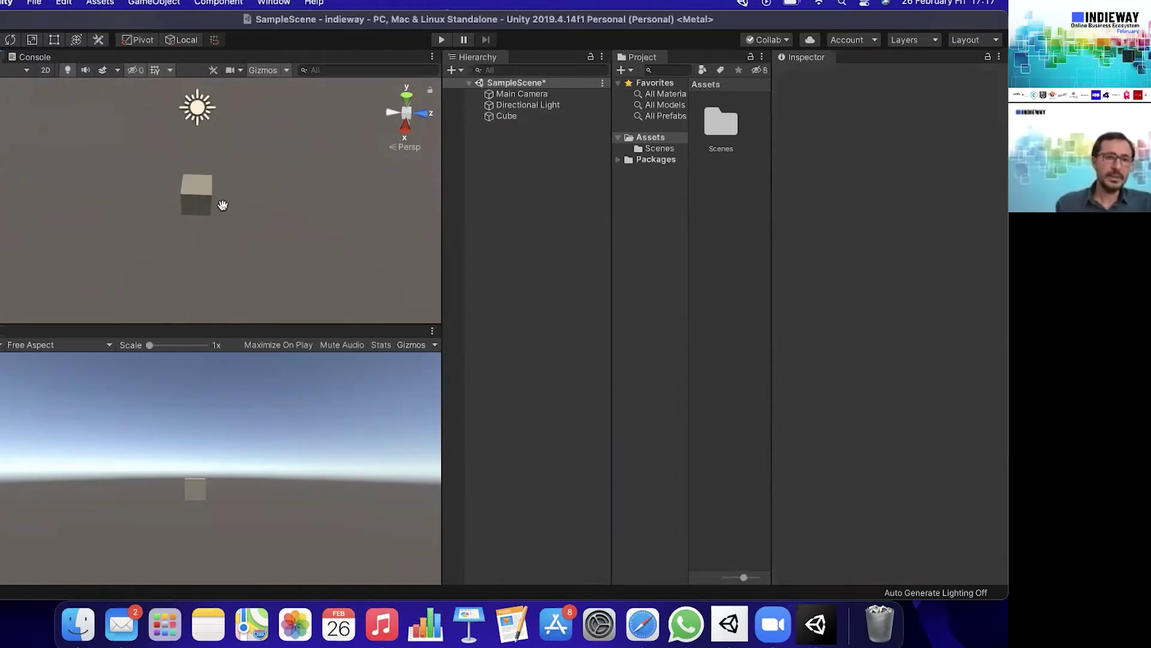
Shift the Scene camera sideways until the cube and directional light are centred.
key(Right)
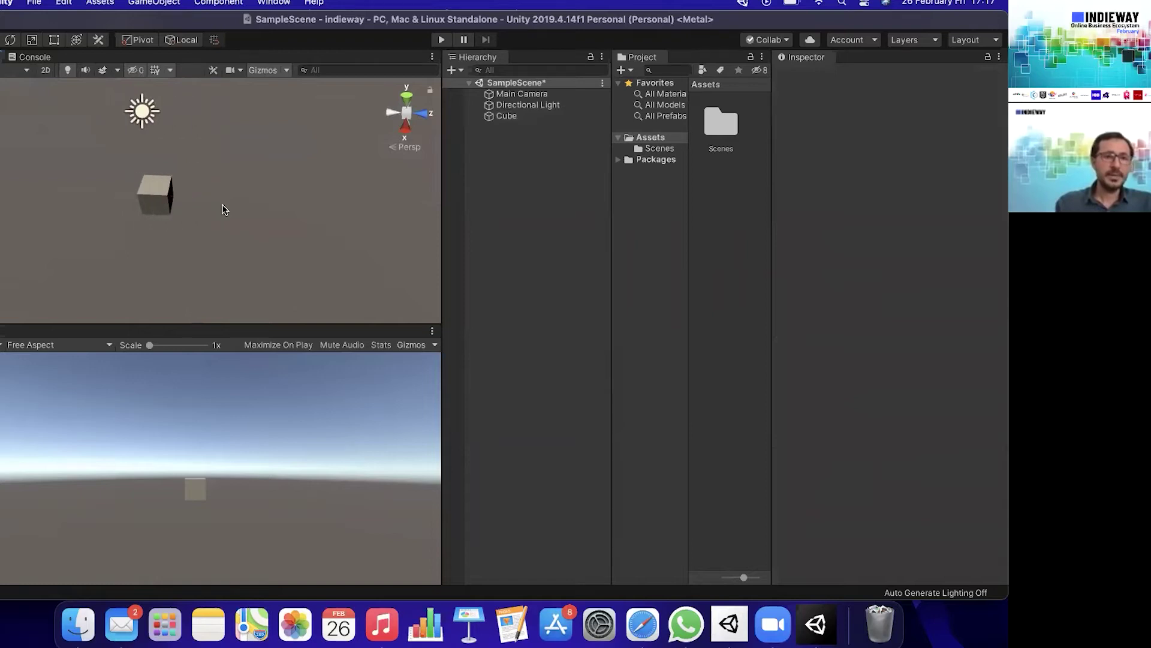
key(Left)
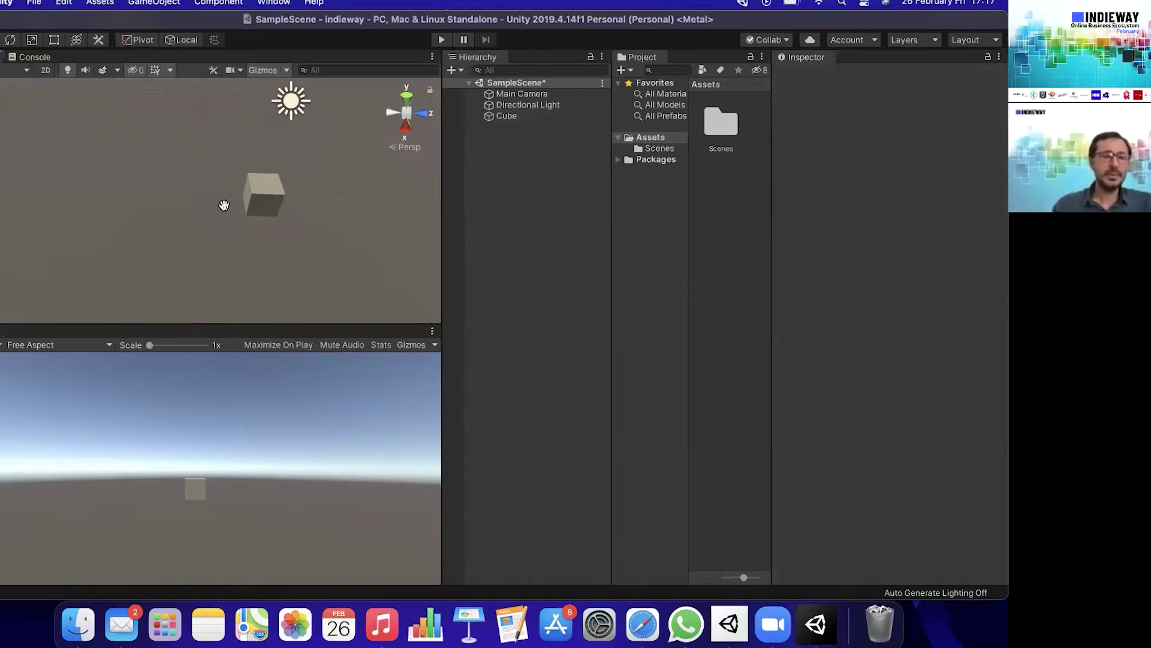
key(Right)
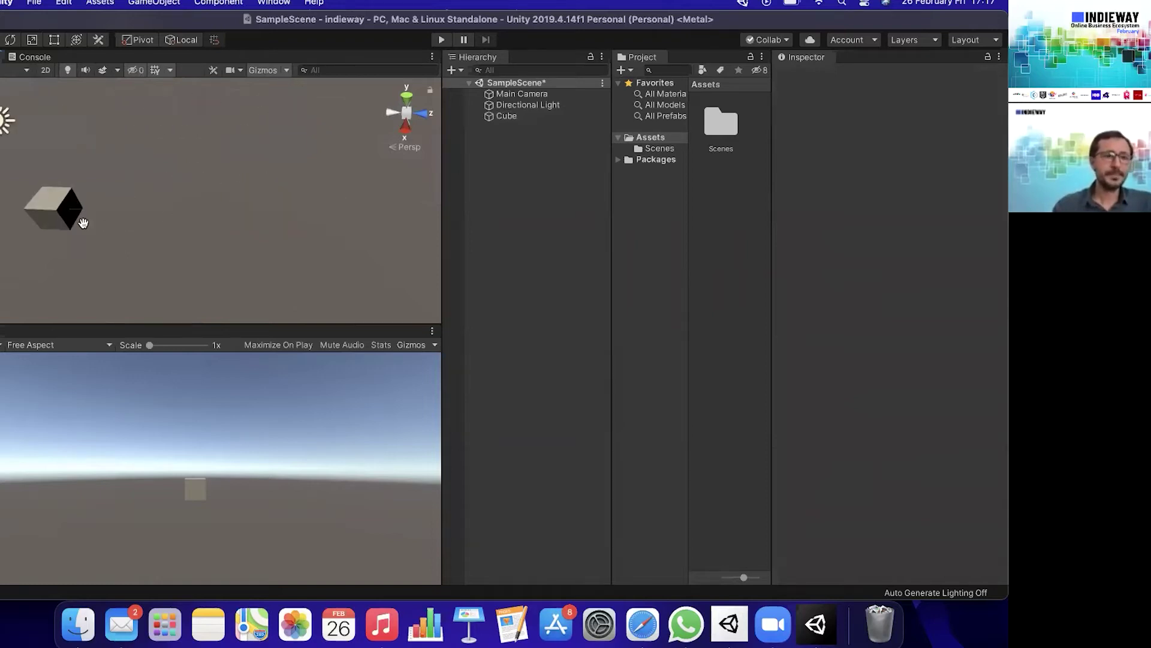
key(Left)
key(Right)
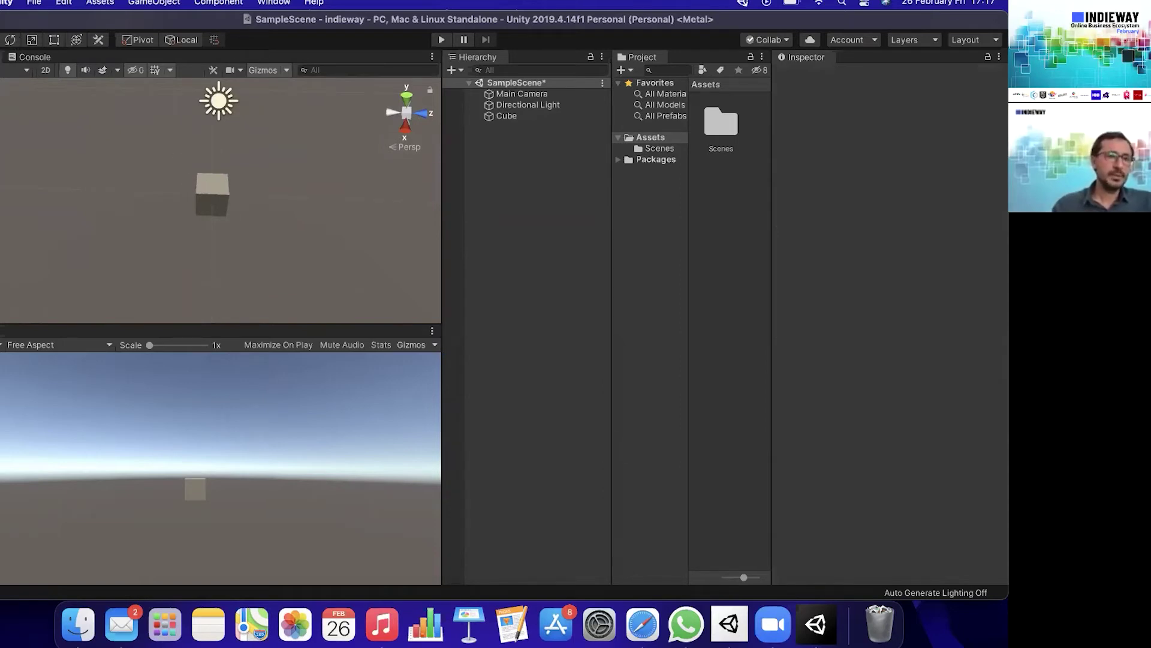
Move the Cube with the Move gizmo to position 0.06, 0.9, -0.81.
click(503, 120)
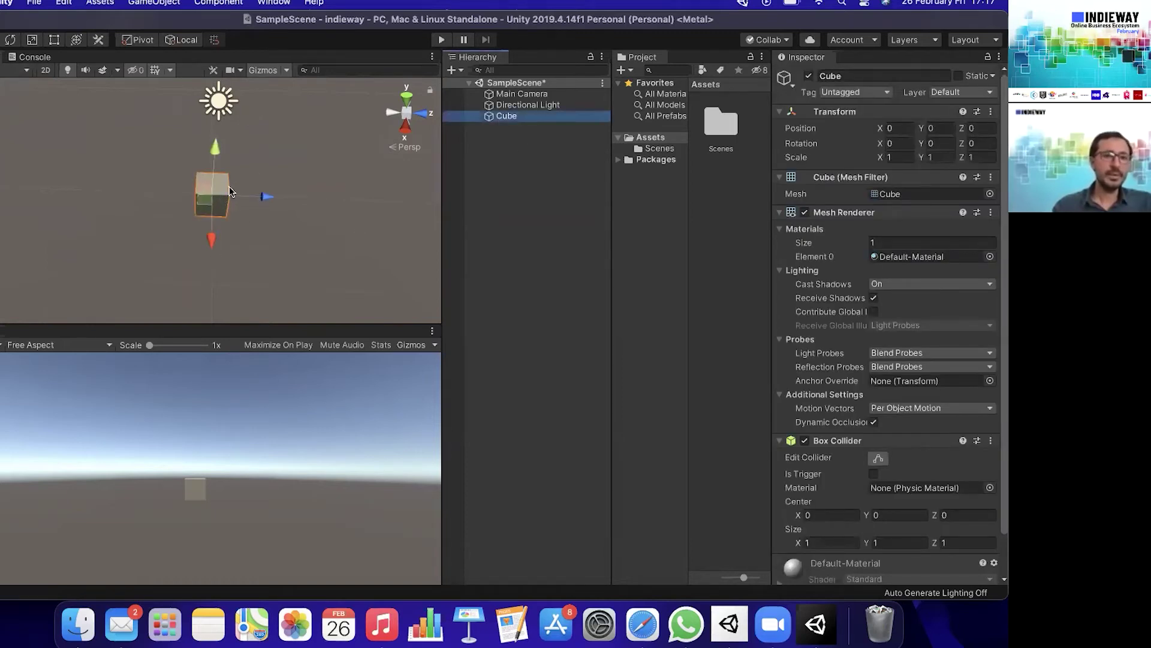
drag(270, 199, 253, 210)
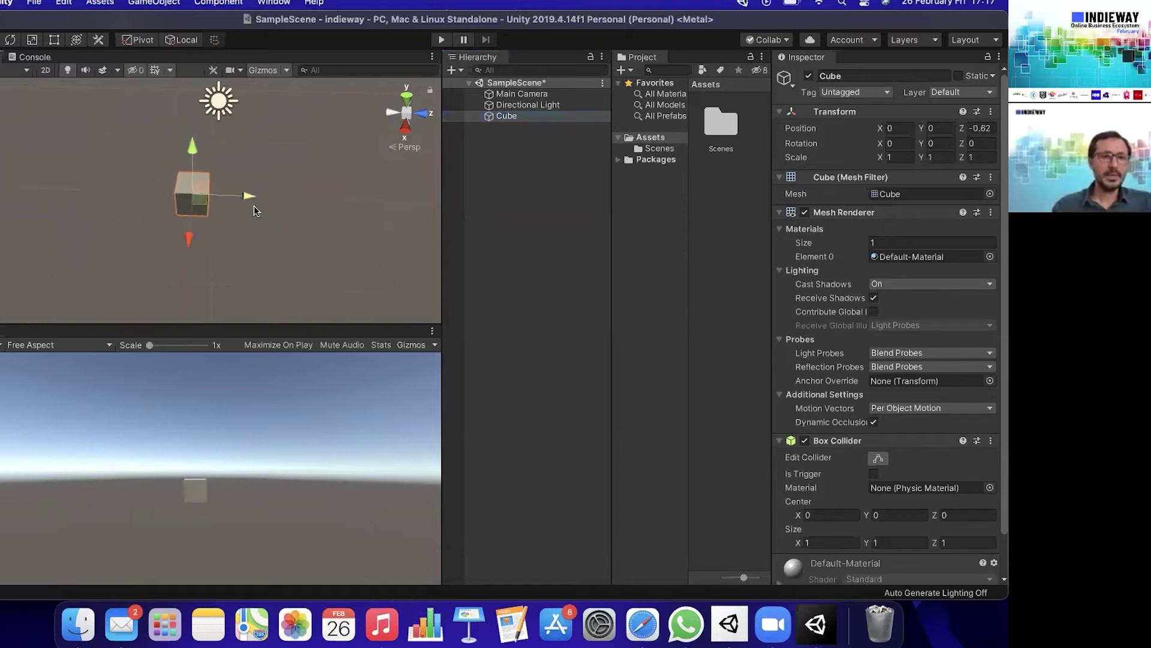
scroll(202, 198, up, 2)
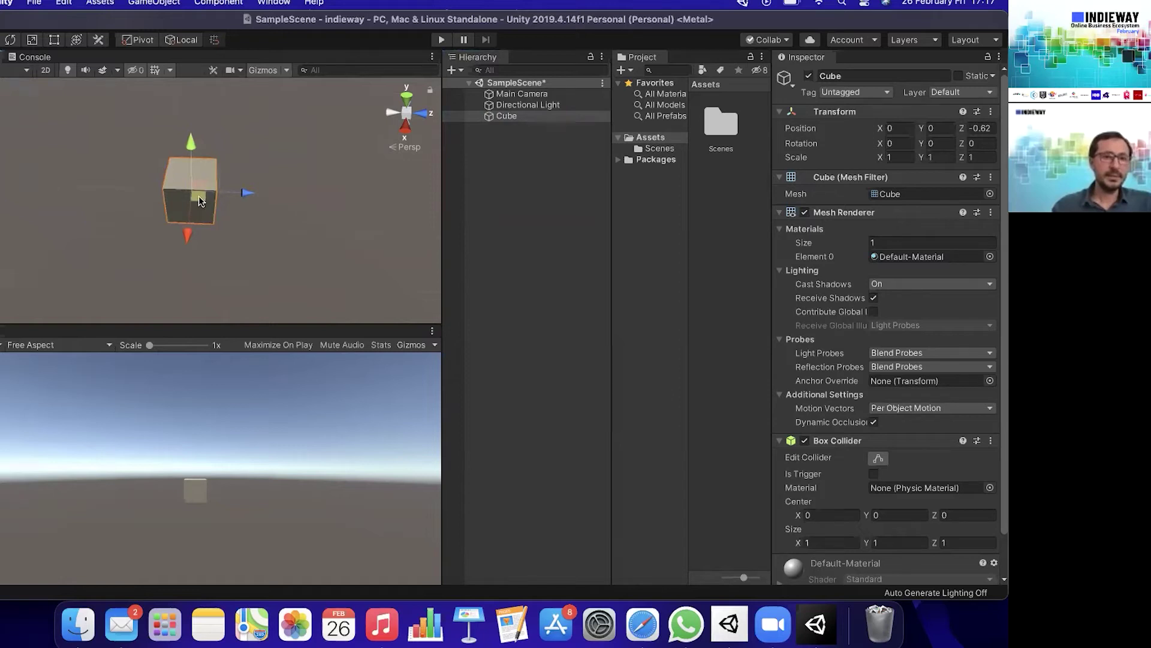
drag(196, 202, 238, 160)
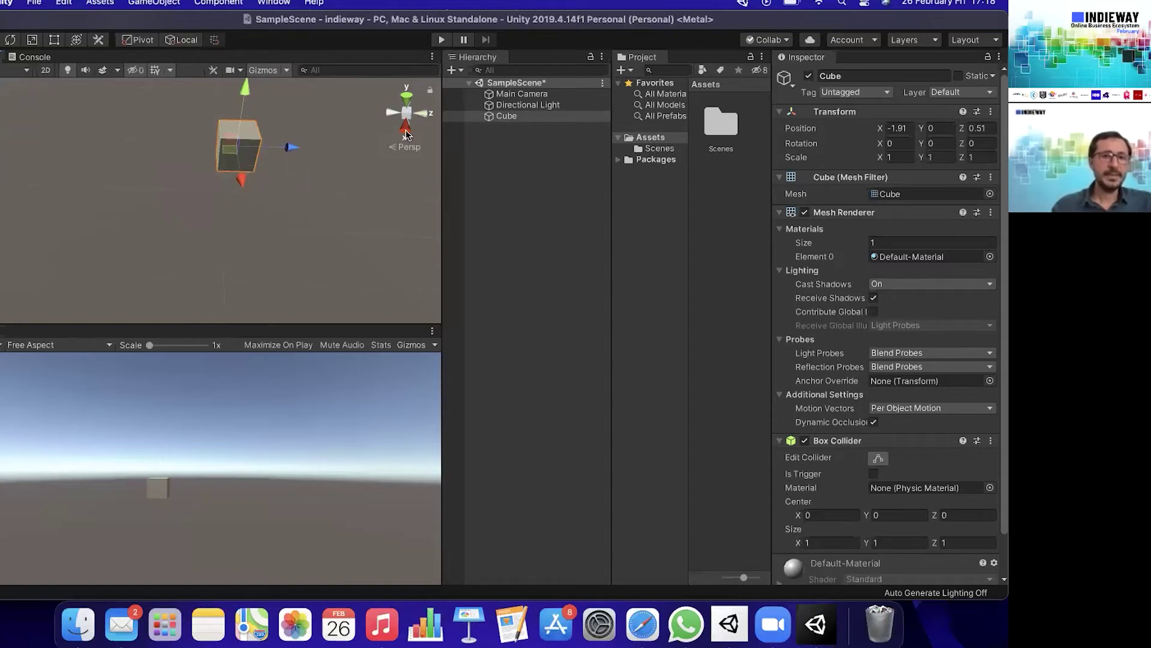
drag(231, 149, 188, 210)
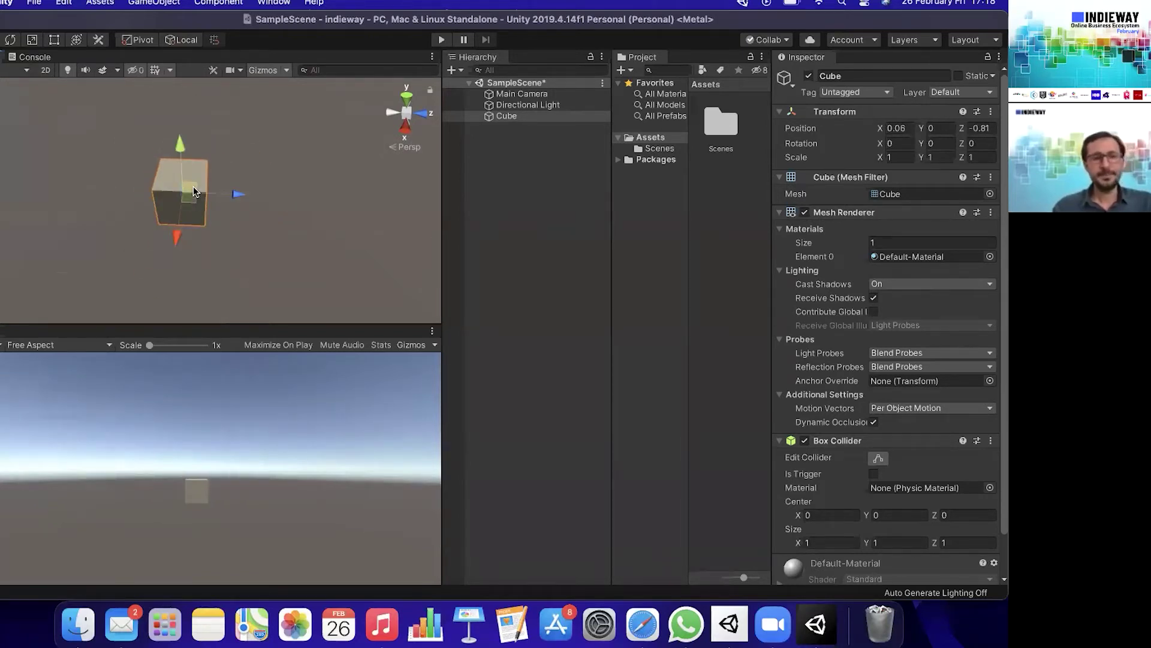
mouse_move(179, 148)
mouse_down()
mouse_move(186, 126)
mouse_move(188, 162)
mouse_up()
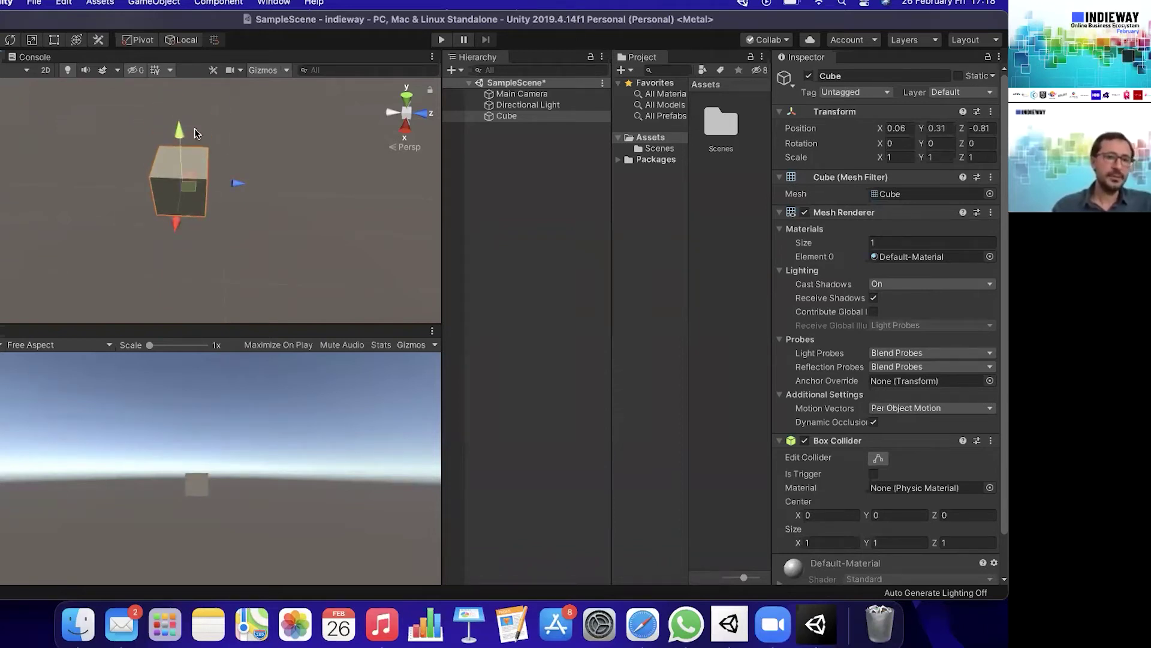
drag(181, 130, 181, 115)
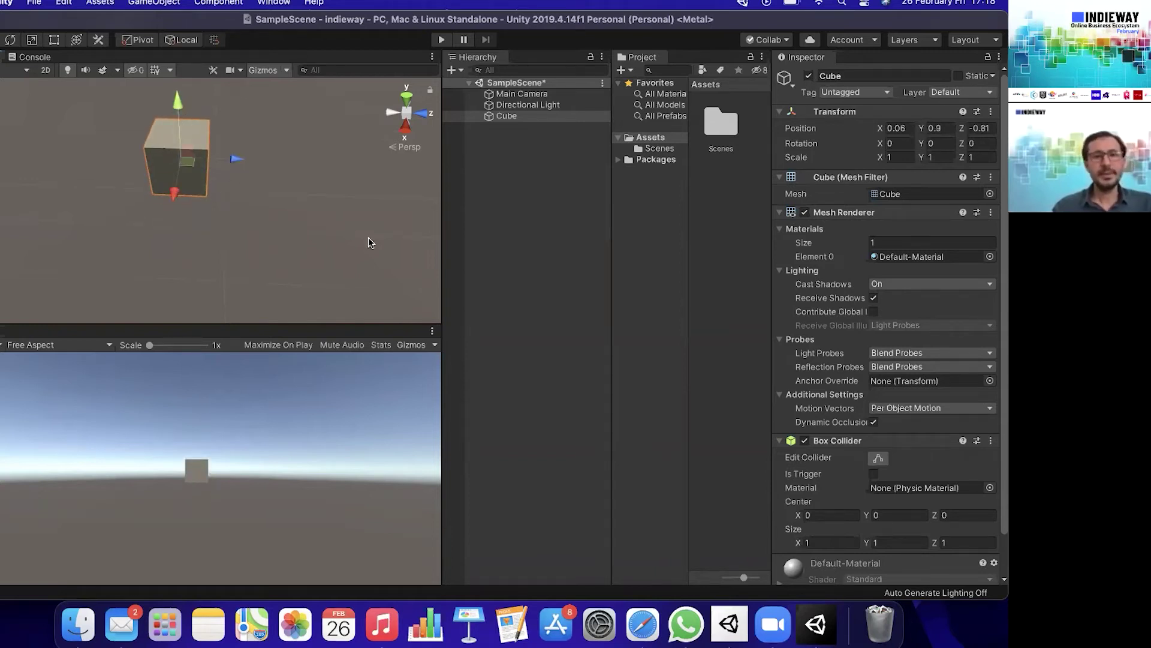
Add a Plane and lower it to Y -3.97 beneath the Cube as ground.
click(462, 72)
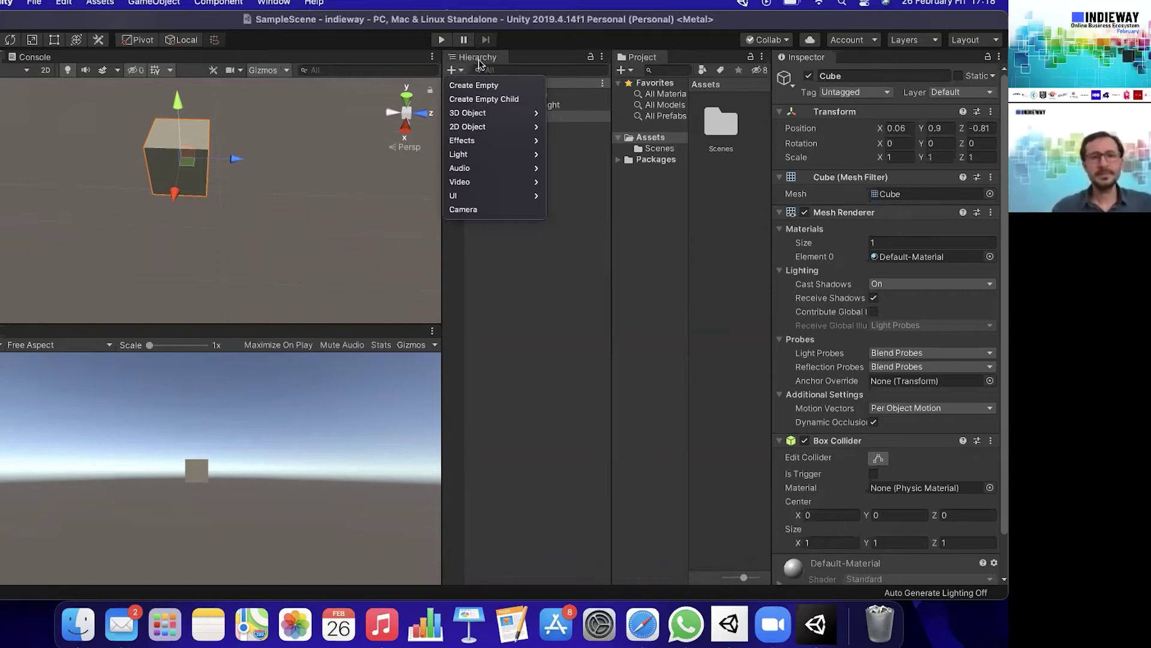
mouse_move(492, 114)
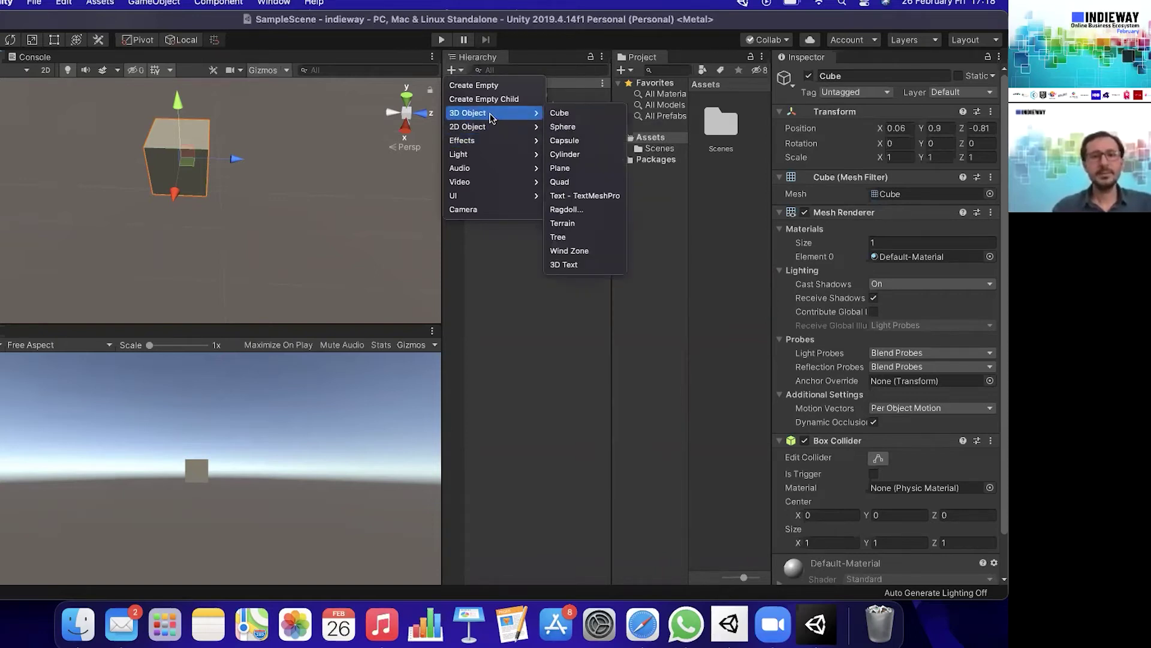
click(602, 167)
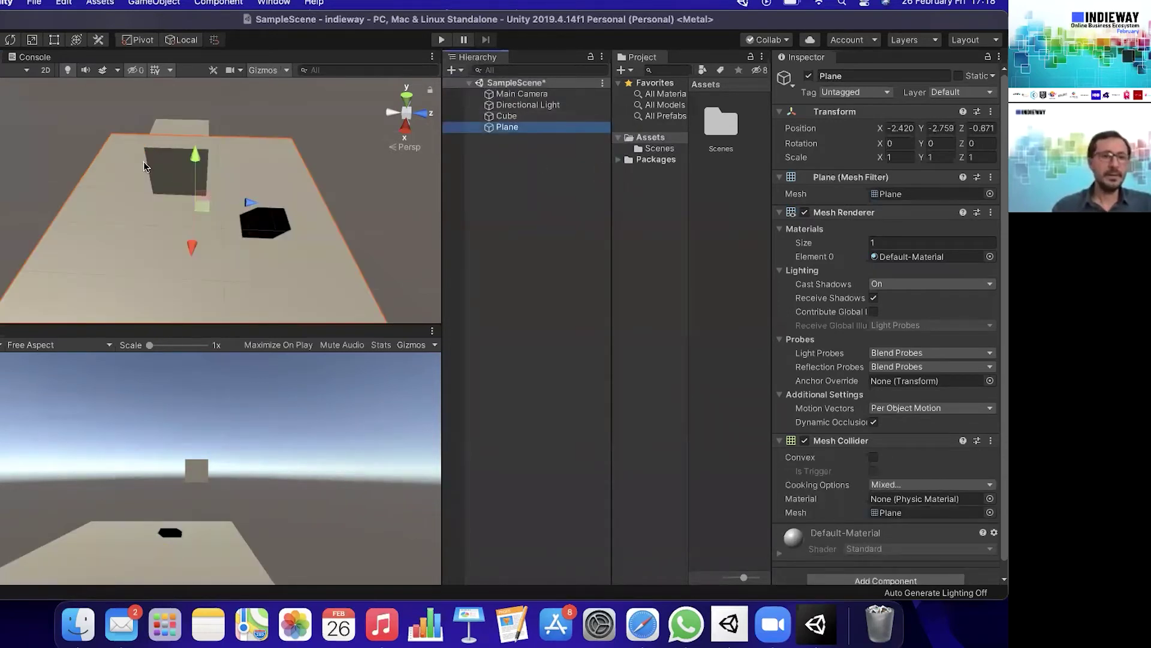
mouse_move(195, 157)
mouse_down()
mouse_move(197, 175)
mouse_move(331, 166)
mouse_up()
scroll(213, 185, down, 5)
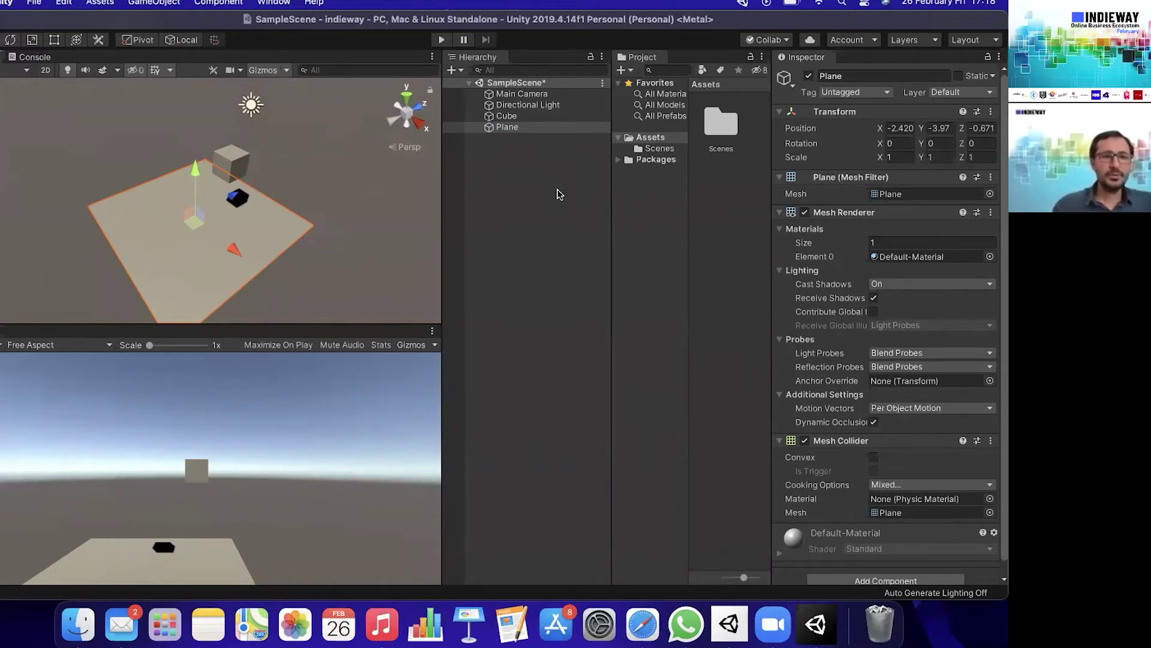
Tilt the Cube to rotation -2.699, 0, -32.06 and stretch its Y scale to 1.4258.
click(519, 118)
click(10, 40)
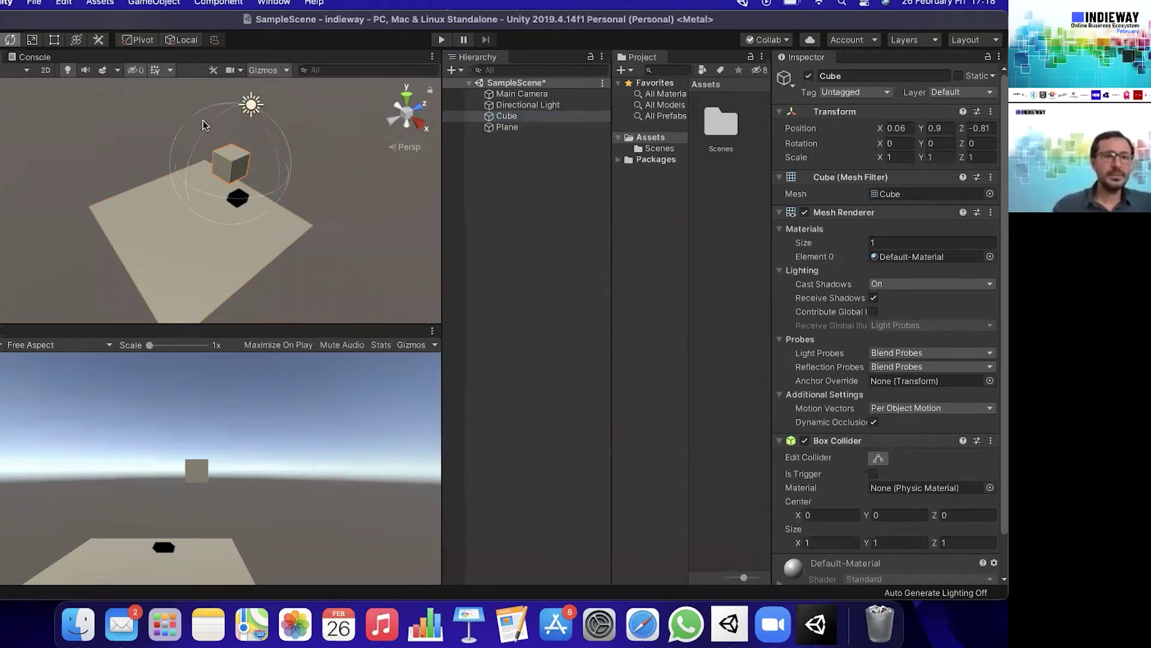
mouse_move(205, 129)
mouse_down()
mouse_move(275, 147)
mouse_move(229, 146)
mouse_up()
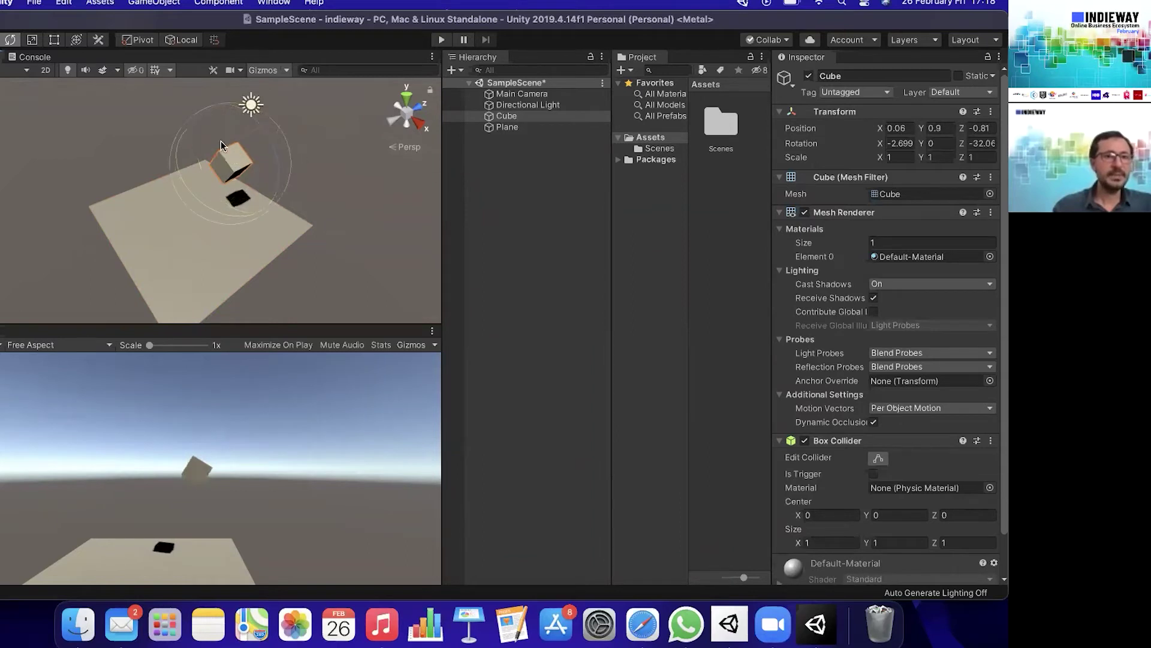
click(31, 41)
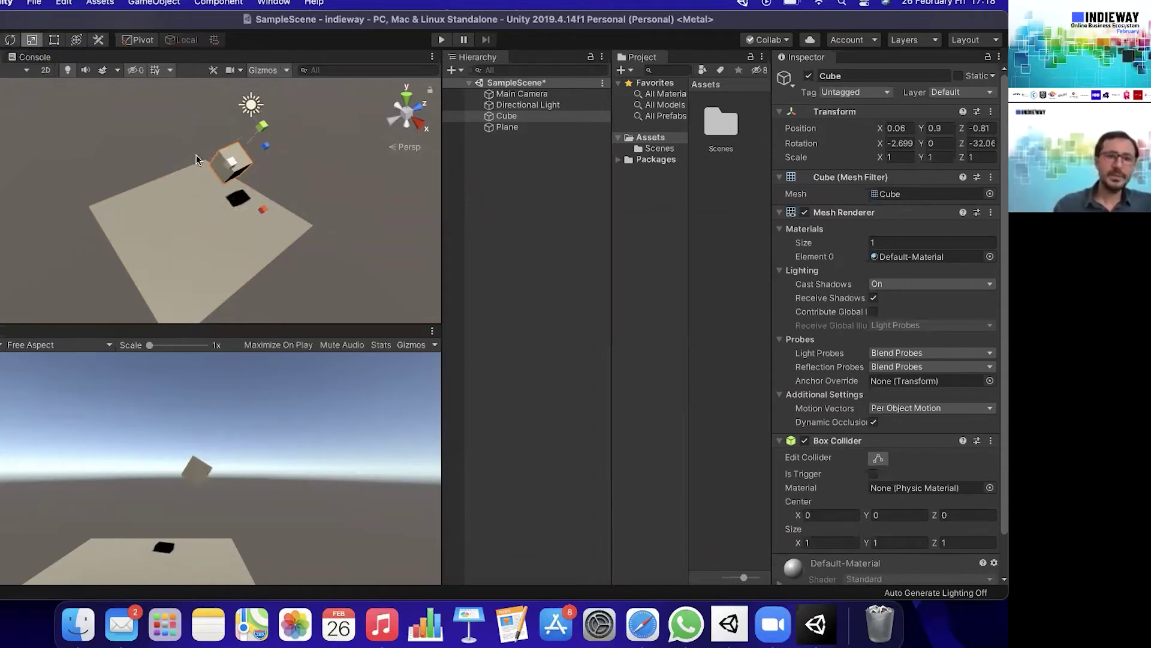
drag(261, 127, 261, 142)
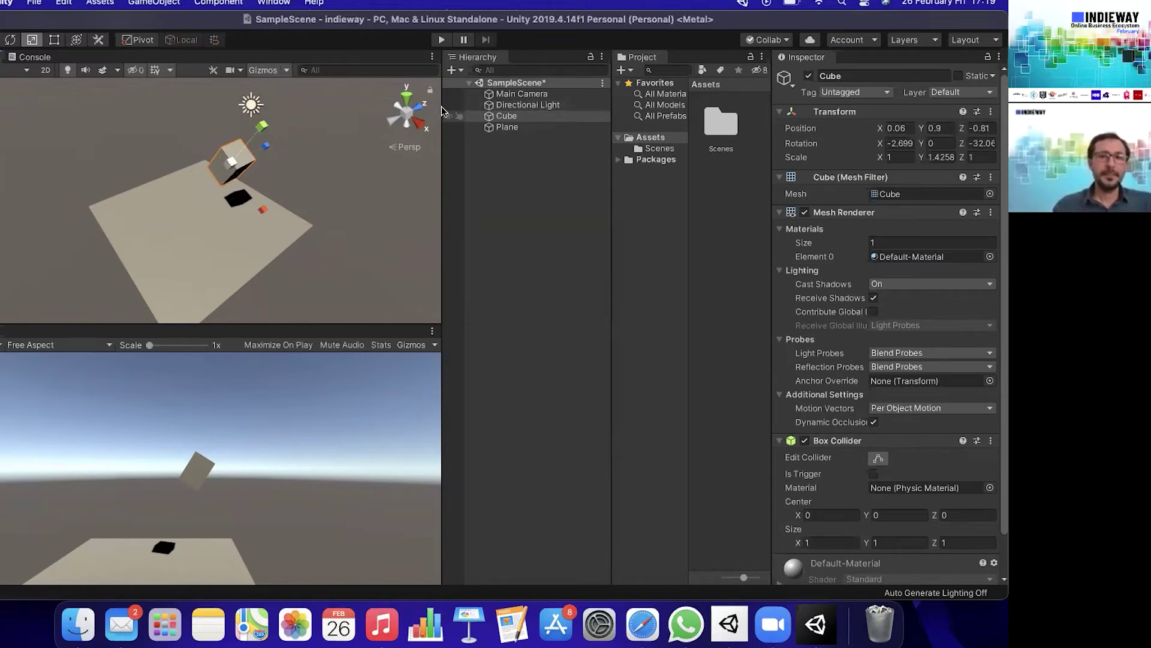
Drag the Cube along Z, then zero its X, Y and Z position.
key(w)
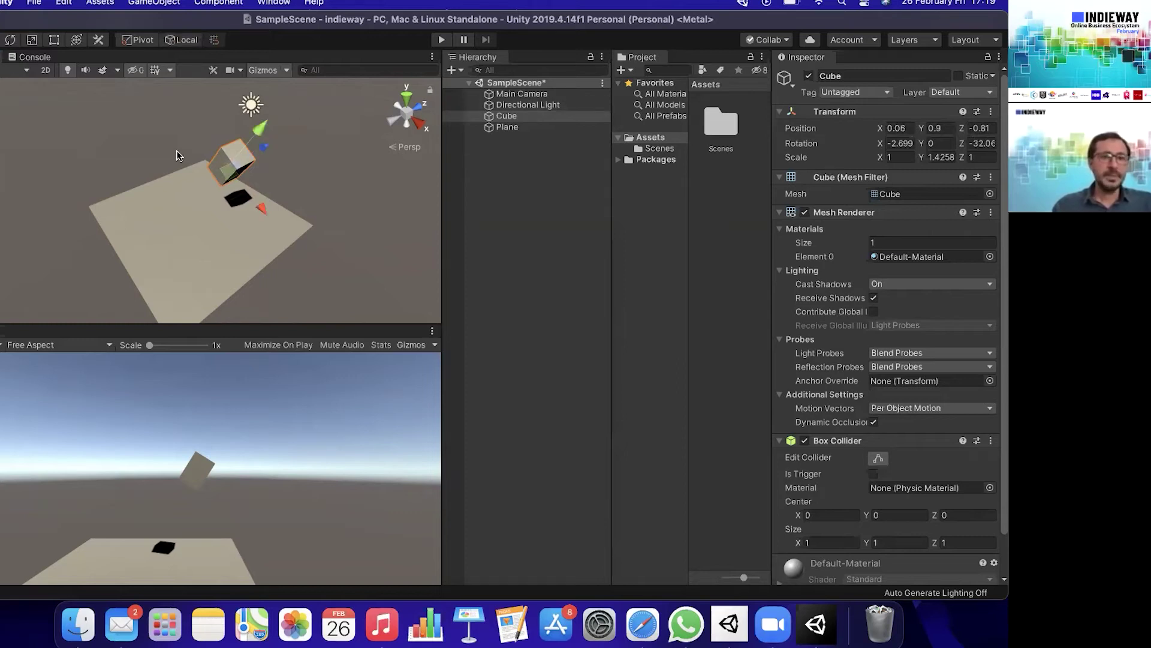
drag(271, 143, 266, 168)
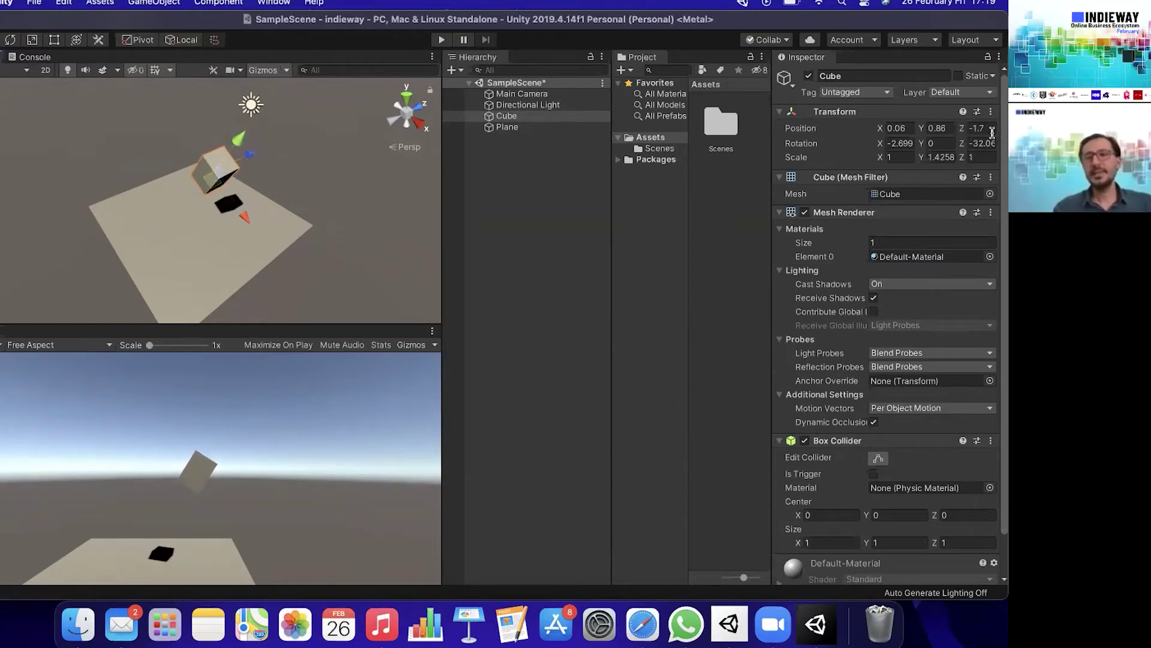
click(910, 126)
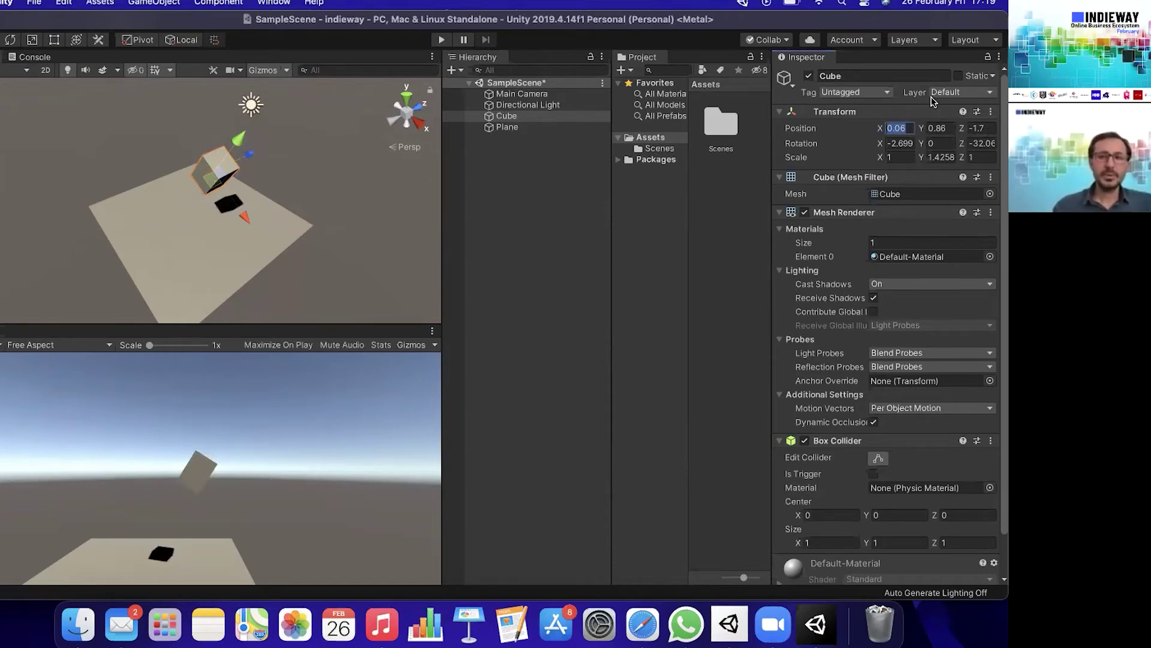
text(0)
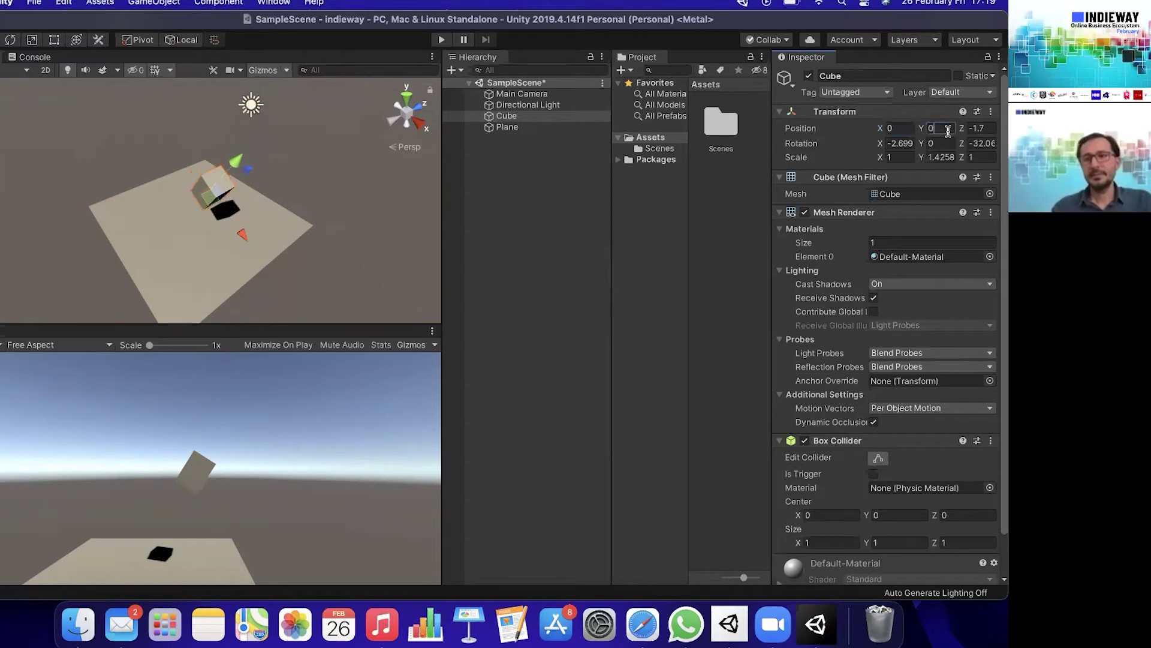
click(947, 130)
text(0)
click(979, 129)
text(0)
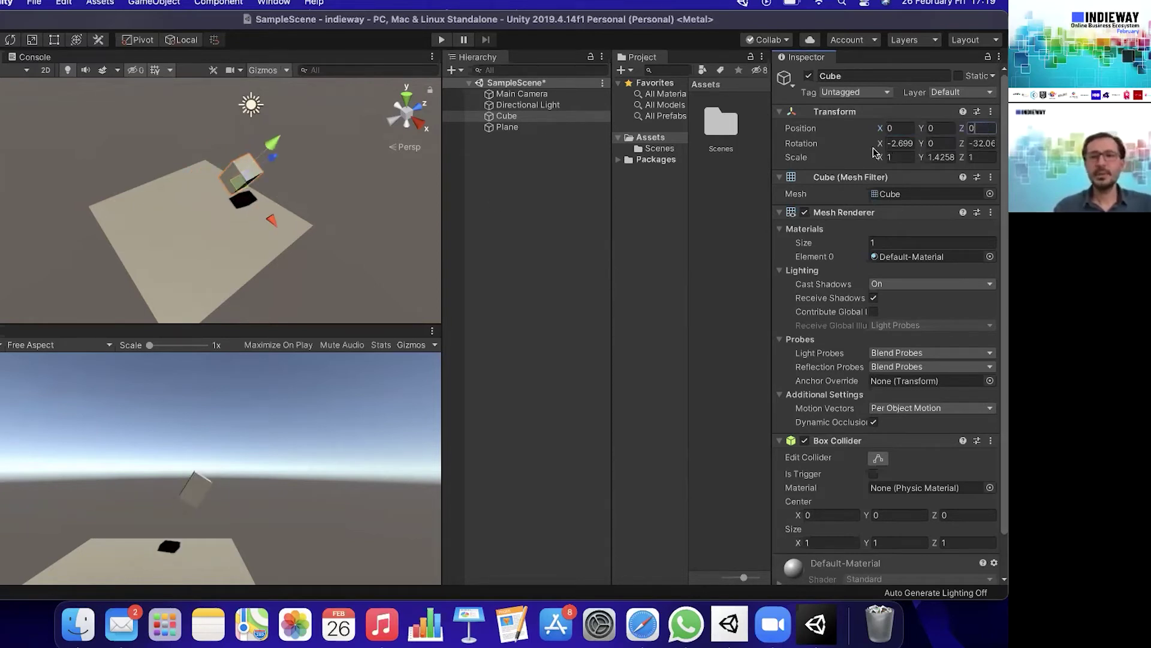
key(Return)
Reset the Cube's X rotation to 0 and slide it along Z to -2.32.
click(899, 143)
text(0)
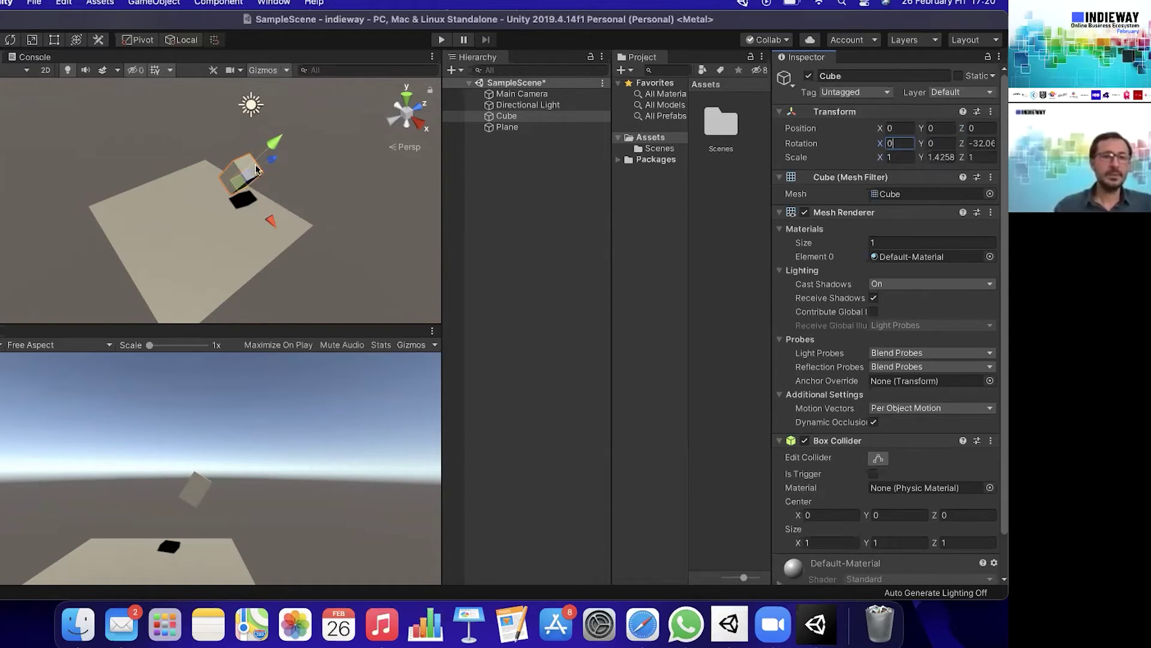
drag(271, 157, 243, 184)
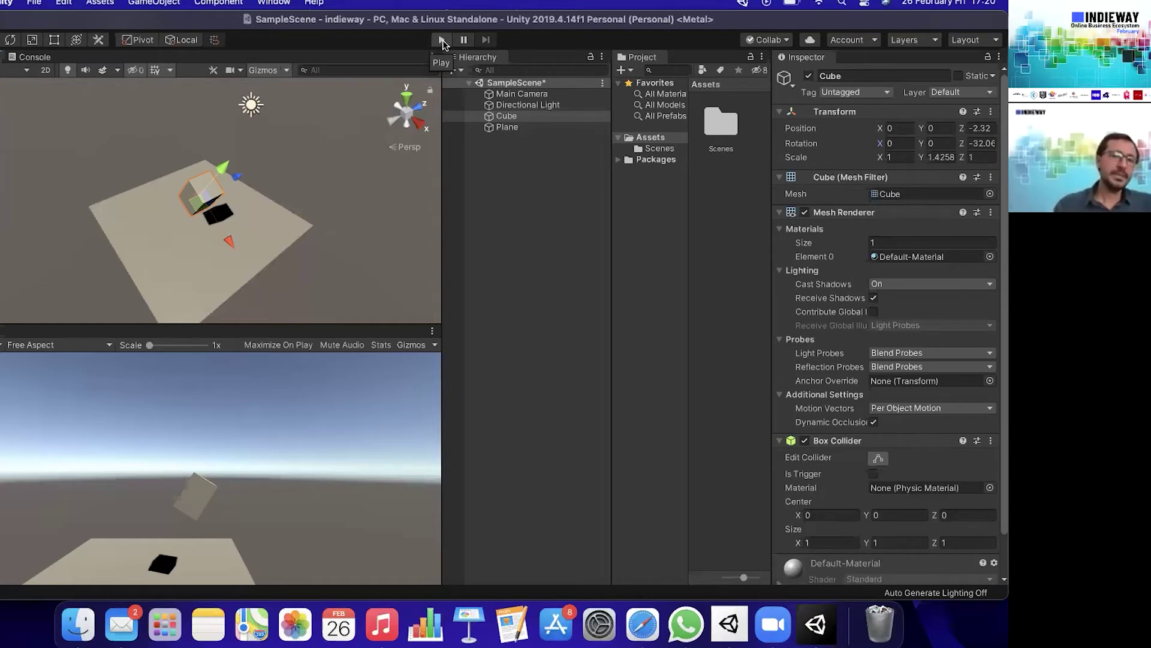
click(443, 41)
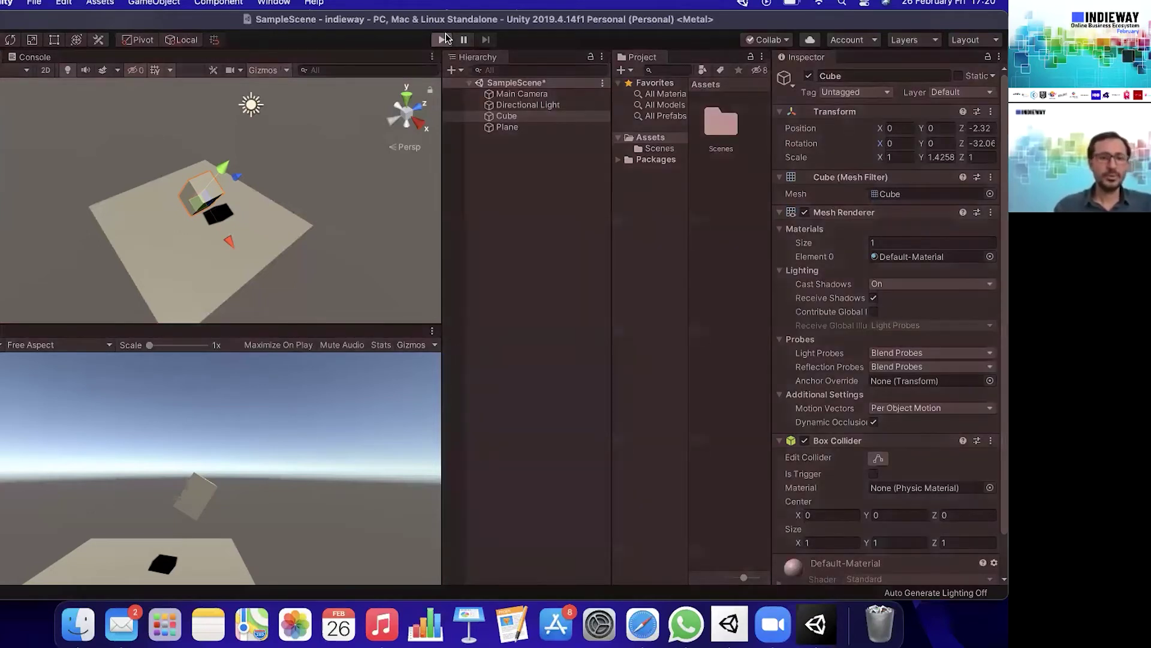
key(super+p)
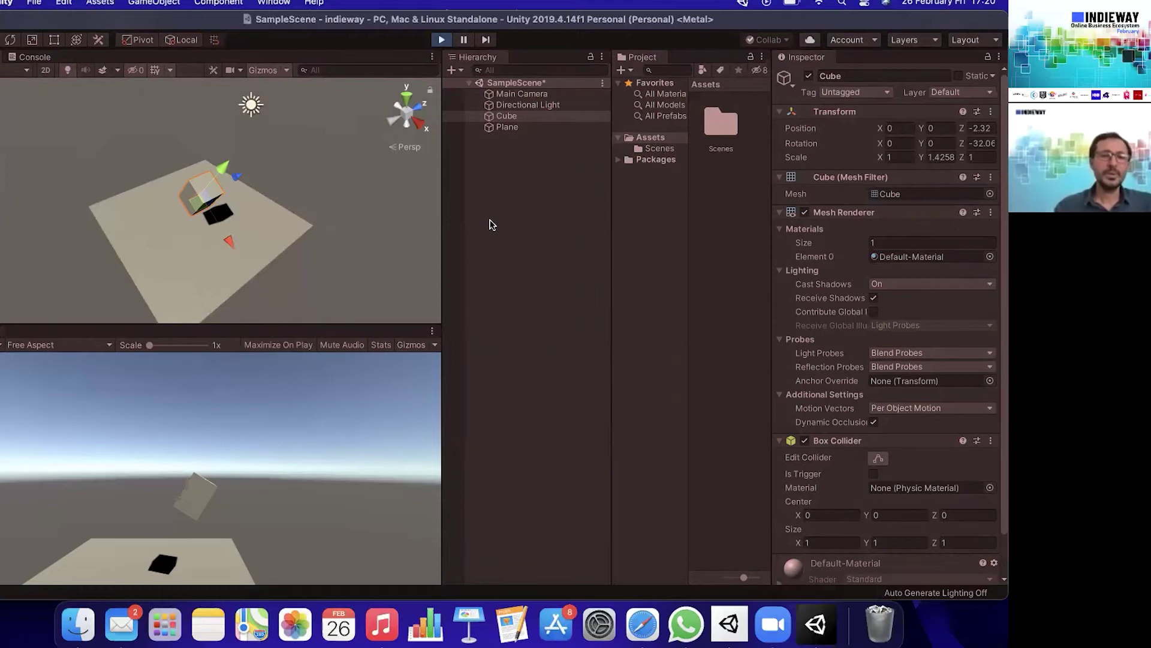
click(519, 191)
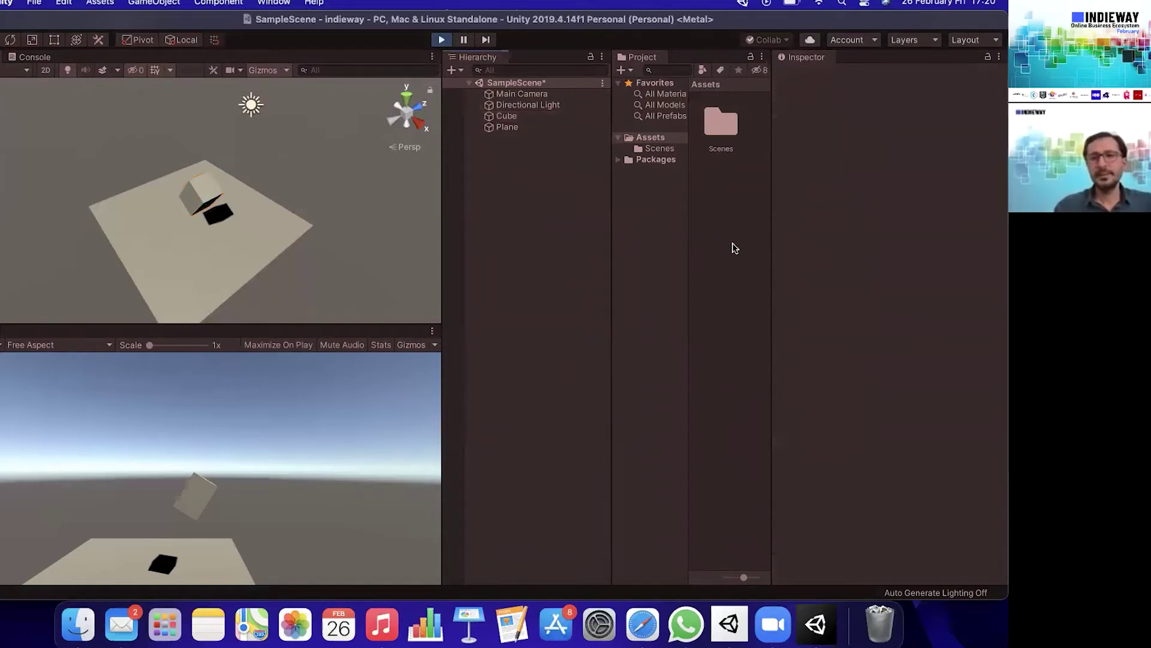
click(441, 40)
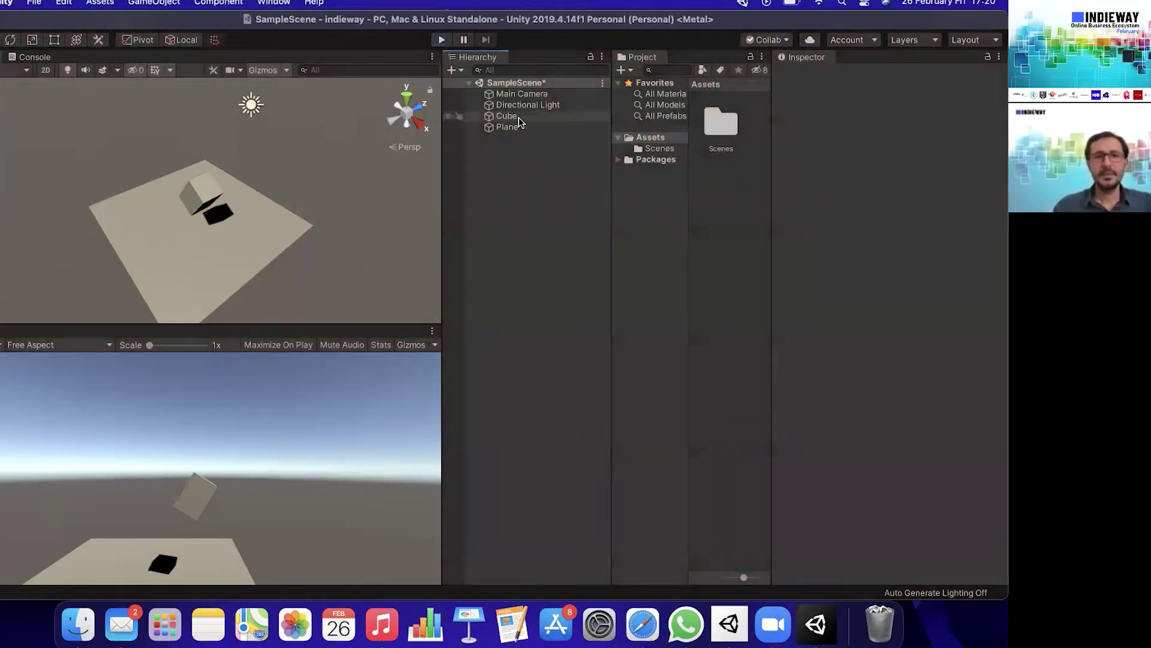
click(519, 120)
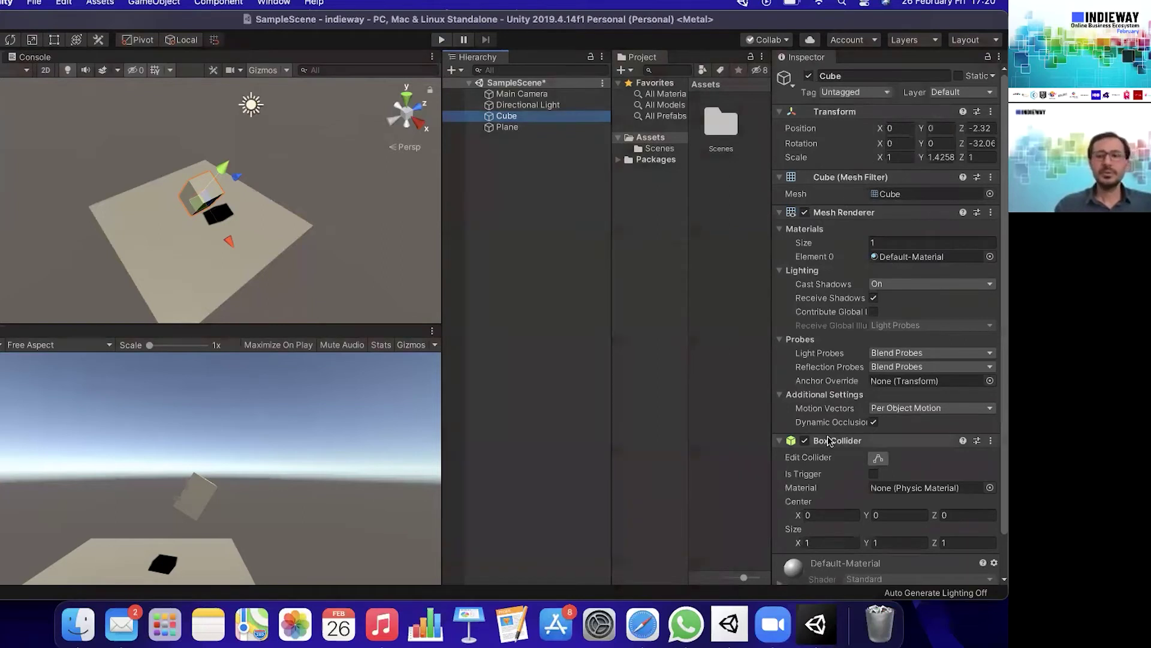
Collapse the Cube's Mesh Renderer and Box Collider components in the Inspector.
scroll(926, 447, down, 2)
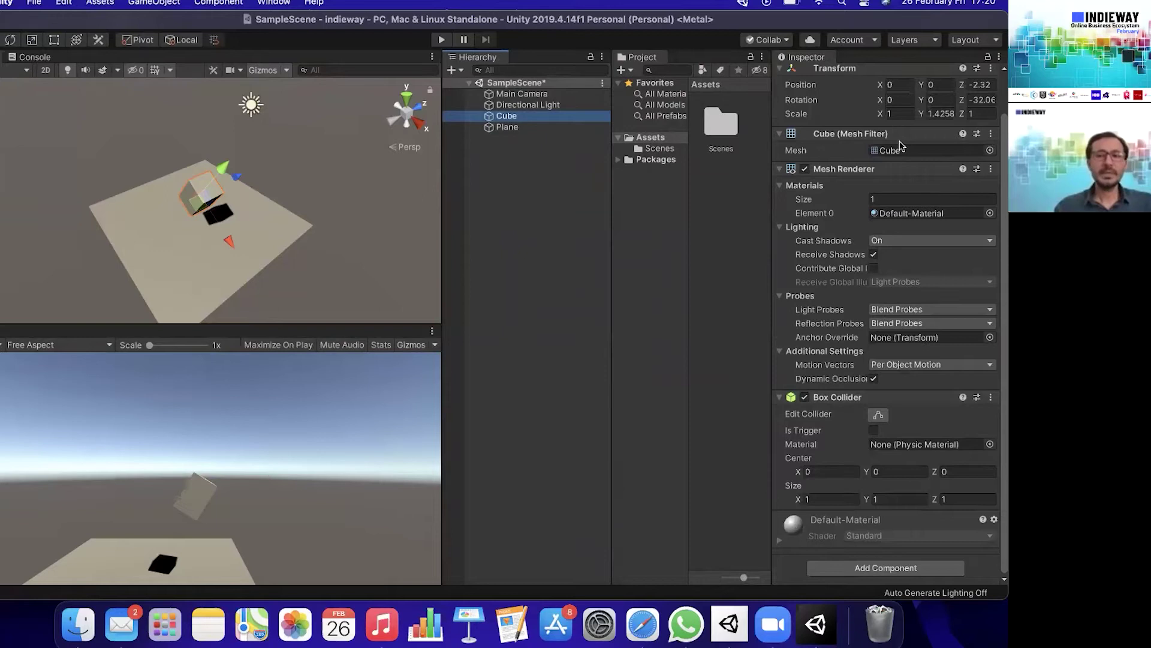
click(783, 170)
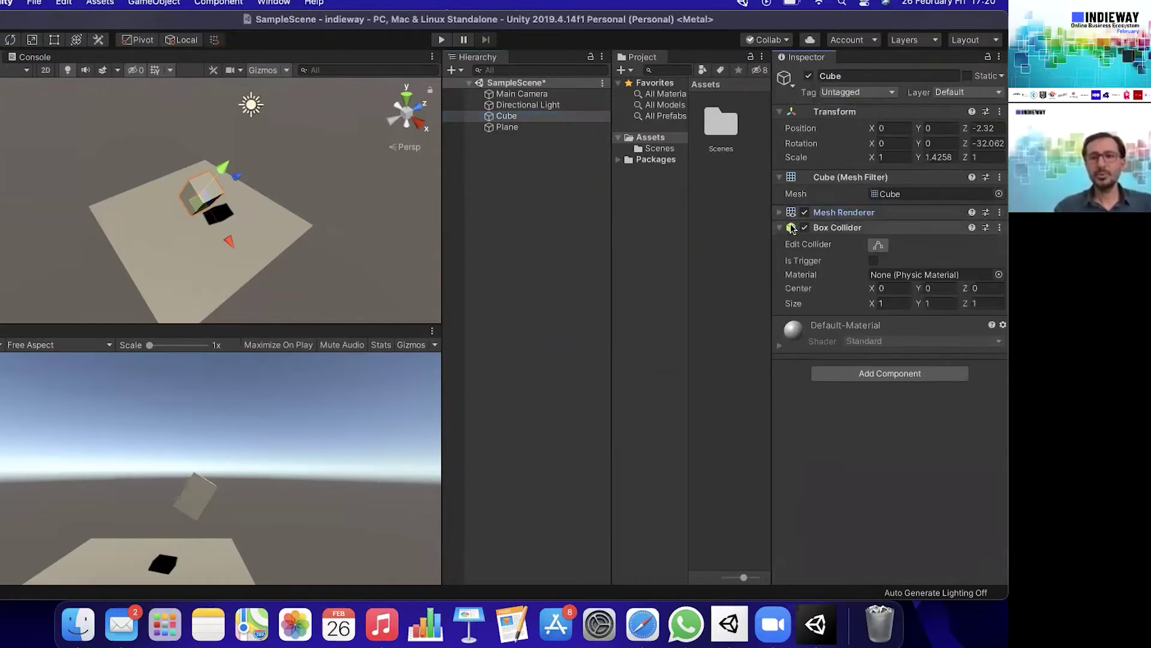
click(791, 228)
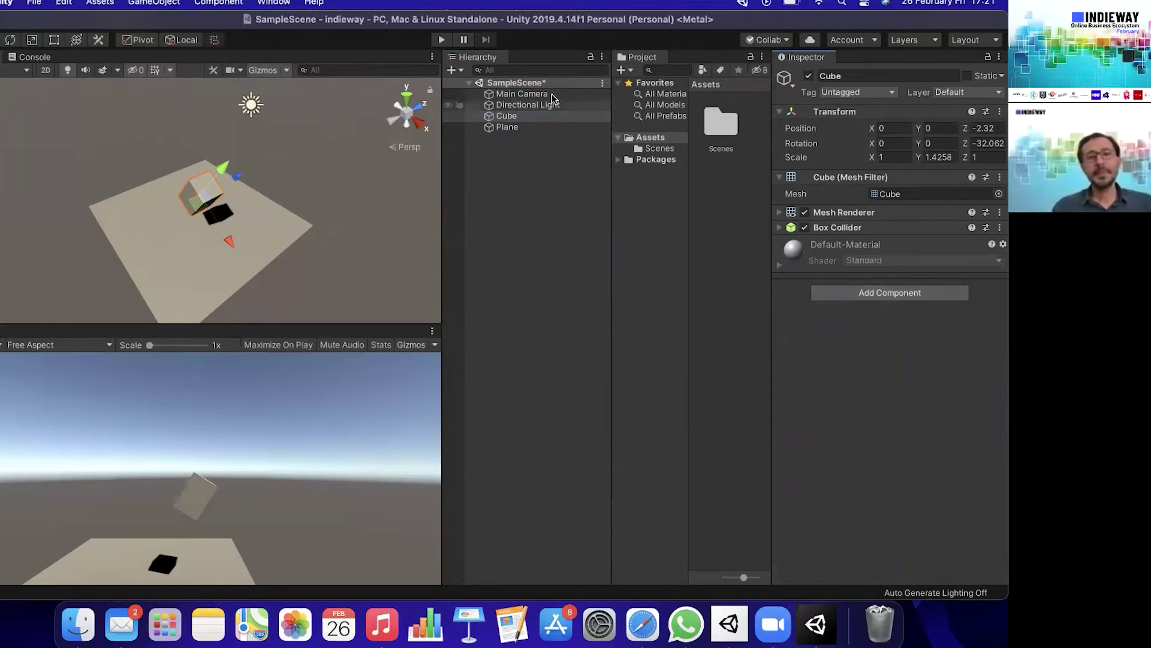
Add a Rigidbody component to the Cube.
click(891, 295)
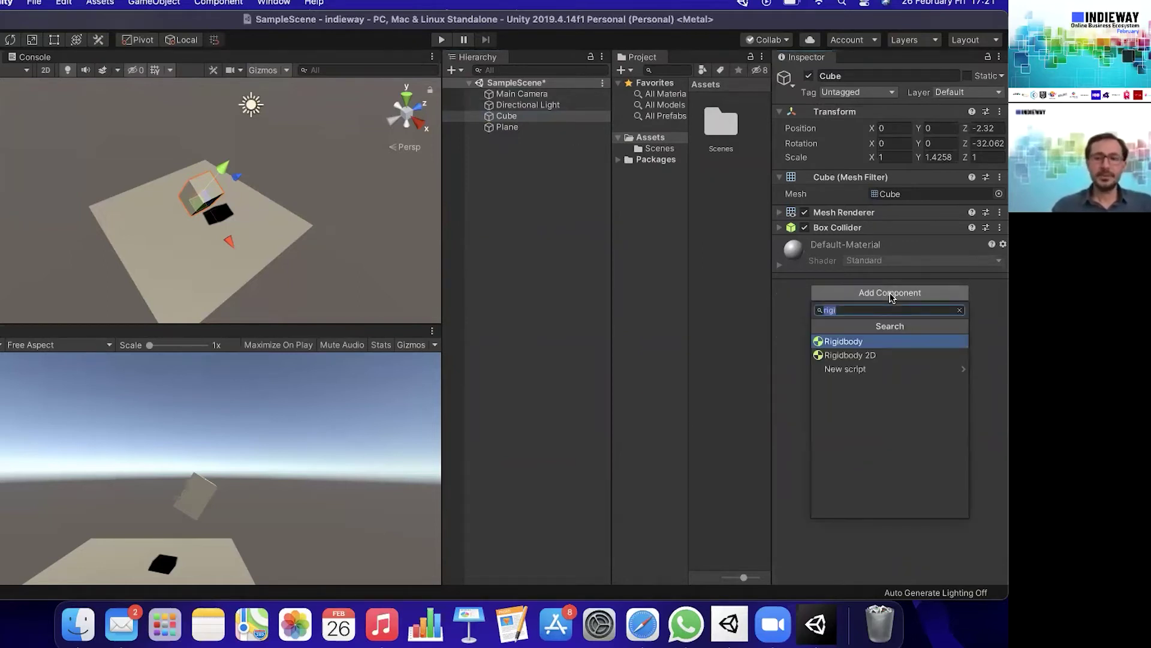
text(rigi)
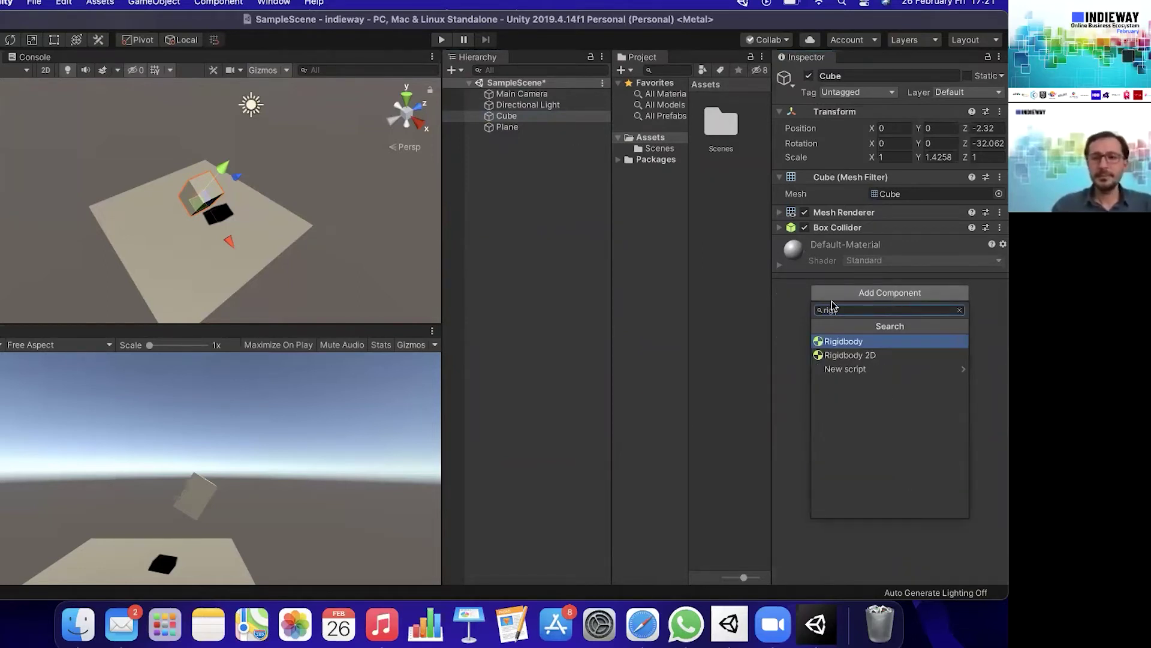
click(866, 342)
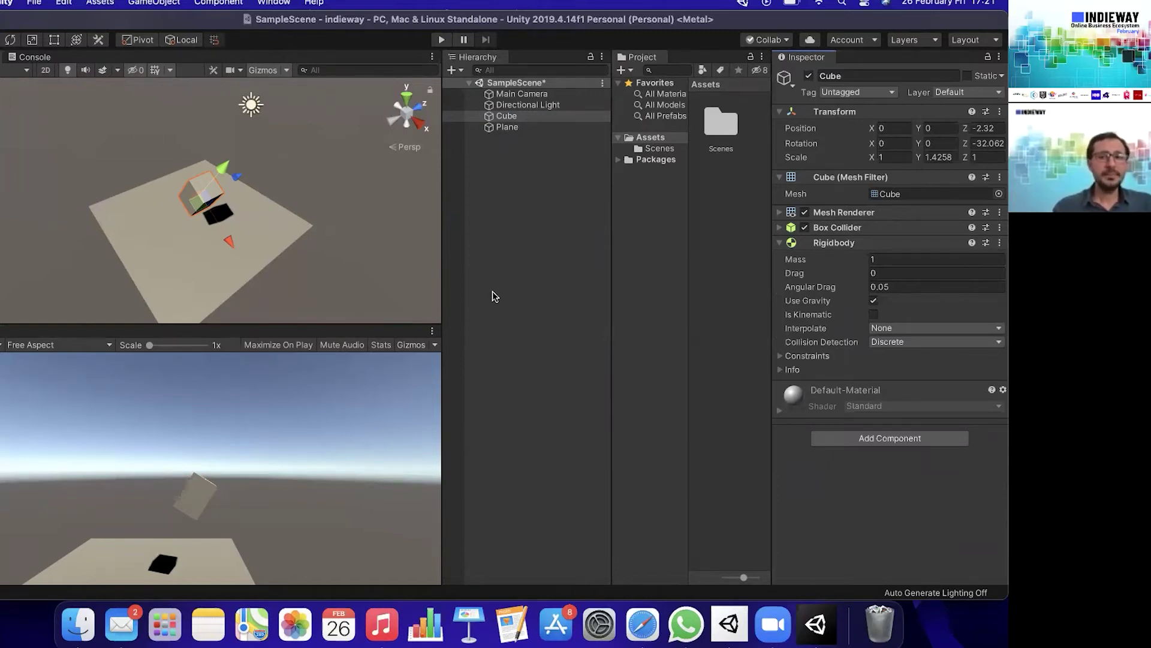
Raise the Cube above the plane and play the scene to watch it fall.
drag(218, 168, 222, 158)
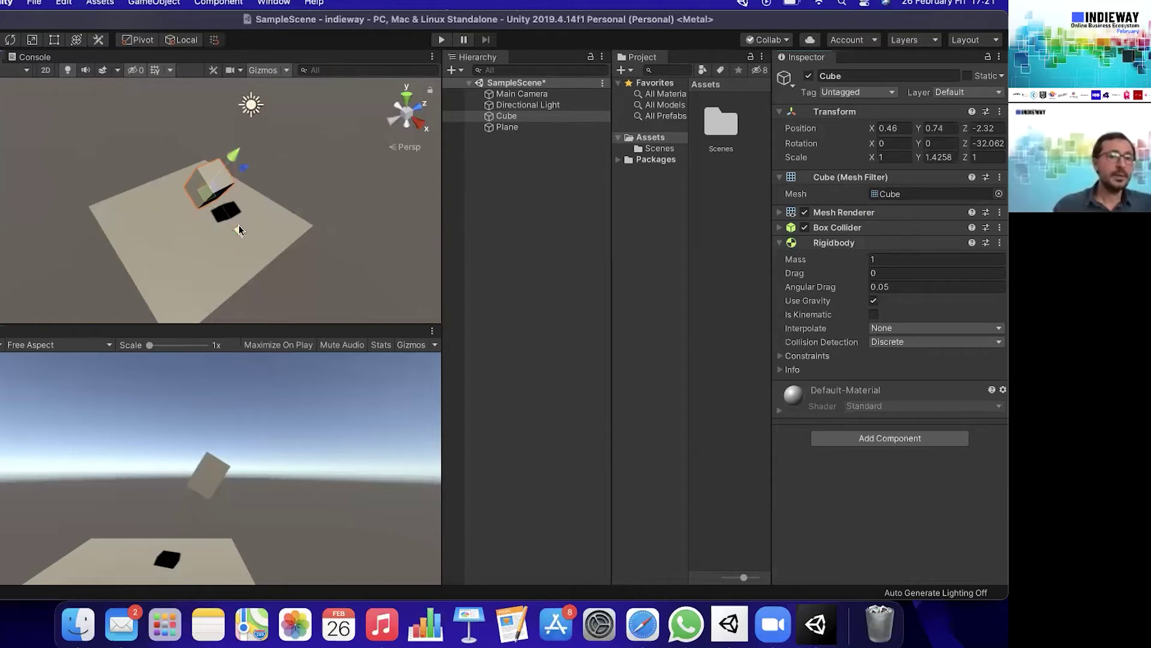
drag(239, 225, 240, 214)
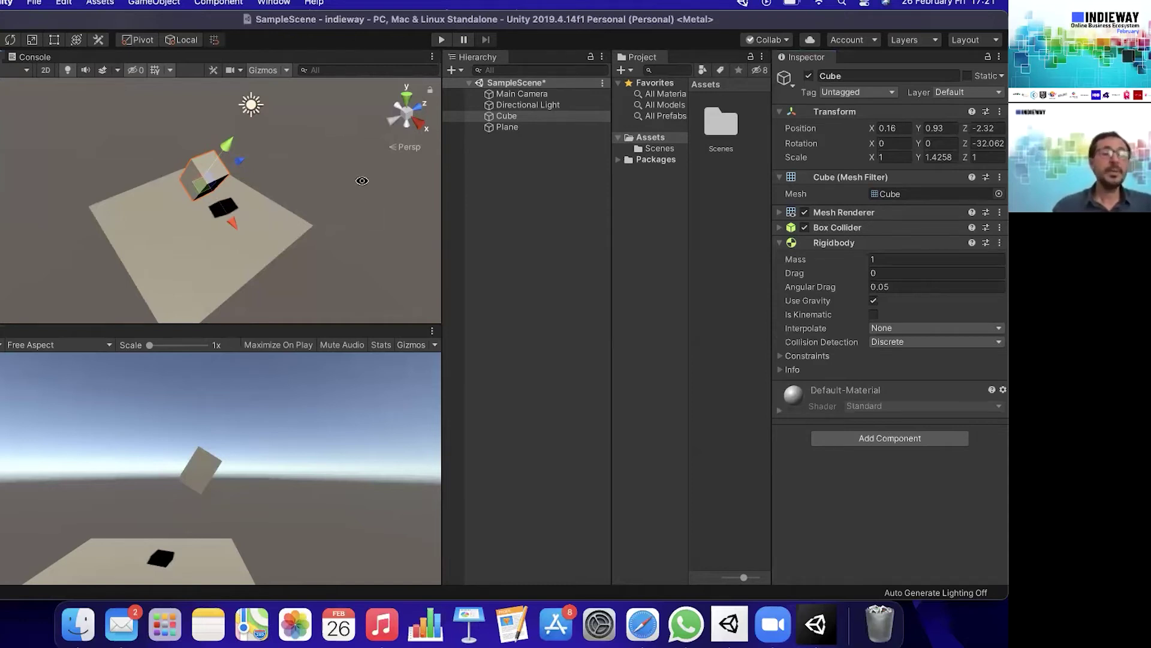
alt+drag(360, 175, 315, 192)
click(442, 40)
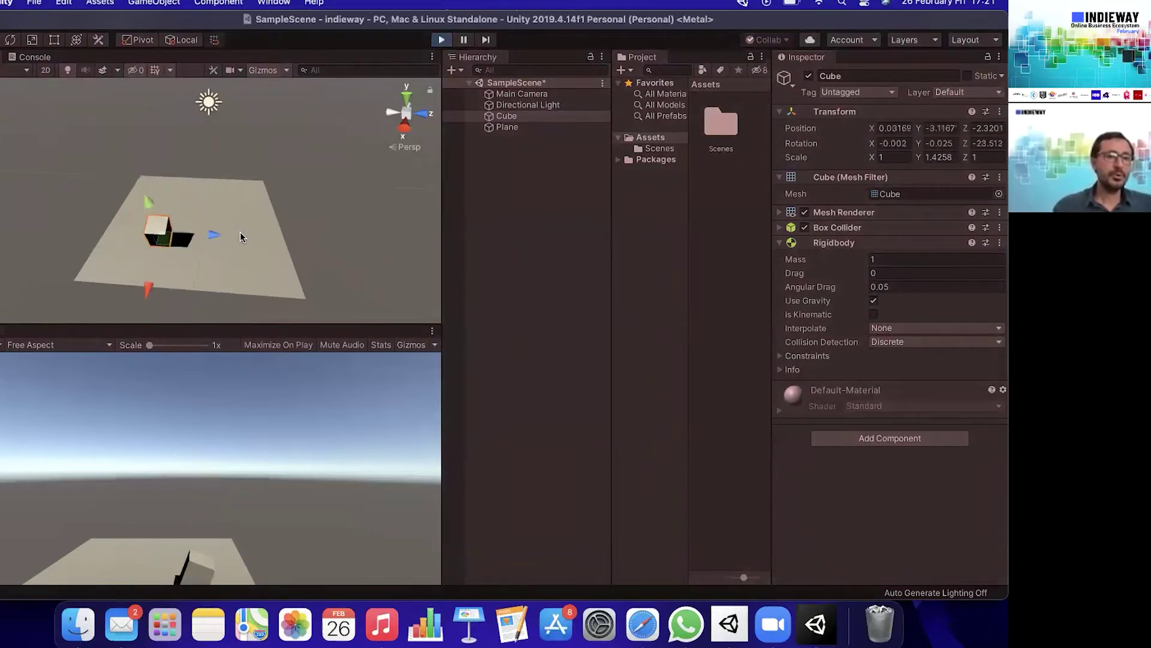
Stop Play mode and move the Cube along Z to position -1.07.
click(440, 41)
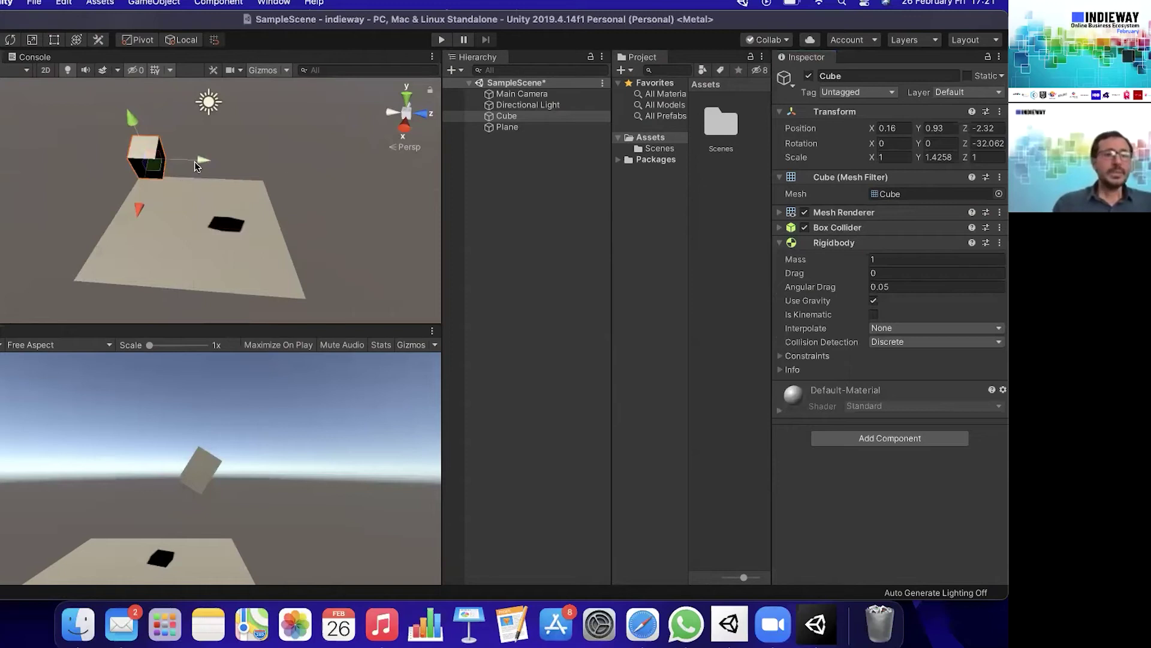
drag(201, 161, 229, 181)
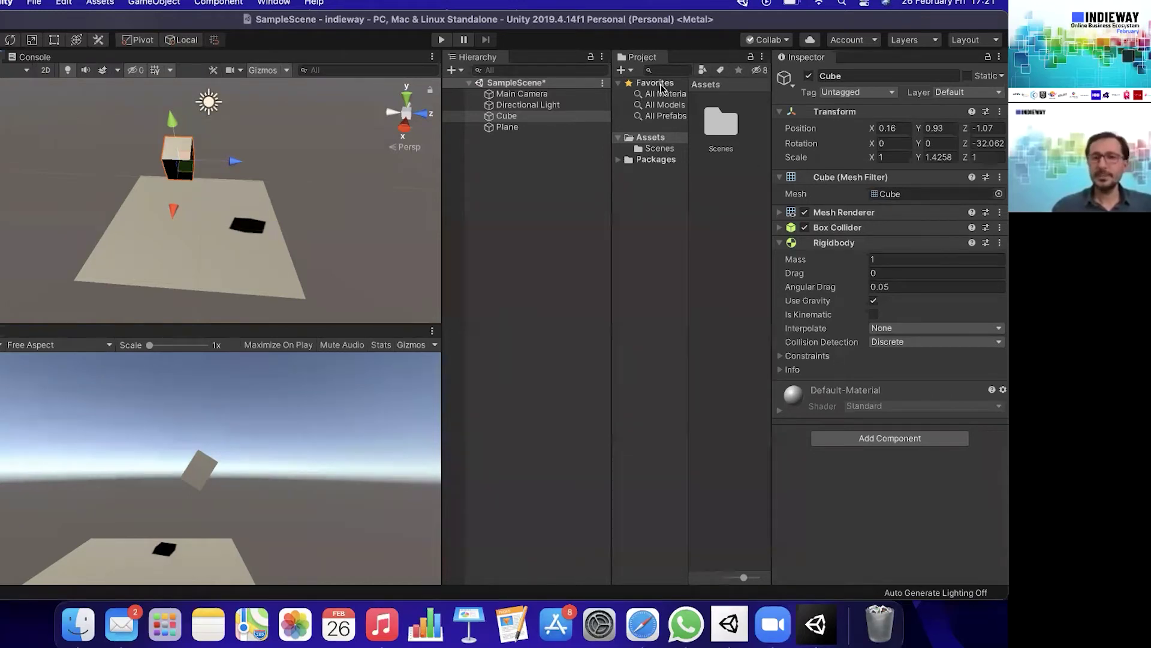
click(669, 138)
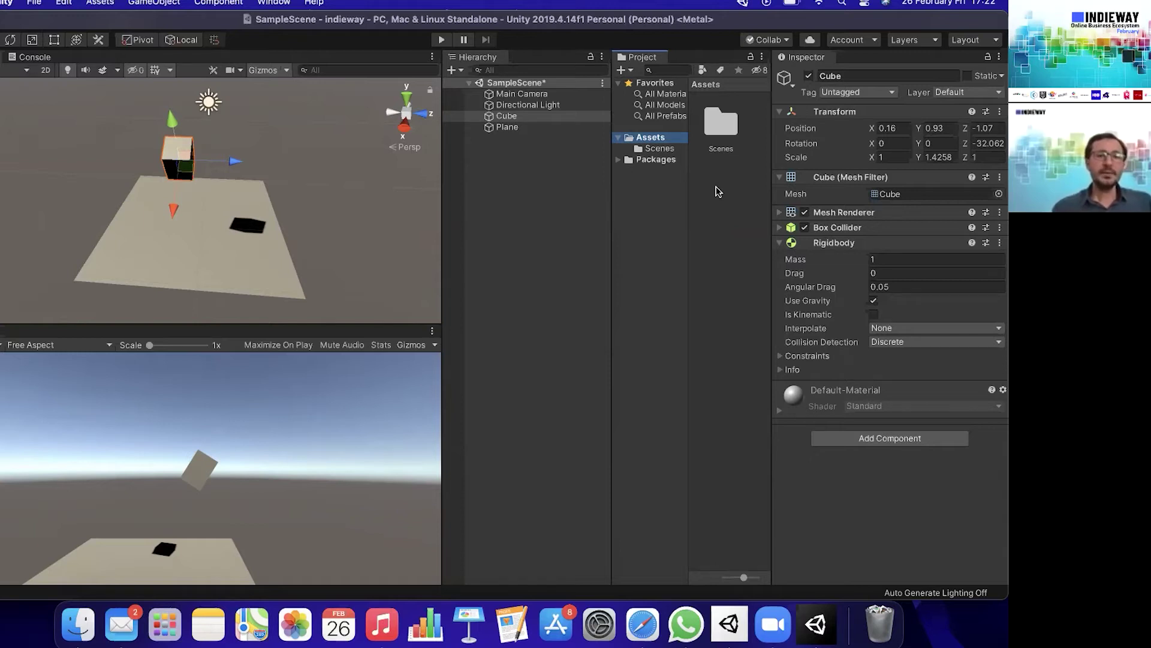
Create a new folder named Materials in Assets.
click(714, 132)
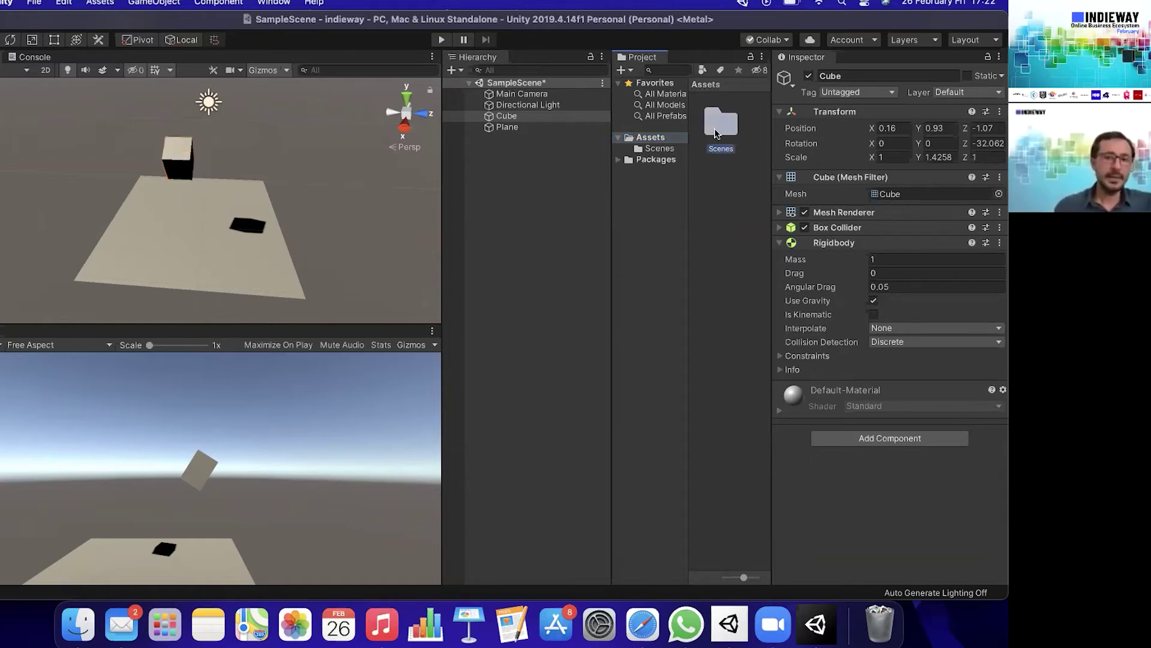
right_click(738, 185)
mouse_move(772, 194)
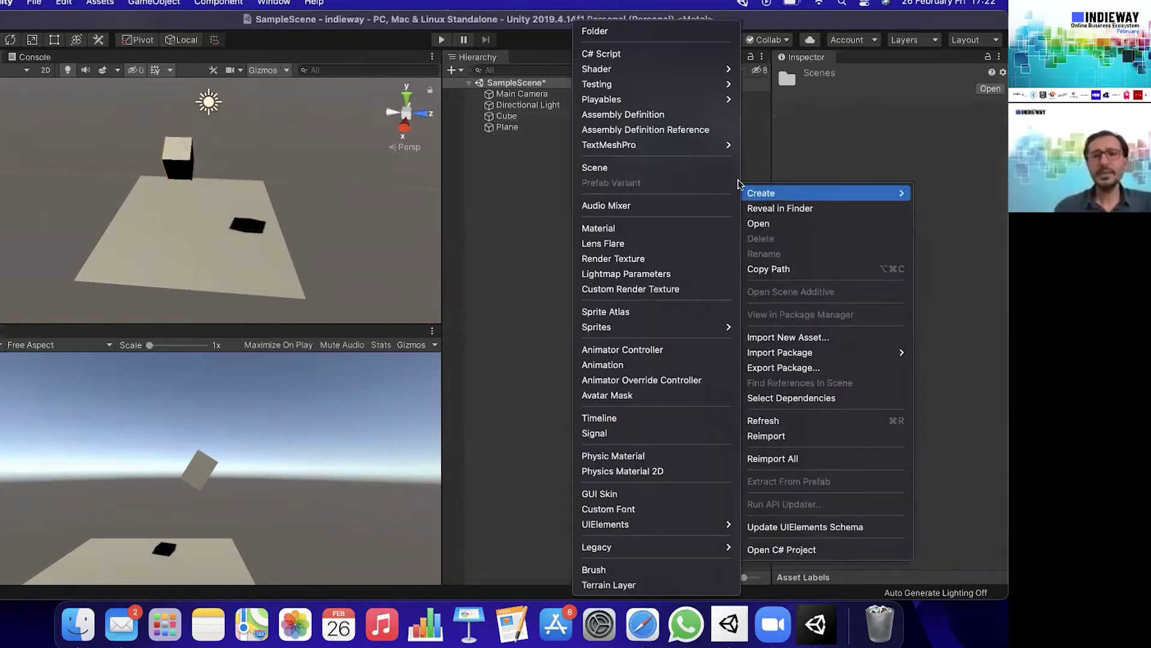
click(609, 38)
text(Materials)
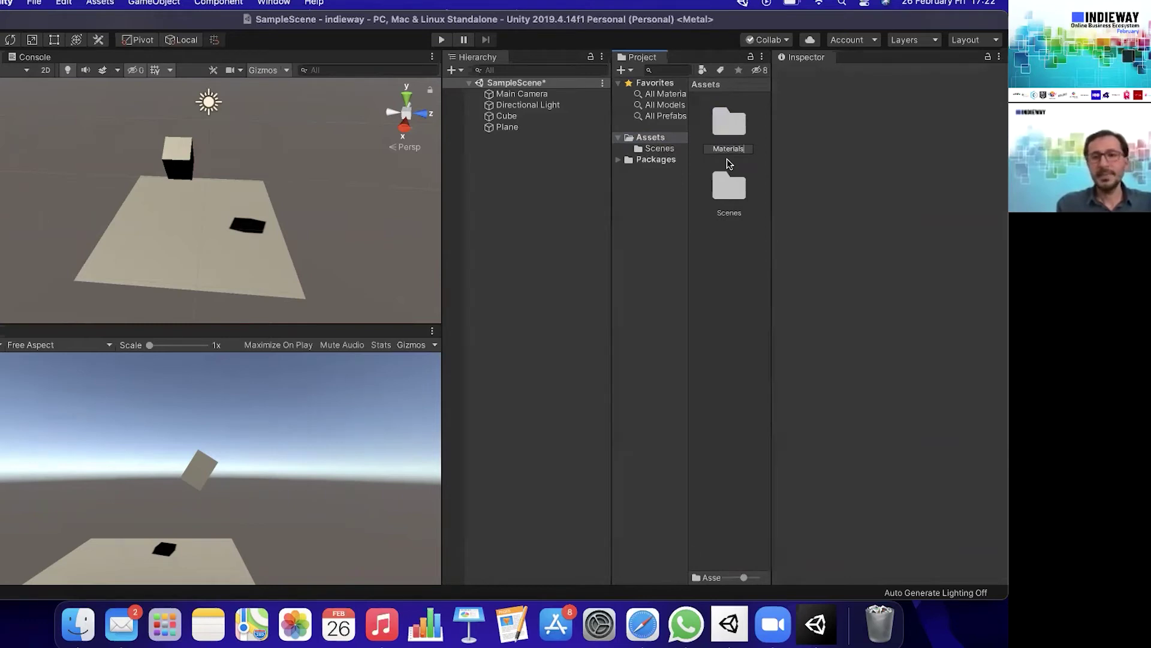
key(Return)
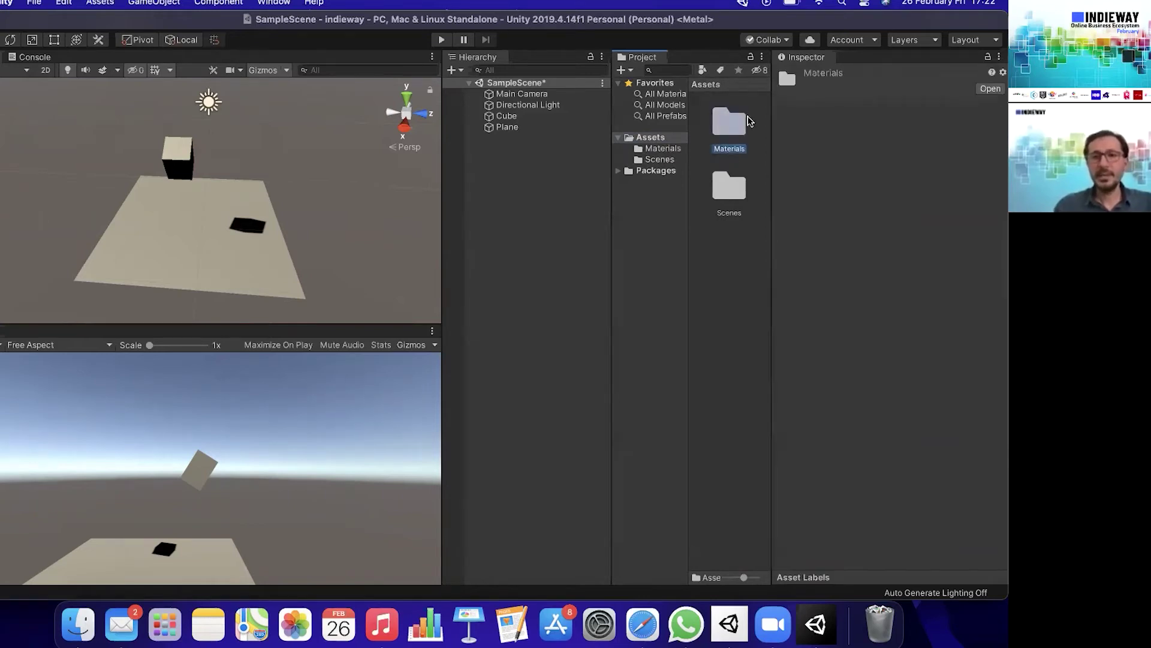
Create a new Standard material inside the Materials folder.
double_click(736, 129)
right_click(724, 187)
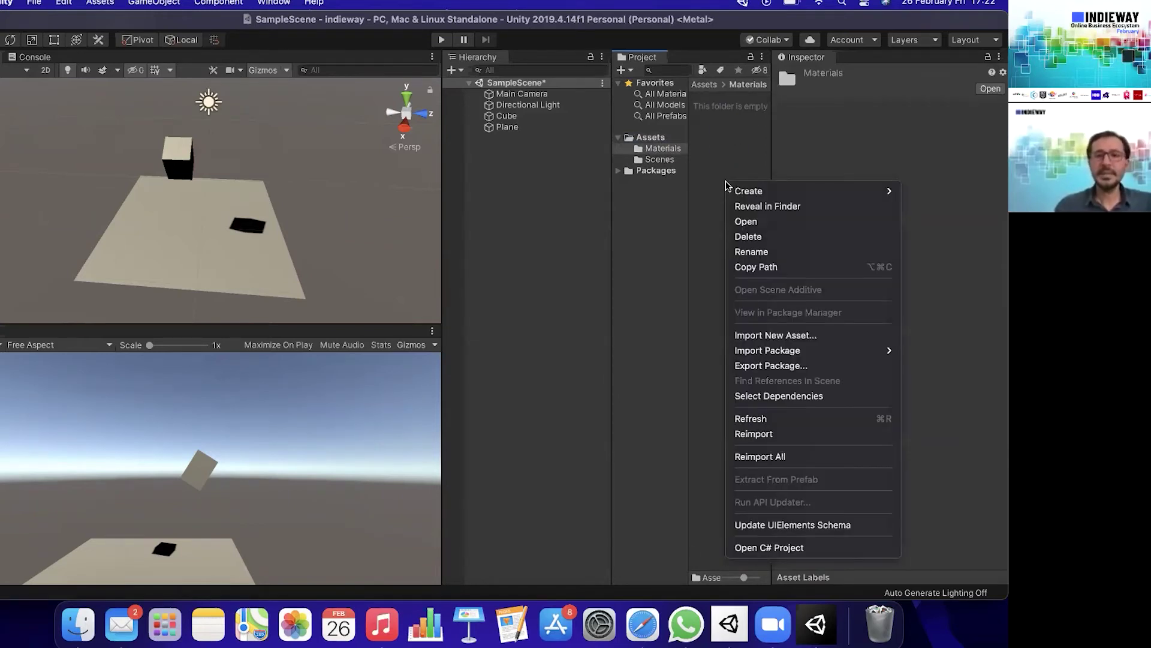
mouse_move(725, 187)
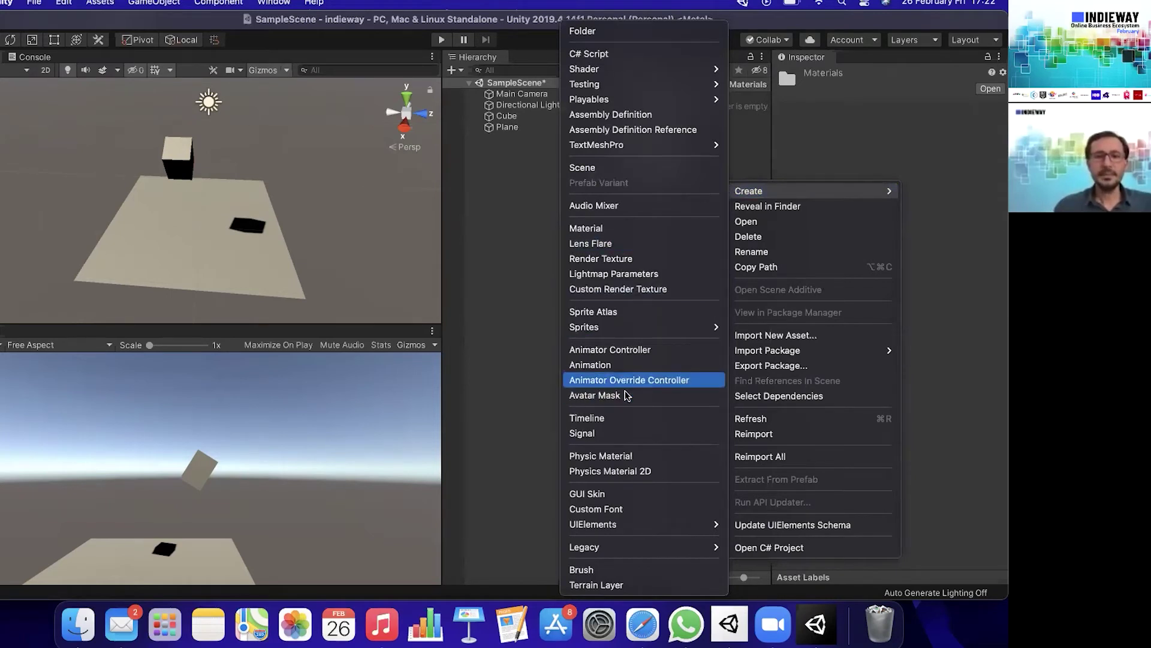
click(636, 231)
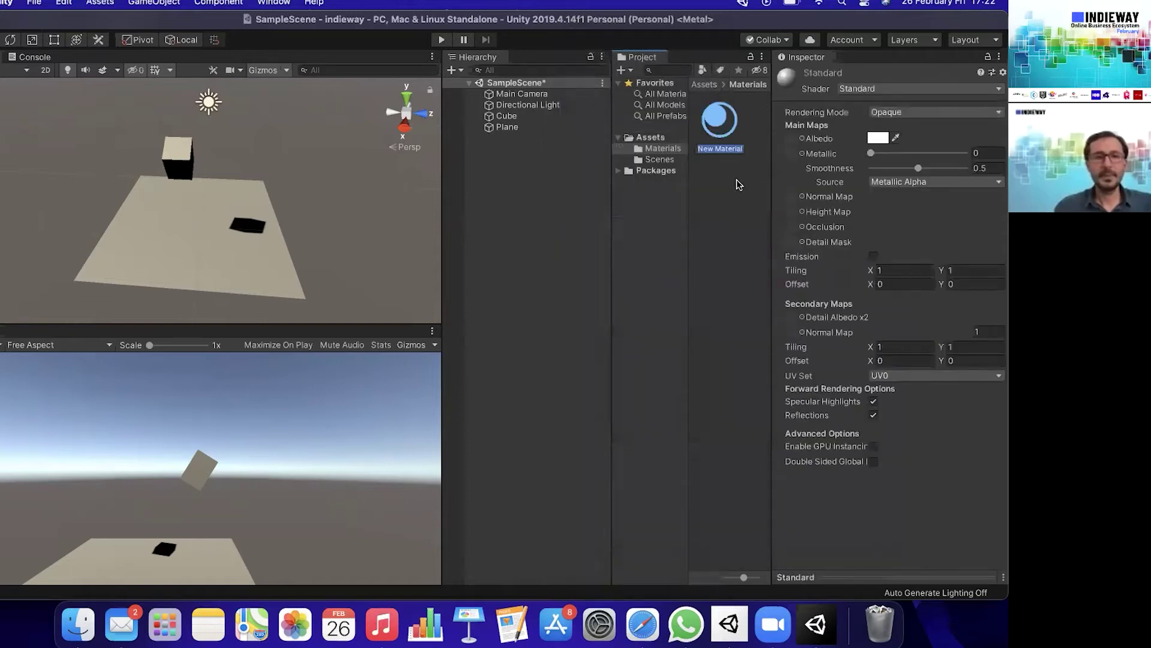
Name the new material Kup, leaving its shader unchanged.
text(Kup)
key(Return)
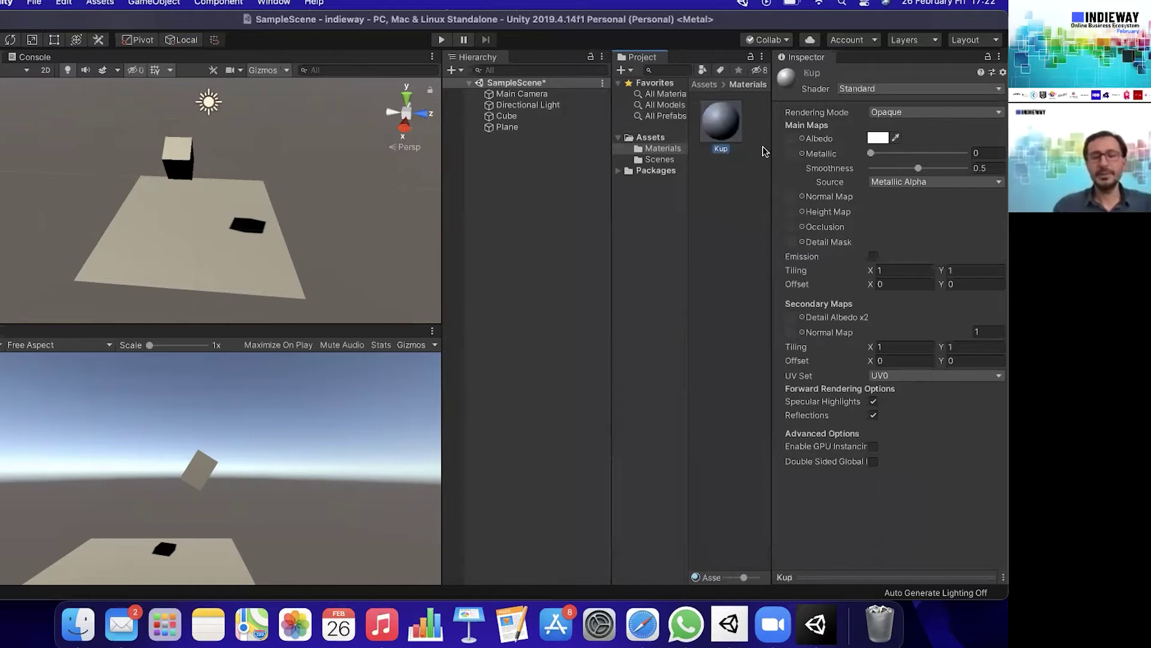
click(928, 91)
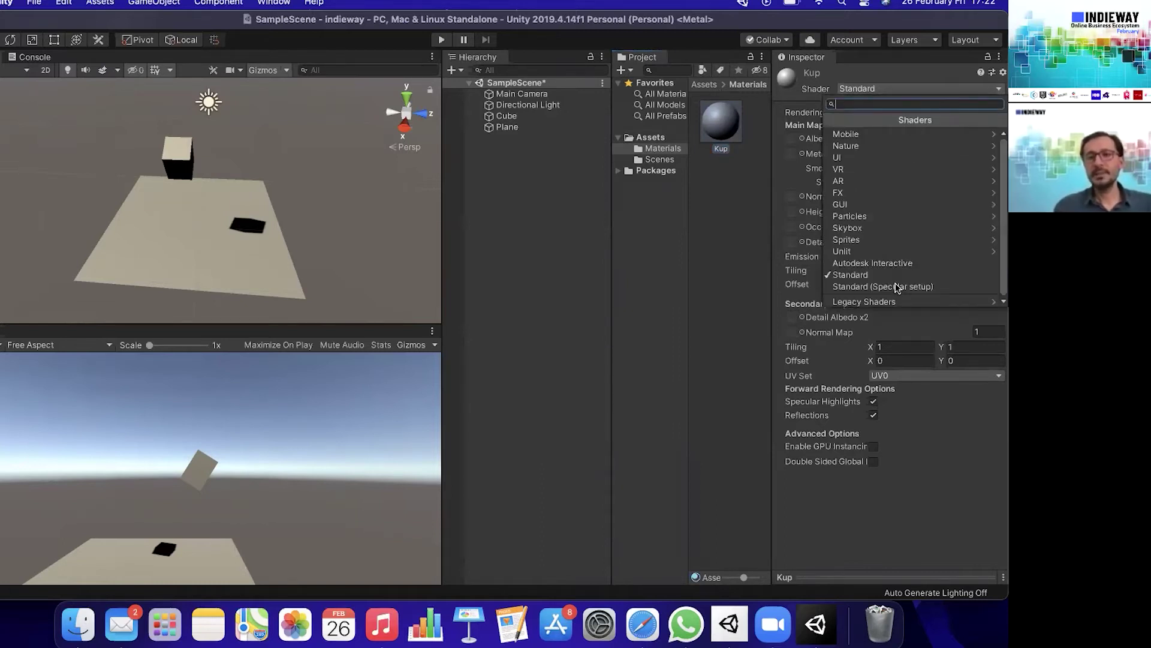
click(898, 71)
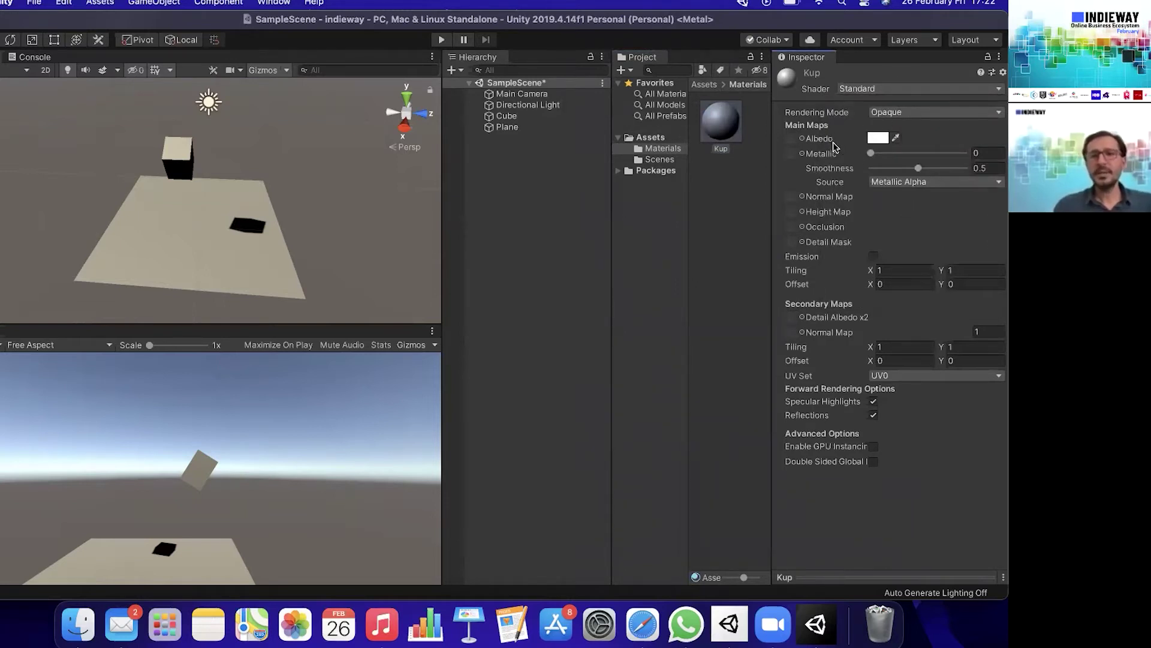
Set Kup's albedo colour to bright green (01FF00).
click(879, 139)
drag(29, 23, 686, 90)
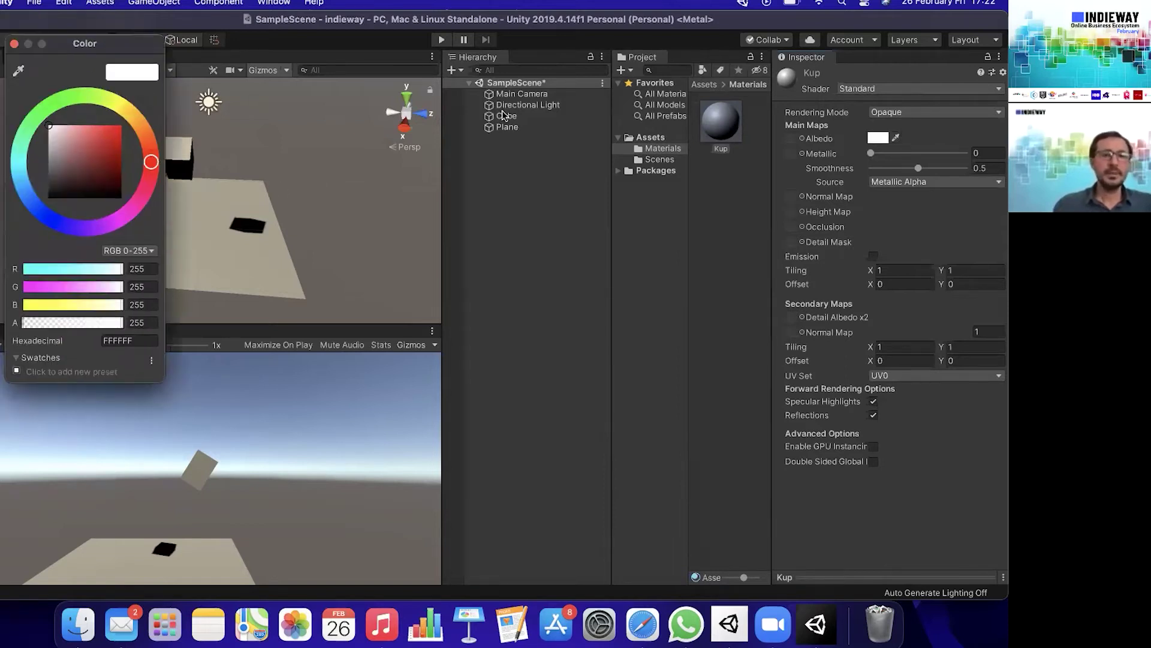
click(721, 168)
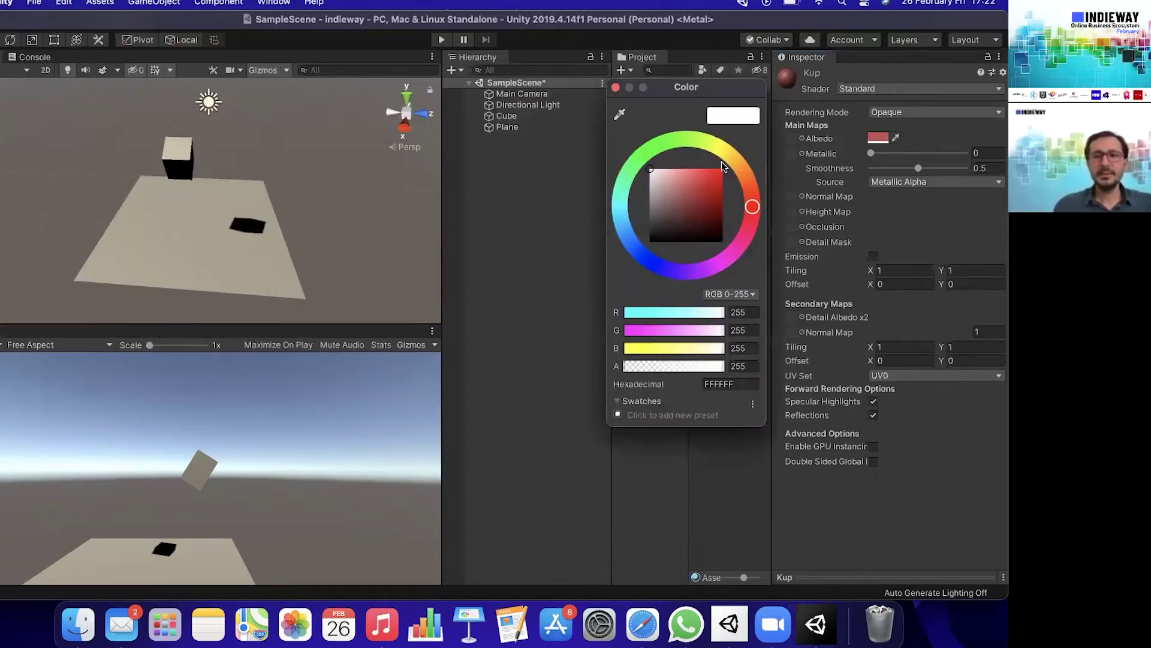
drag(670, 141, 646, 136)
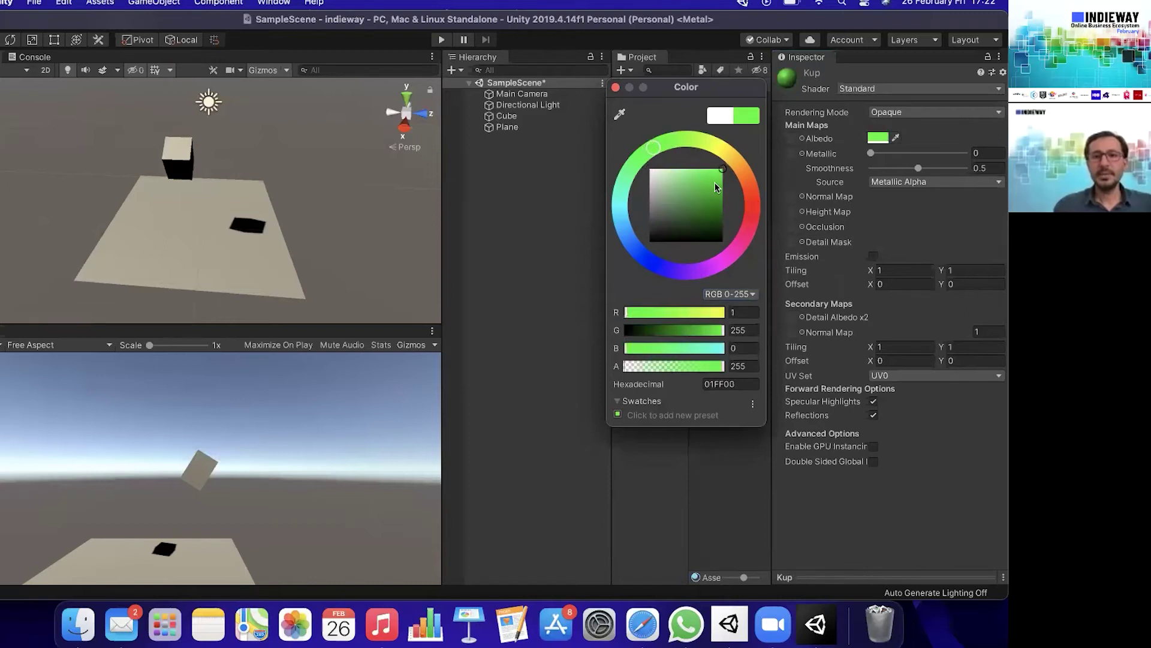
click(616, 88)
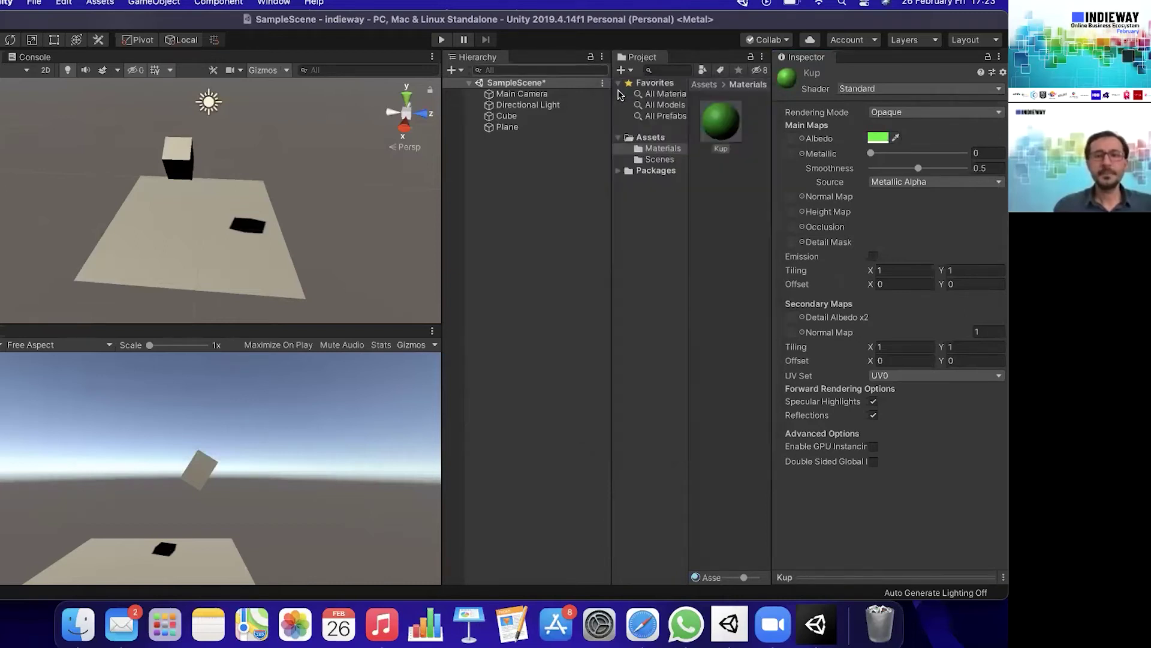
Set Kup's Metallic to 0.485 and Smoothness to 0.56, leaving Emission off.
drag(871, 155, 915, 151)
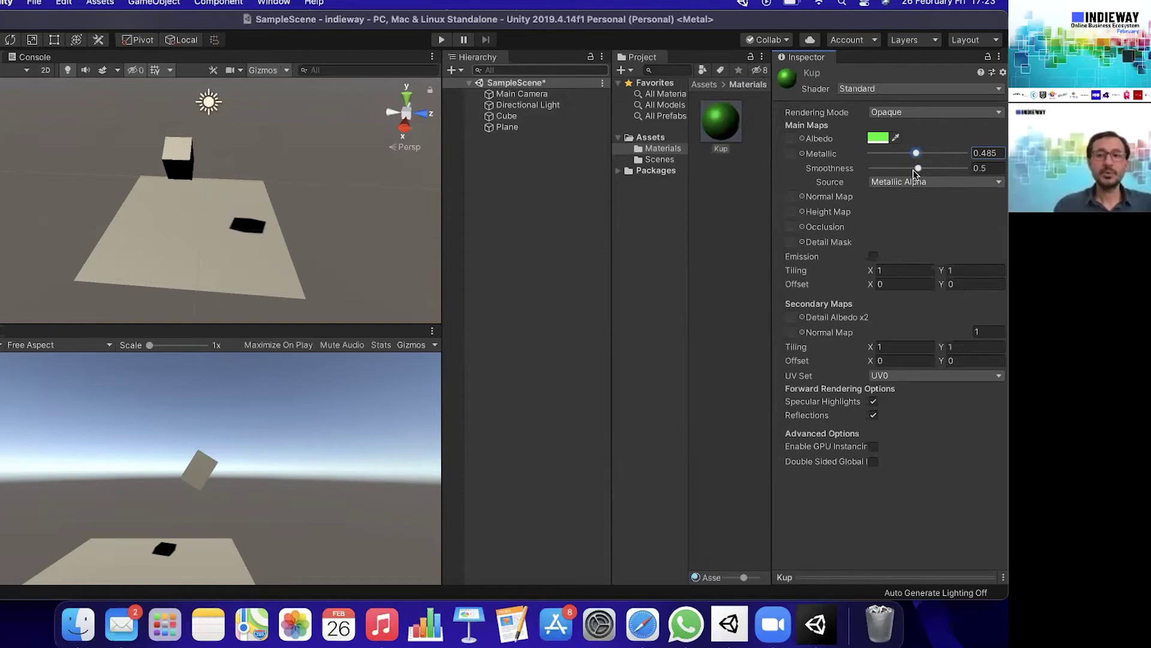
drag(918, 167, 918, 174)
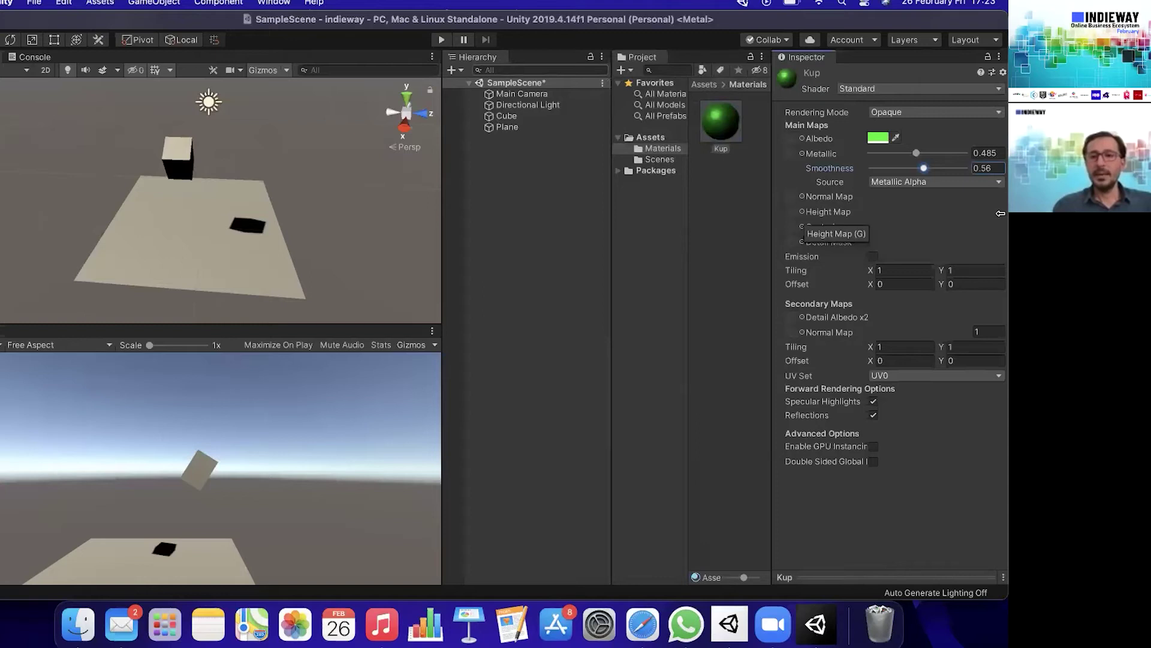
click(873, 258)
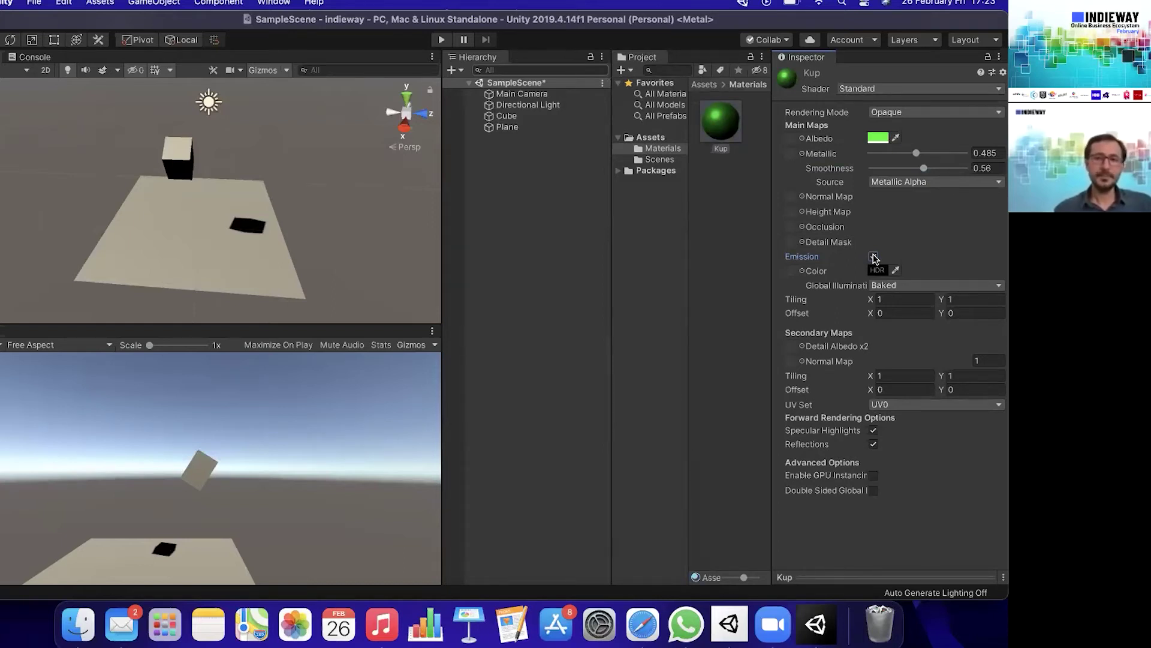
click(874, 258)
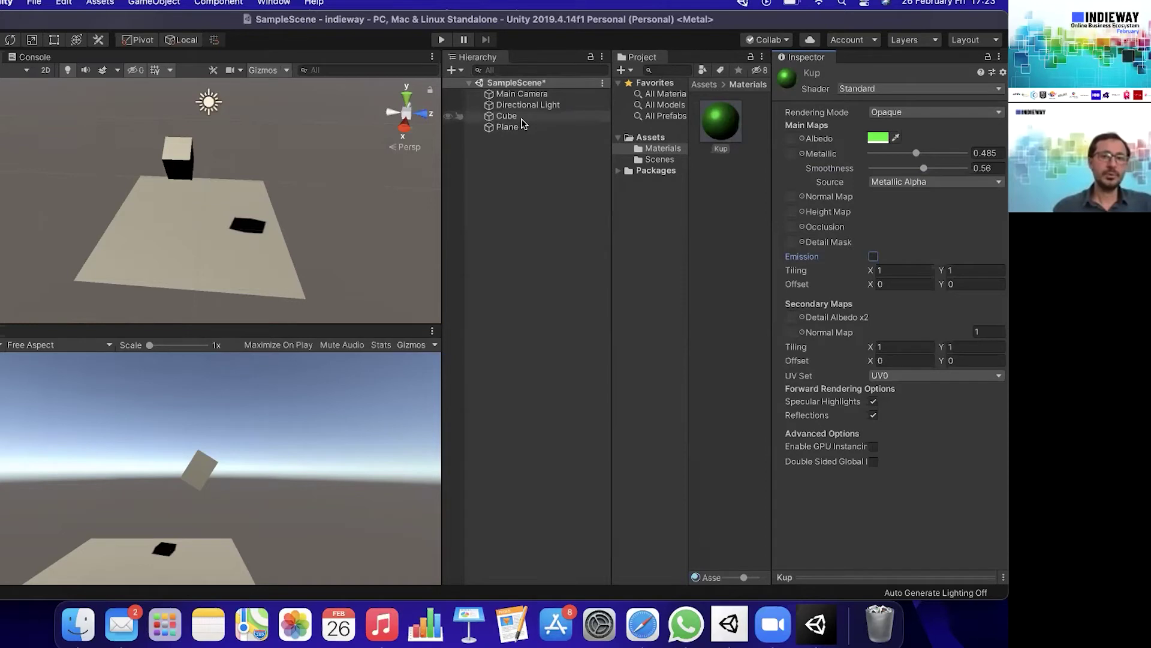
Drag the Kup material onto the Cube and check the Cube's material.
drag(726, 129, 507, 120)
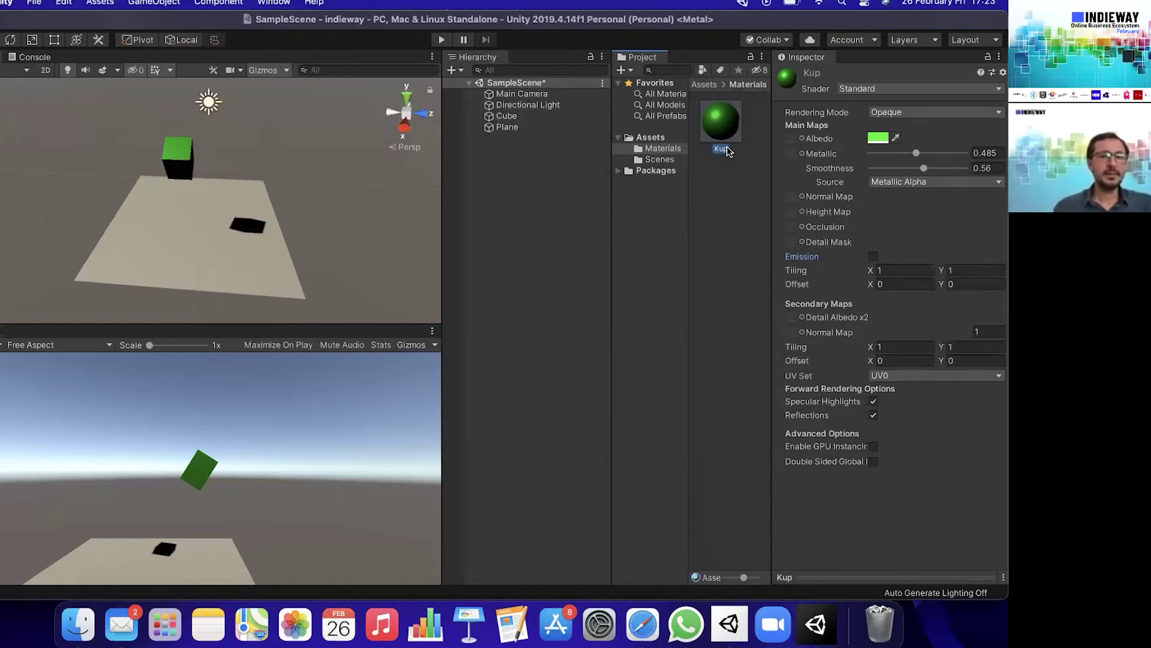
click(507, 116)
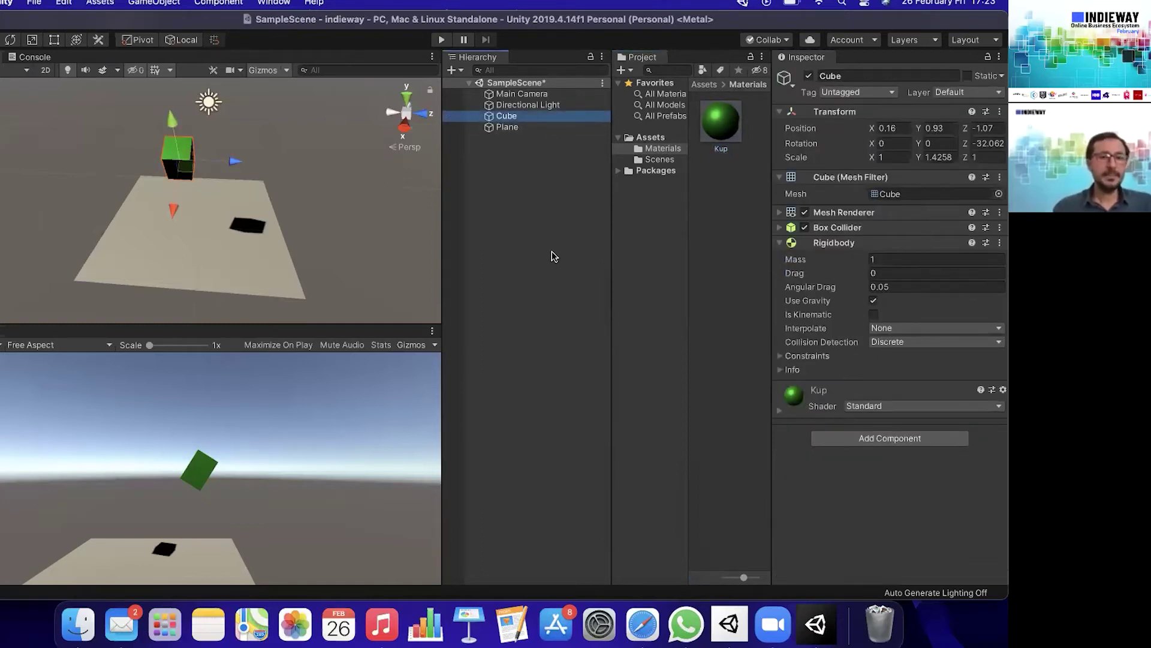
click(721, 123)
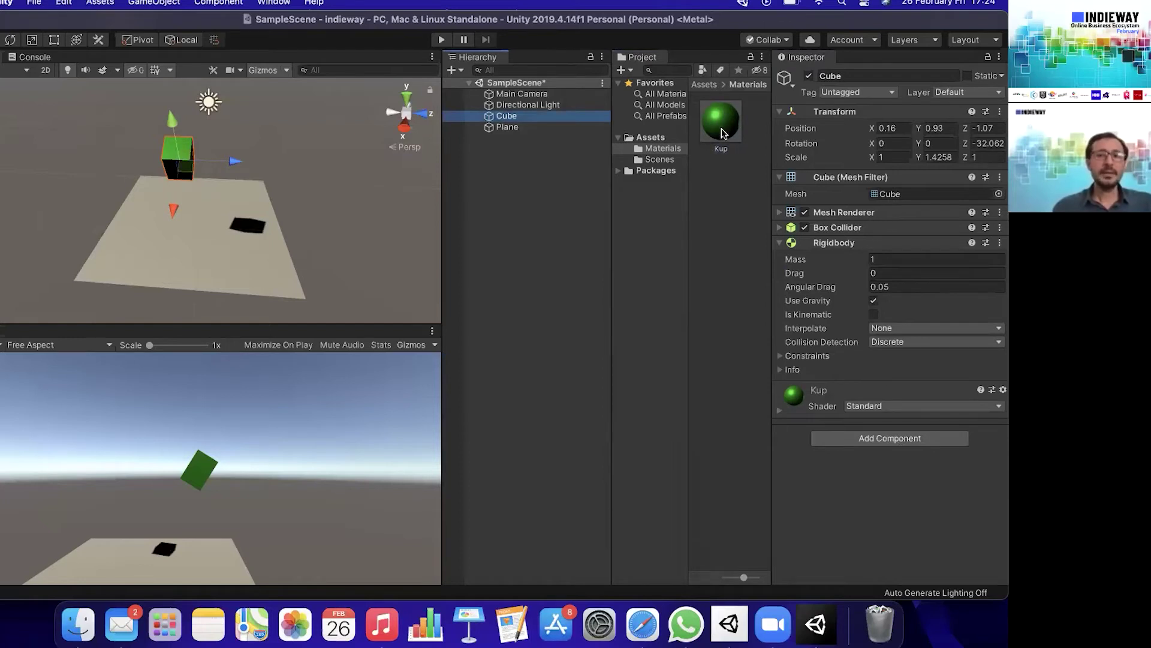
Change Kup's albedo colour from green to bright red.
click(878, 138)
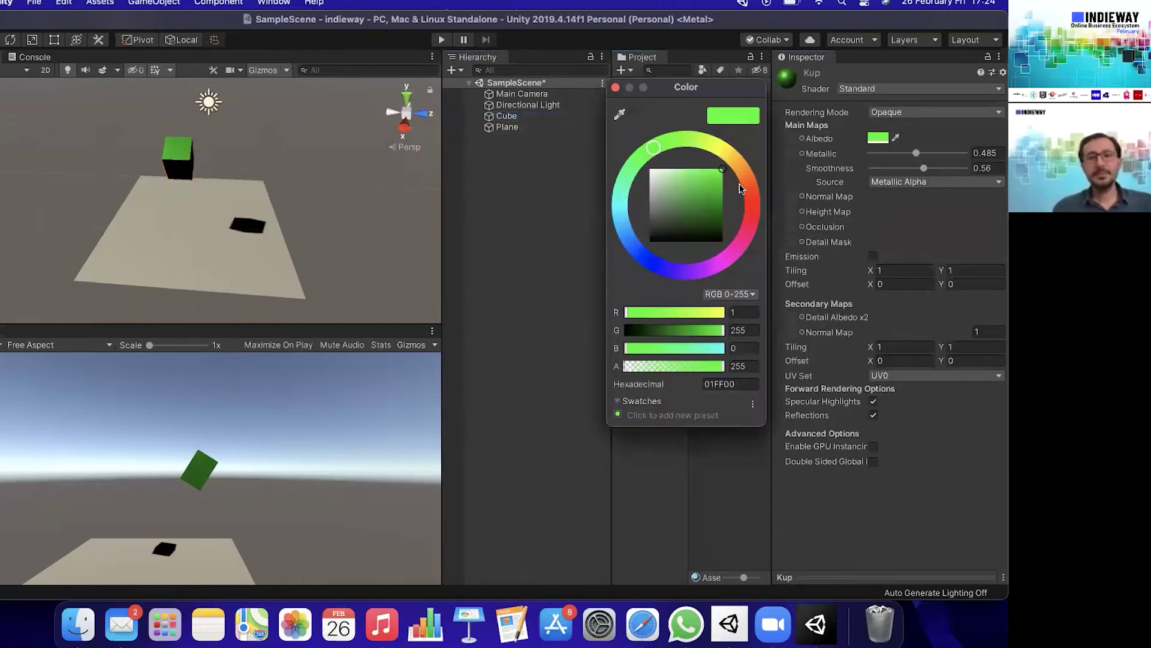
mouse_move(755, 182)
mouse_down()
mouse_move(752, 201)
mouse_move(709, 183)
mouse_move(722, 169)
mouse_up()
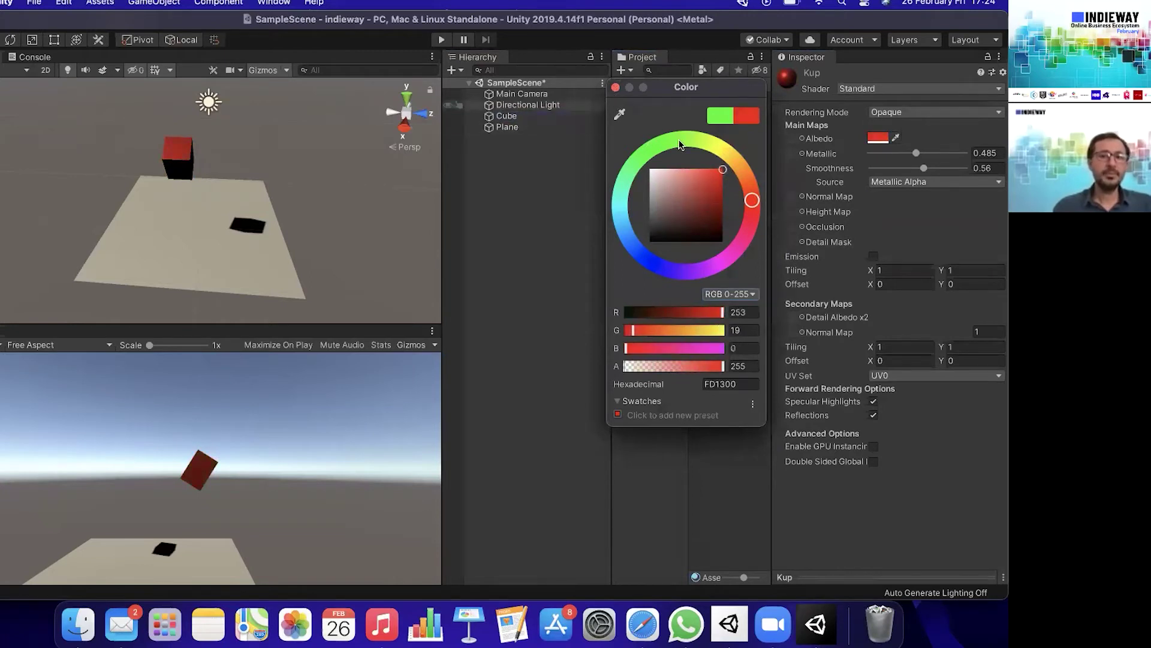
click(616, 88)
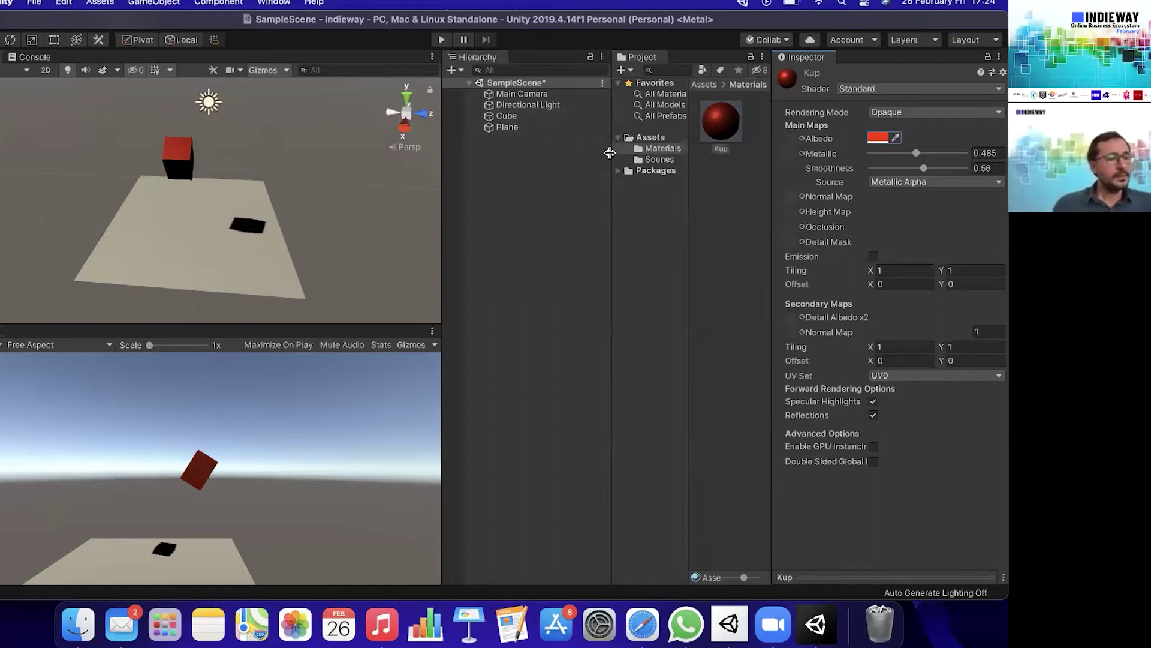
Create a new physic material named Top in the Materials folder.
click(731, 264)
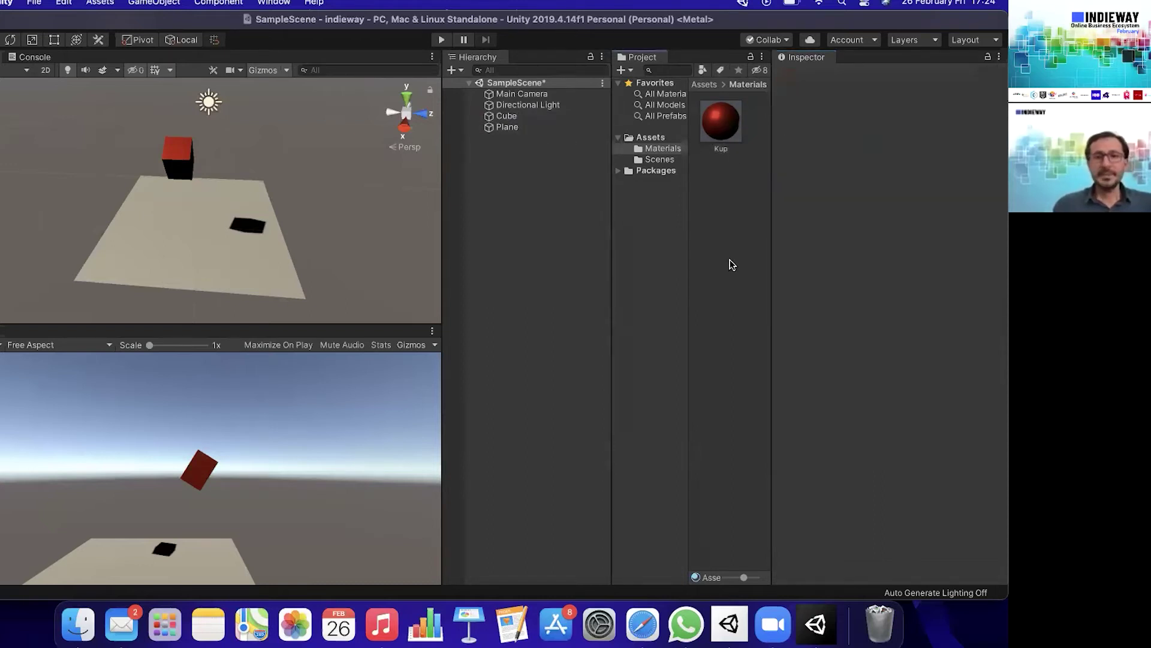
click(664, 149)
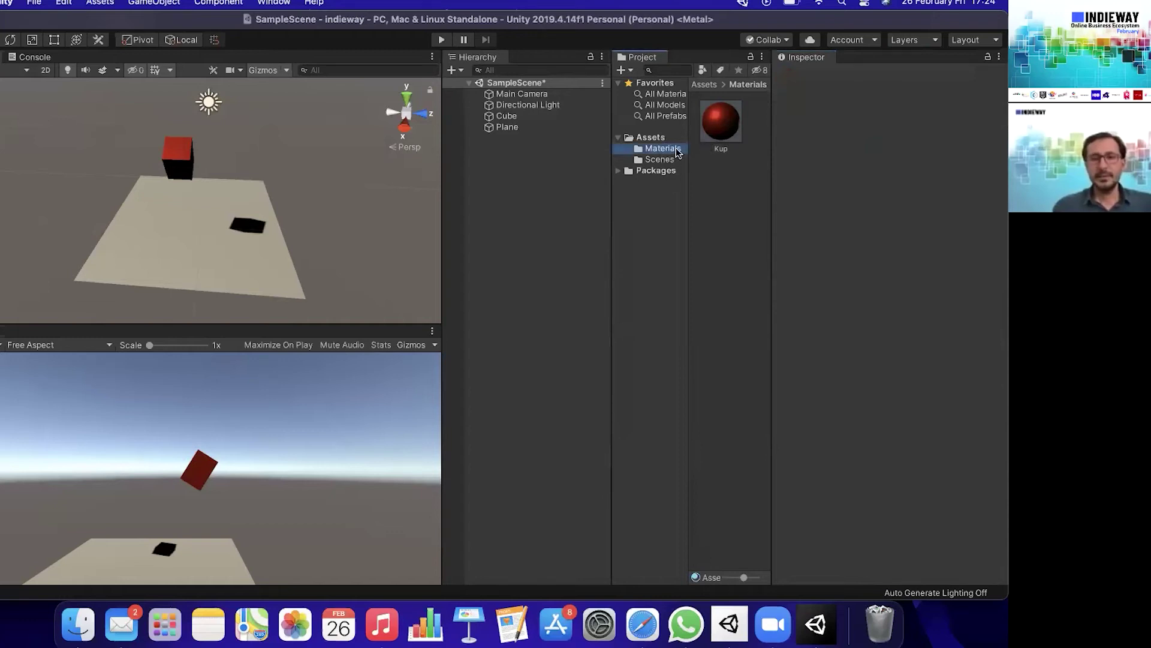
right_click(723, 193)
mouse_move(734, 199)
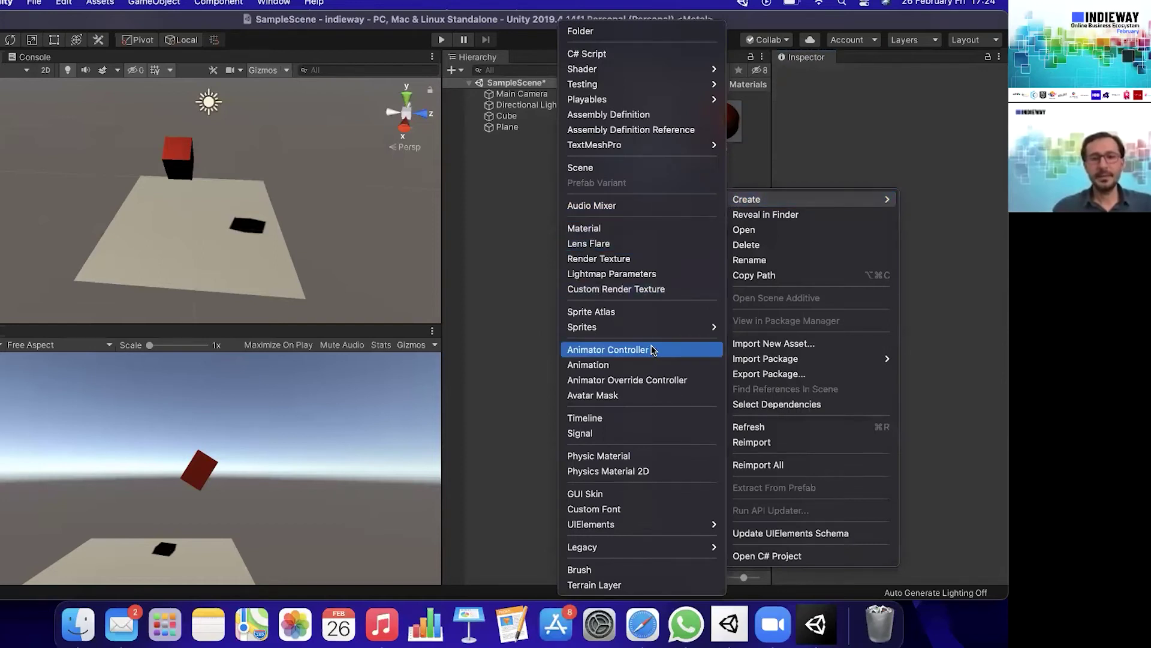
click(639, 456)
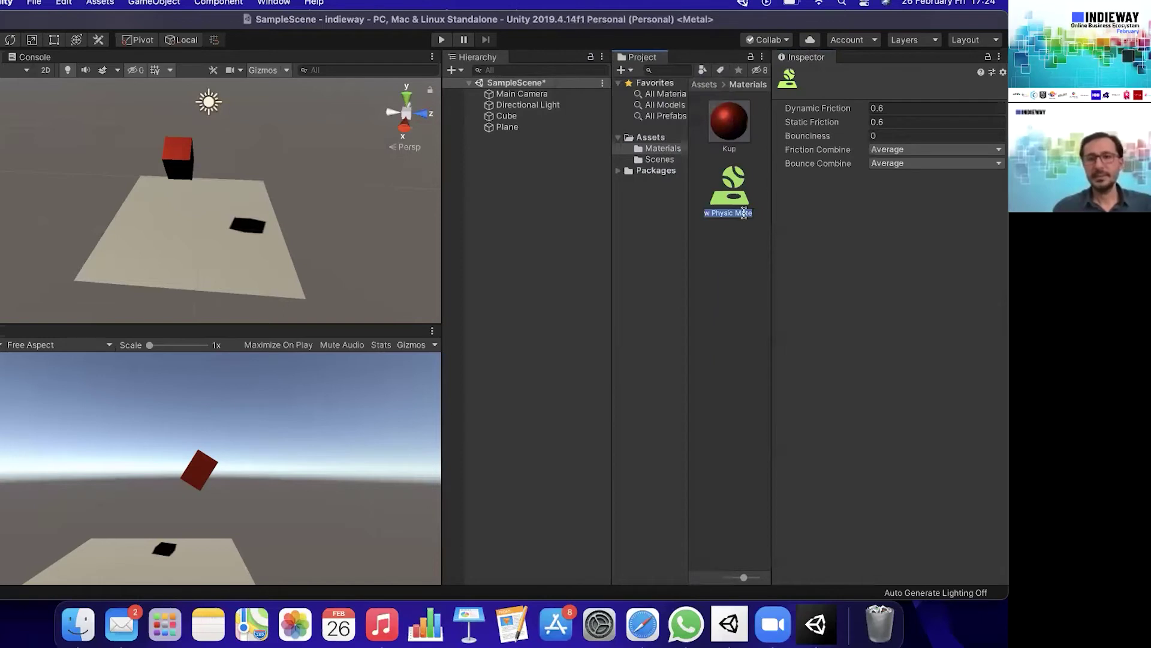
text(Top)
key(Return)
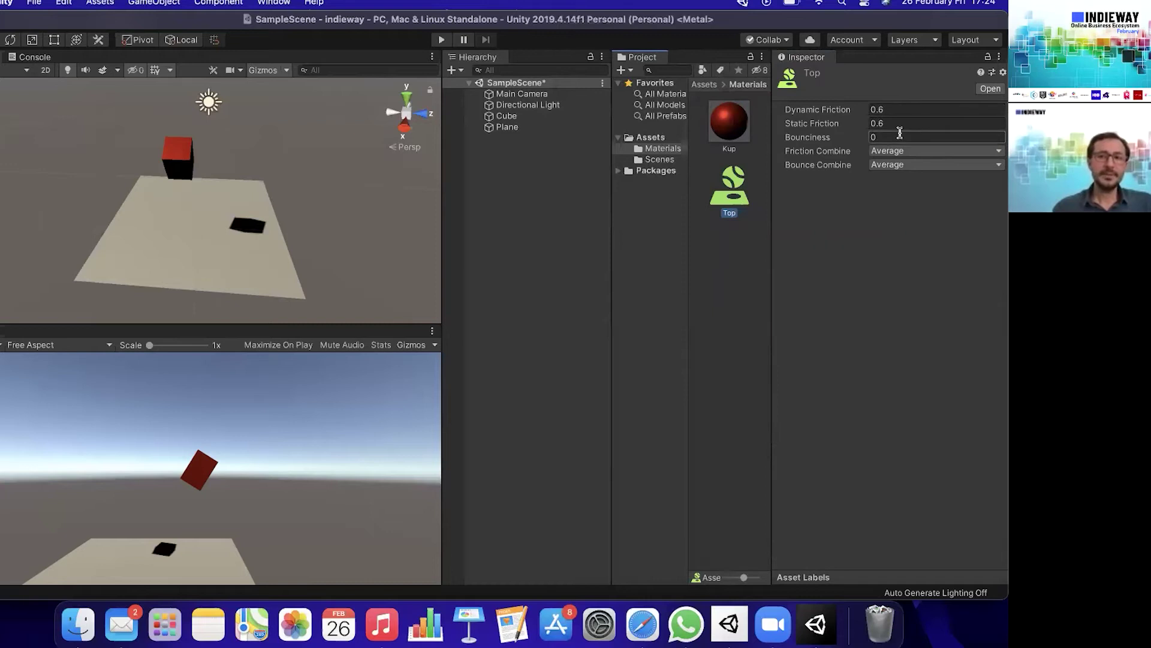
Set the Top physic material's Bounciness to 1.
click(901, 137)
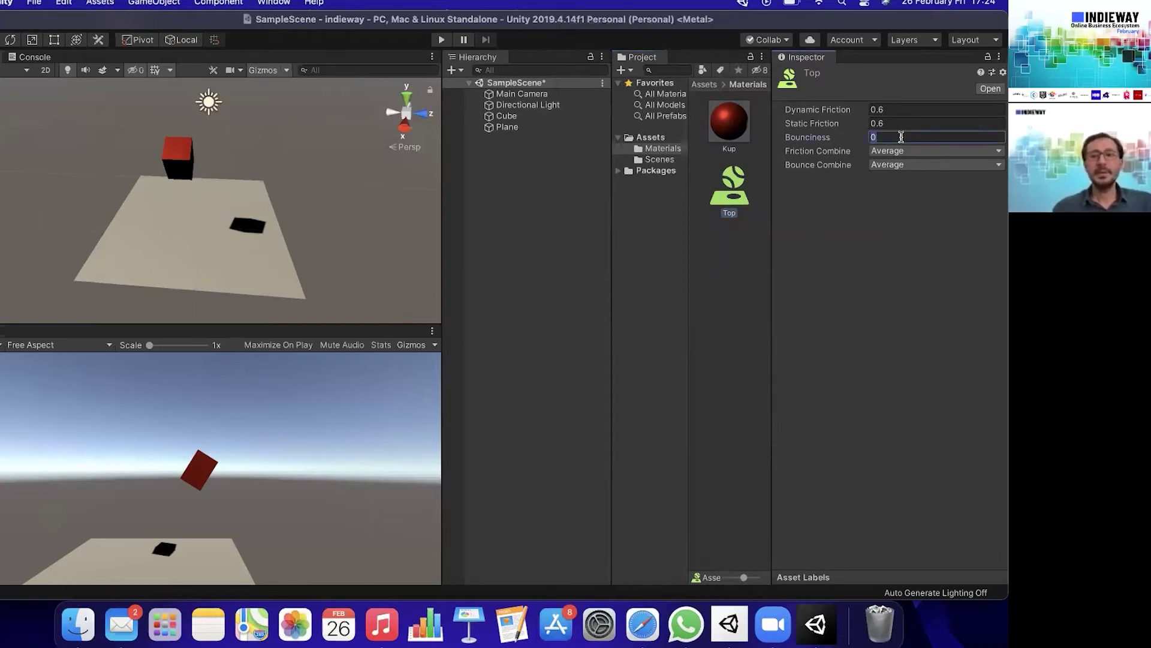
text(1)
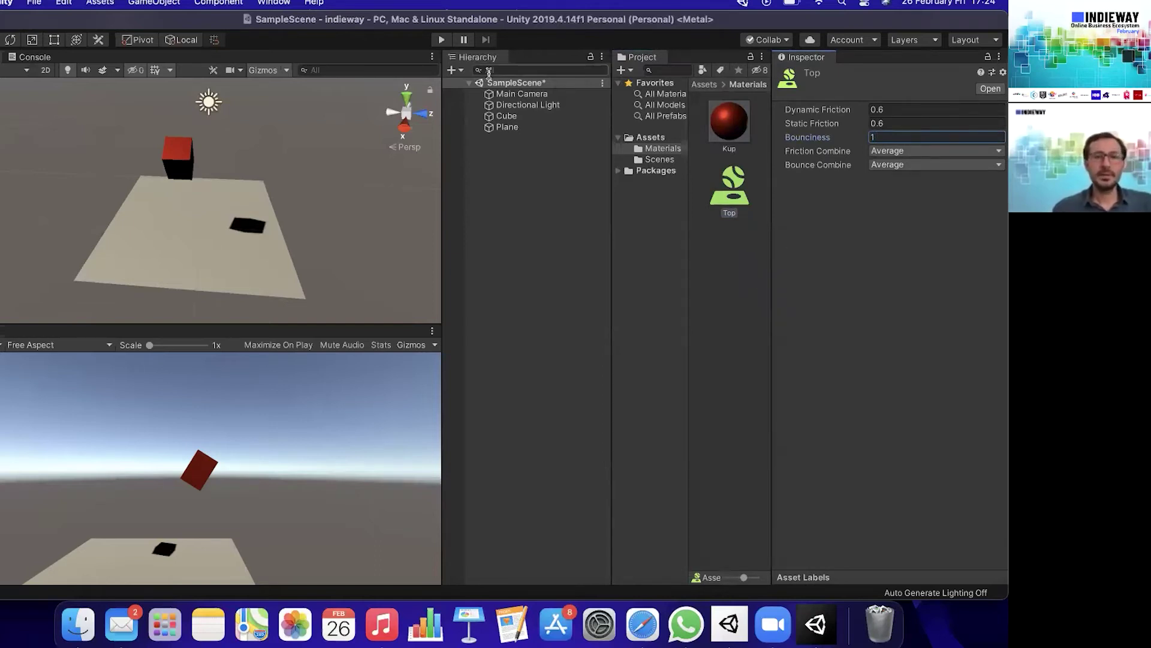
click(451, 69)
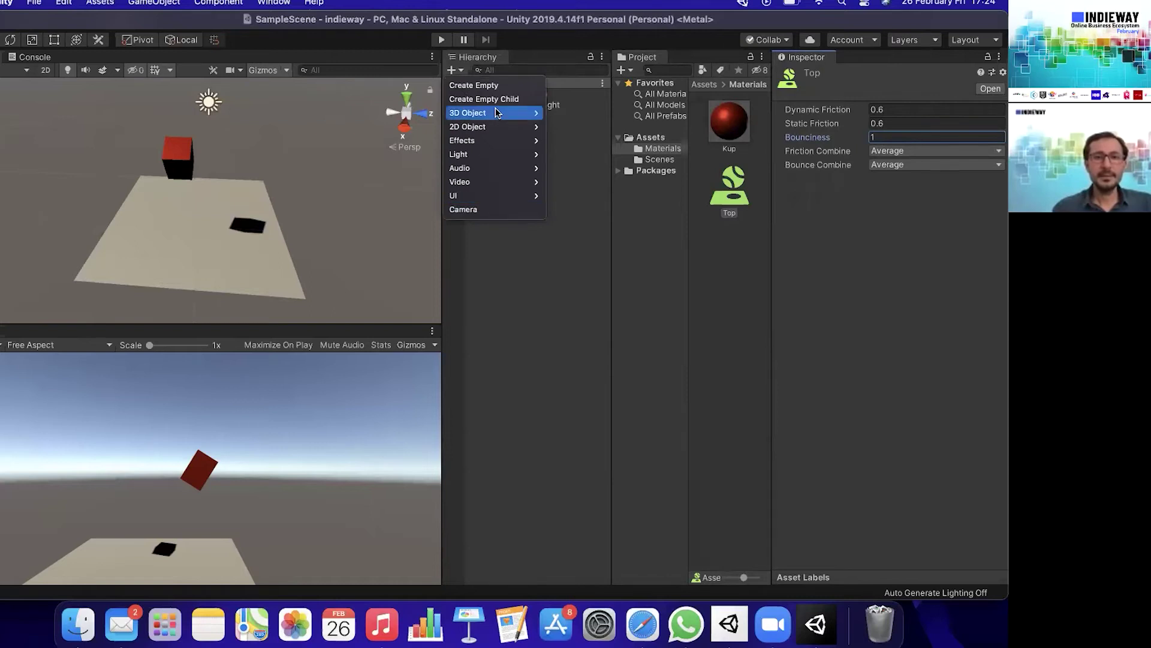
Add a 3D sphere to the scene and rename it Top.
mouse_move(496, 114)
click(562, 127)
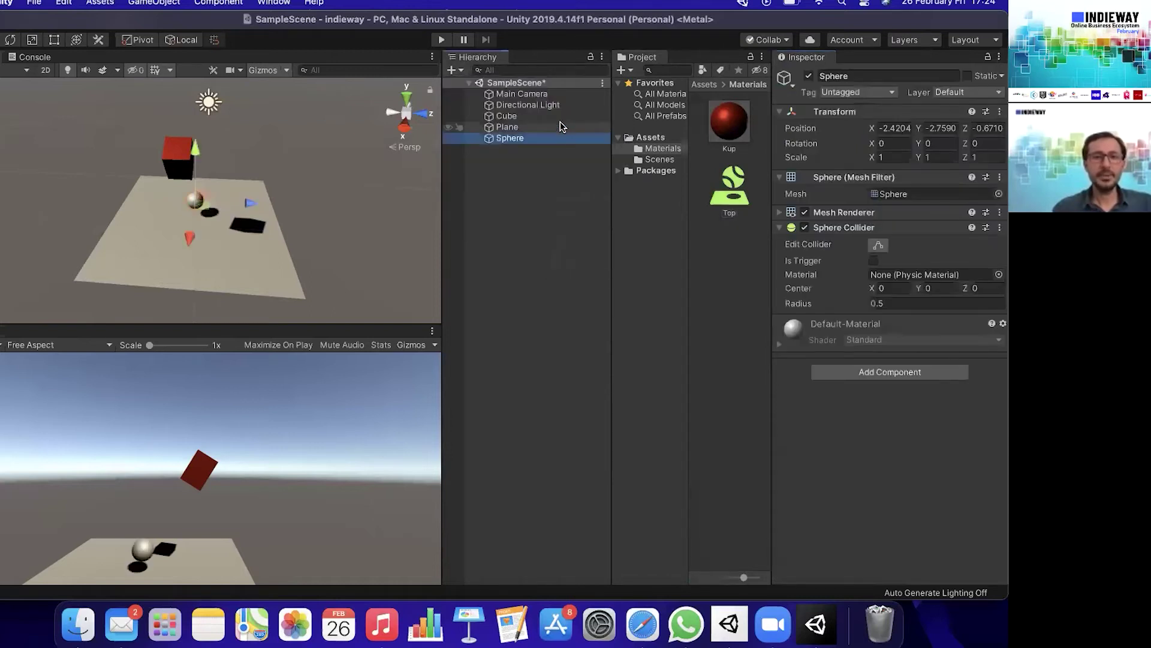
click(502, 138)
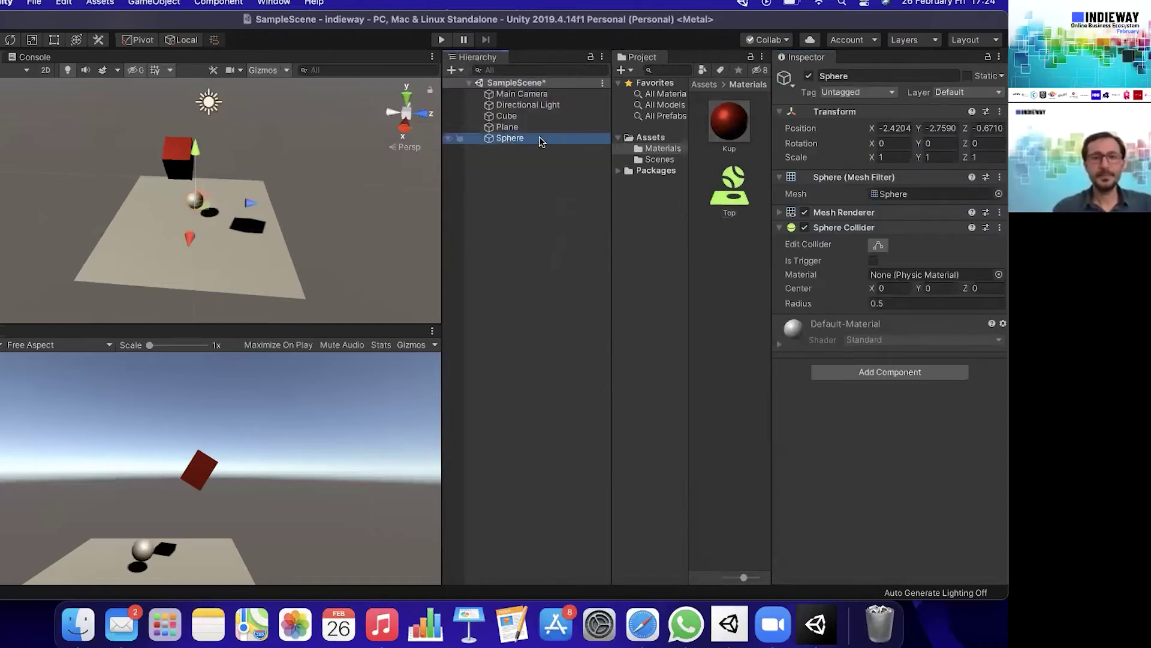
text(Top)
key(Return)
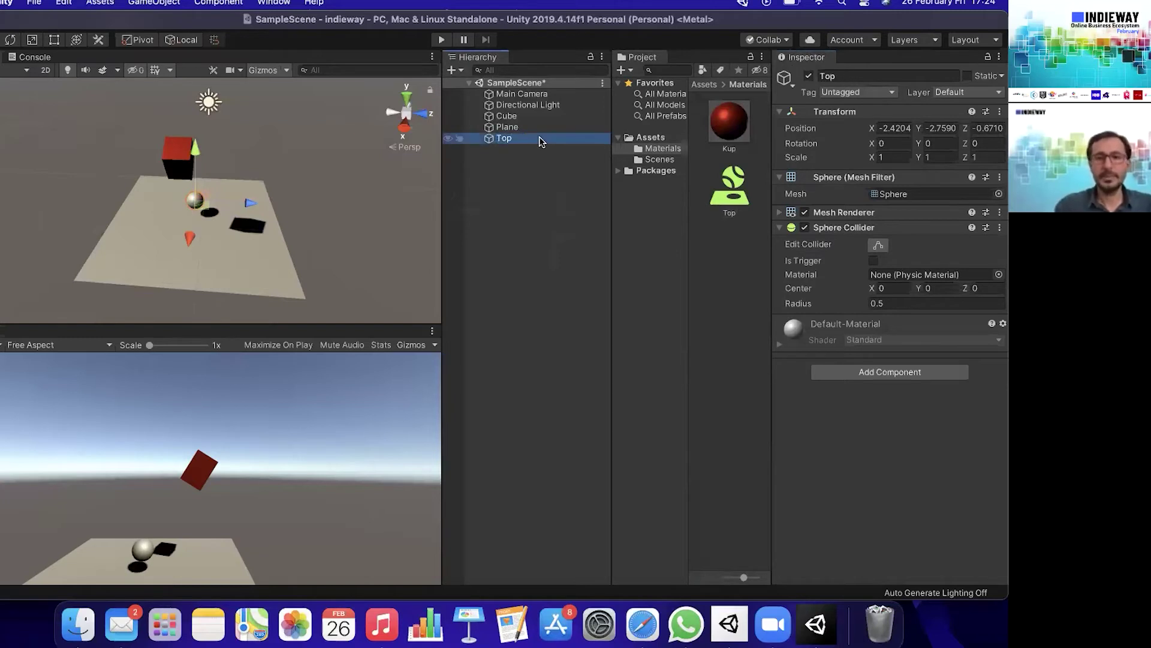
Assign the Top physic material to the Top sphere's collider.
click(732, 191)
drag(732, 191, 900, 274)
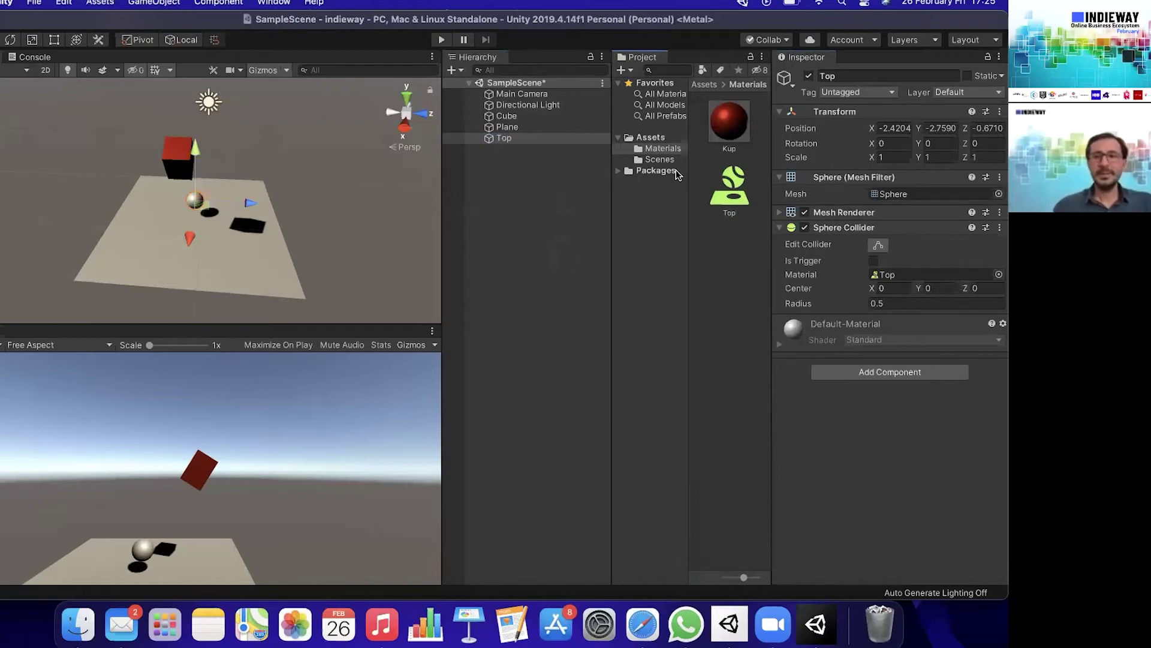
click(729, 191)
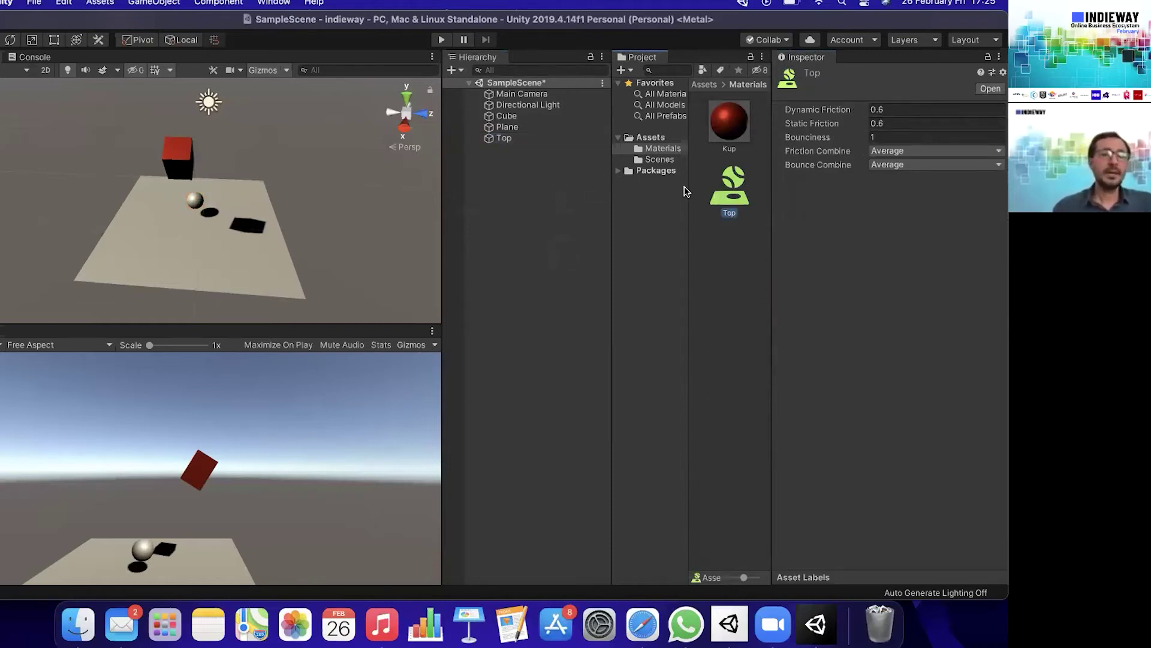
drag(747, 204, 567, 139)
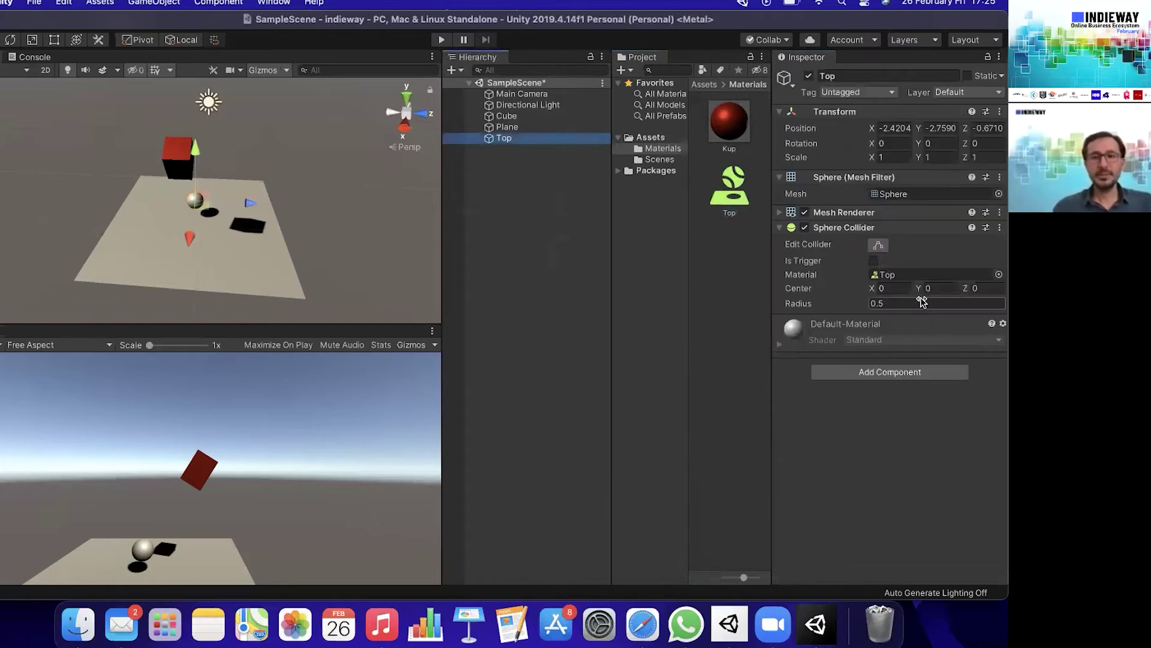
Add a Rigidbody component to the Top sphere, then deselect it.
click(909, 371)
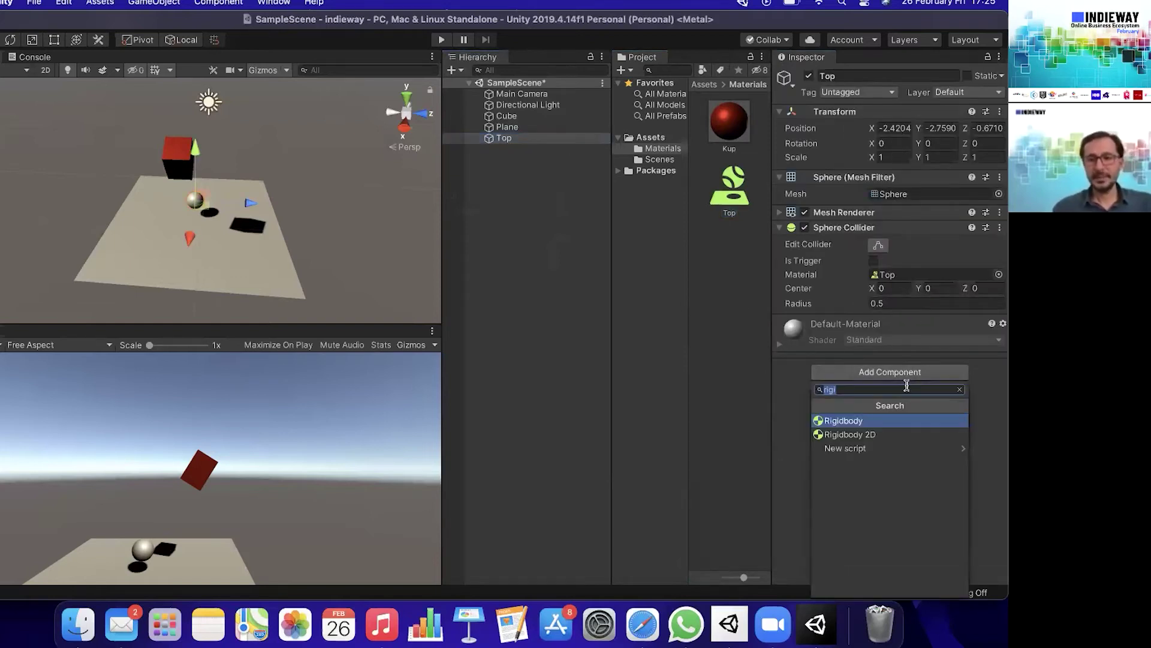
click(924, 421)
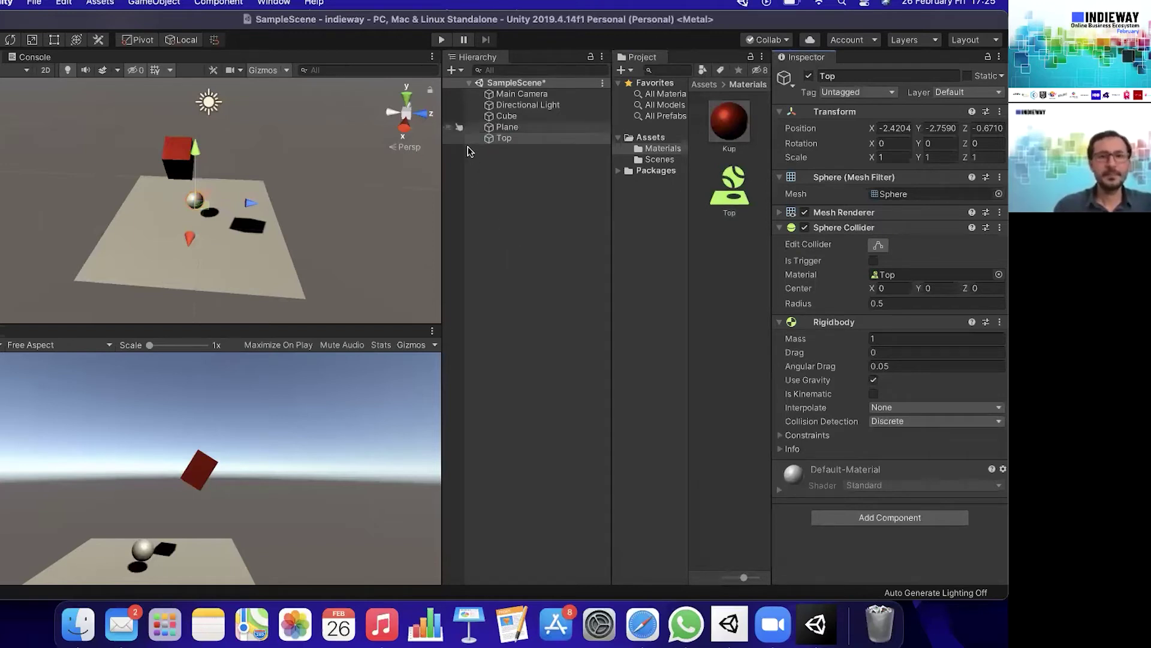
click(499, 198)
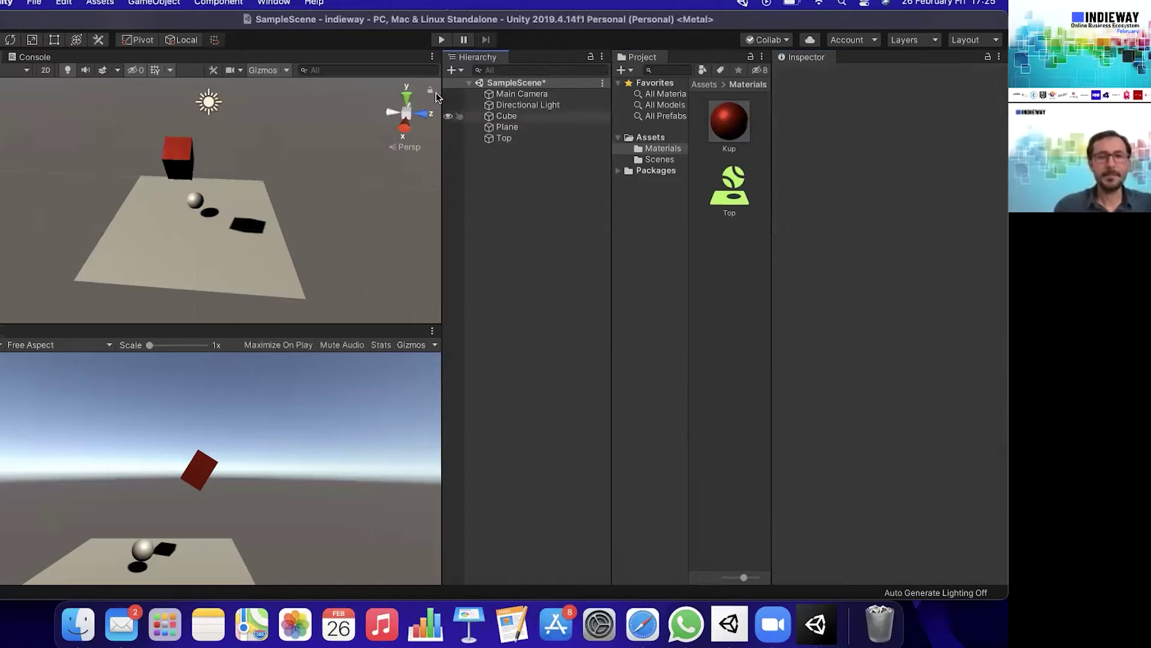
Test-run the scene with the Top sphere, stop it, and return to the Assets folder.
click(442, 40)
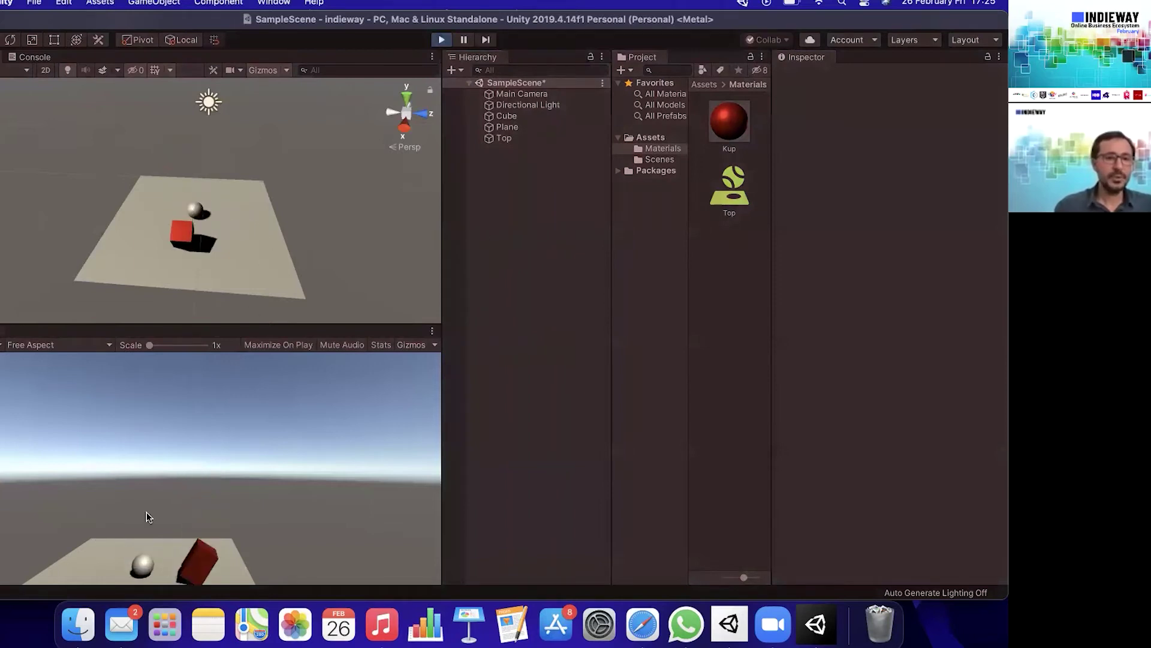
click(504, 138)
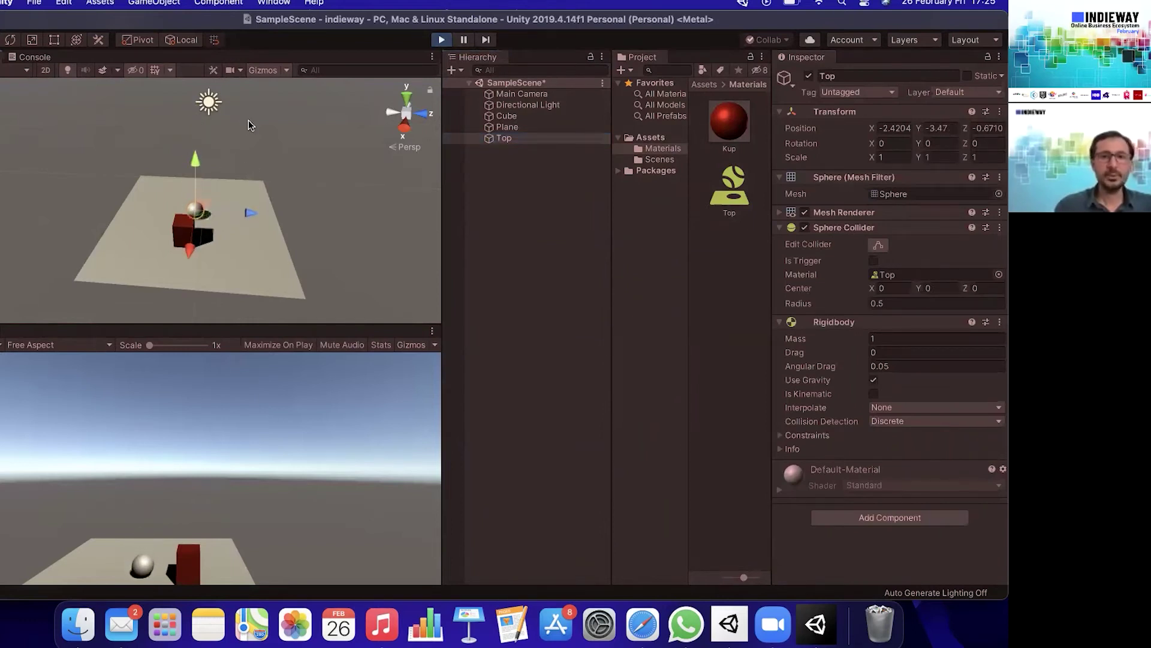
click(441, 39)
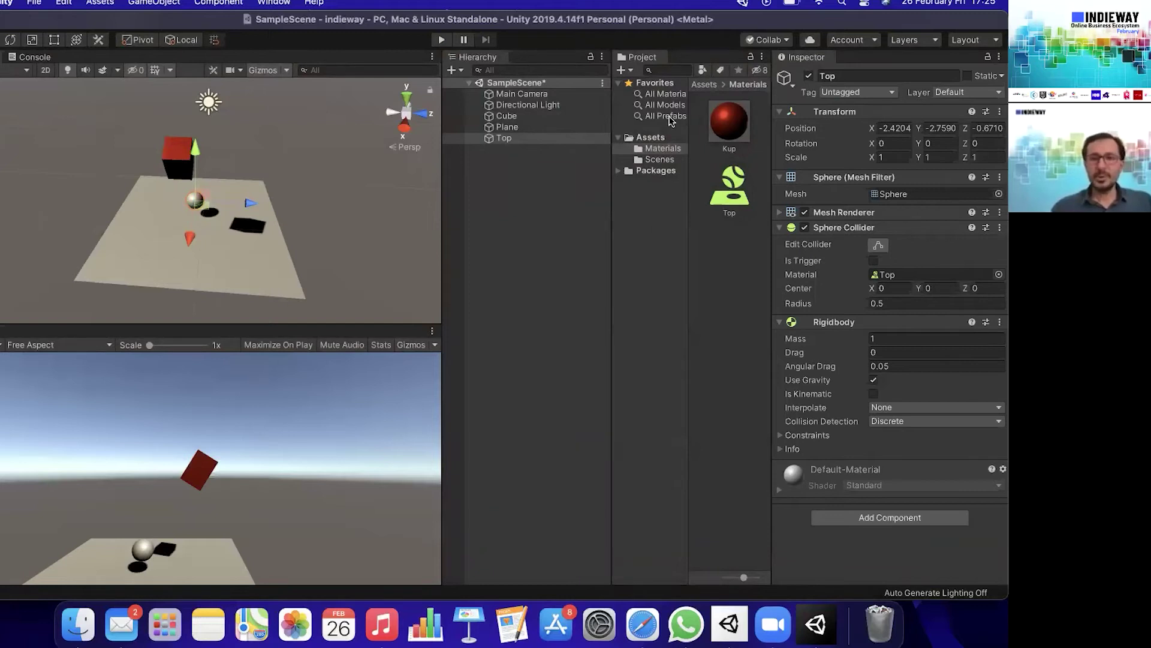
click(662, 137)
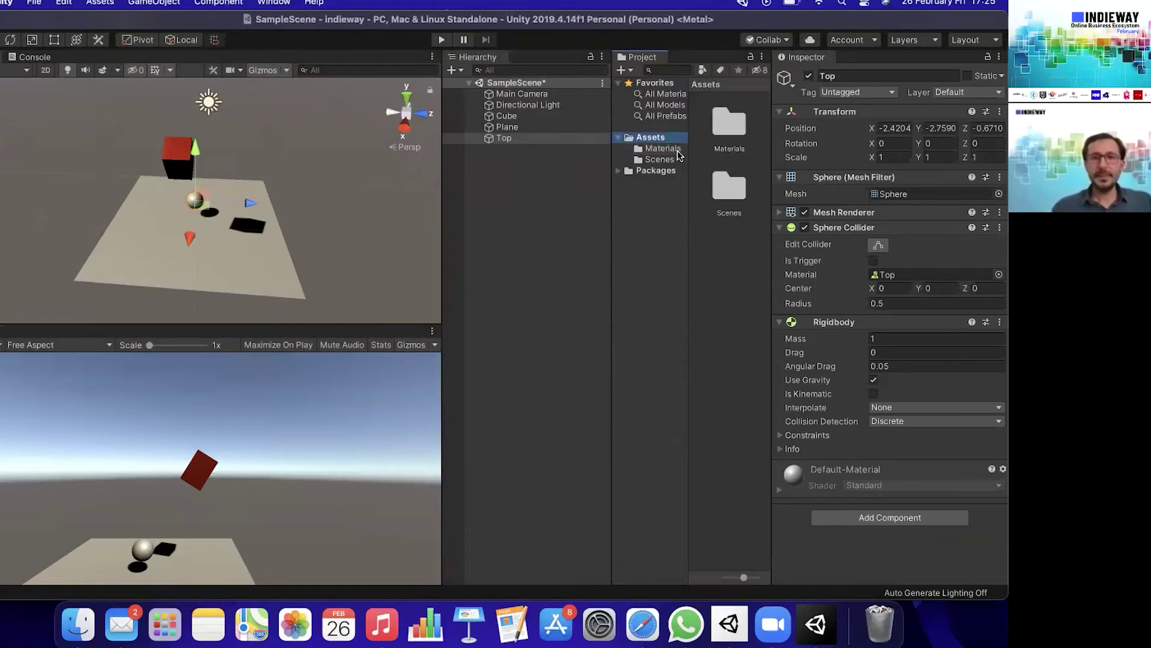
Add a C# script named KupOlusturucu to the Assets folder via Create > C# Script.
double_click(743, 200)
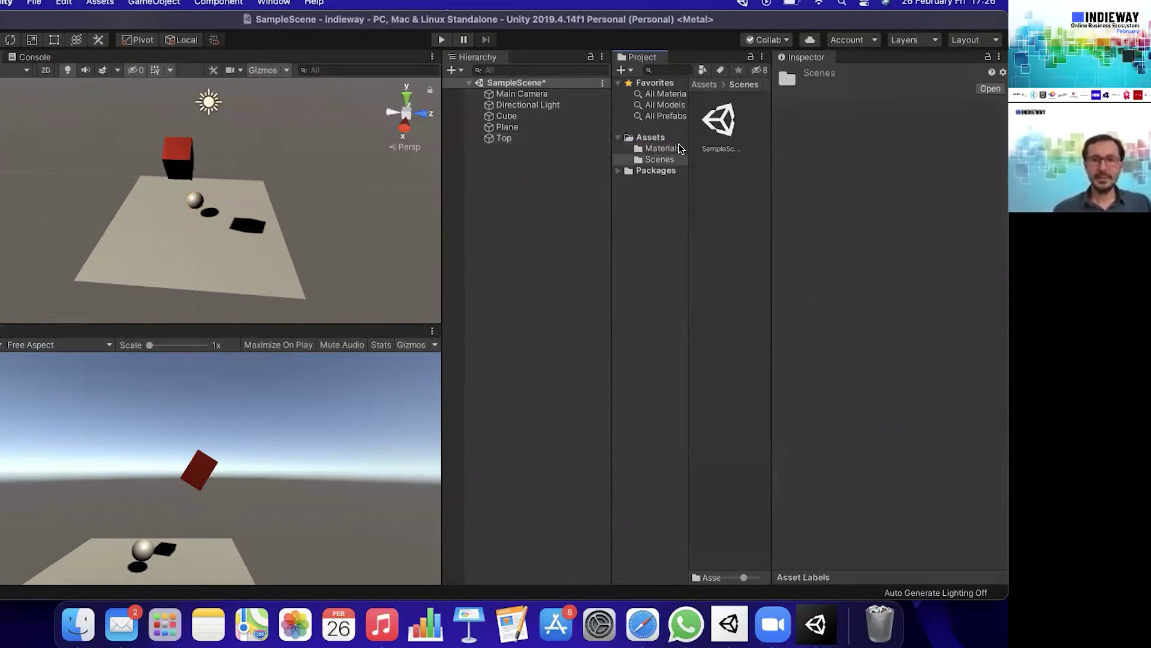
click(674, 137)
right_click(738, 286)
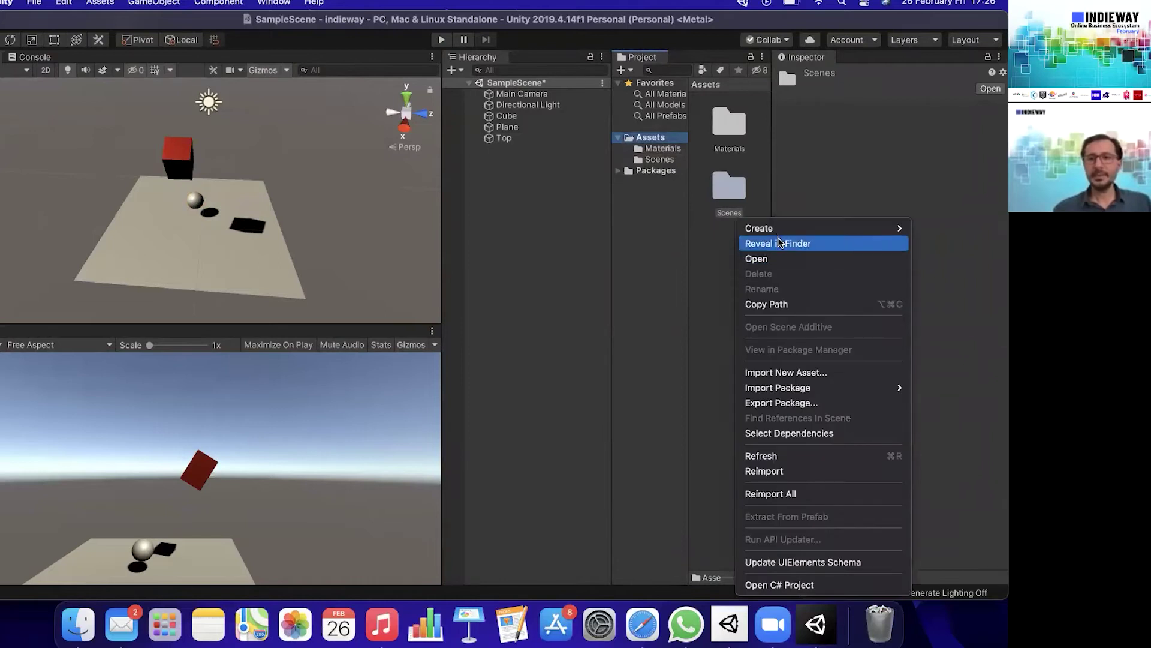
mouse_move(778, 231)
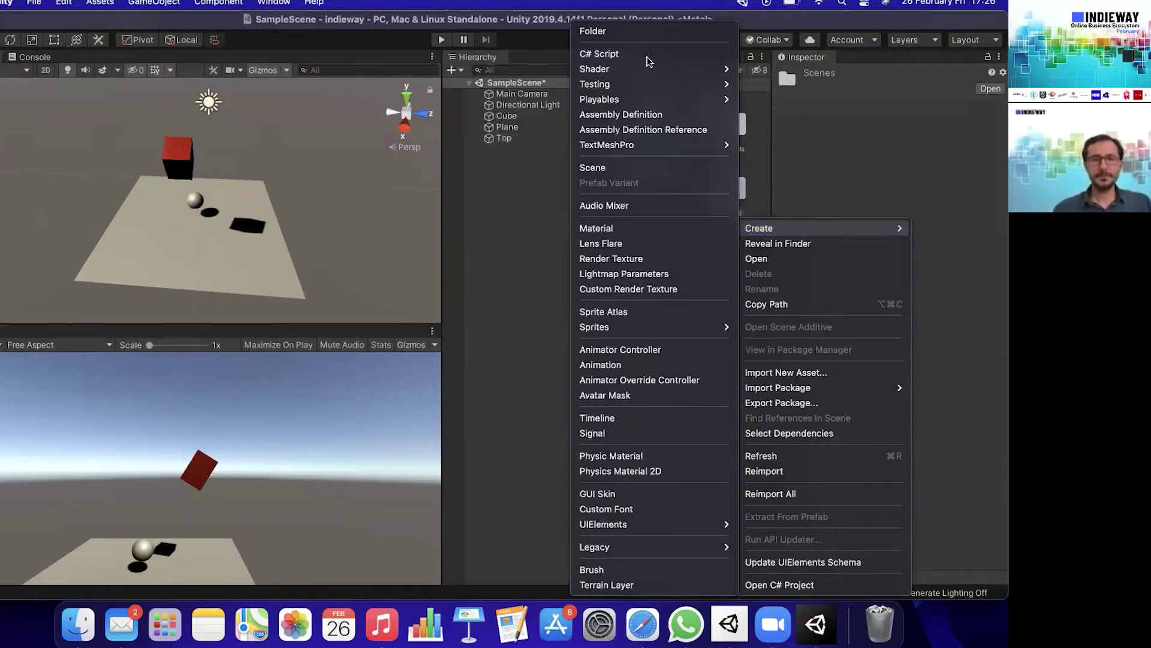
click(648, 61)
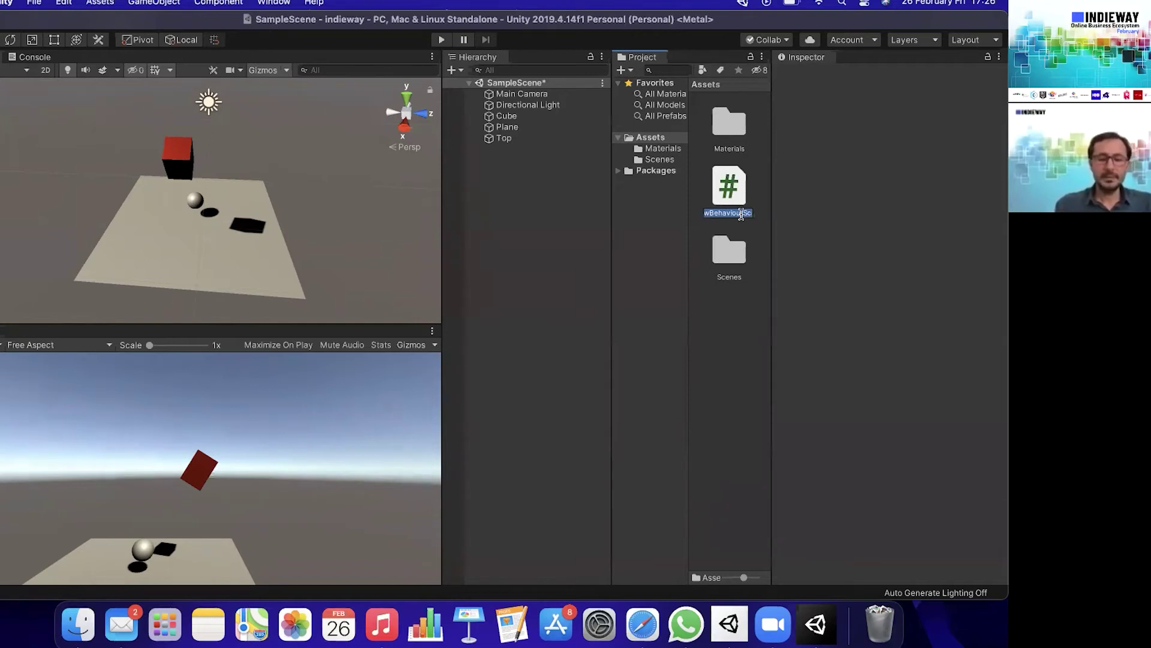
text(Ku)
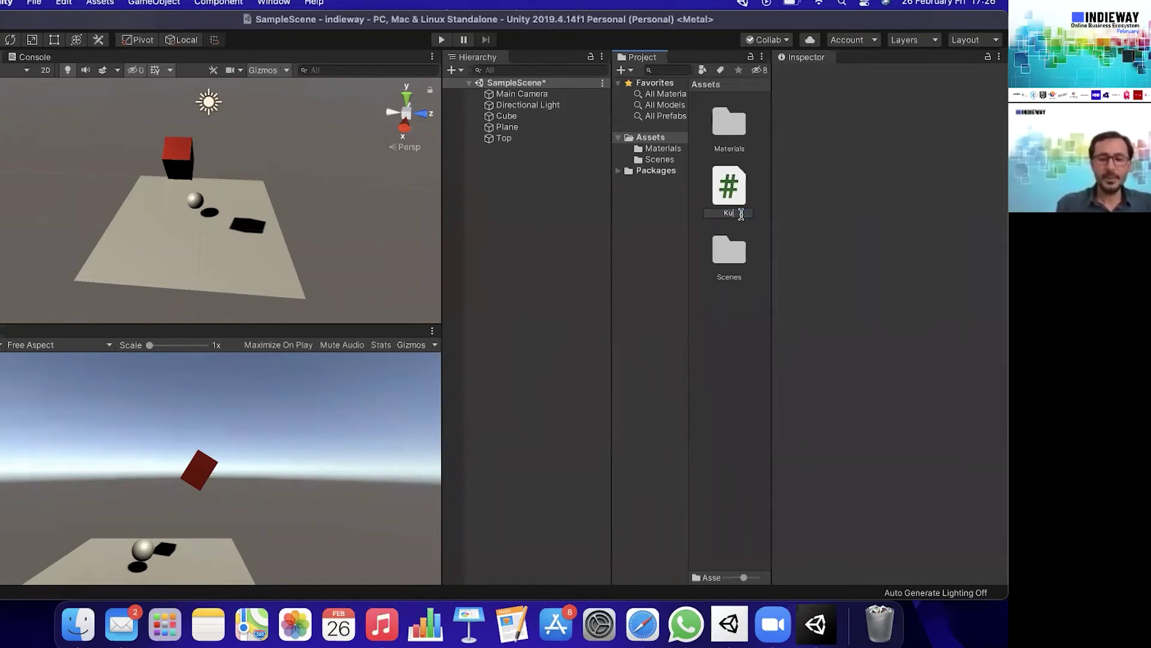
text(pOlusturucu)
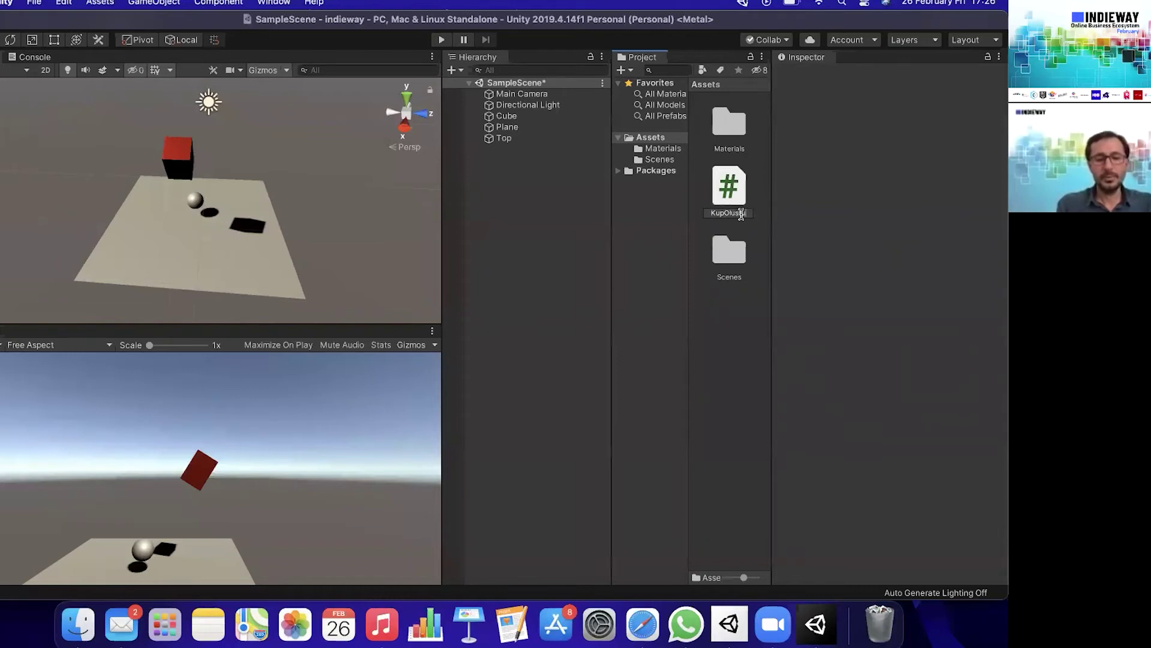
key(Return)
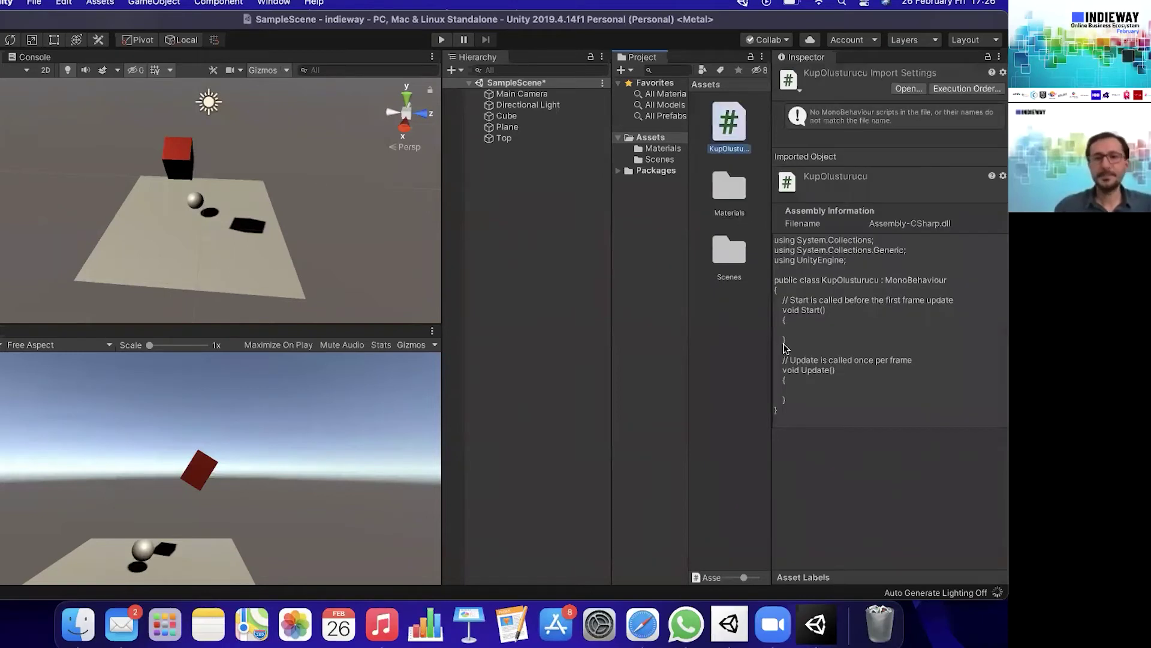
Create a folder named Scripts and move the KupOlusturucu script into it.
right_click(731, 343)
mouse_move(785, 228)
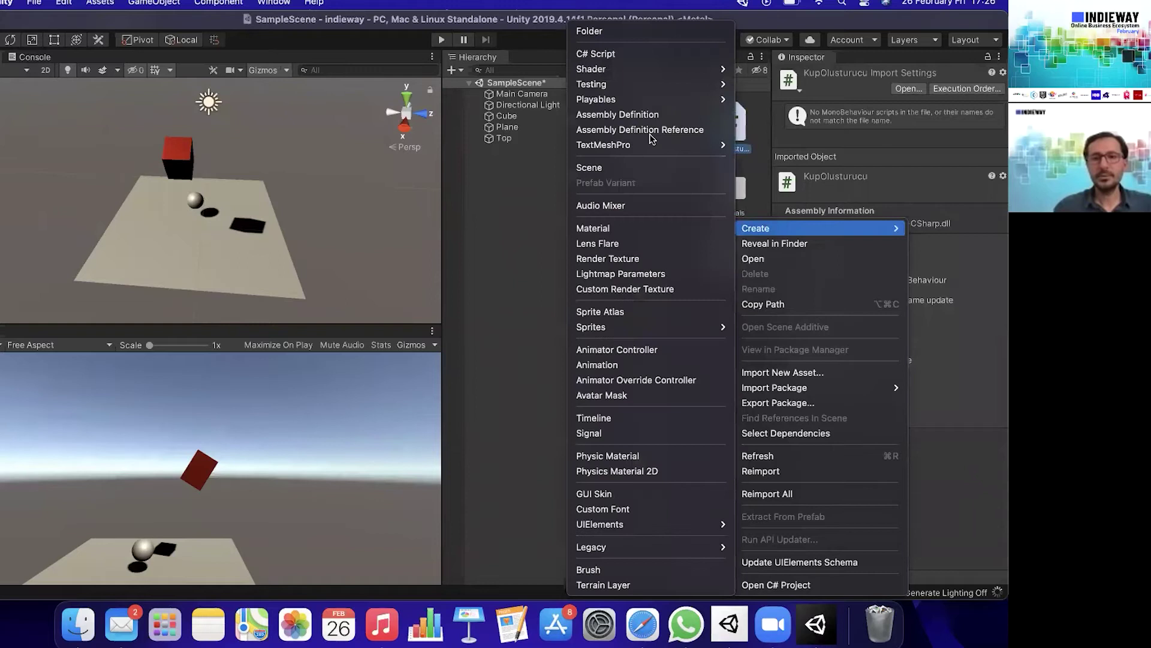
key(Escape)
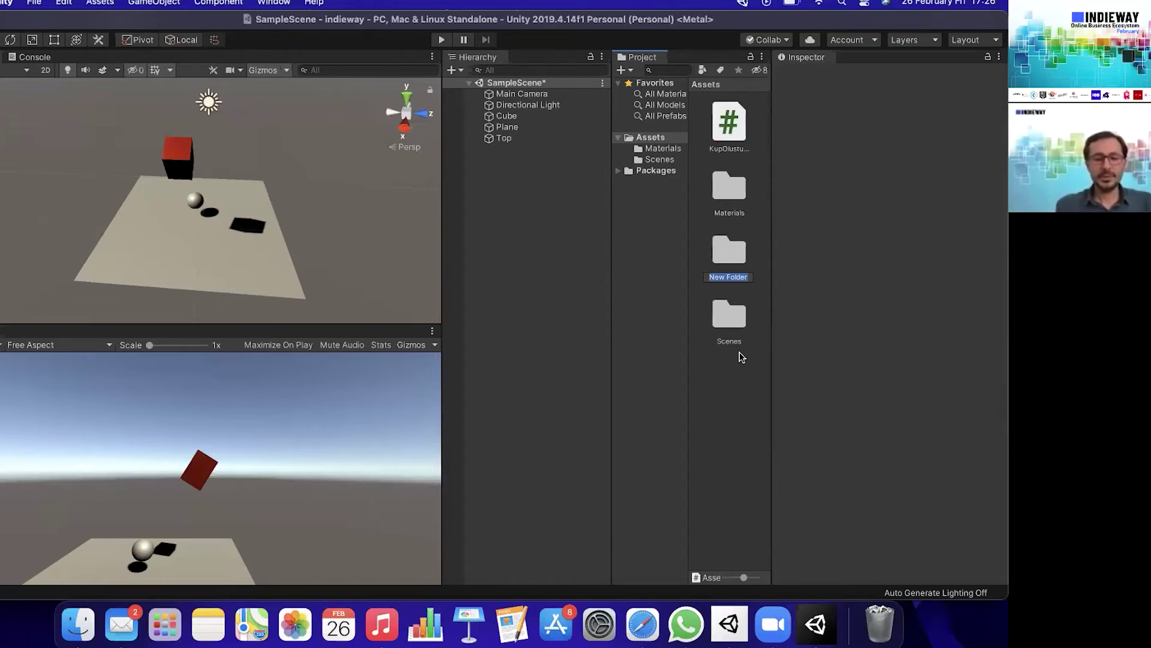
text(S)
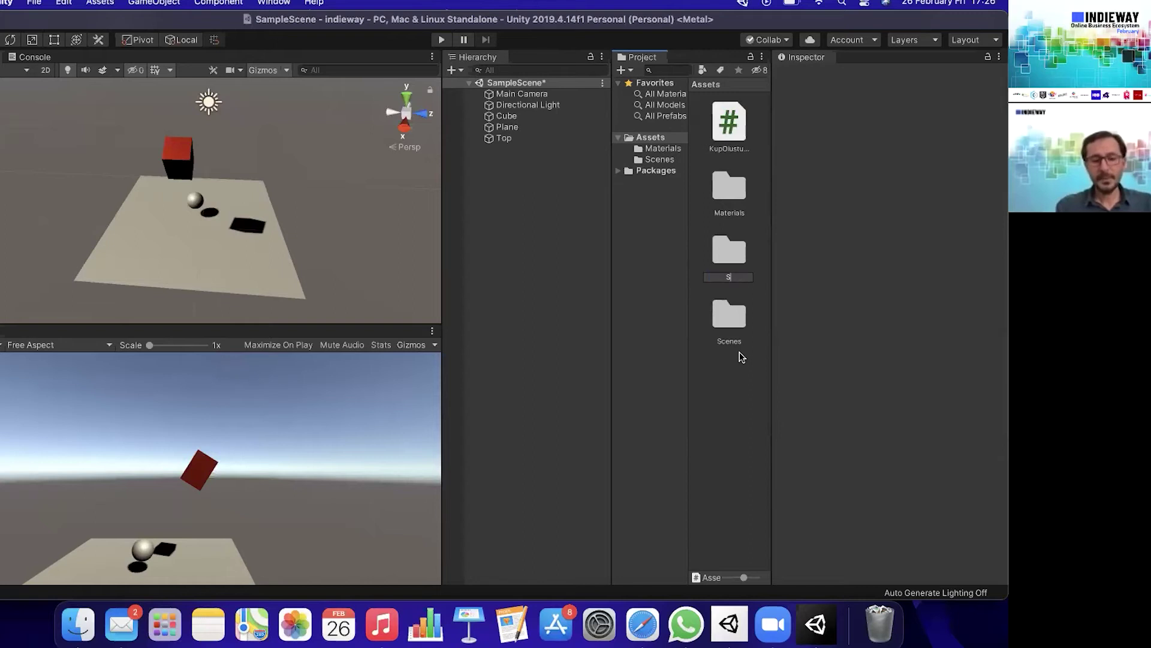
text(cripts)
key(Return)
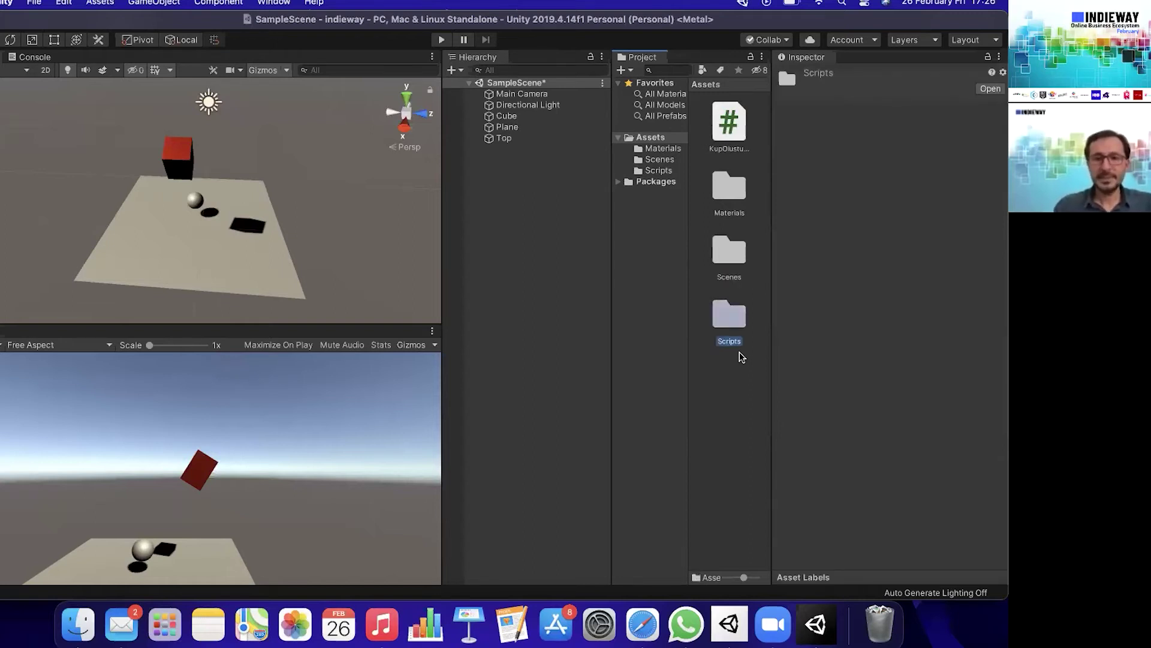
drag(729, 123, 731, 313)
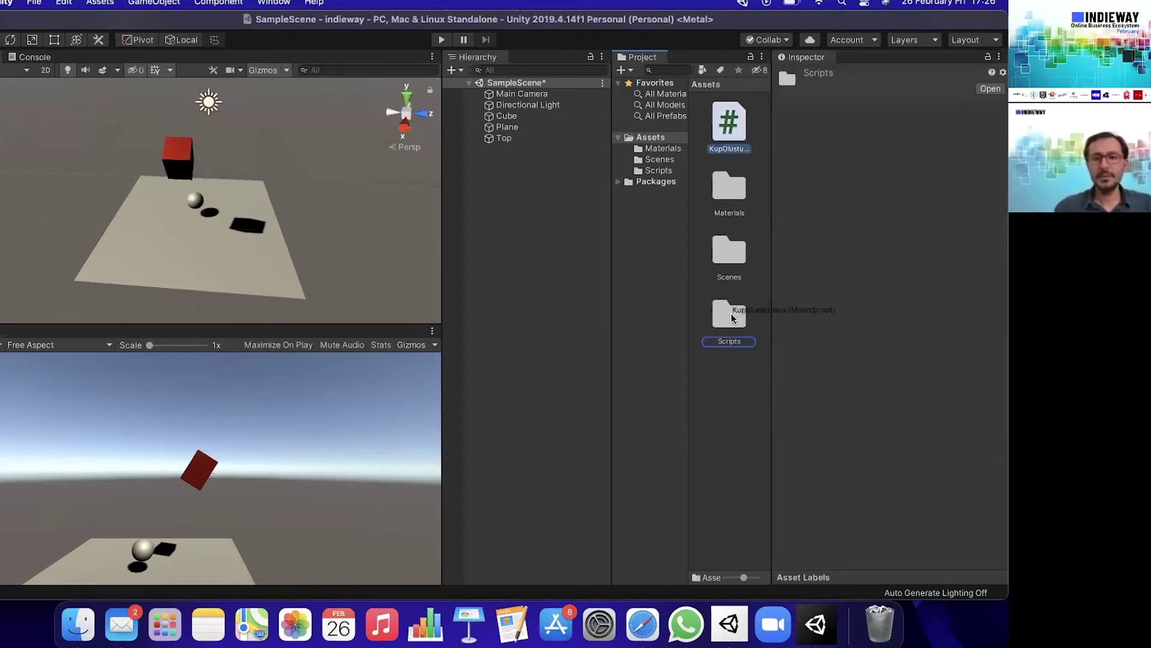
Open the Scripts folder and launch KupOlusturucu in Visual Studio, then return to Unity.
double_click(730, 258)
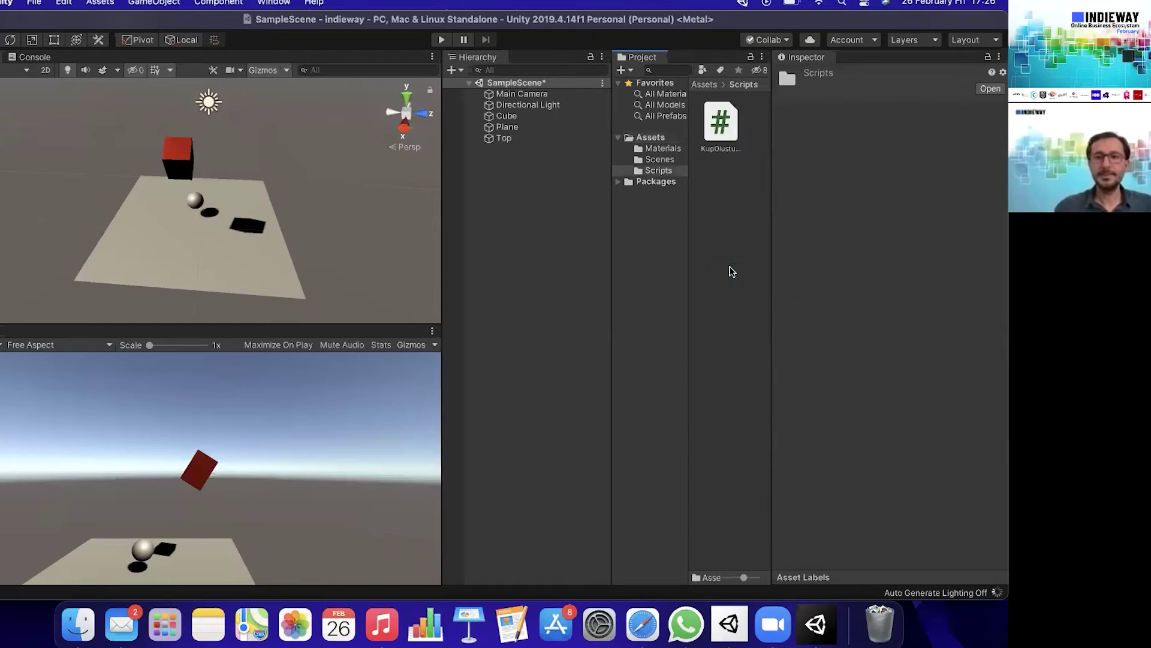
click(717, 128)
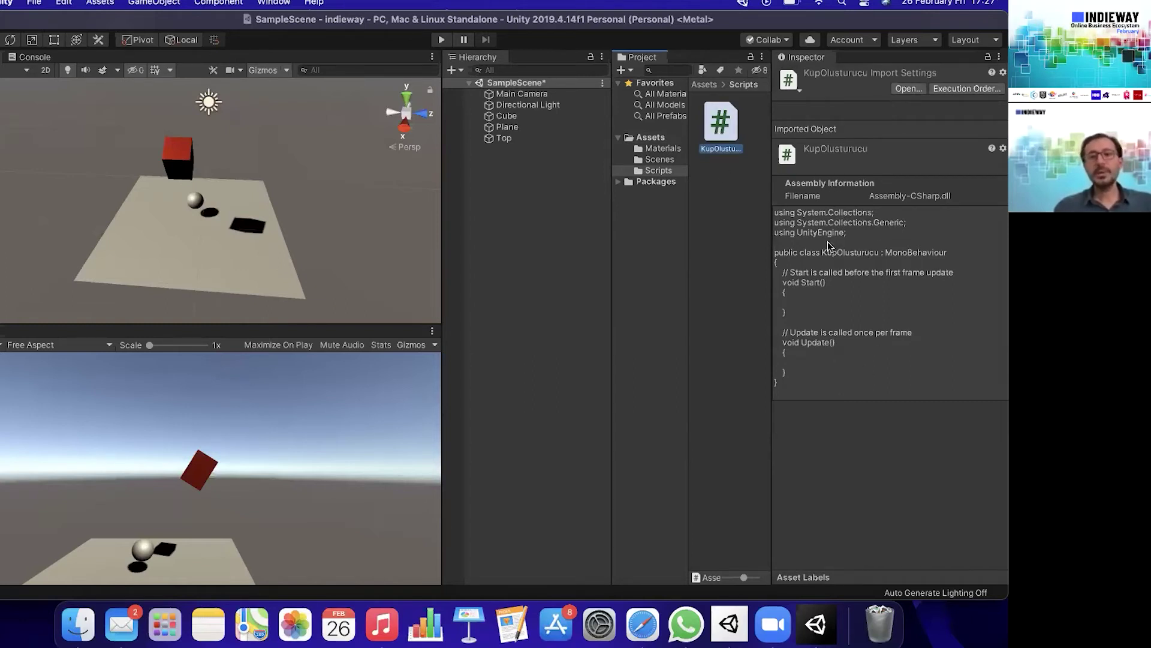
double_click(726, 129)
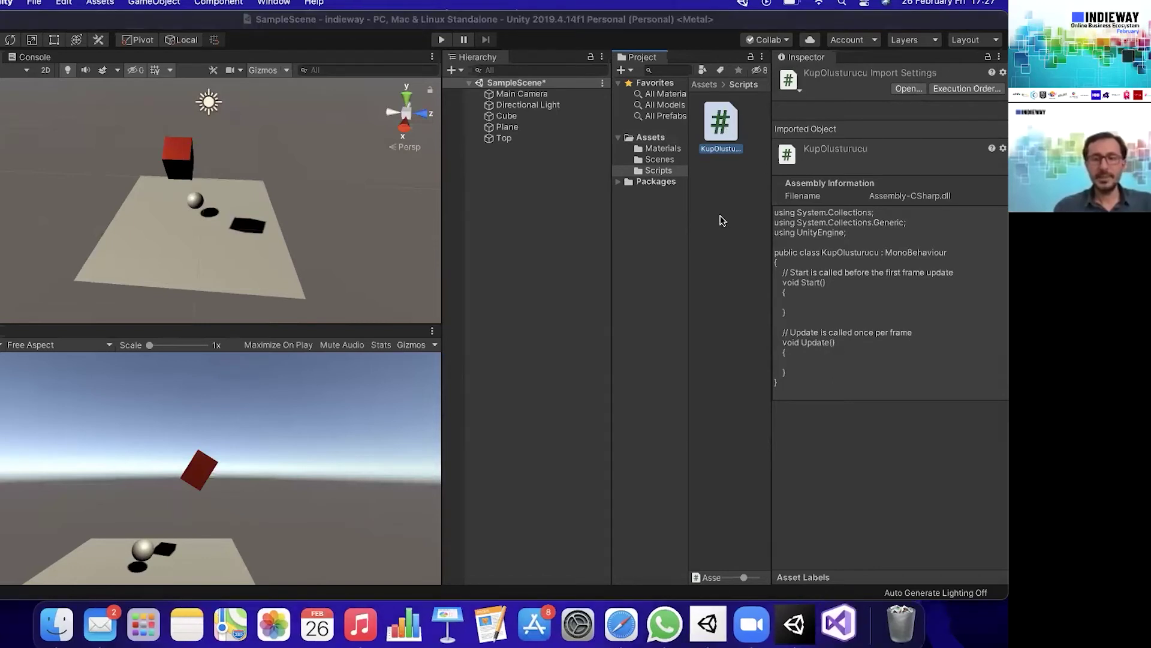
click(720, 218)
click(718, 126)
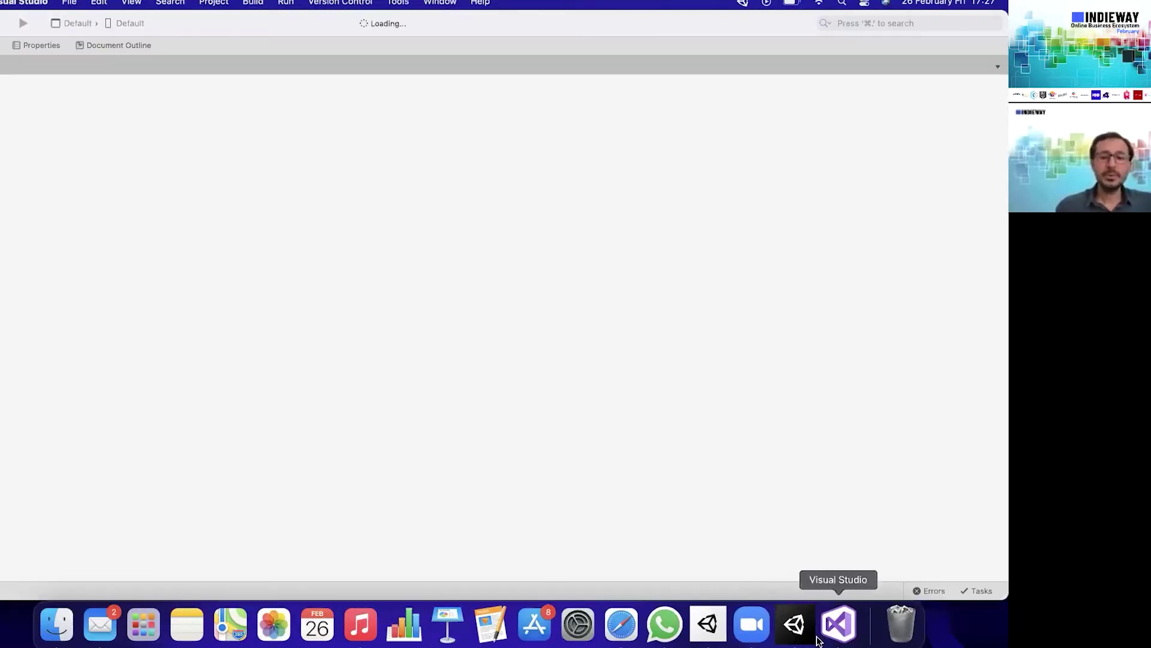
click(795, 624)
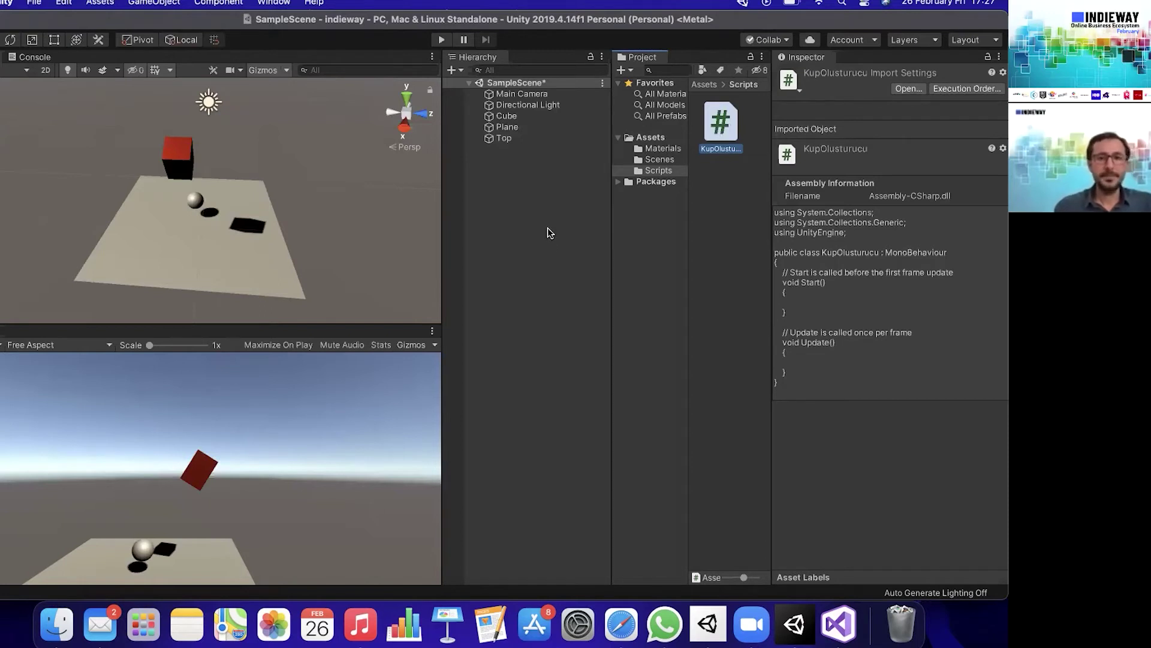
Create an empty GameObject in the Hierarchy named _Scripts.
right_click(523, 189)
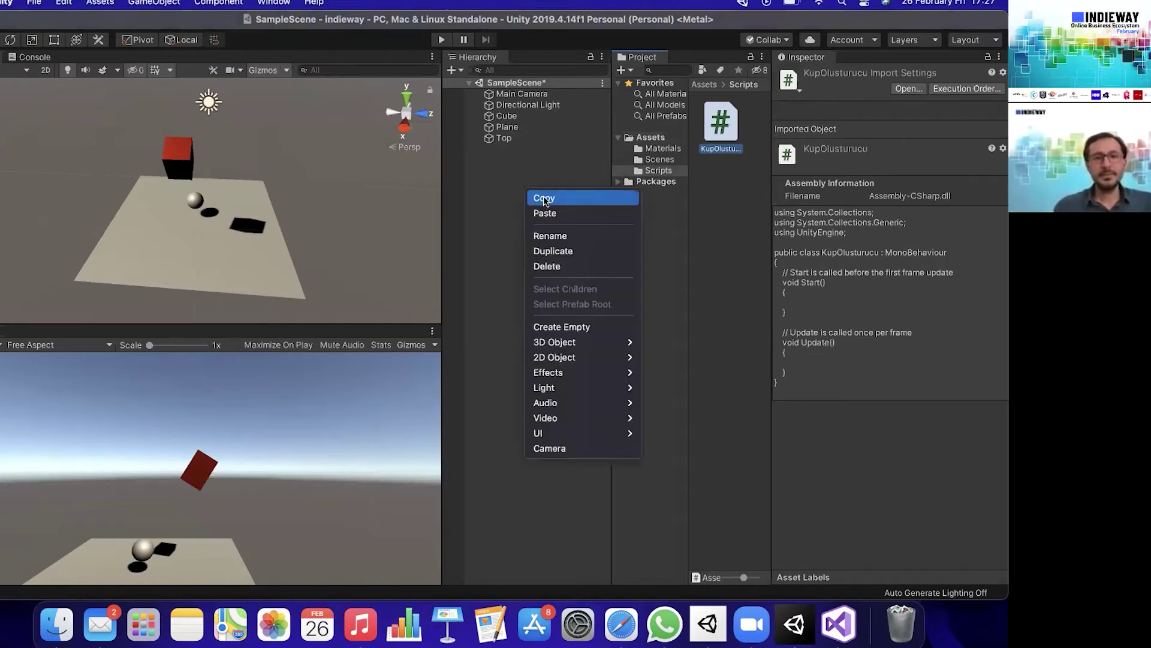
click(608, 330)
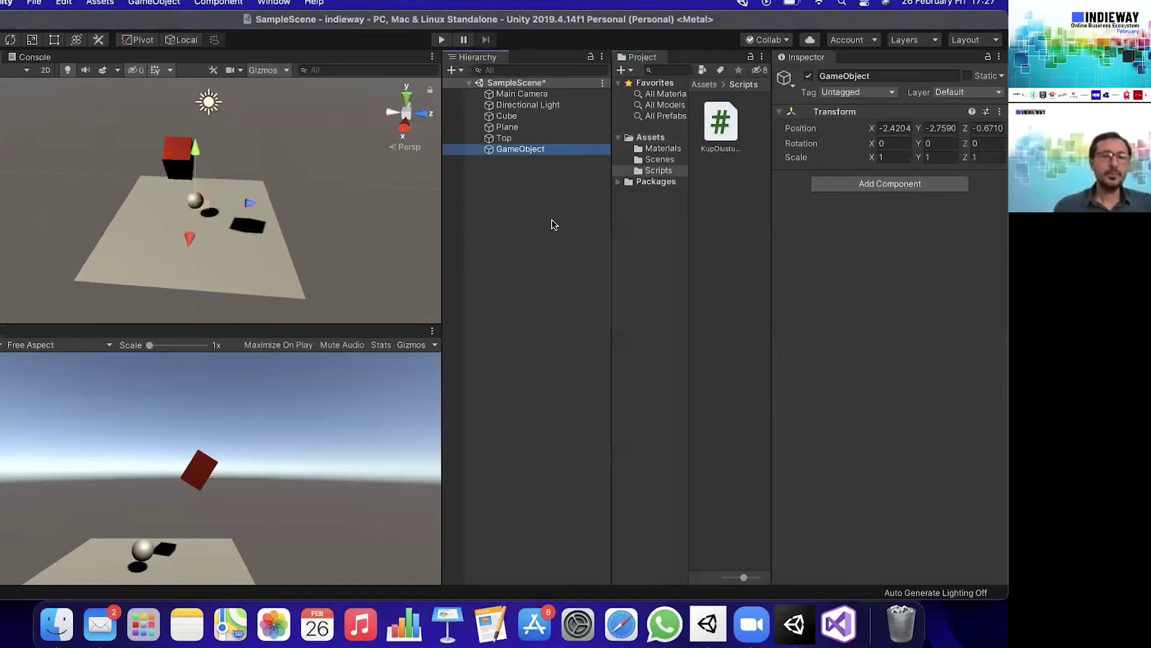
click(524, 149)
text(_Scripts)
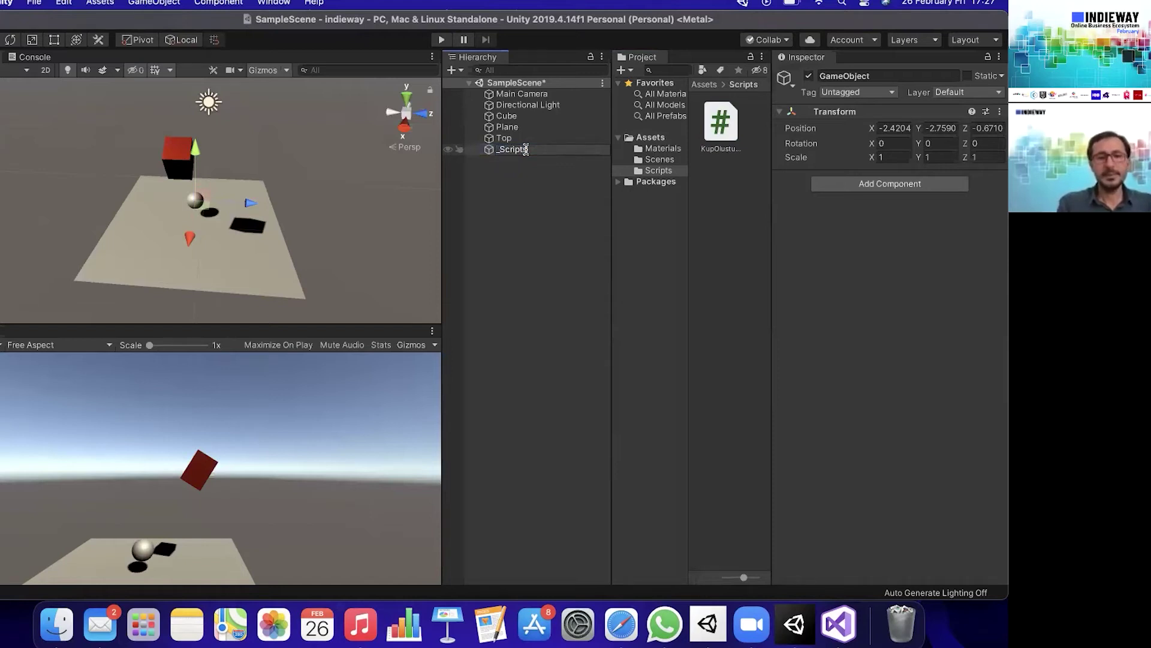
key(Return)
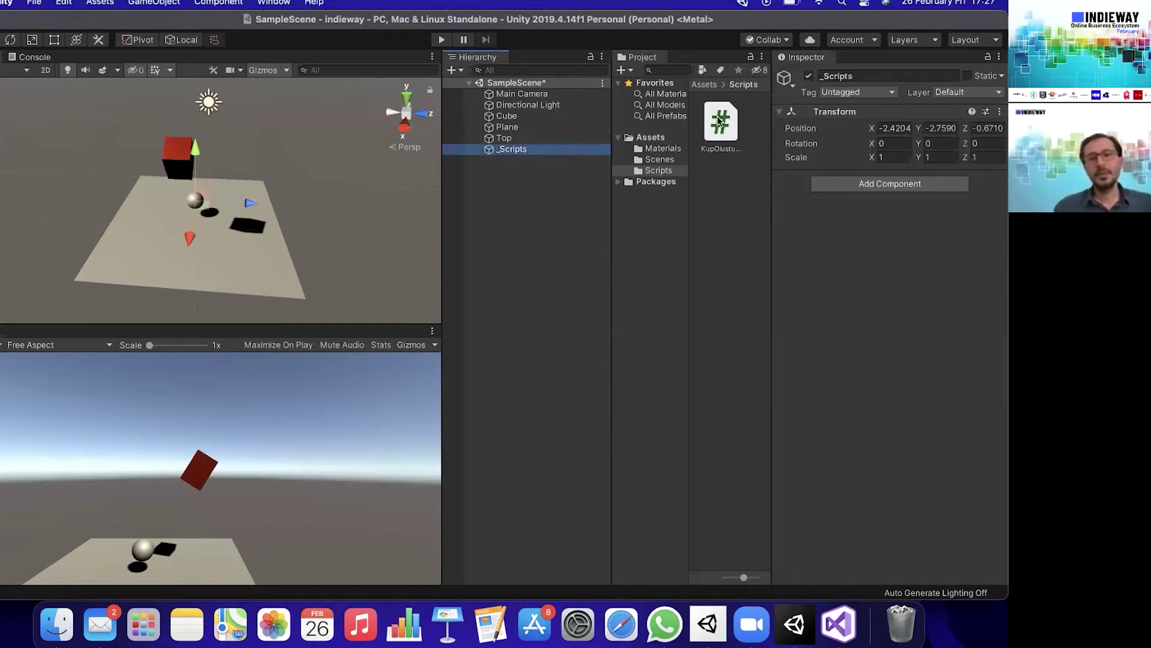
Attach KupOlusturucu to _Scripts, move it to the top, and open the script.
click(719, 120)
mouse_move(727, 143)
mouse_down()
mouse_move(507, 153)
mouse_move(921, 280)
mouse_move(873, 237)
mouse_up()
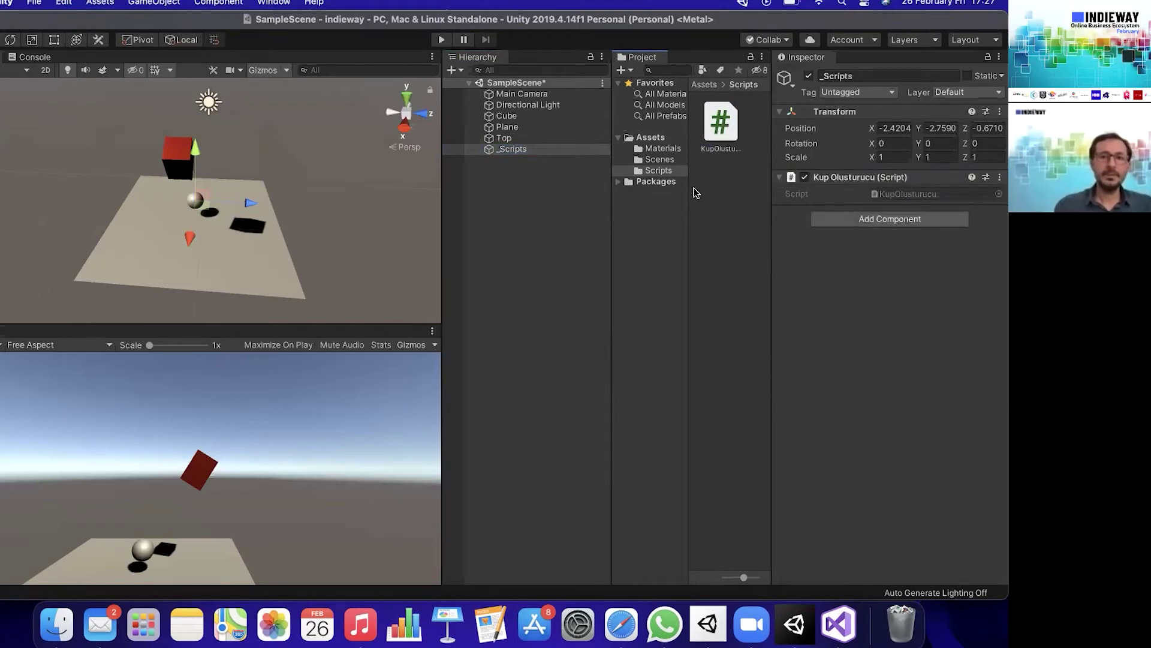
drag(527, 149, 538, 90)
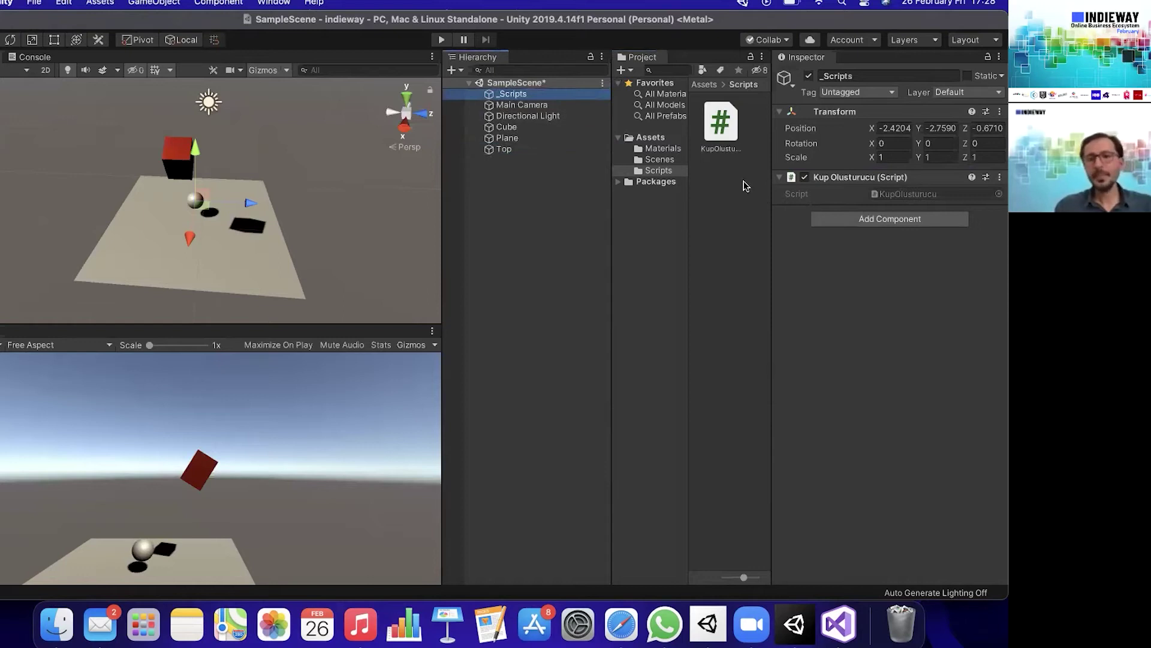
double_click(723, 121)
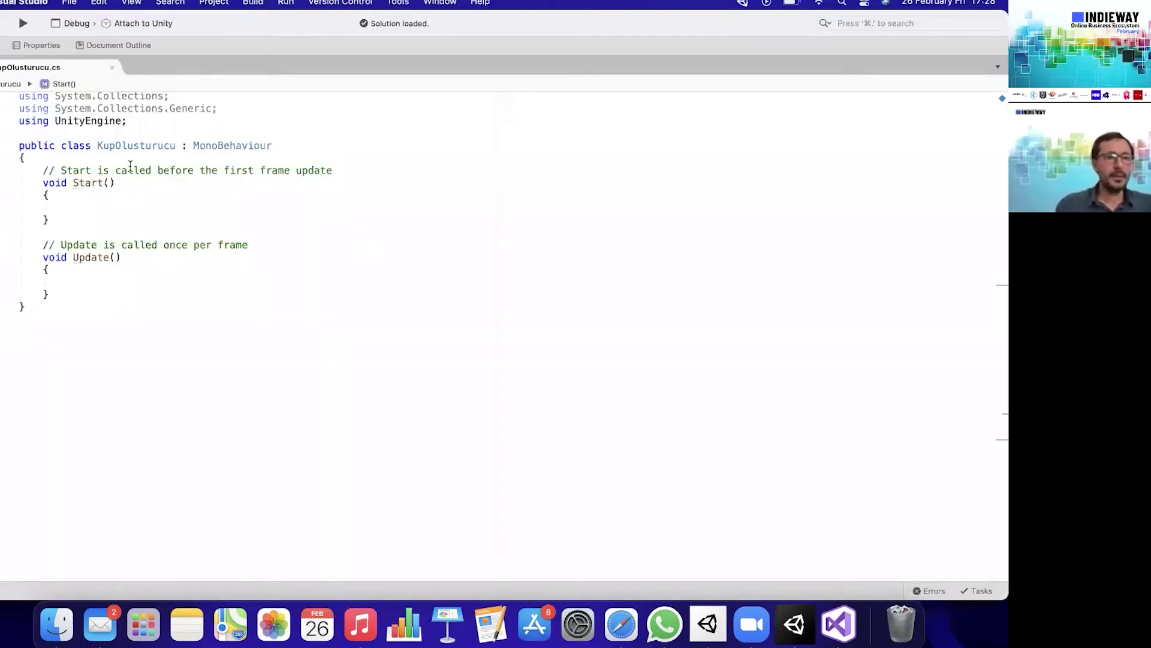
Start an Instantiate call in Start() with kup as its first argument.
click(115, 207)
text(In)
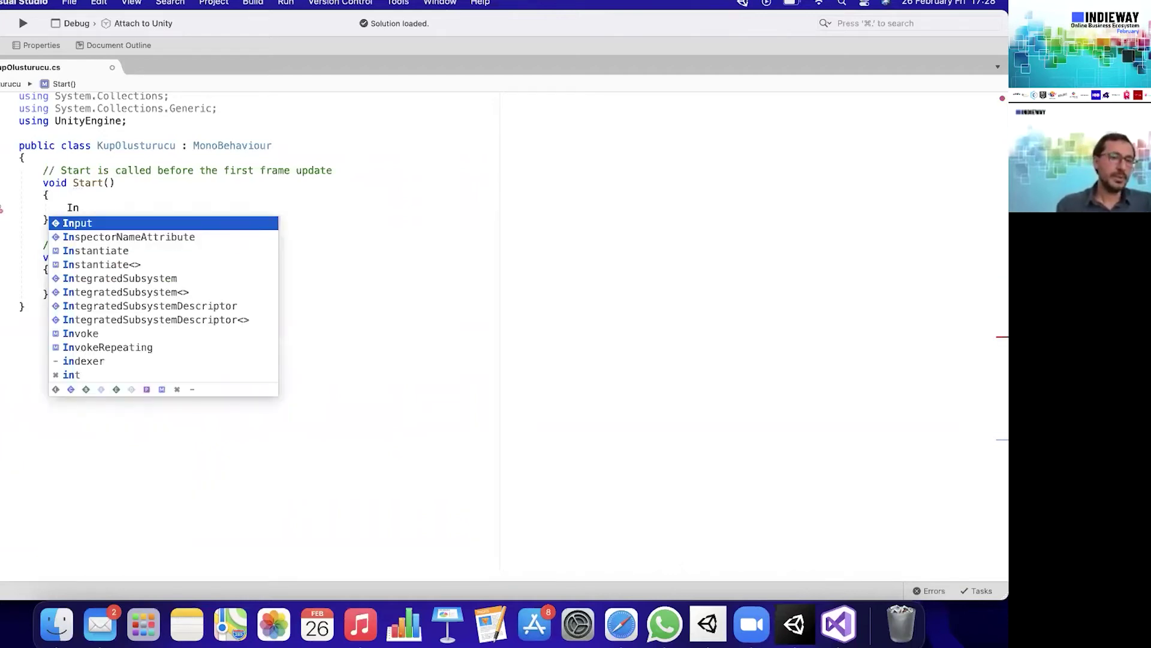
text(sta)
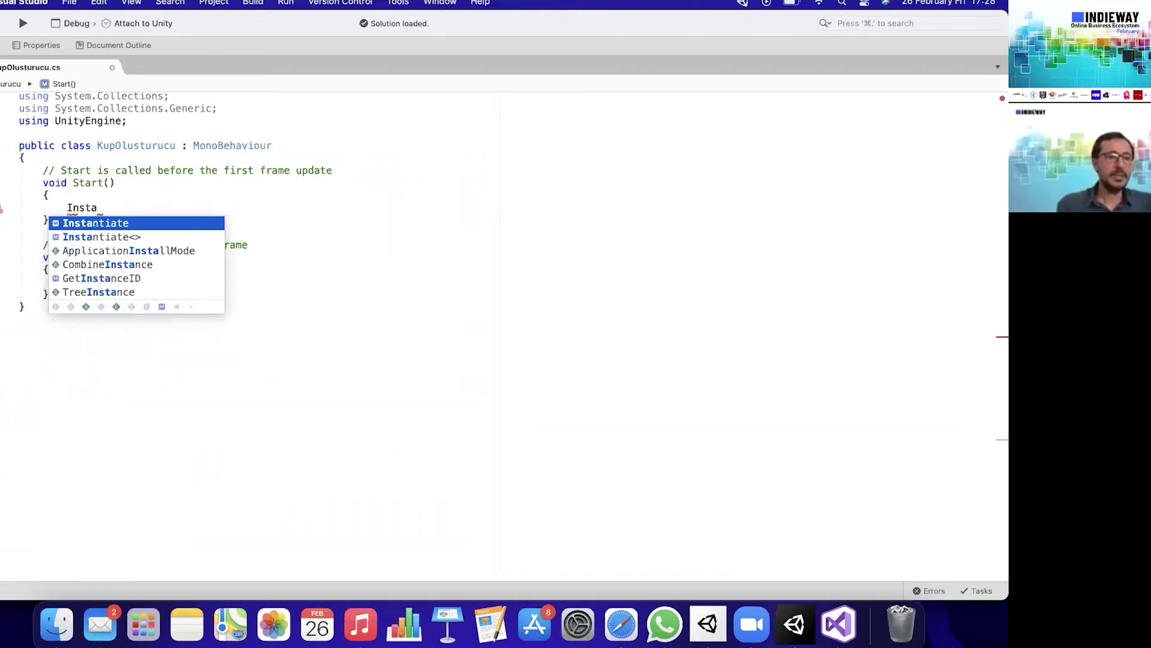
key(Return)
text(();)
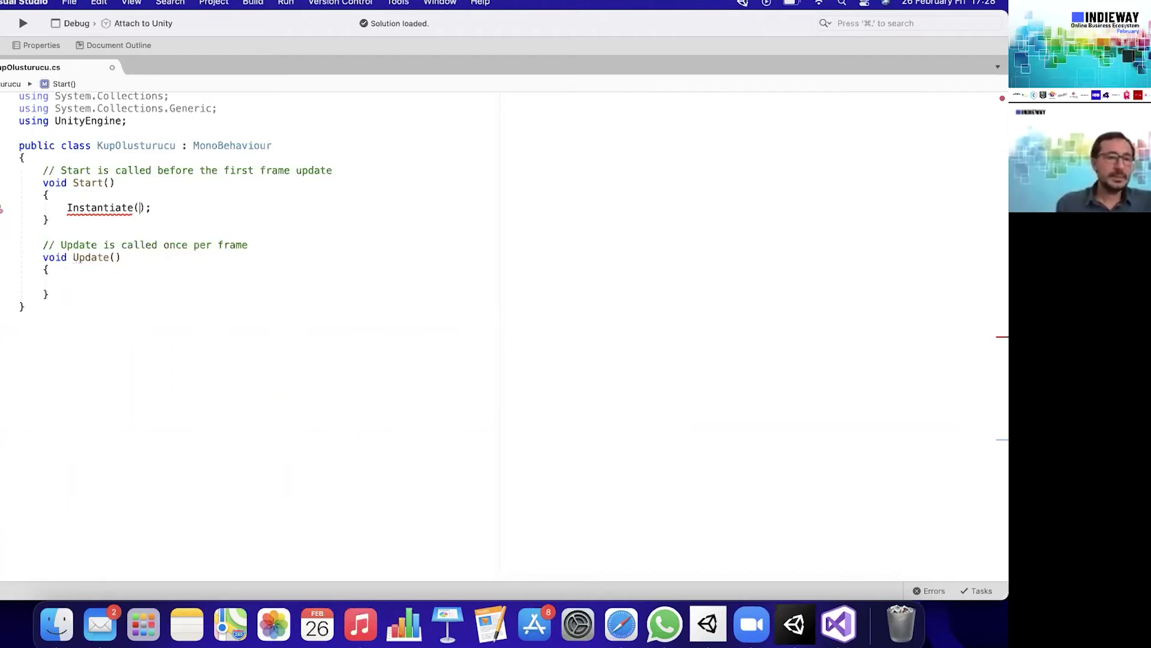
text(Kup)
text(,)
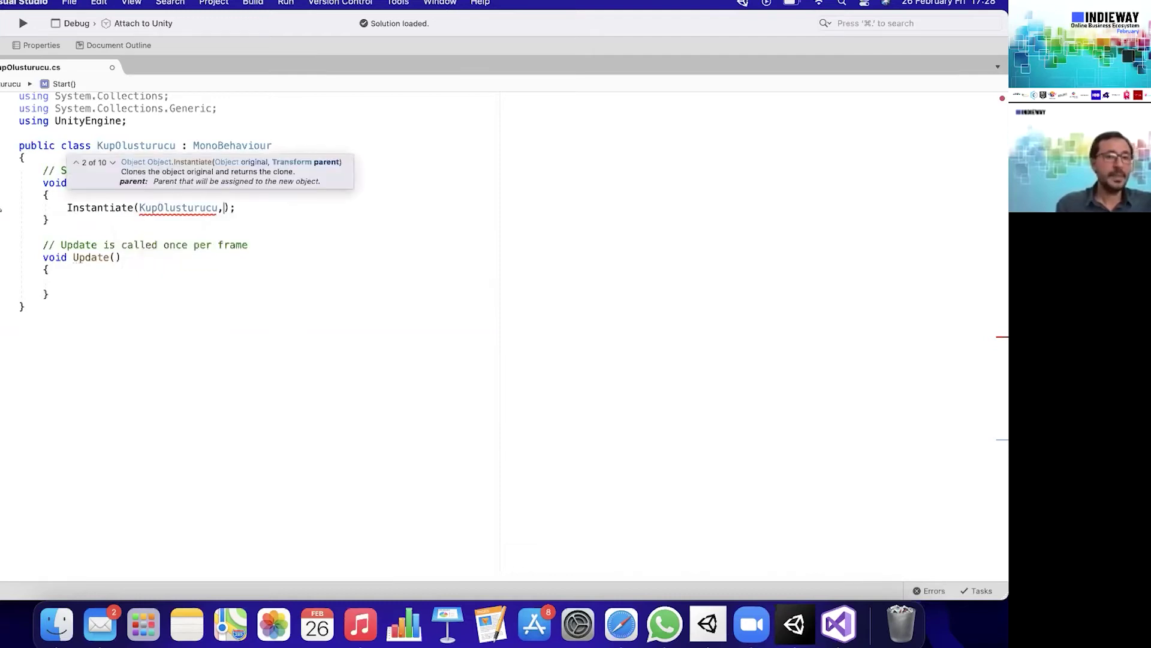
double_click(169, 208)
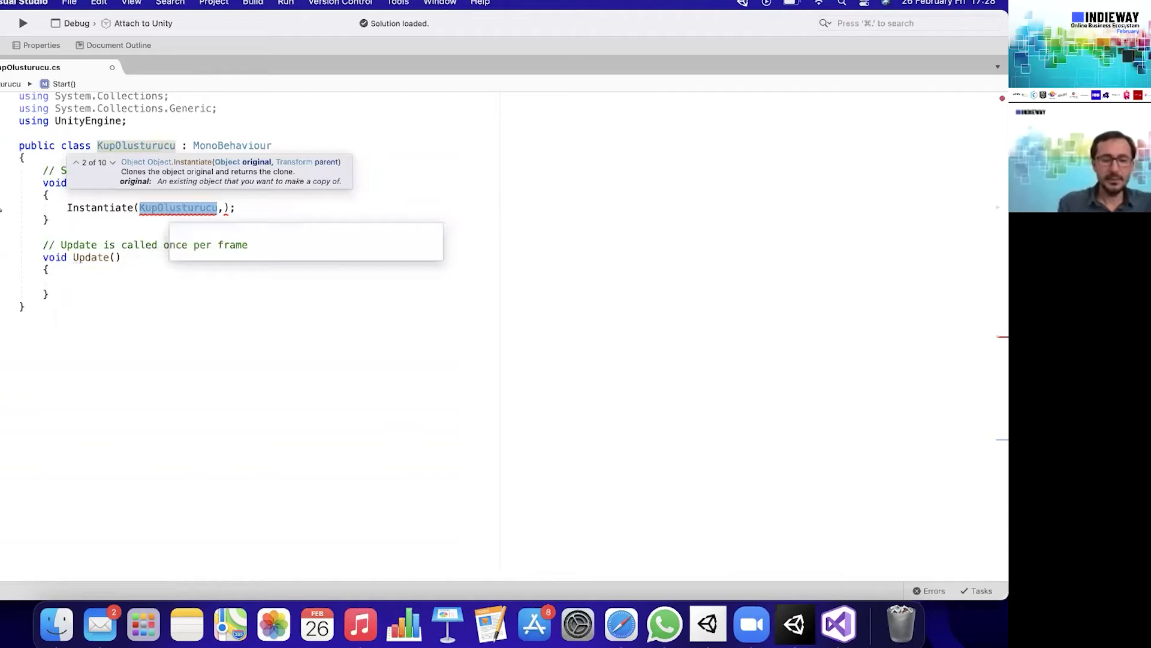
text(kup)
key(Escape)
key(Right)
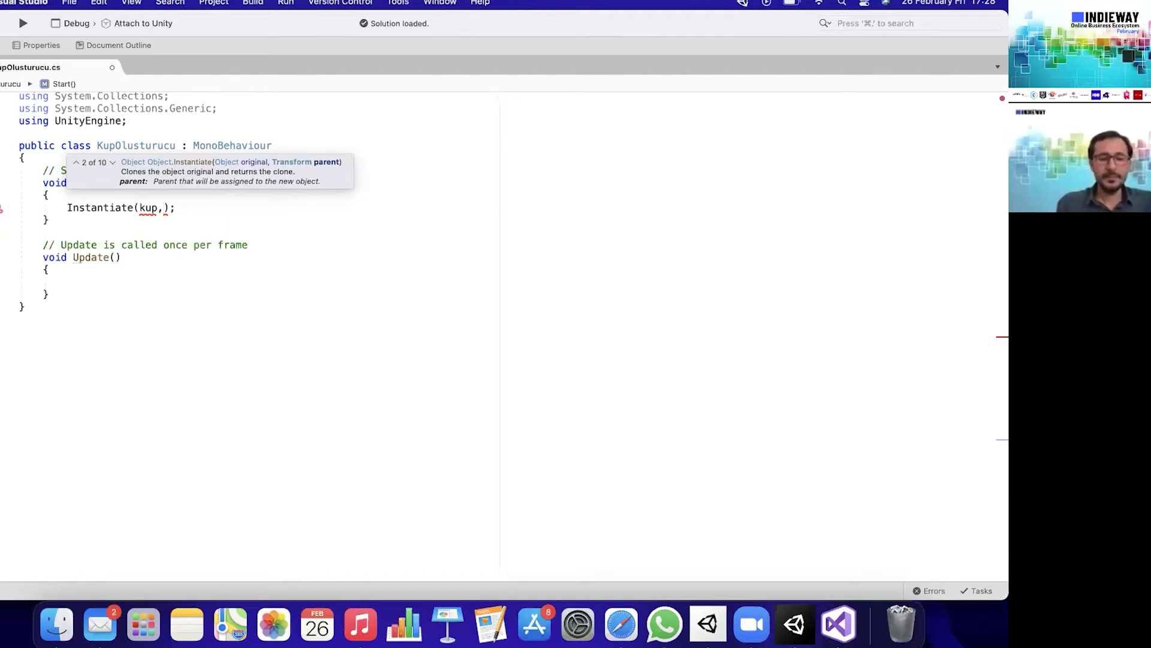
Add Vector3.zero as the position and Quaternion.identity as the rotation arguments.
text(Vector3)
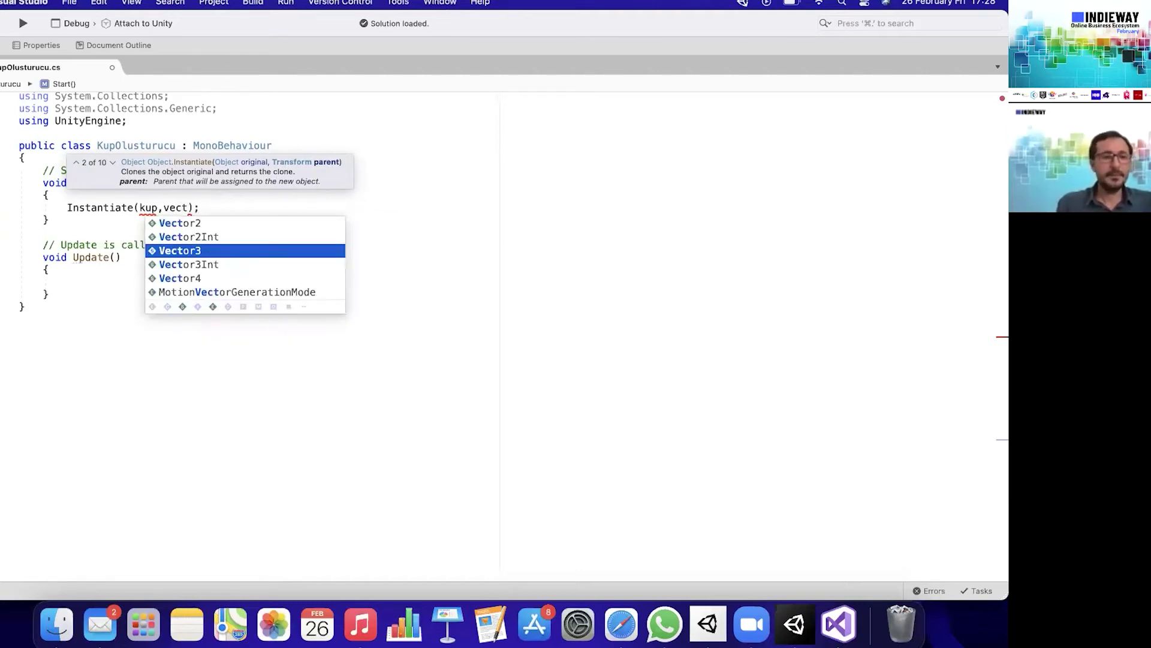
text(.)
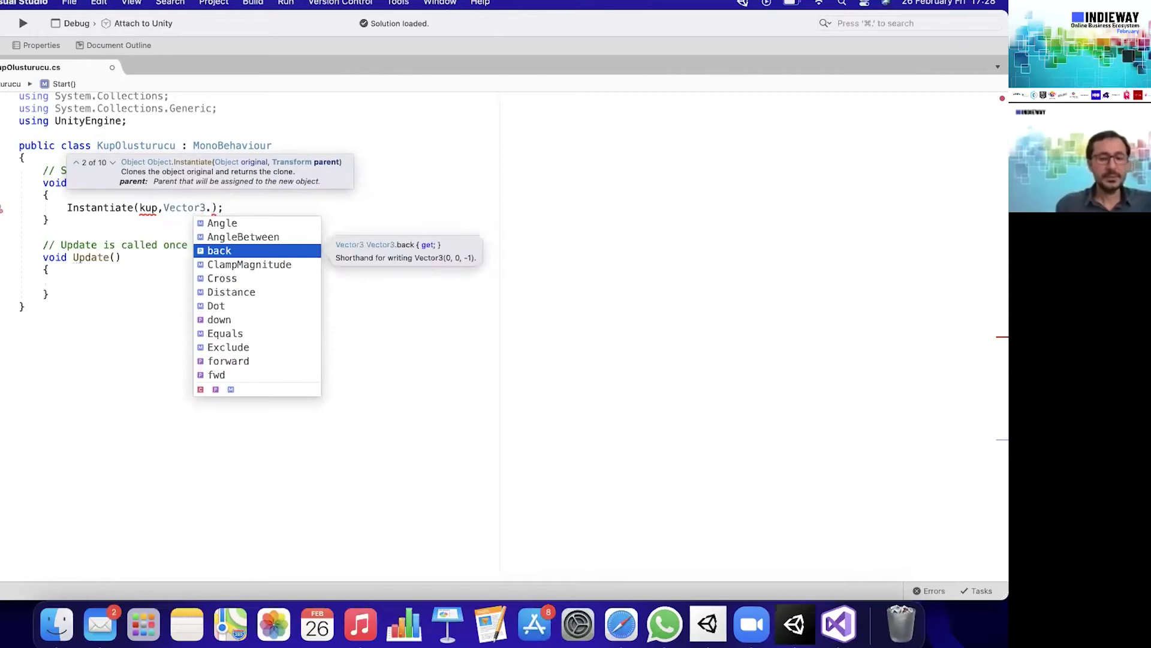
text(ze)
key(Return)
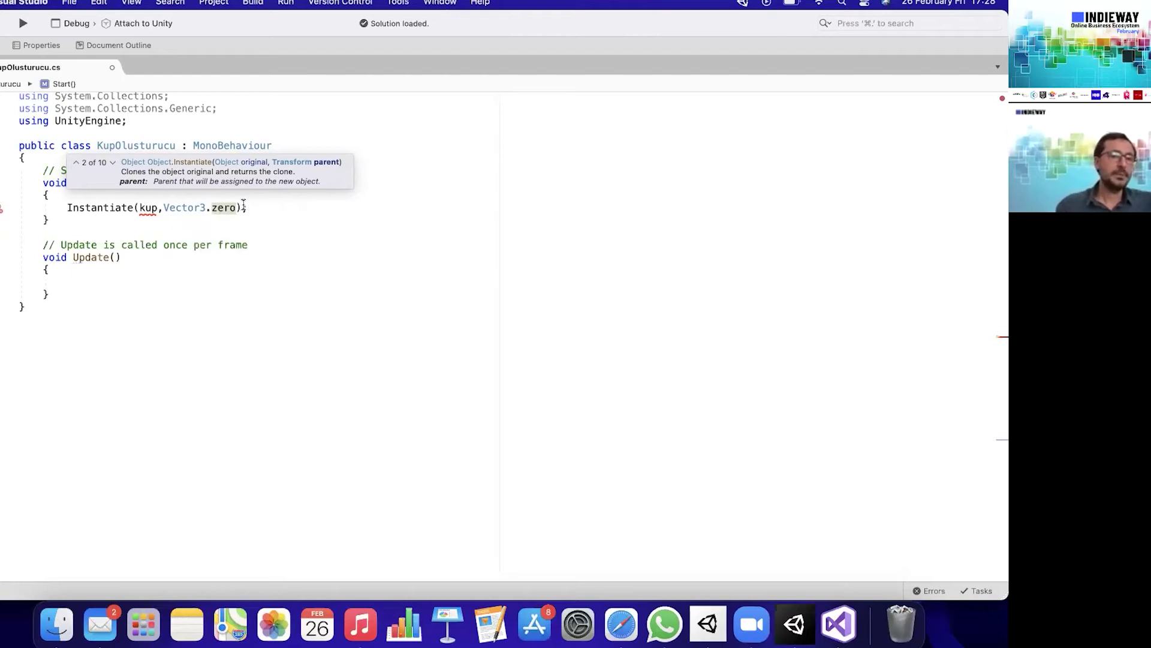
text(,)
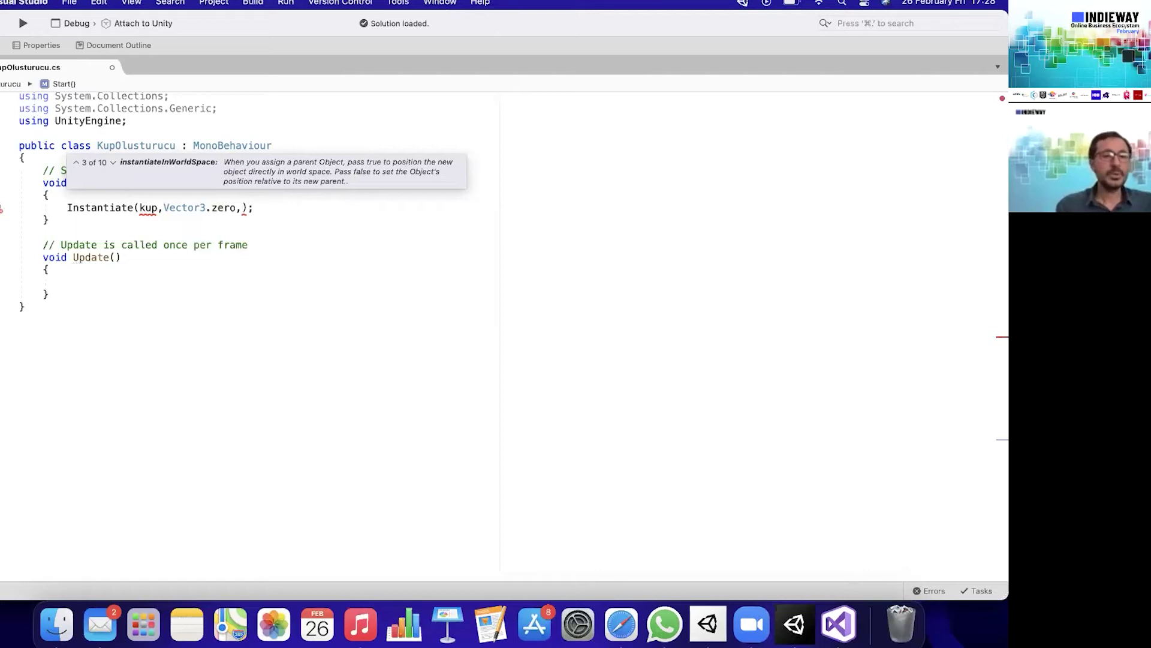
text(qua)
key(Return)
text(.i)
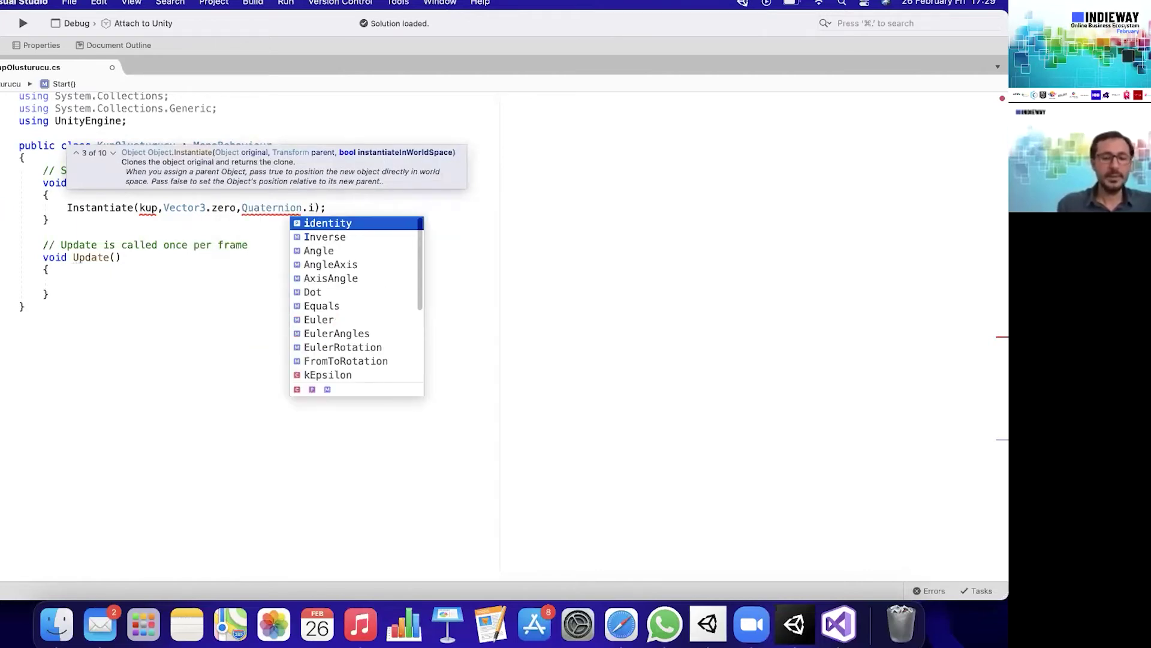
key(Return)
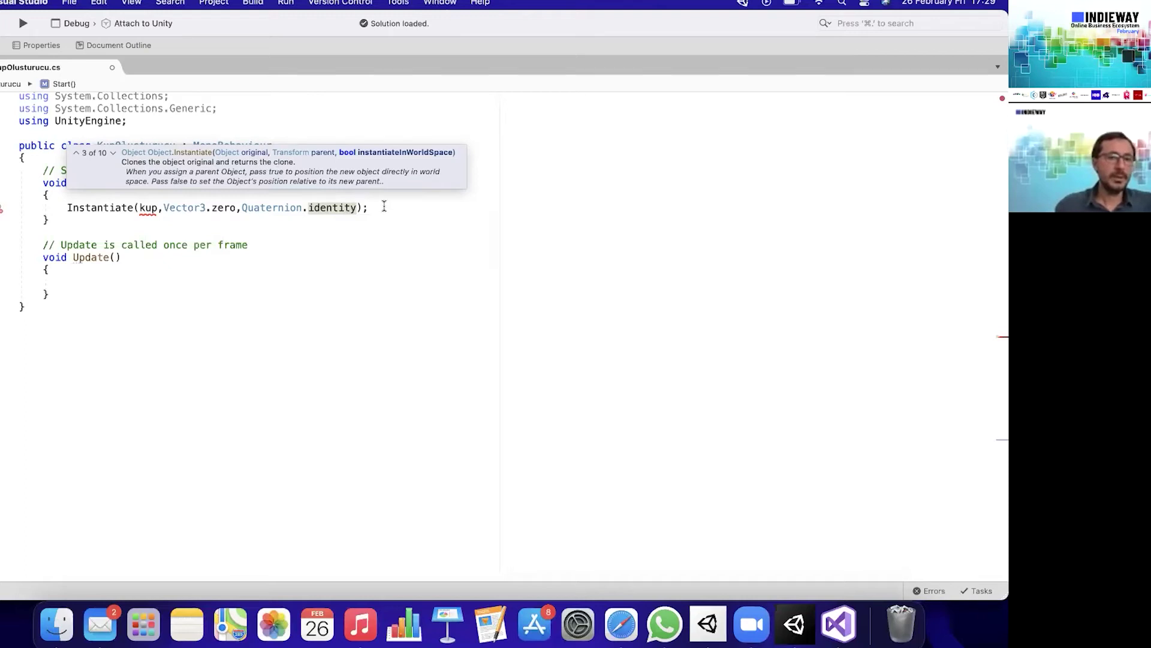
double_click(148, 208)
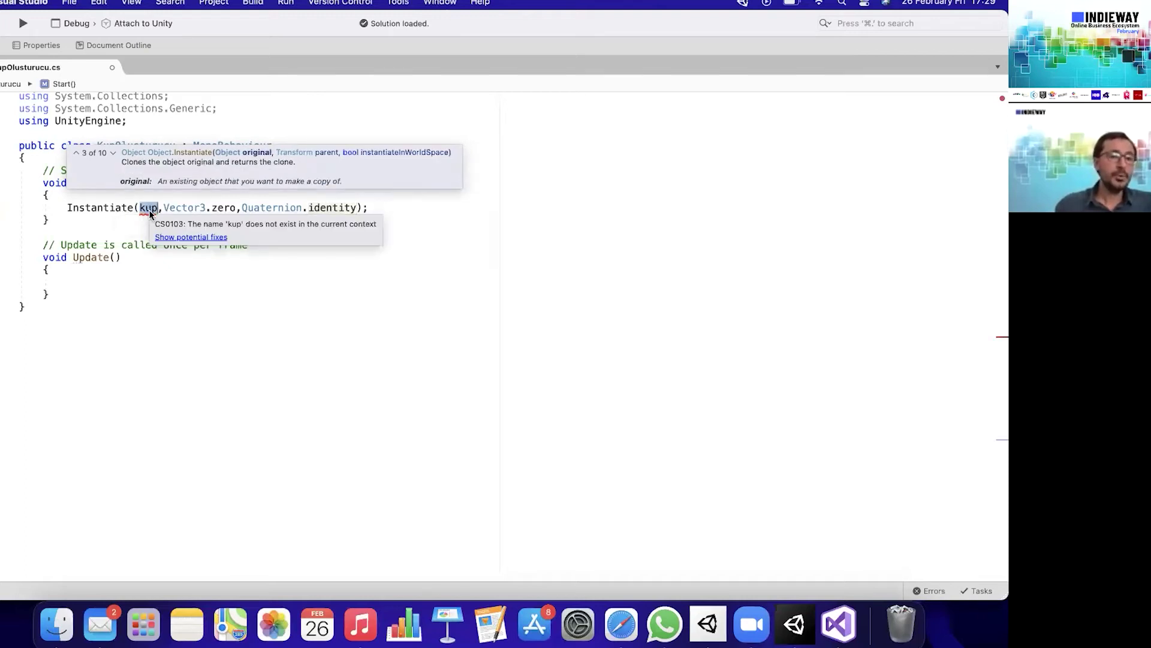
Check the Cube in Unity, then add a GameObject kup field at the top of the class.
click(795, 624)
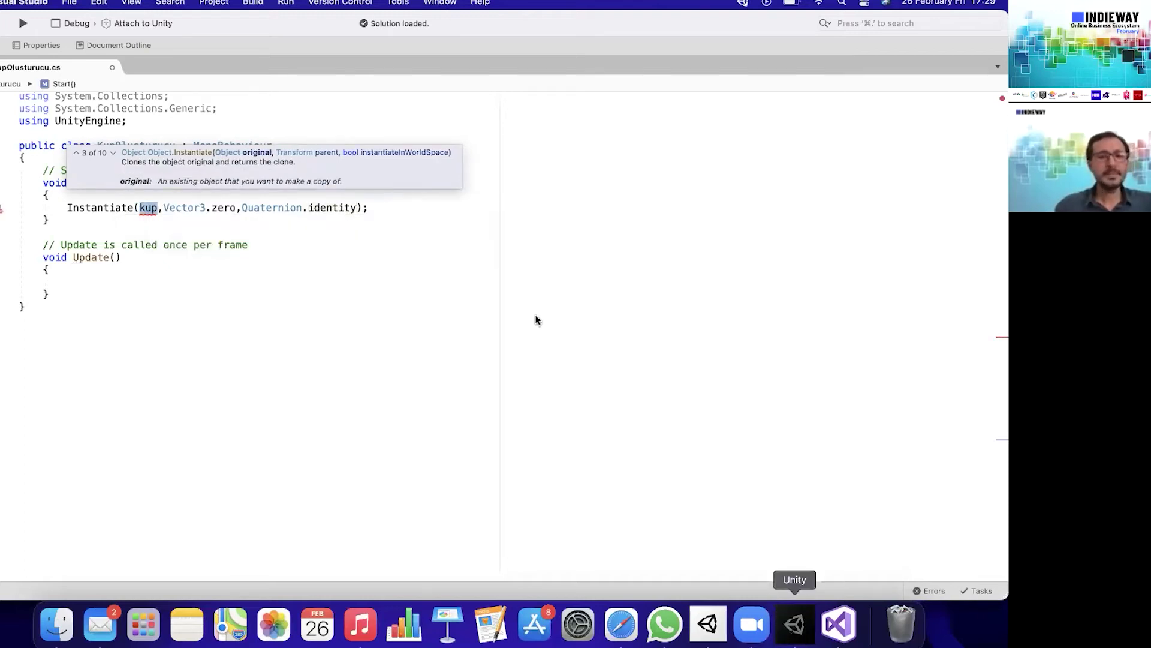
click(508, 128)
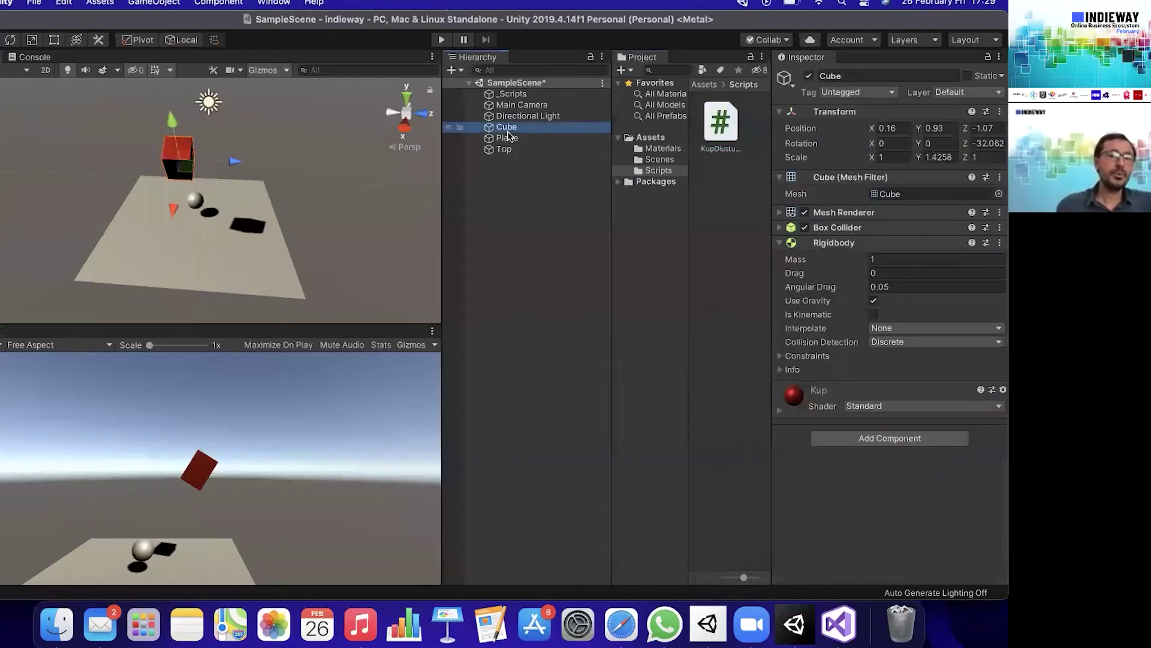
click(838, 624)
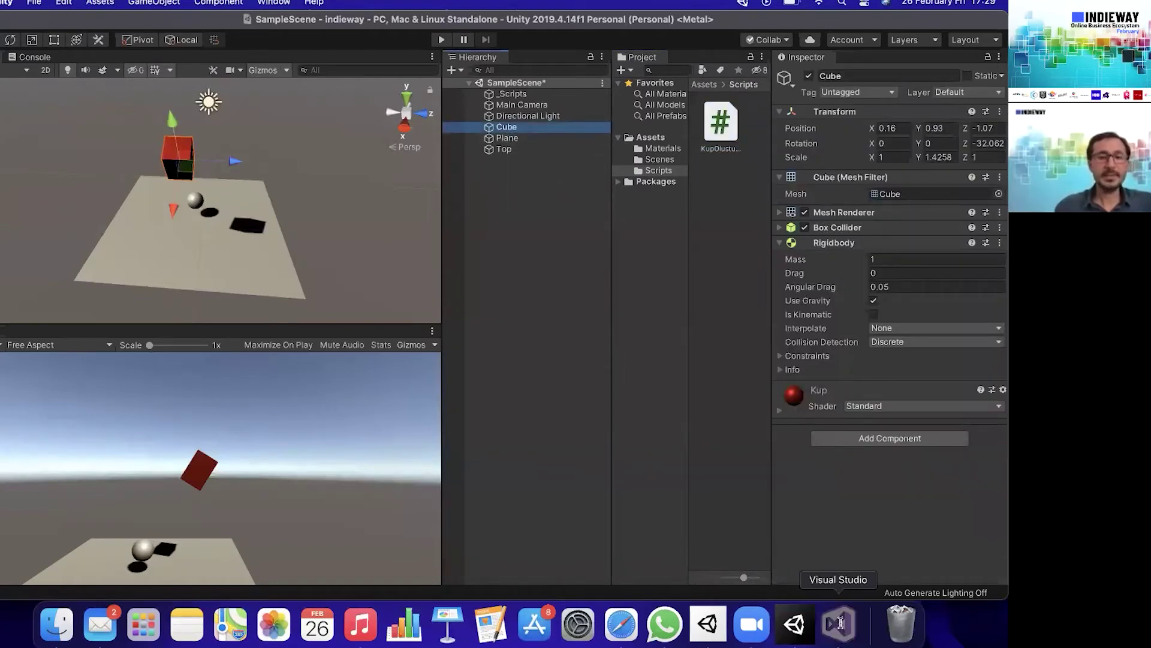
click(199, 163)
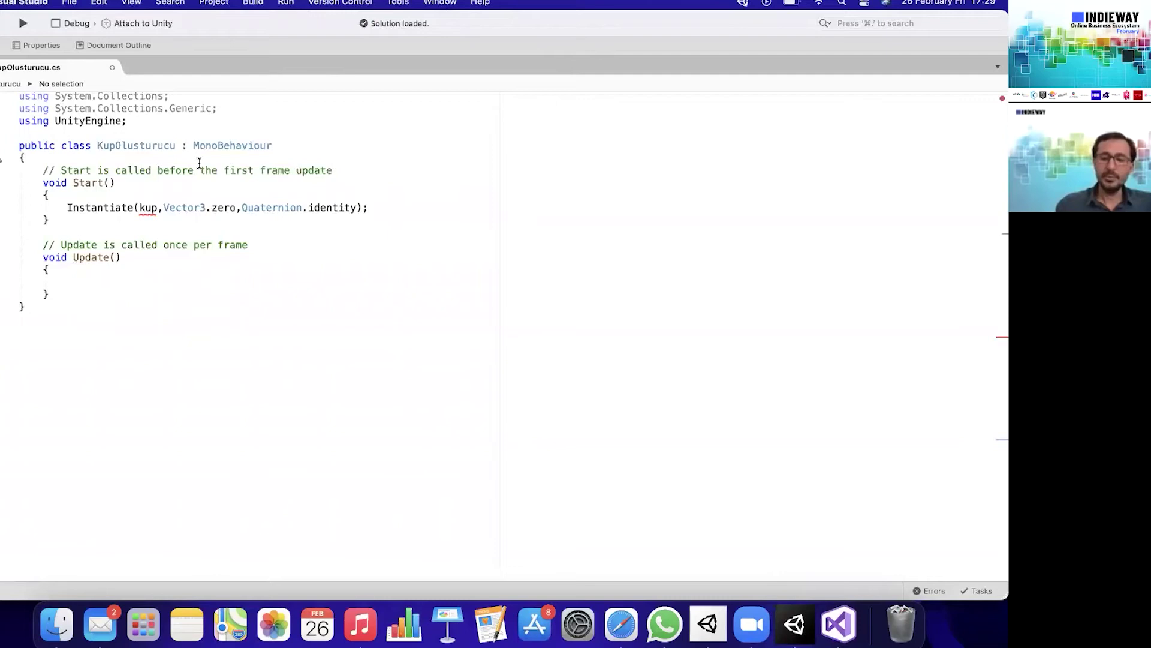
key(Return)
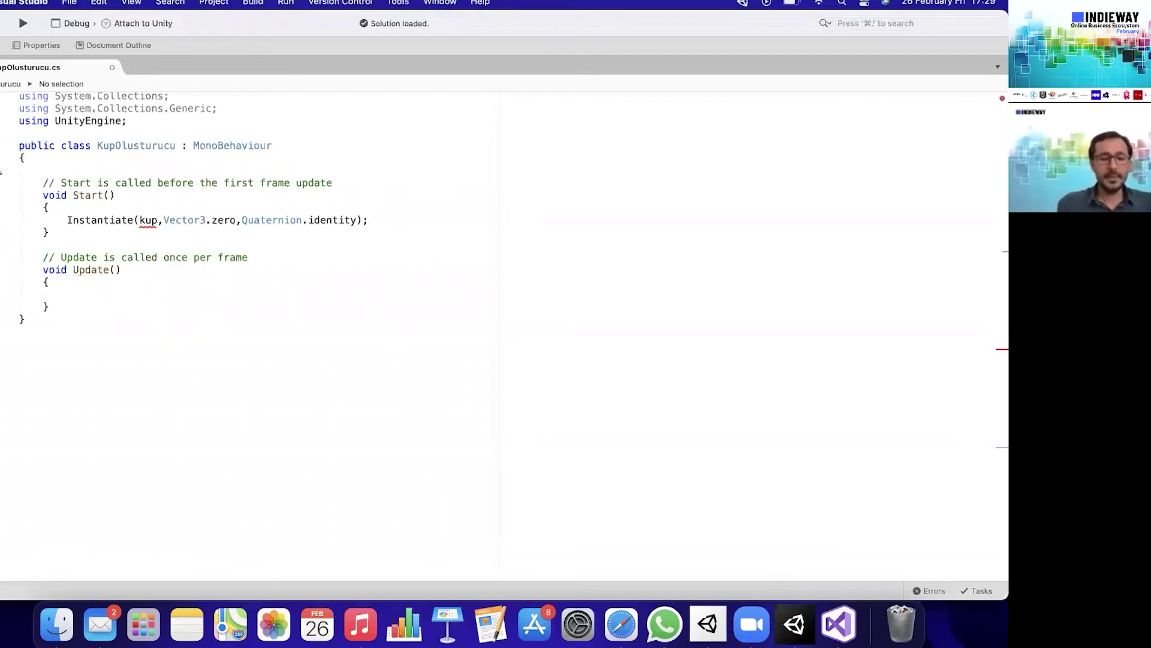
text(gam)
key(Return)
text(kup;)
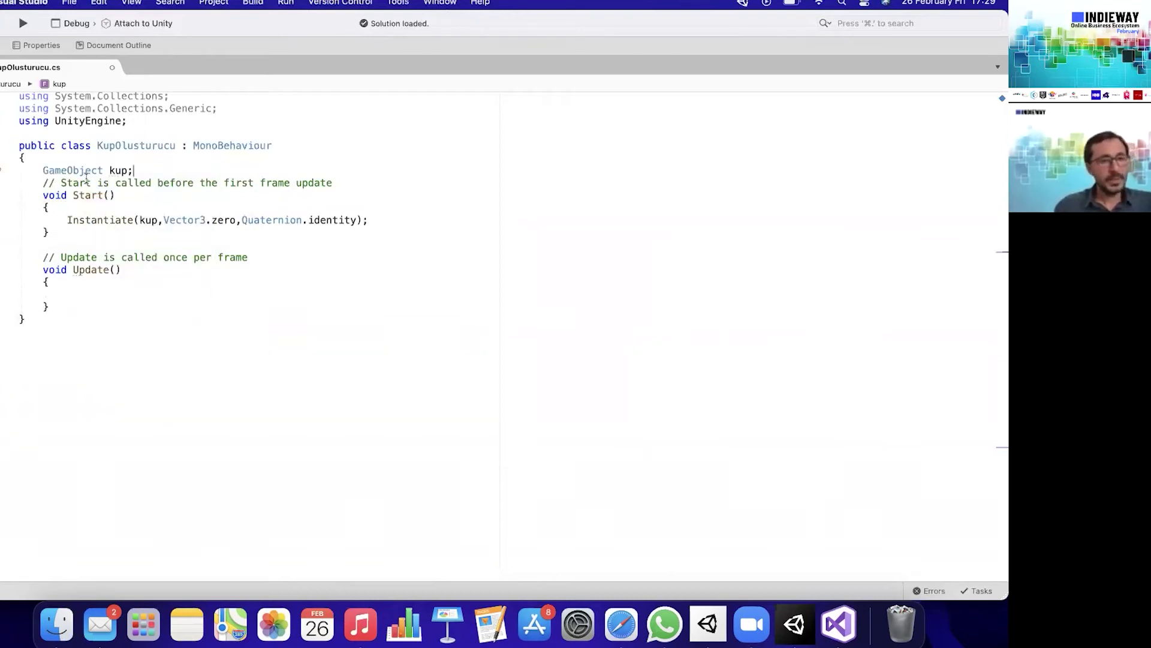
Make the kup field public, save the script, and return to Unity.
click(47, 172)
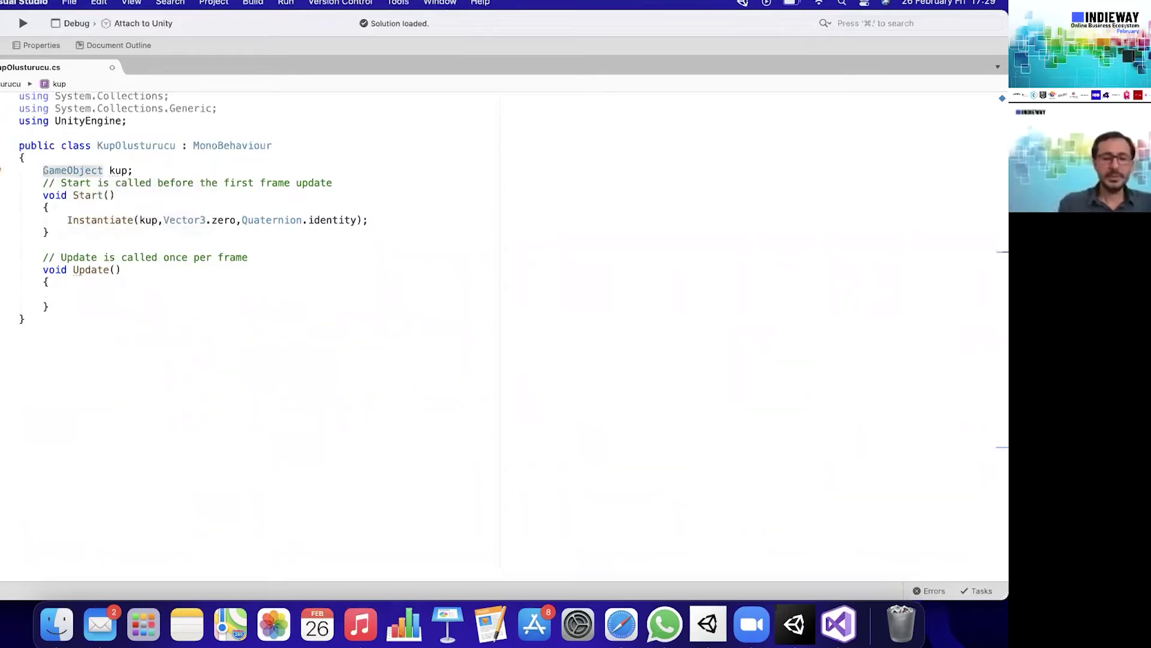
text(public)
key(Return)
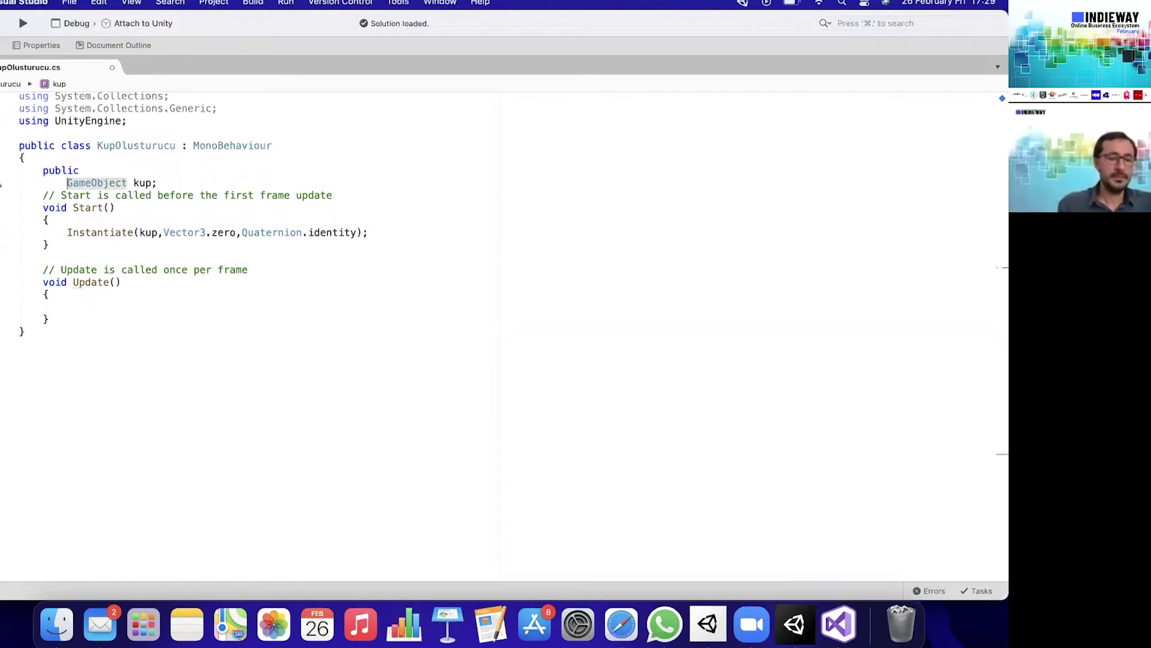
key(super+z)
key(super+s)
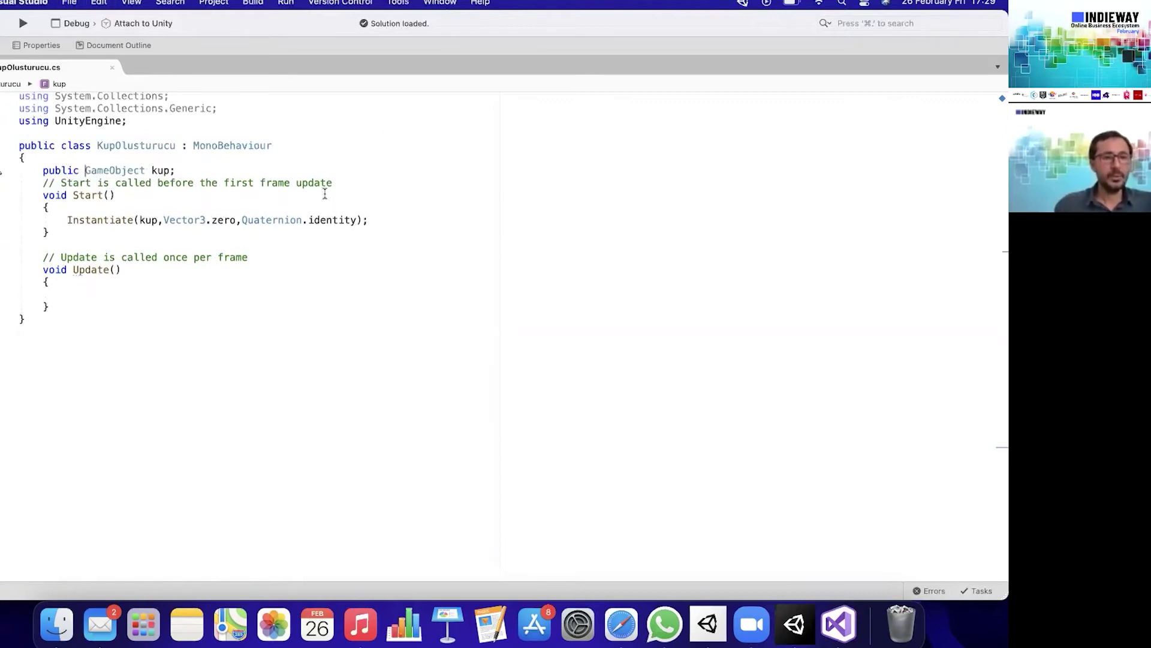
click(797, 626)
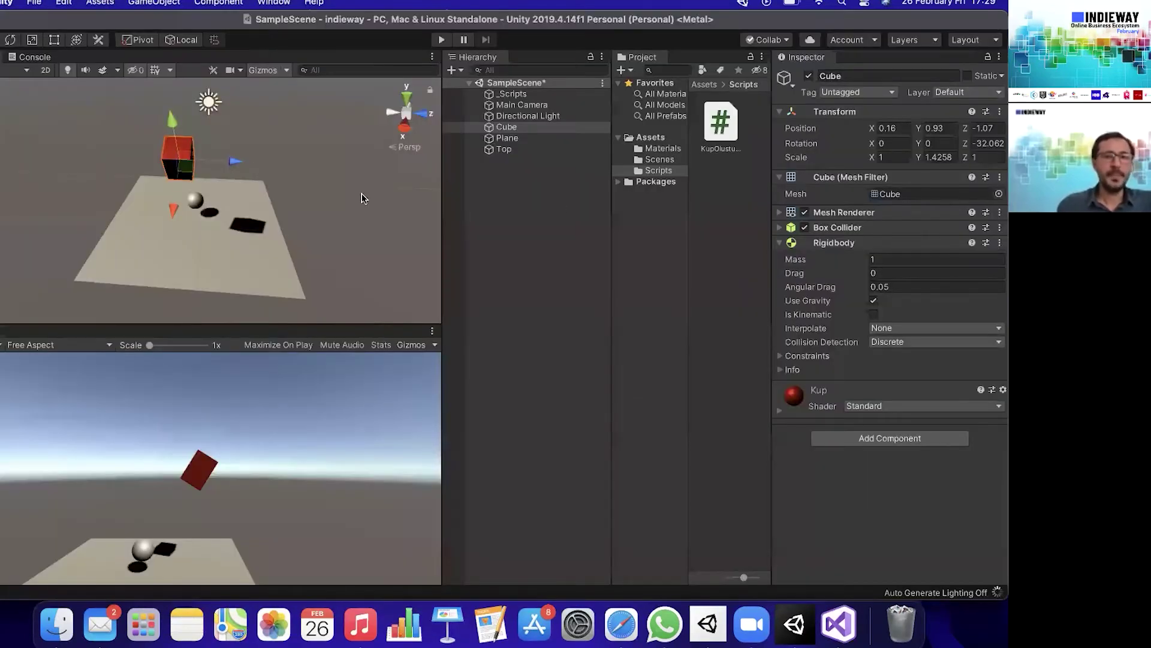
Save the scene and assign Top, replacing Cube, to the Kup field on _Scripts.
key(super+s)
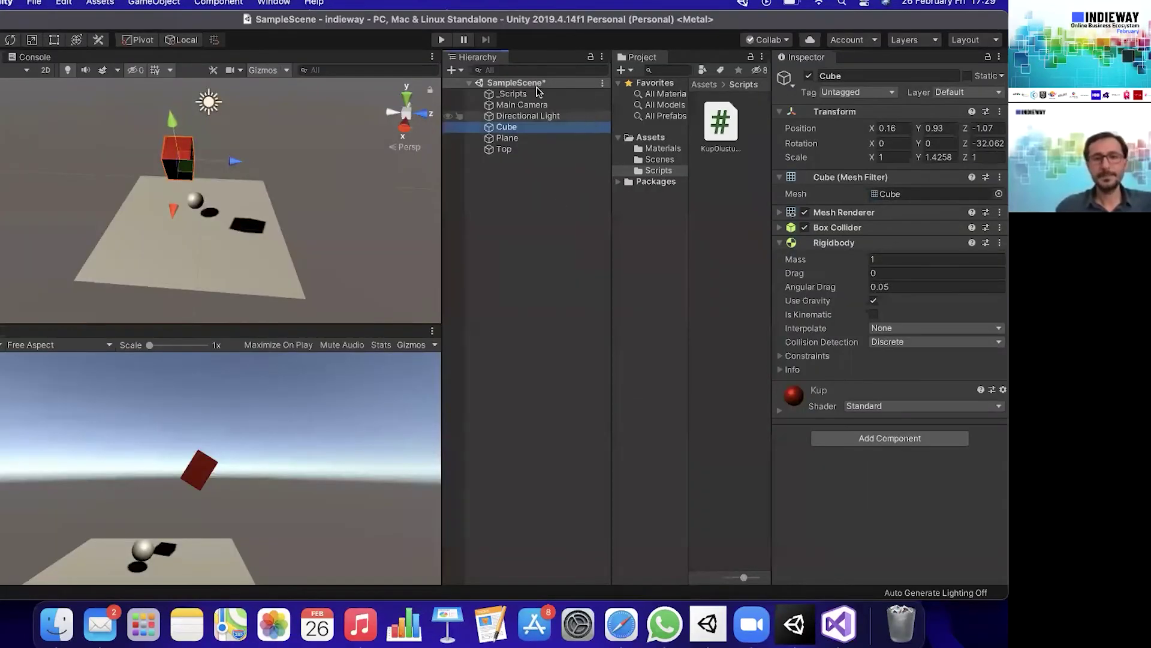
click(512, 94)
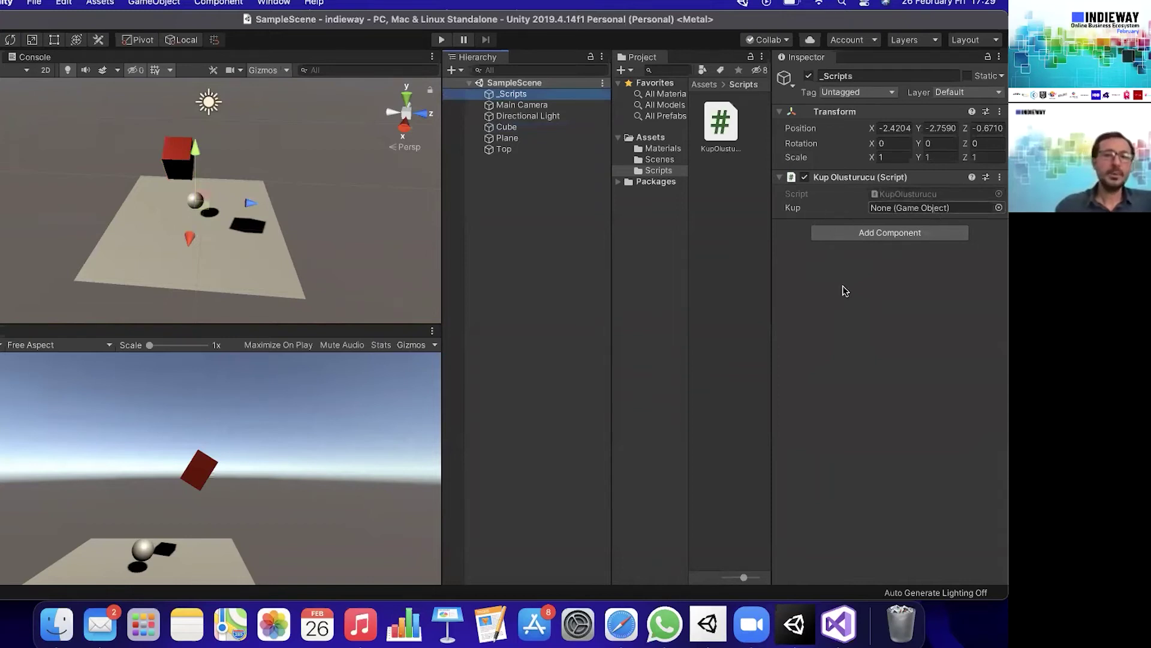
click(514, 127)
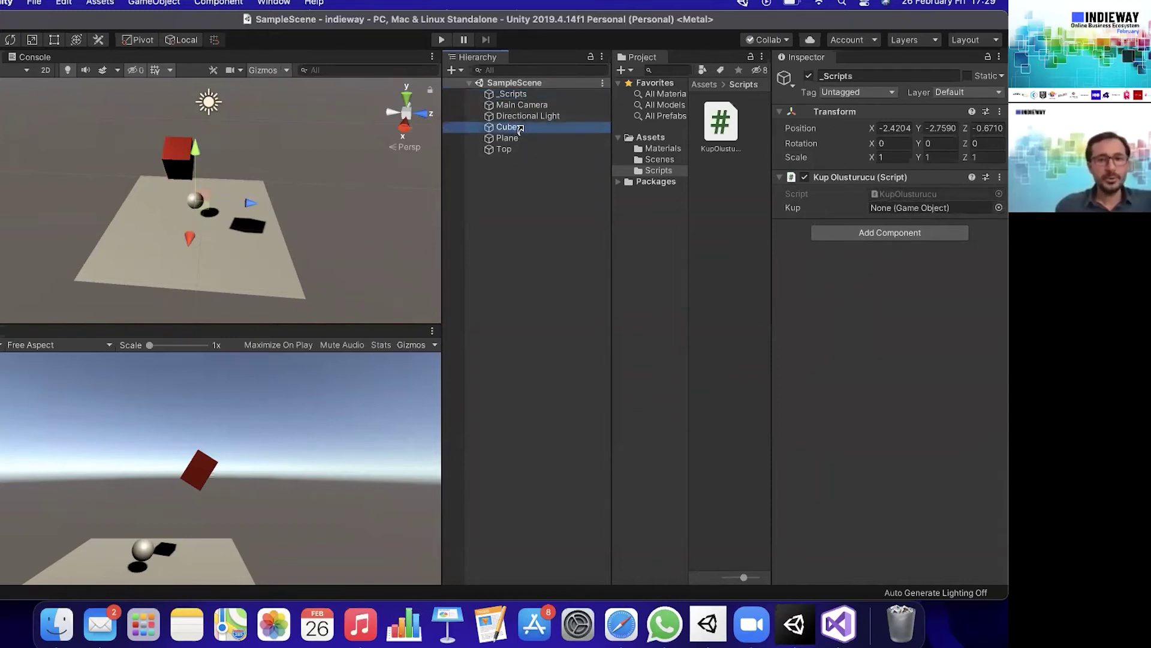
drag(514, 128, 907, 209)
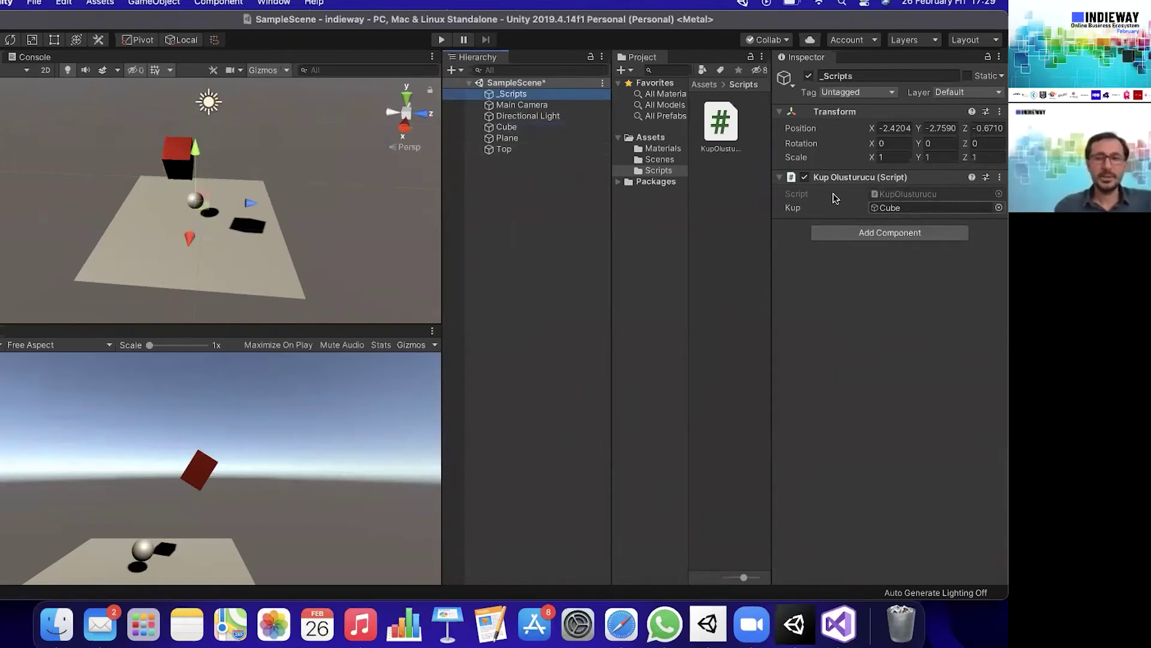
drag(507, 149, 897, 208)
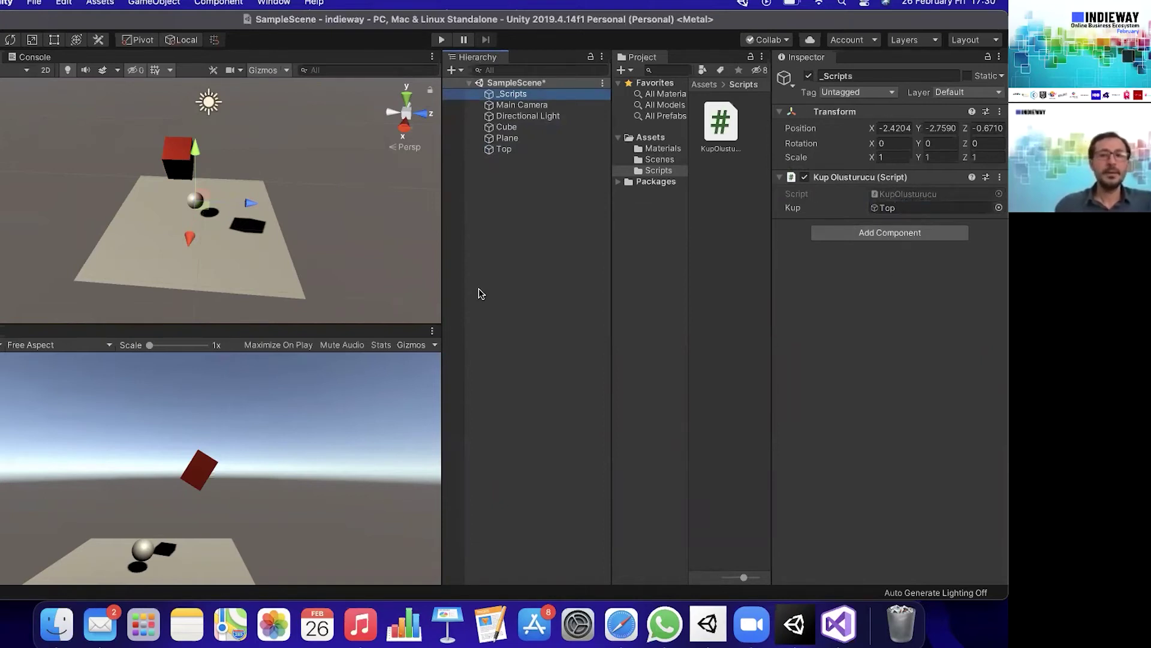
click(838, 624)
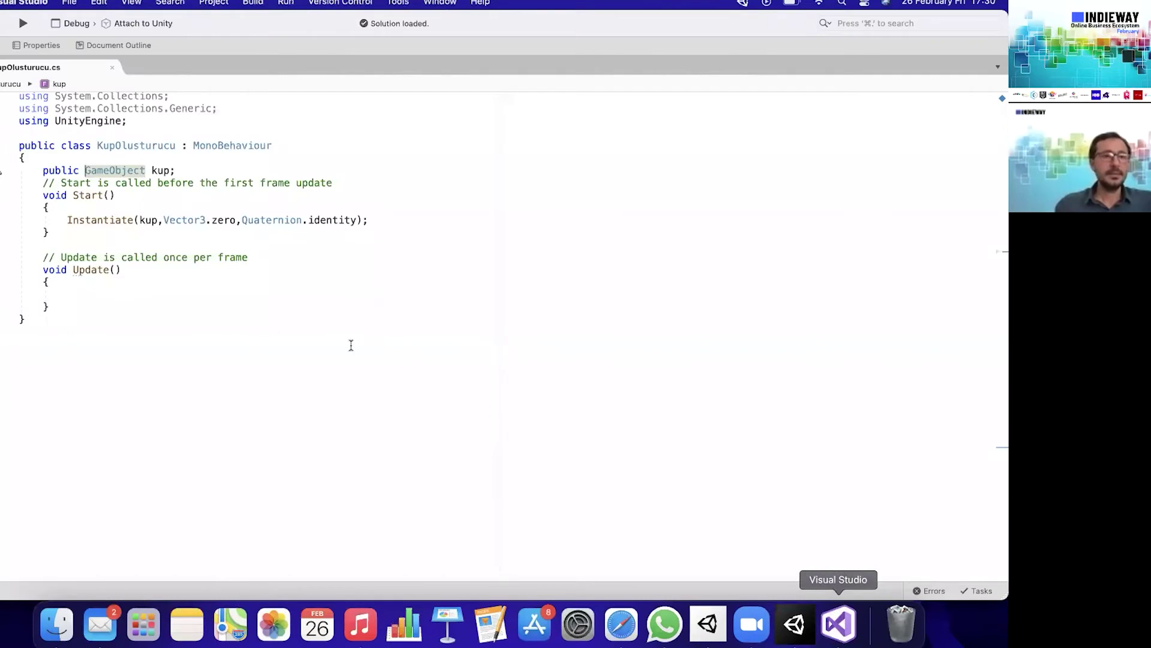
Play the scene, inspect the spawned Top(Clone) sphere, then stop playback.
click(168, 171)
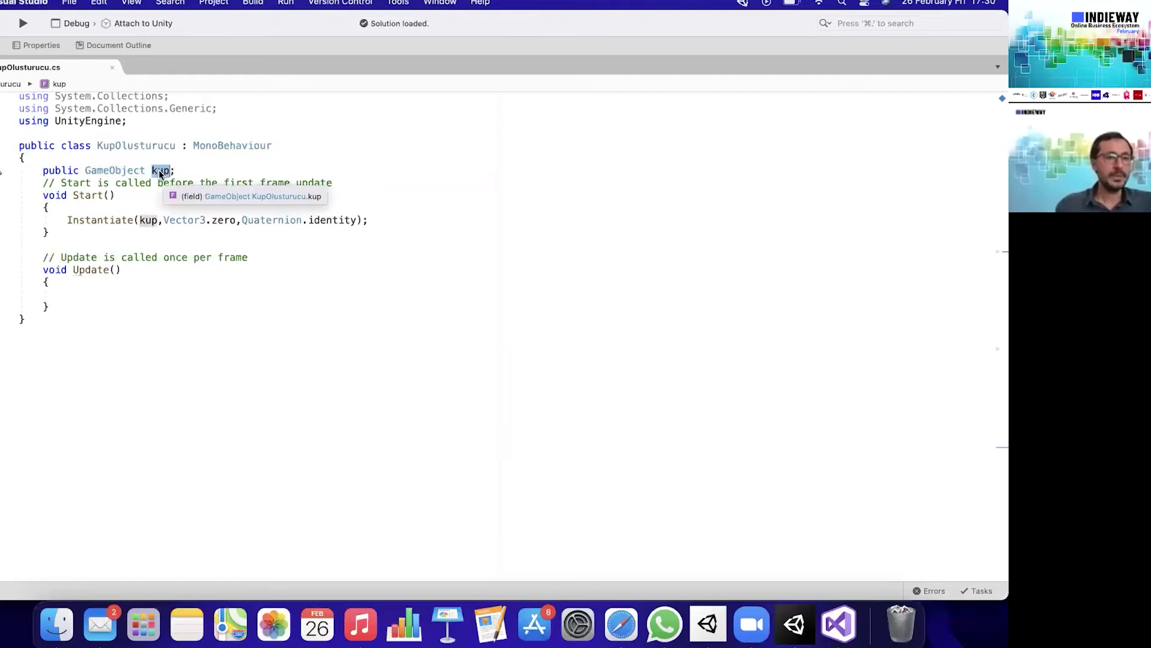
click(149, 220)
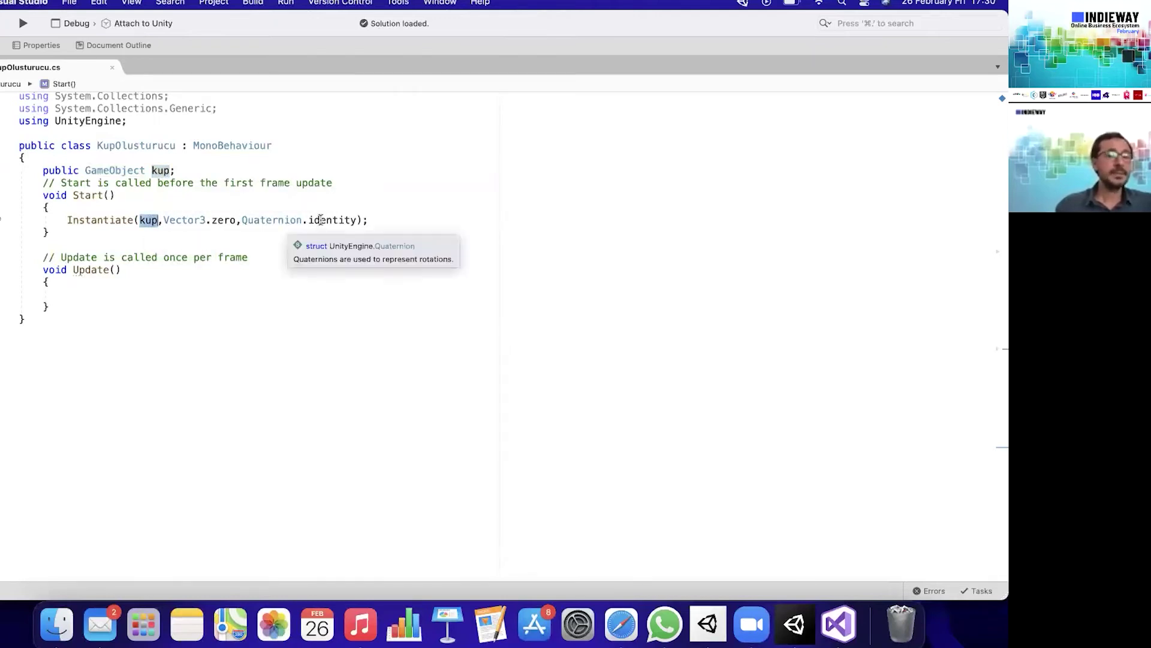
click(794, 623)
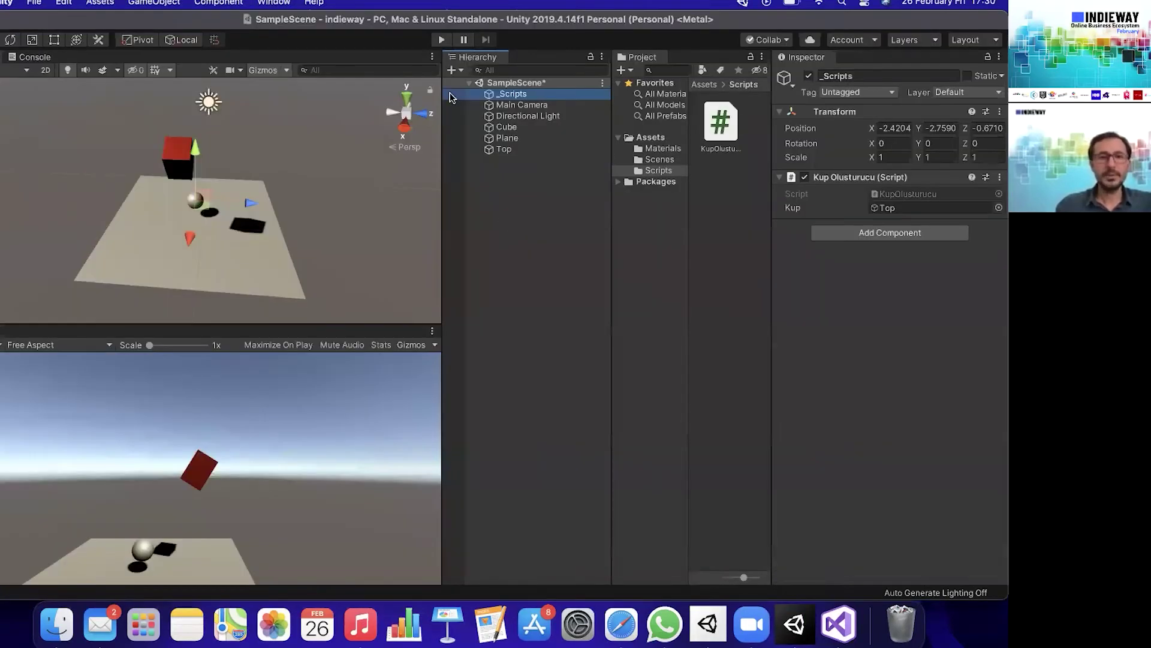
click(441, 39)
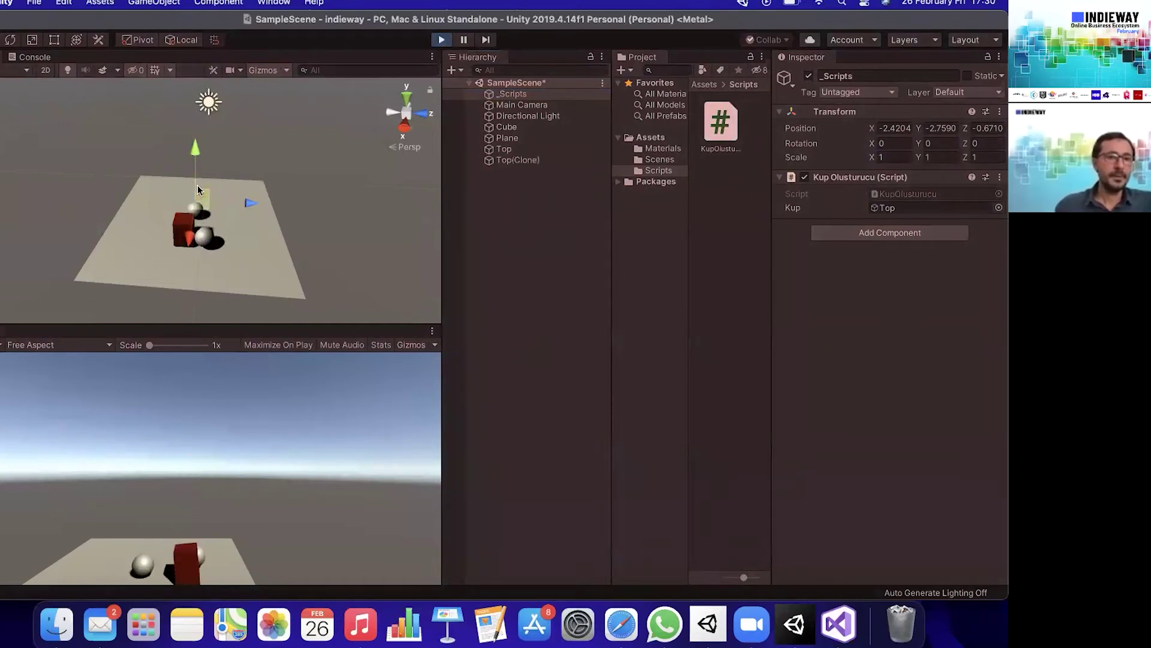
click(522, 160)
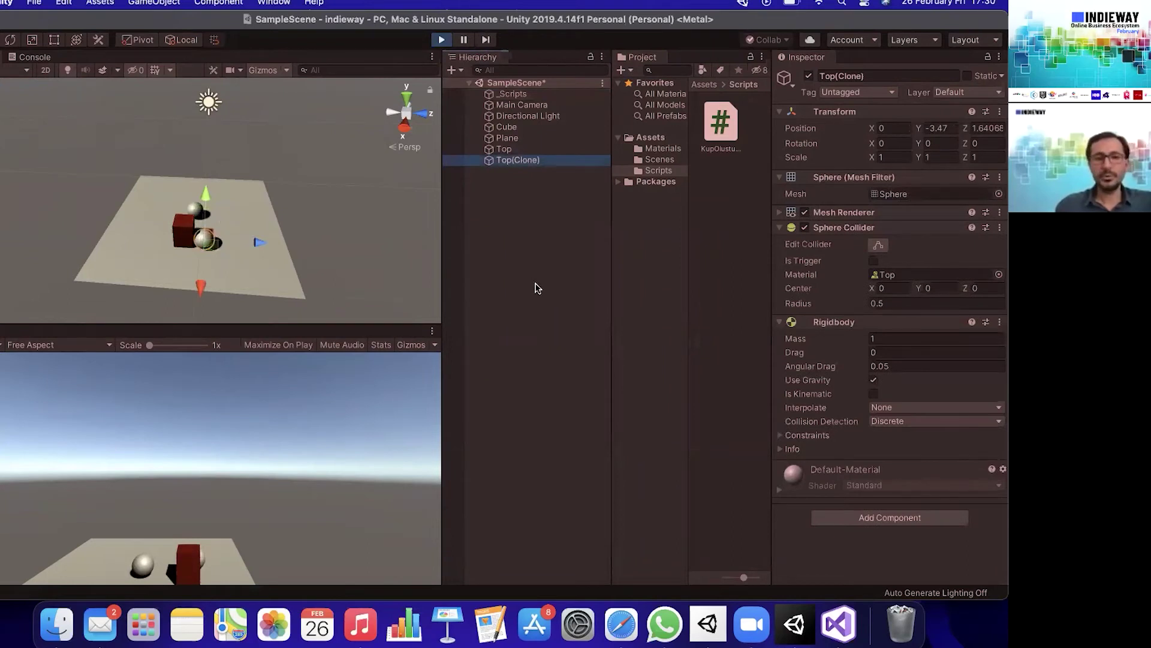
click(442, 42)
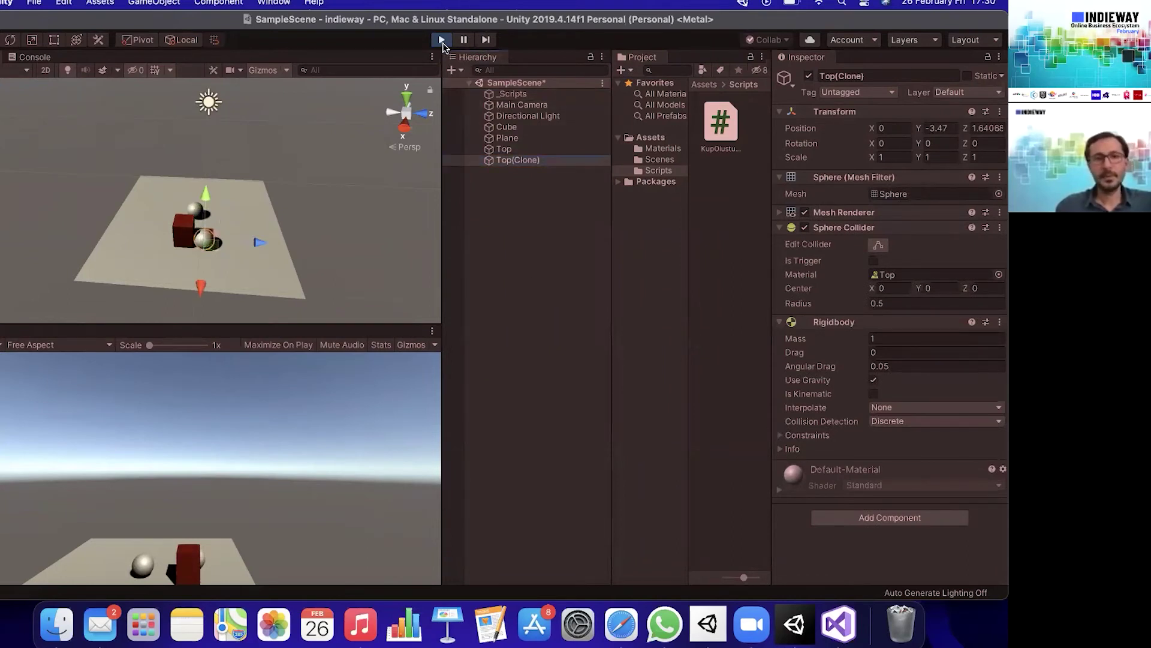
click(839, 624)
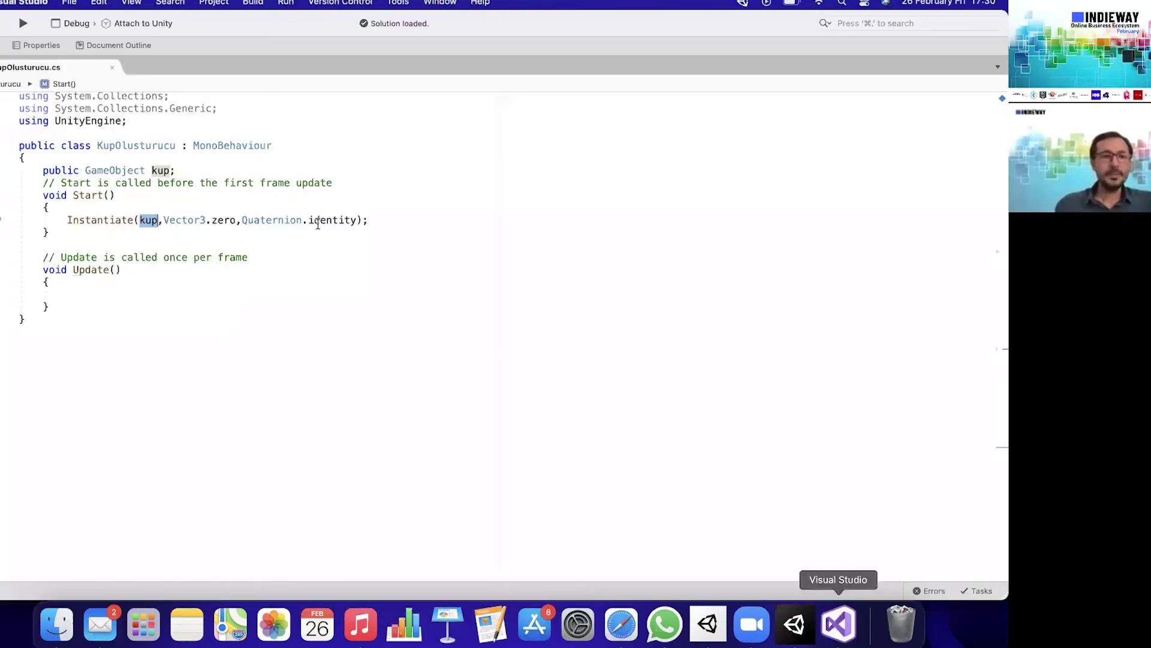
Replace Vector3.zero with new Vector3(1,1,1) in the Instantiate call and save.
click(391, 222)
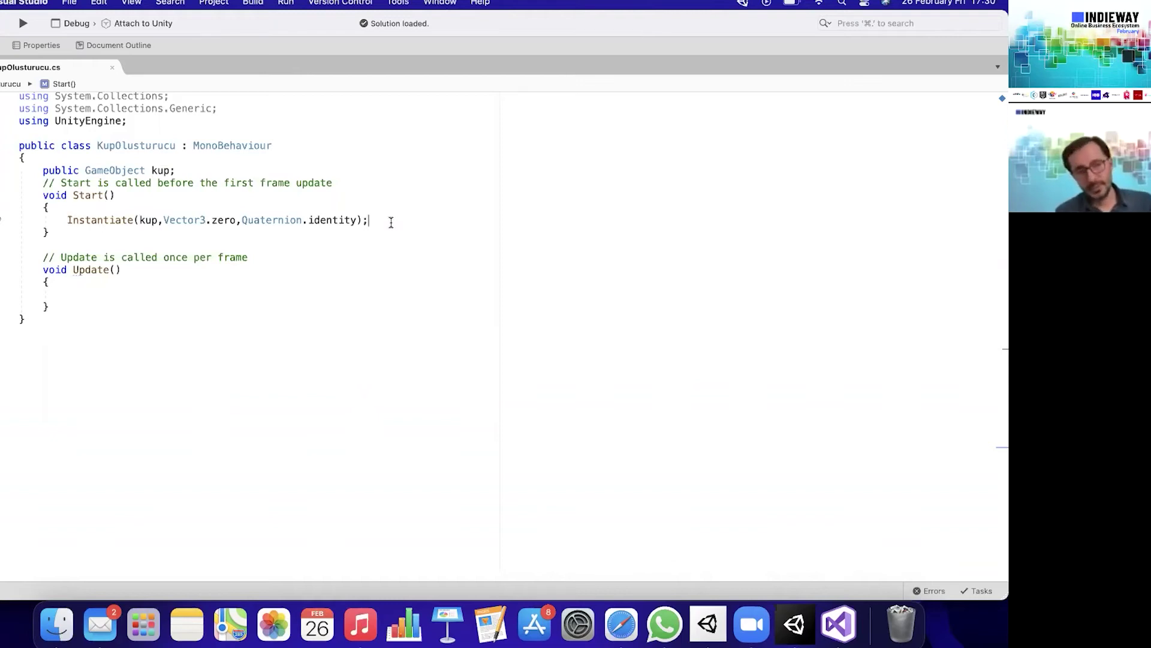
double_click(223, 220)
key(BackSpace)
key(BackSpace)
key(BackSpace)
key(BackSpace)
key(BackSpace)
key(BackSpace)
key(BackSpace)
key(BackSpace)
key(BackSpace)
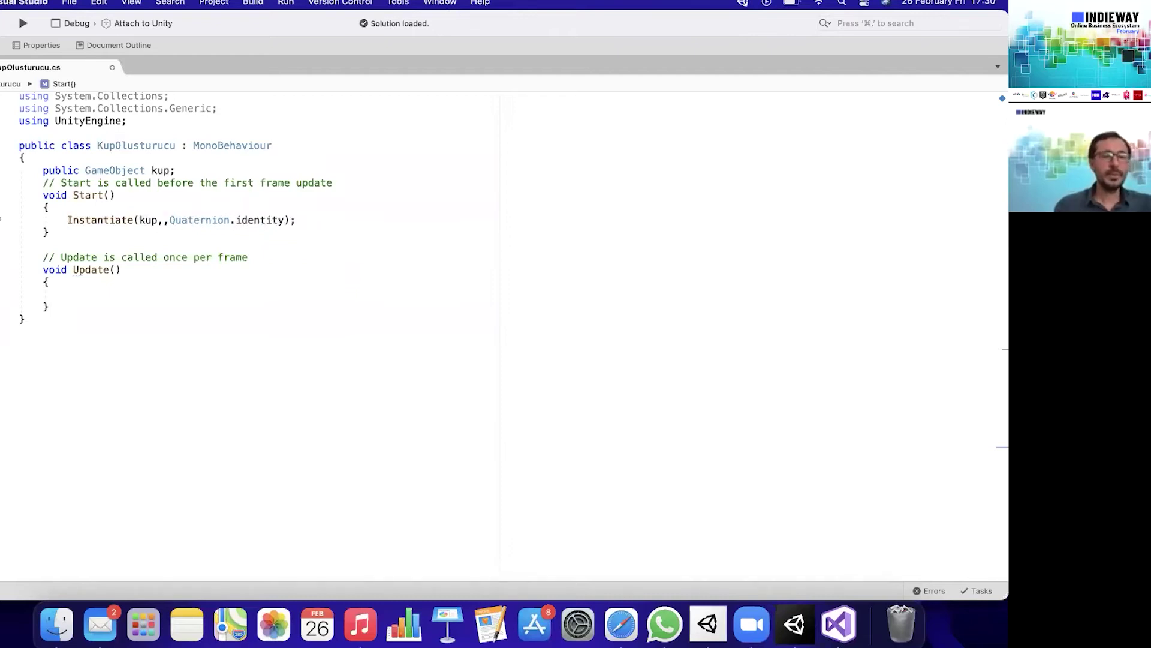
text(Vec)
key(Return)
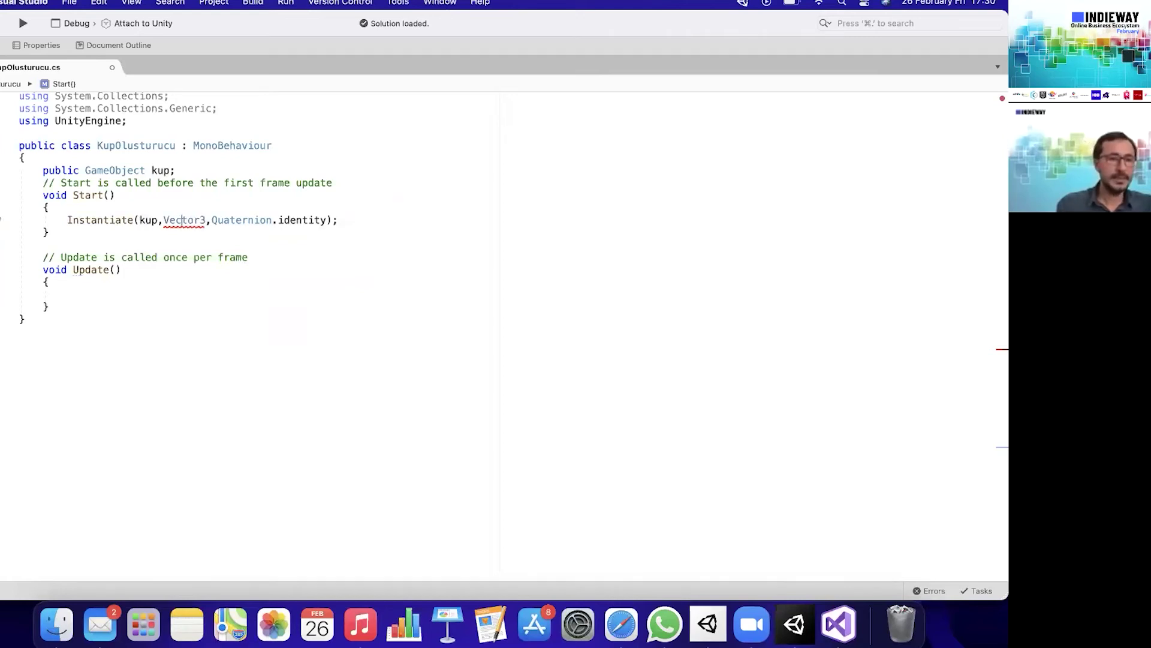
text(new Vector3)
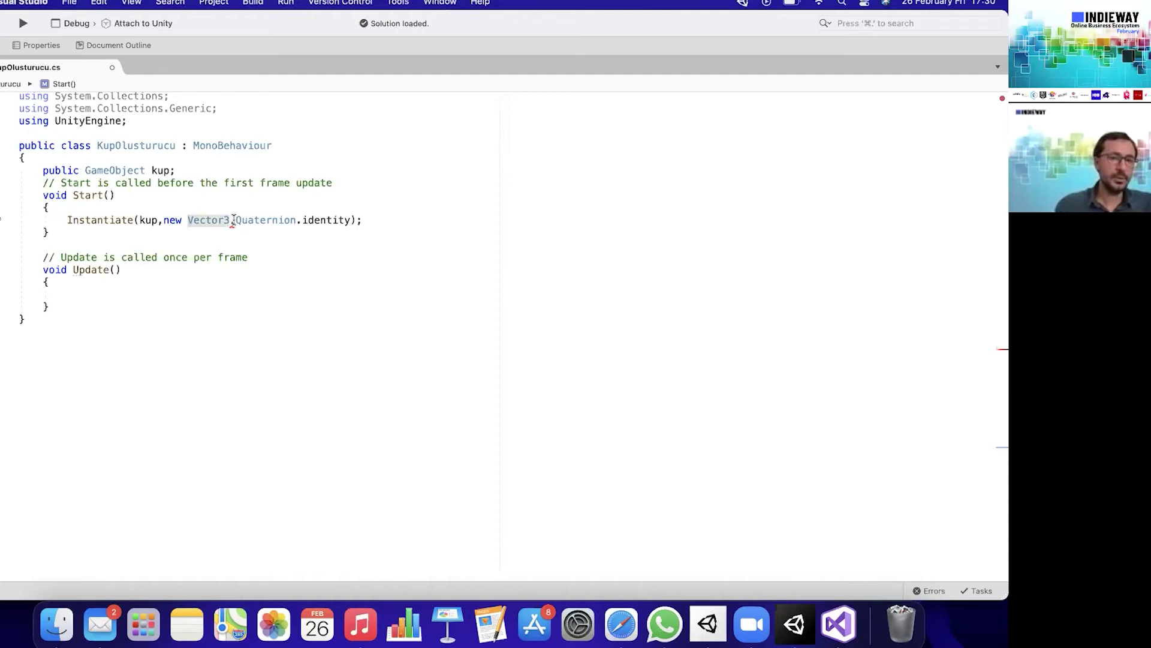
text(()
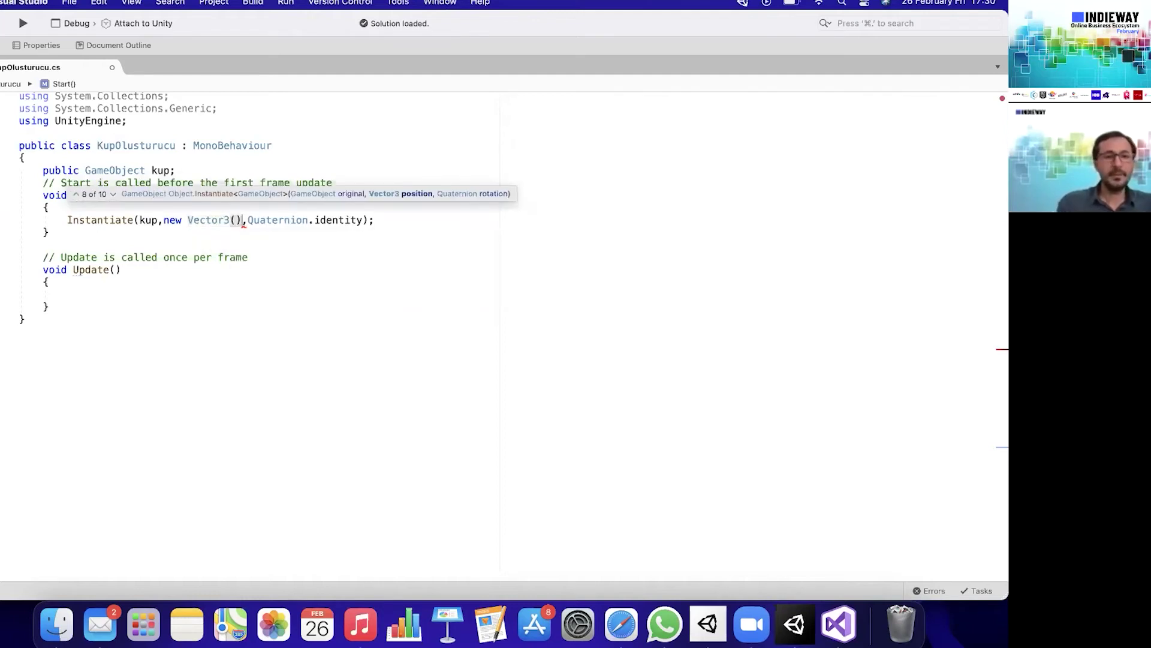
text(1,1,1))
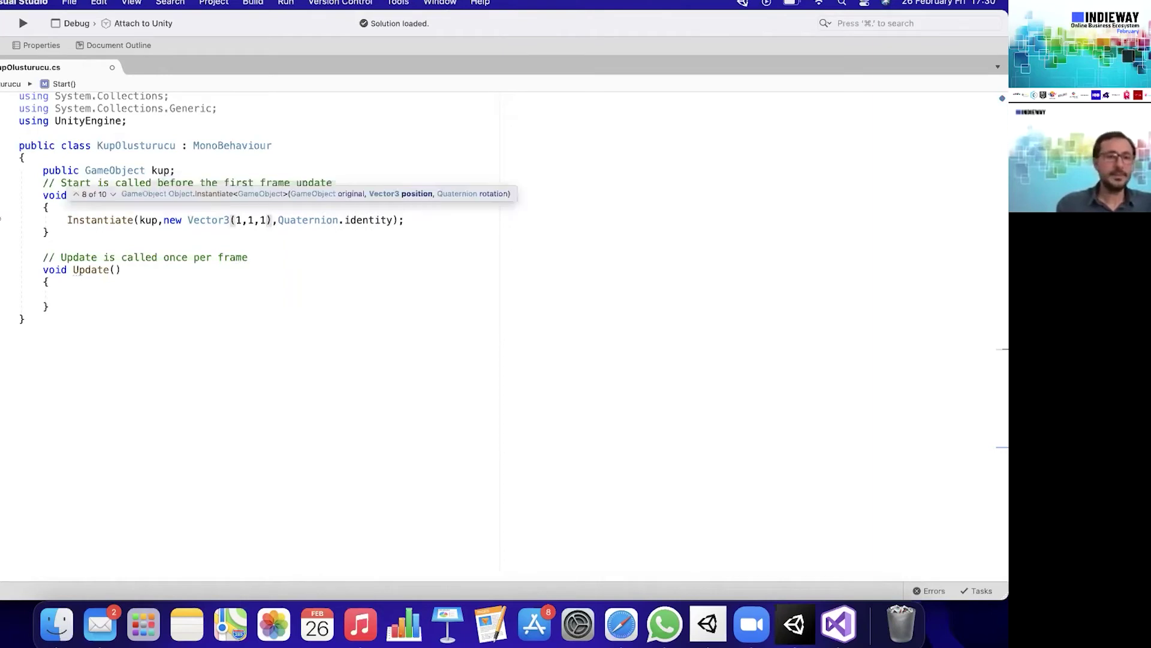
click(415, 337)
key(super+s)
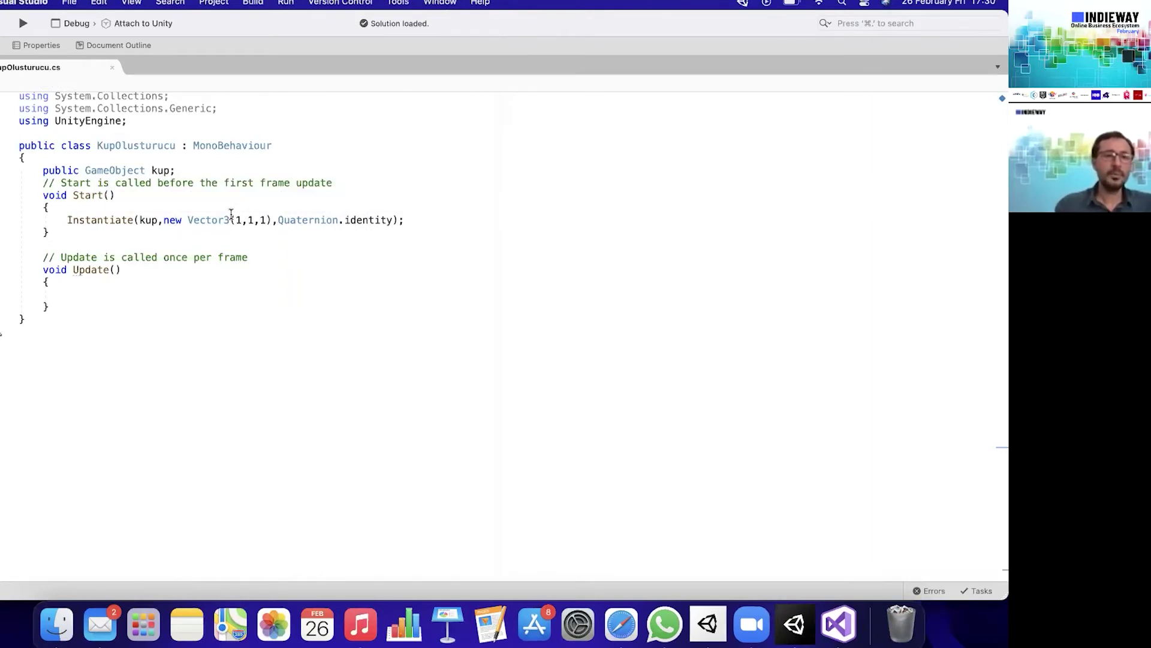
mouse_move(225, 217)
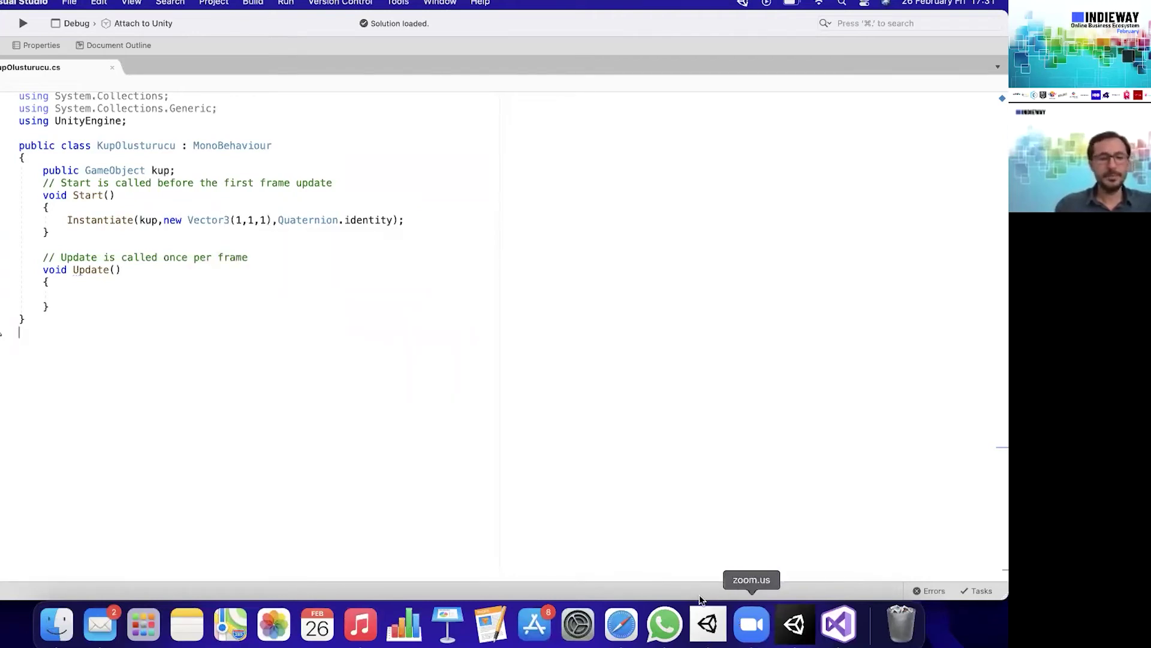
Play the scene, confirm Top(Clone) spawns at X 1, Z 1, then stop.
click(794, 625)
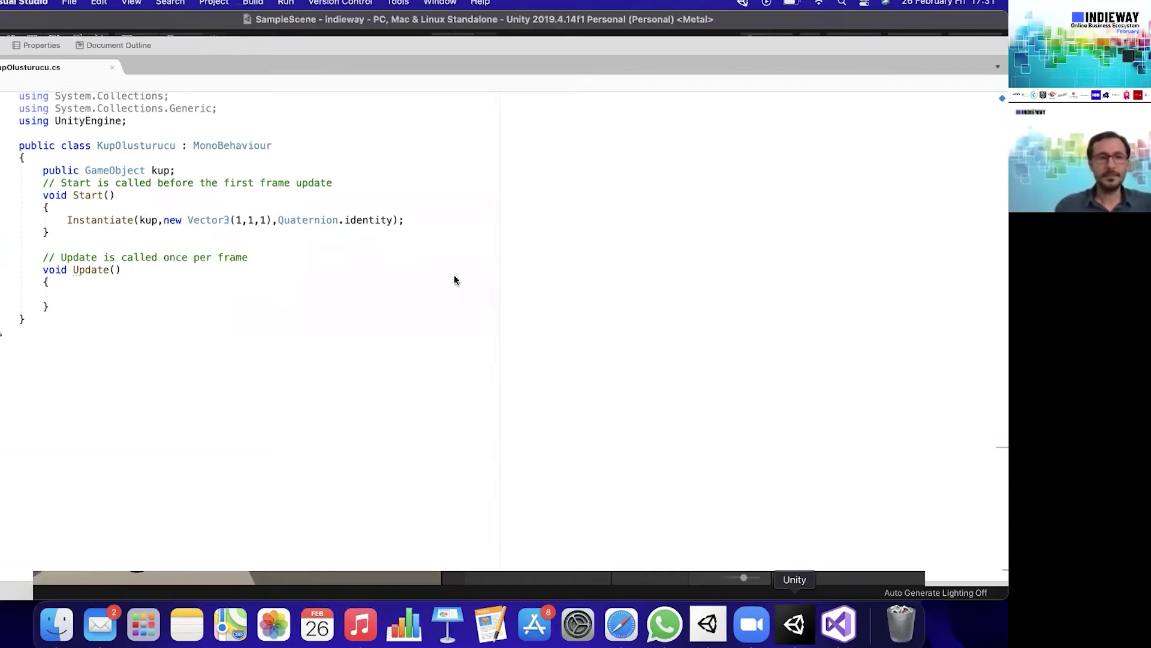
click(442, 40)
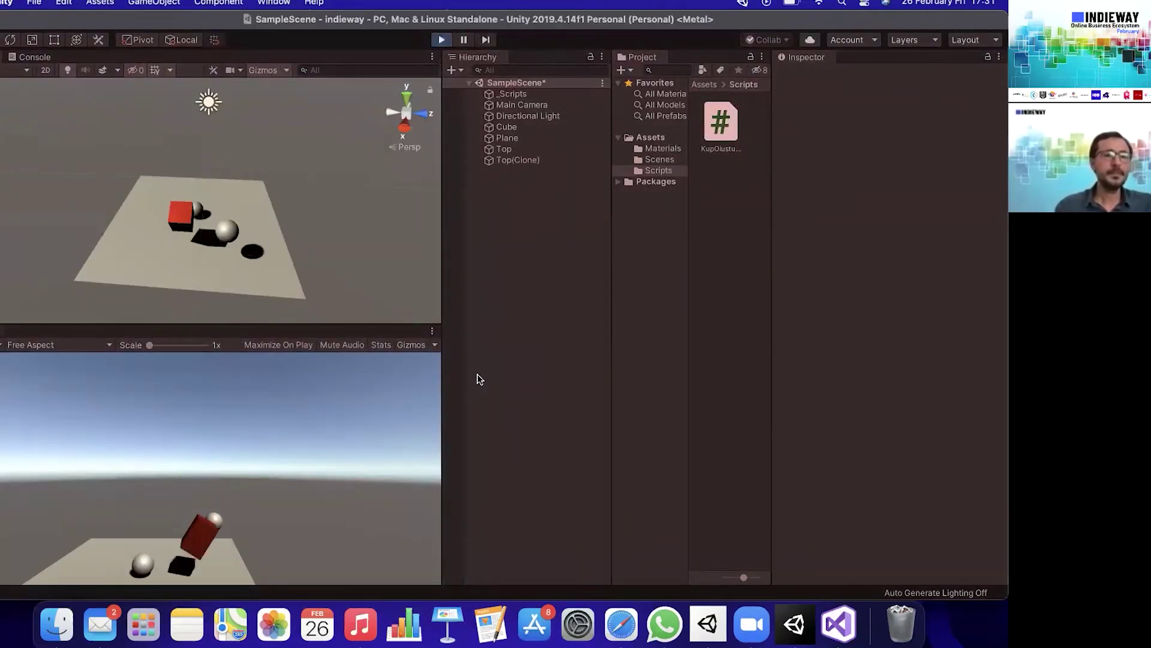
click(532, 159)
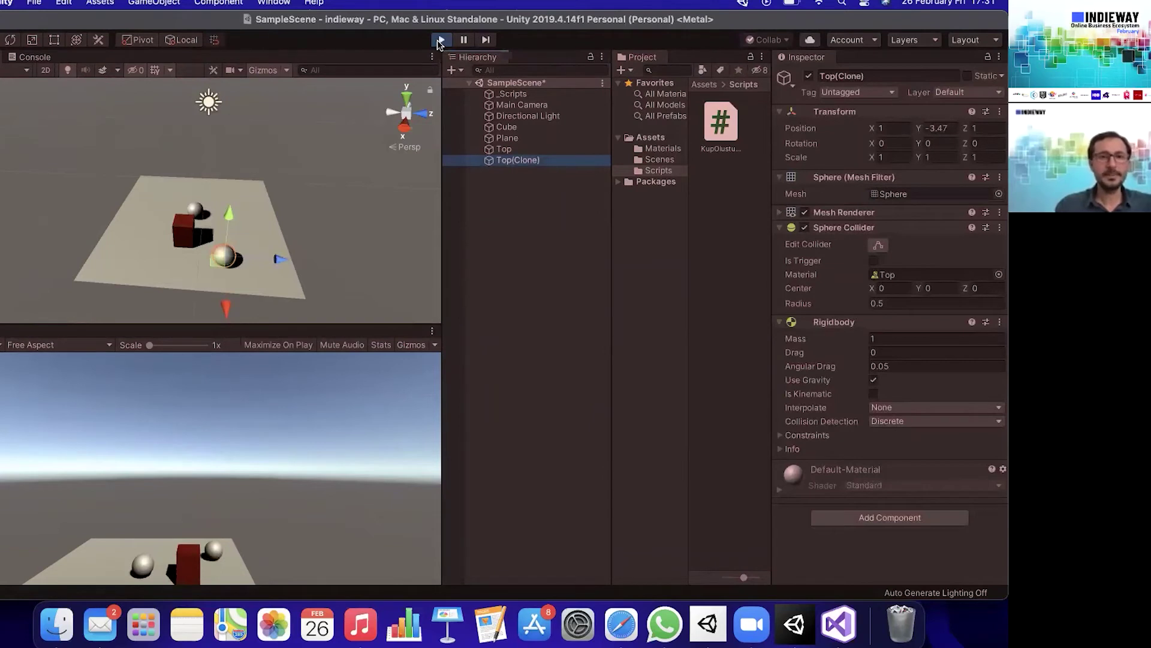
click(440, 43)
click(838, 624)
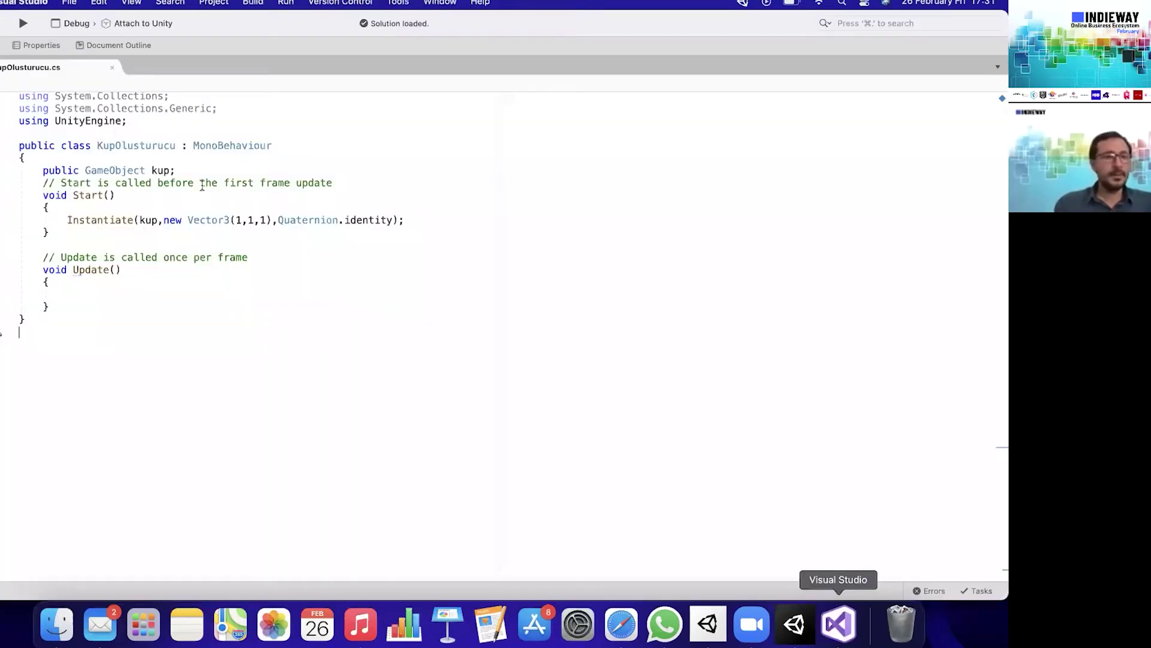
Write the loop header for (int i=0; i<10; i++) at the top of Start().
click(227, 199)
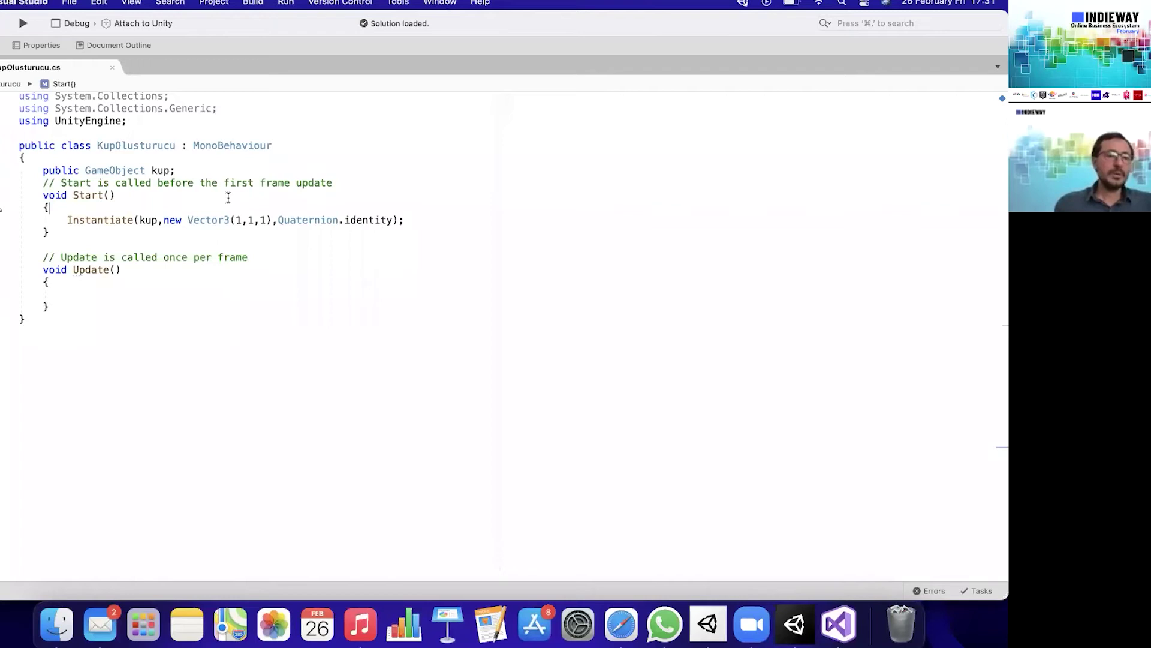
key(Return)
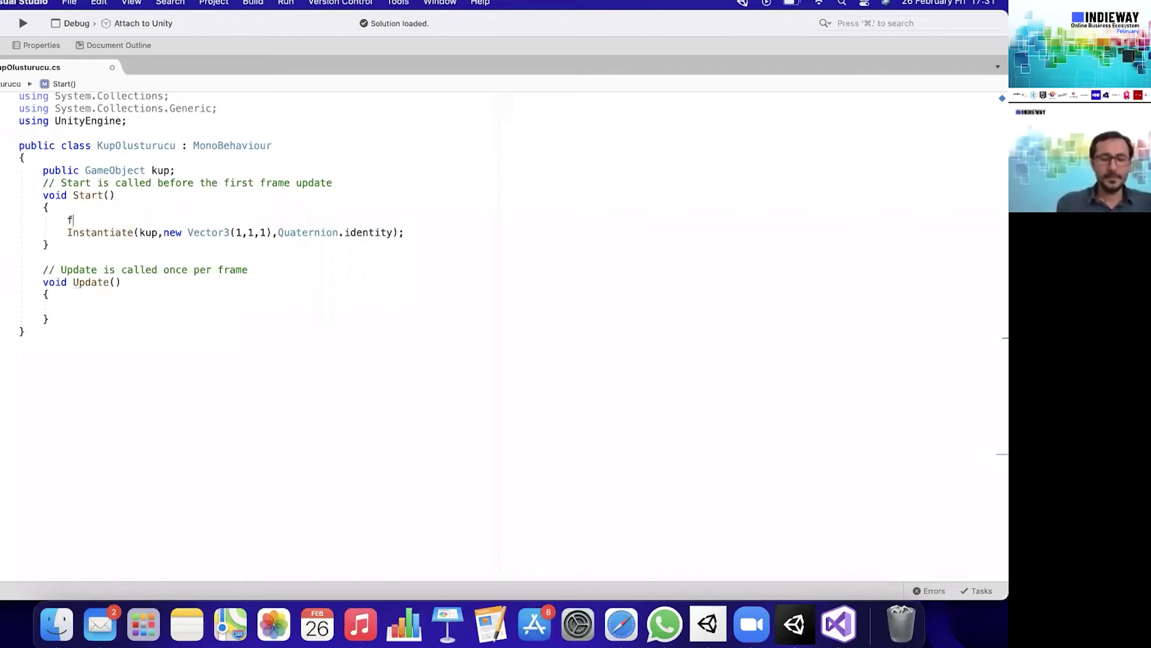
text(or(int i=0; i<10;)
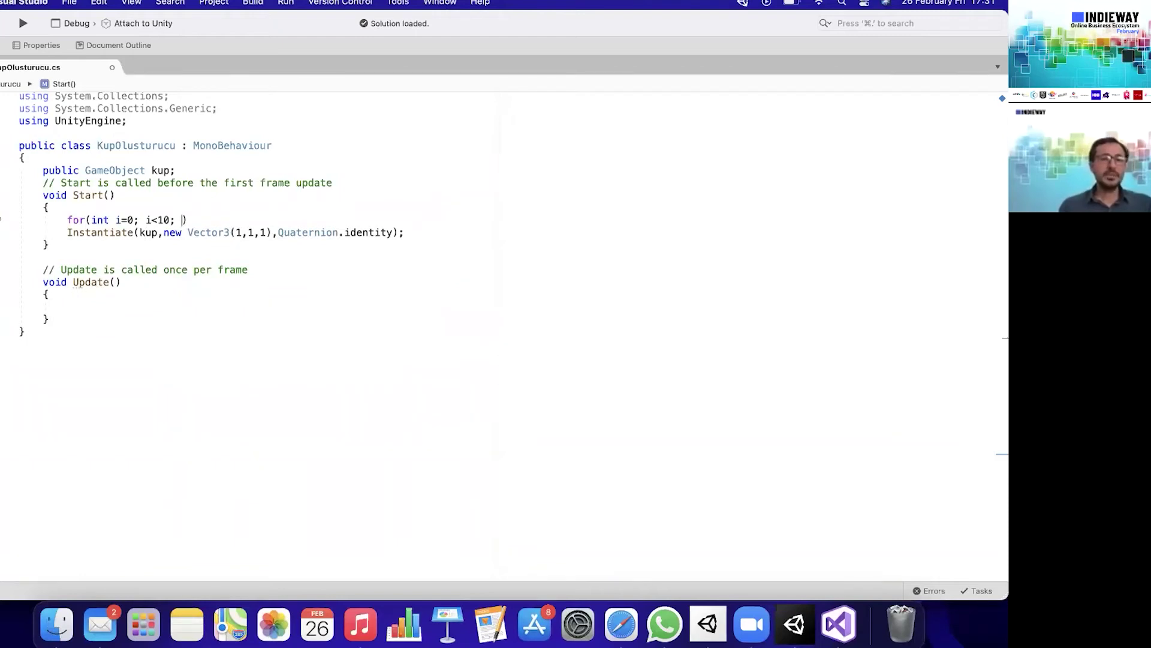
click(182, 220)
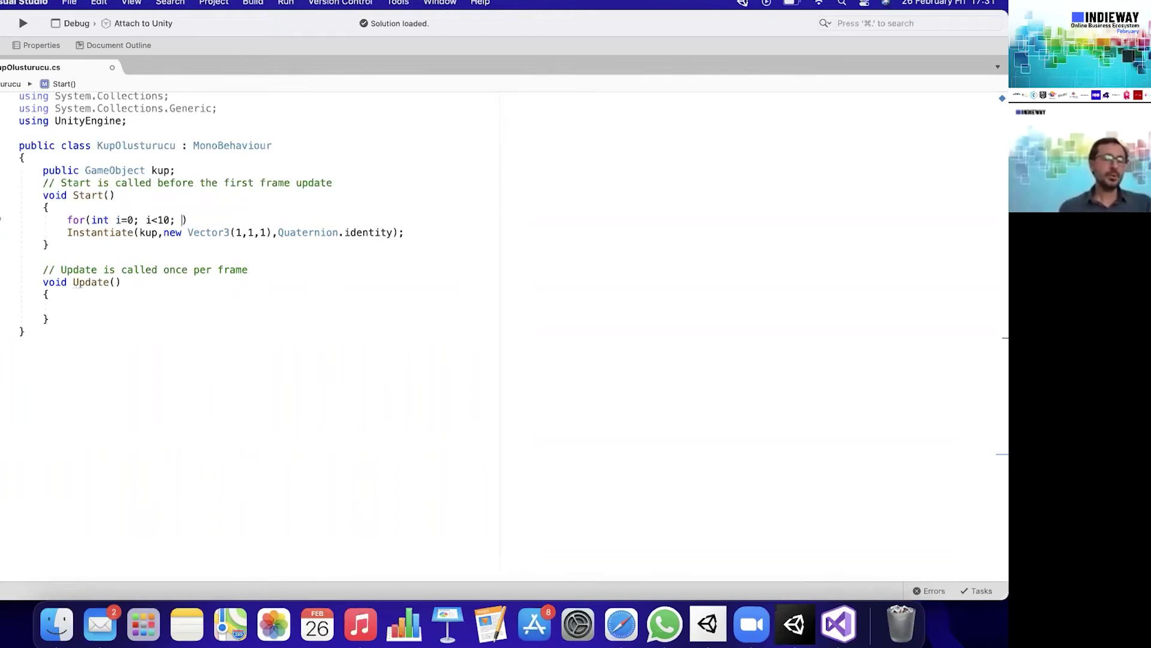
text(ii)
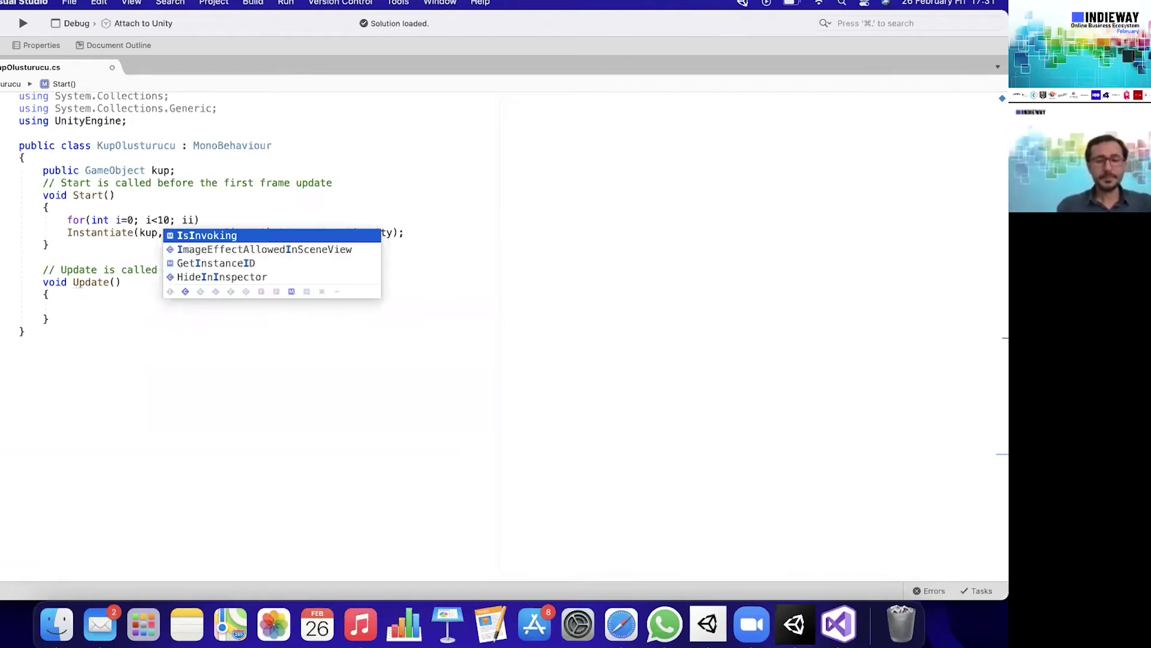
text(44)
key(BackSpace)
key(BackSpace)
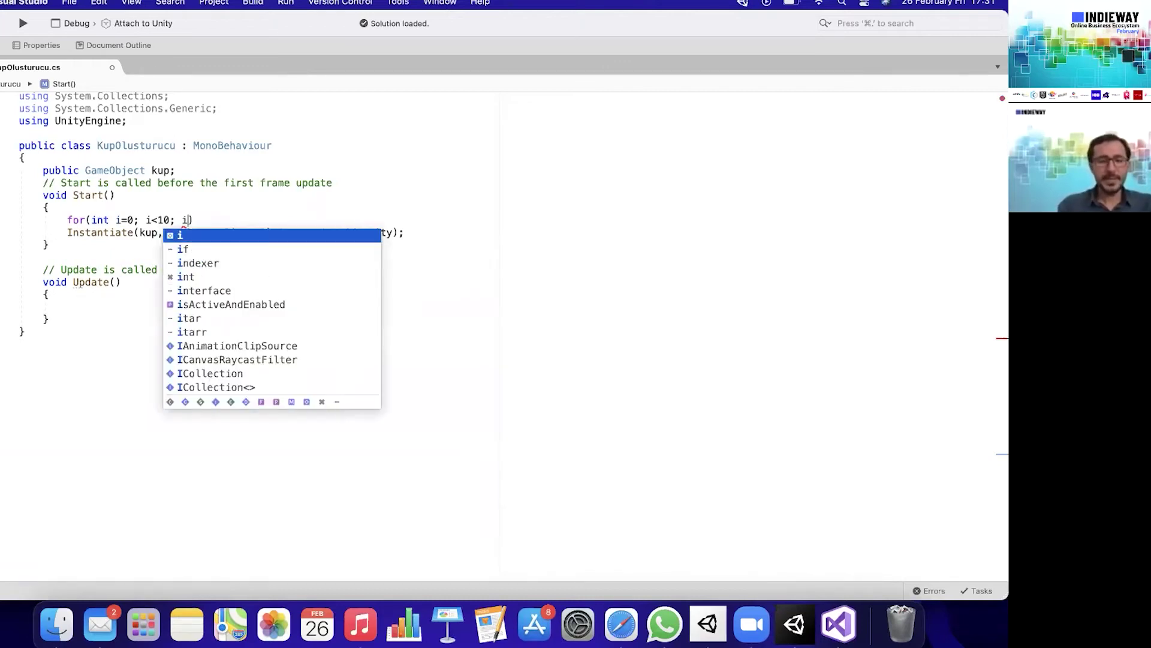
text(++))
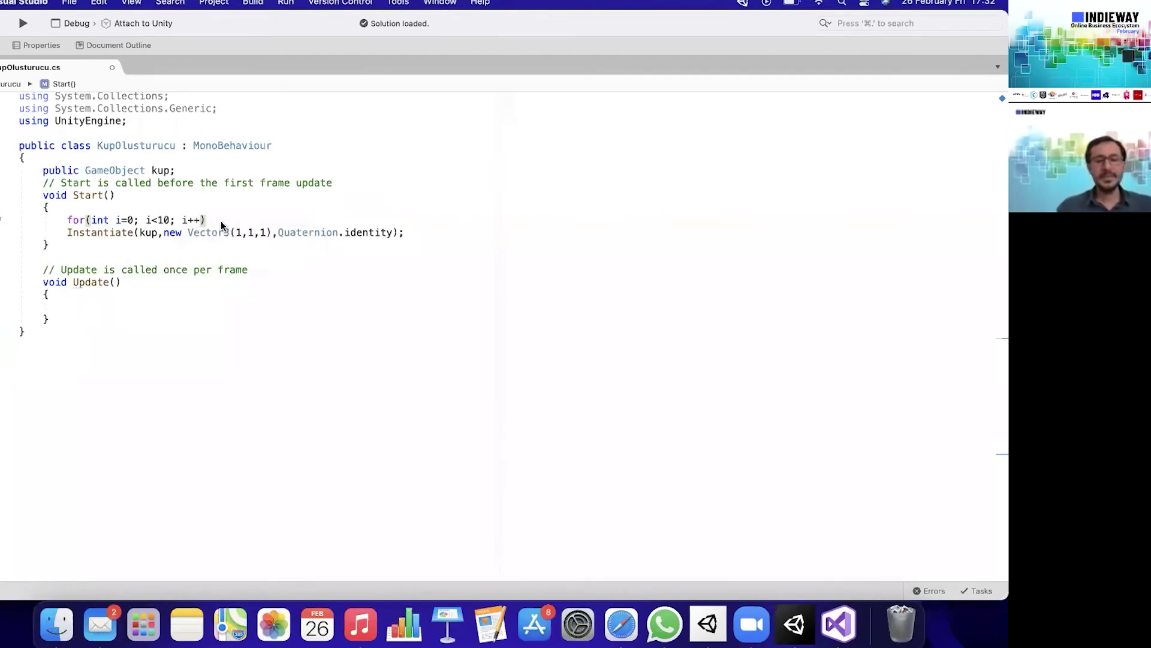
Enclose the Instantiate call in the for loop's opening and closing braces.
text({)
key(Delete)
key(Return)
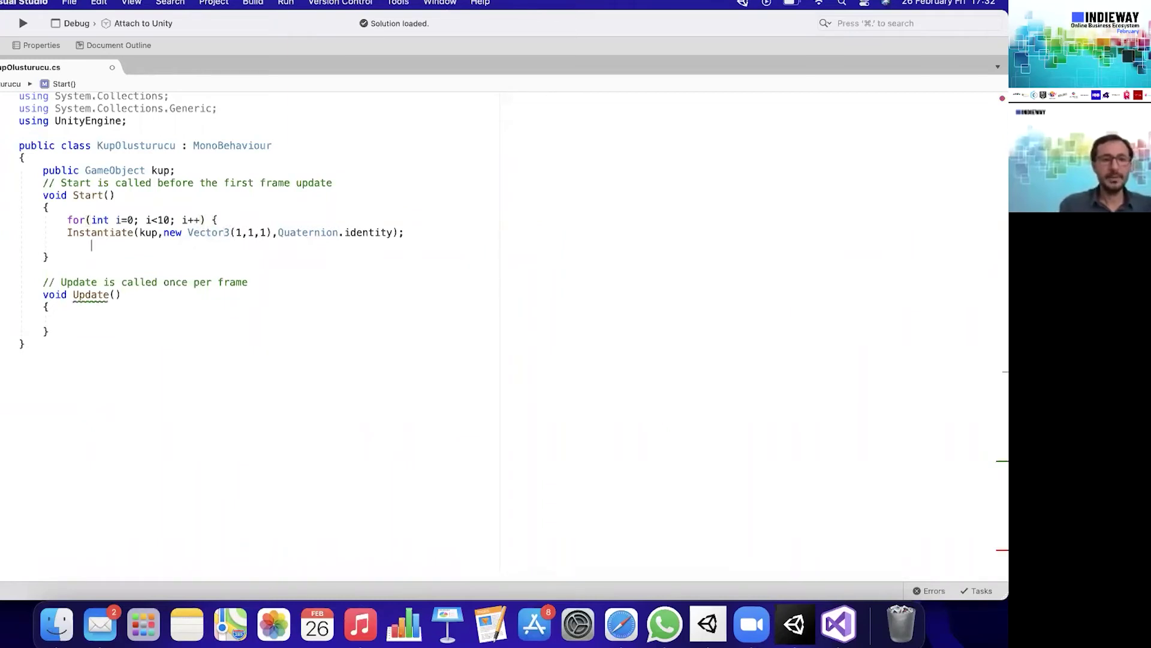
text(})
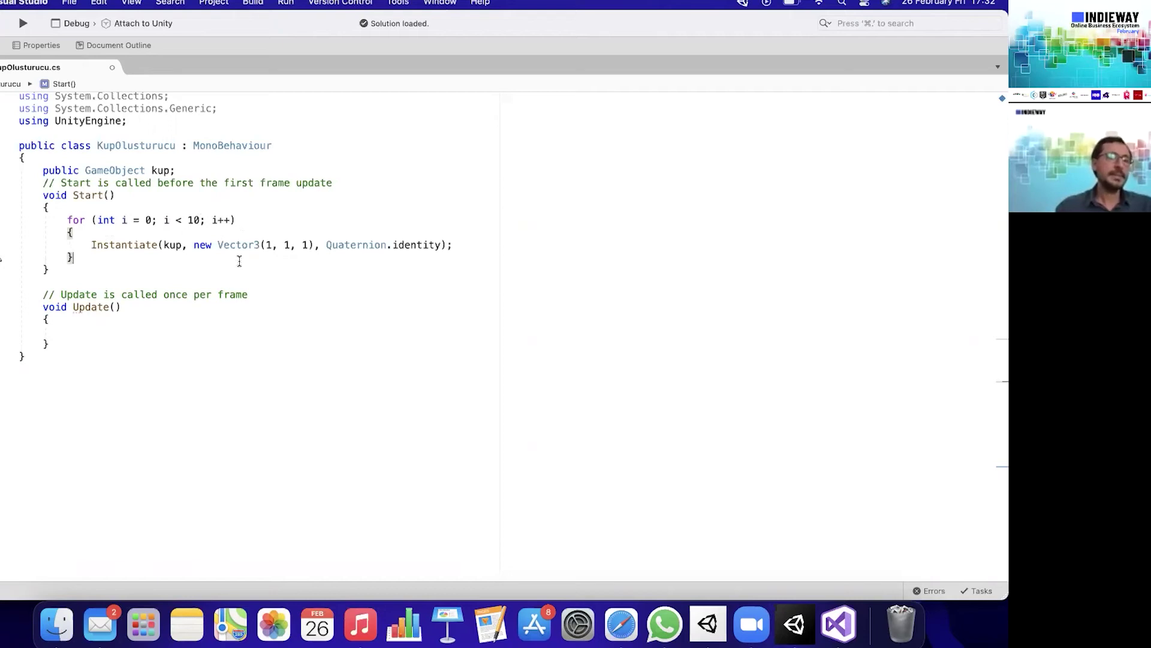
click(272, 246)
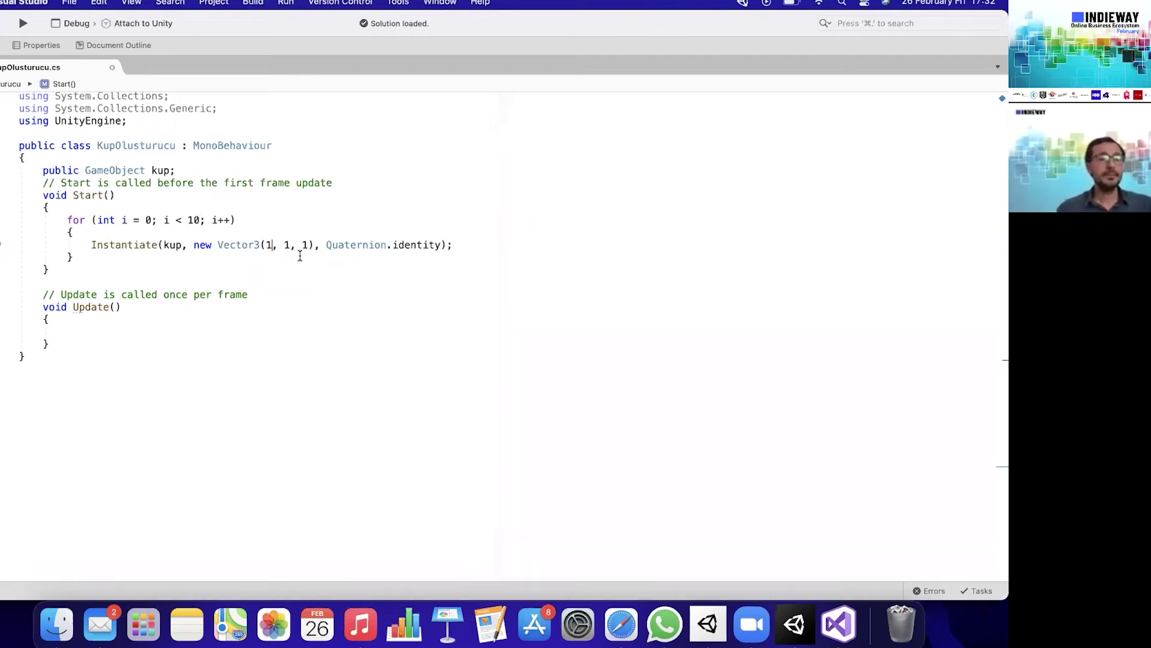
Replace the x spawn coordinate with Random.Range(-2f, 2f).
key(BackSpace)
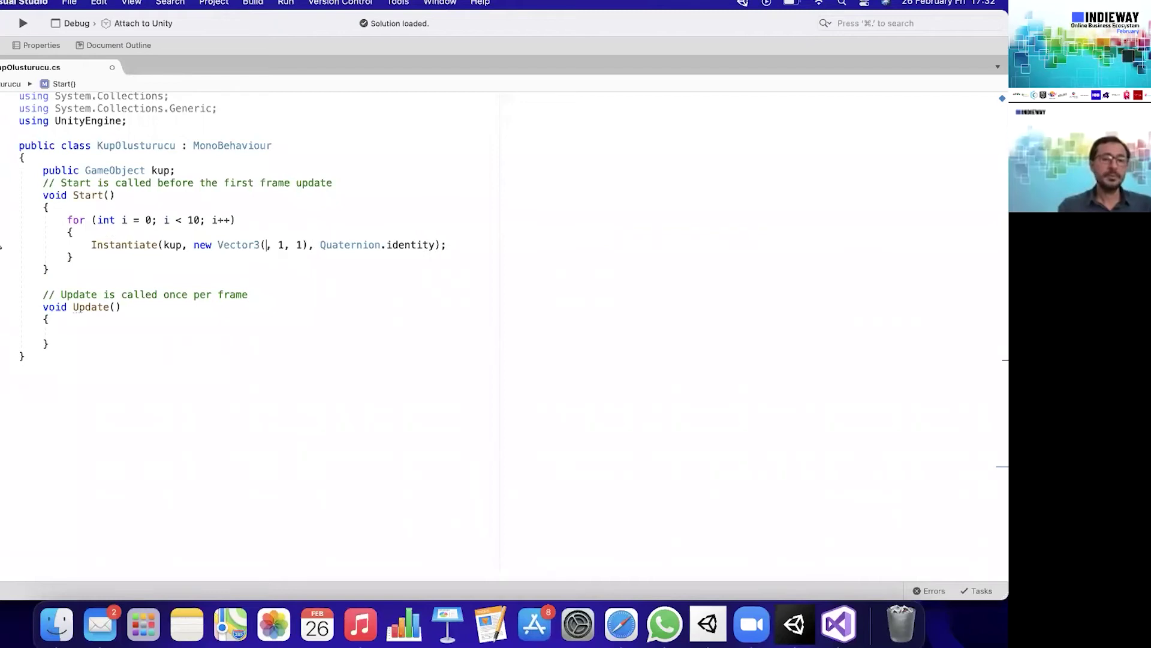
text(Ran)
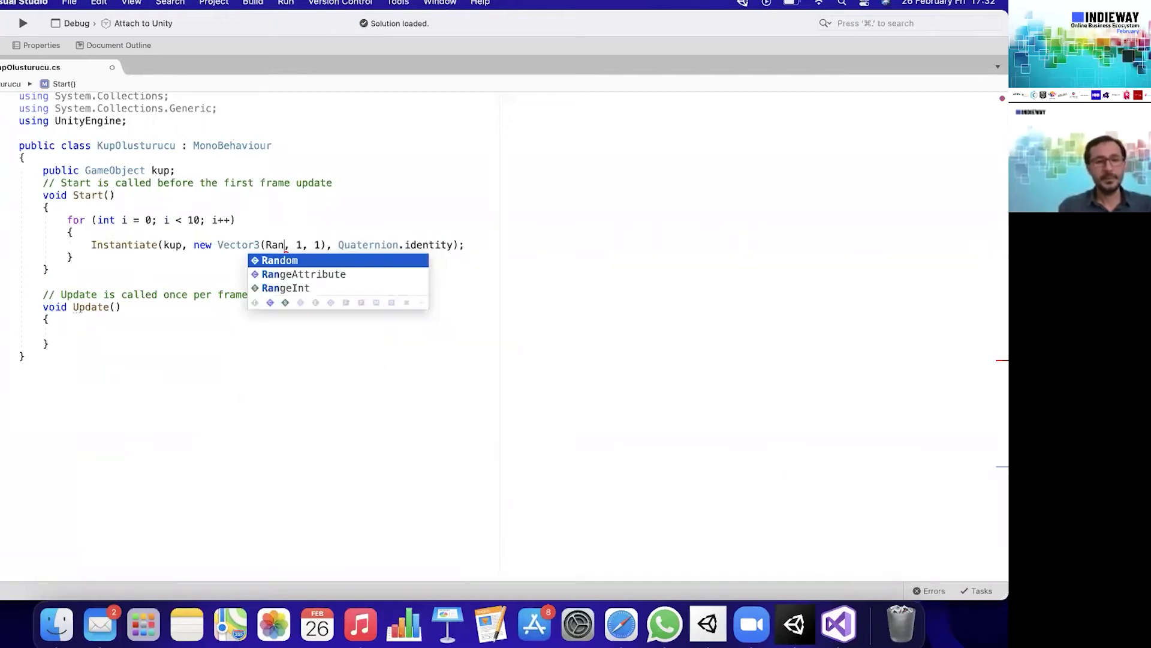
text(dom.R)
key(Down)
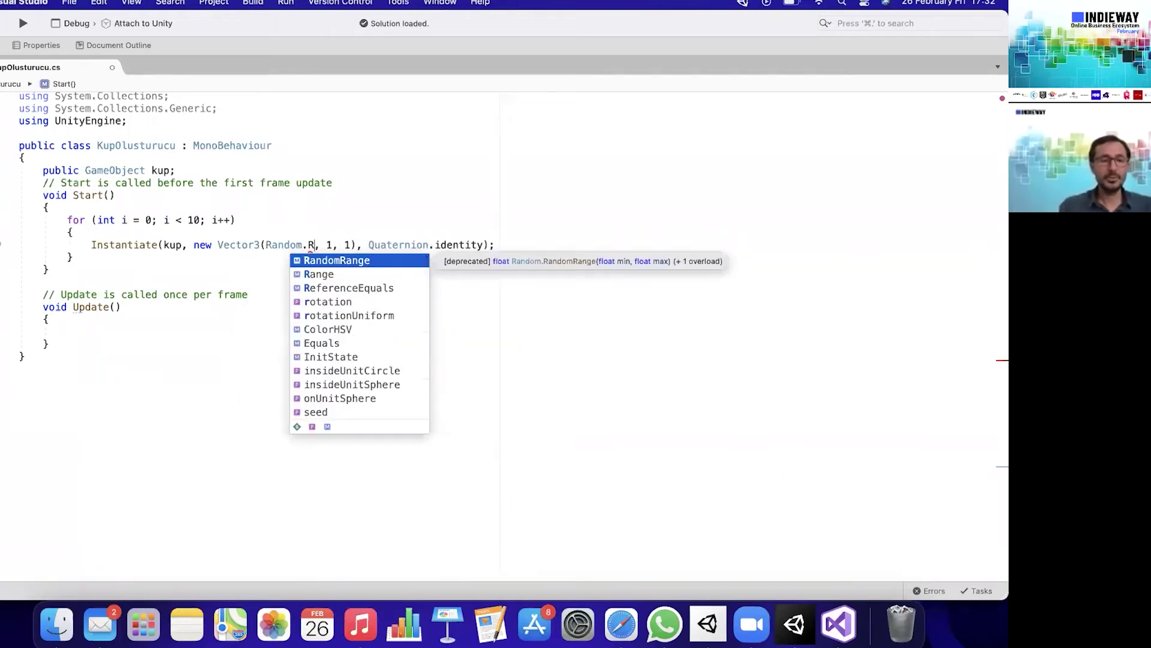
key(Return)
text(()
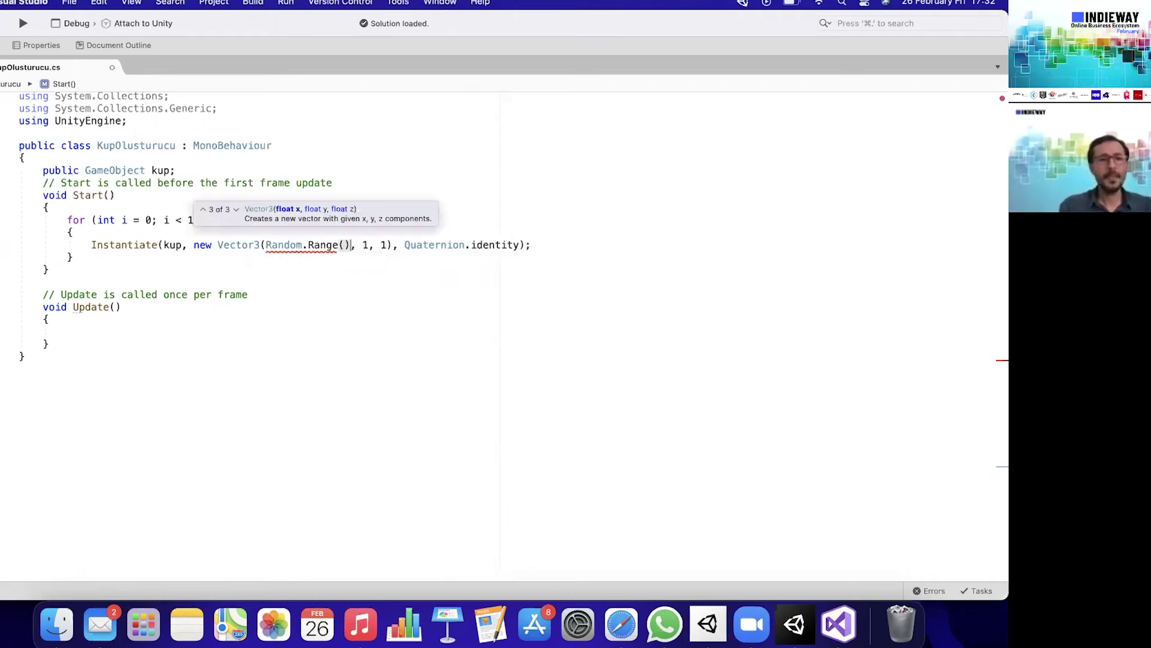
text(-)
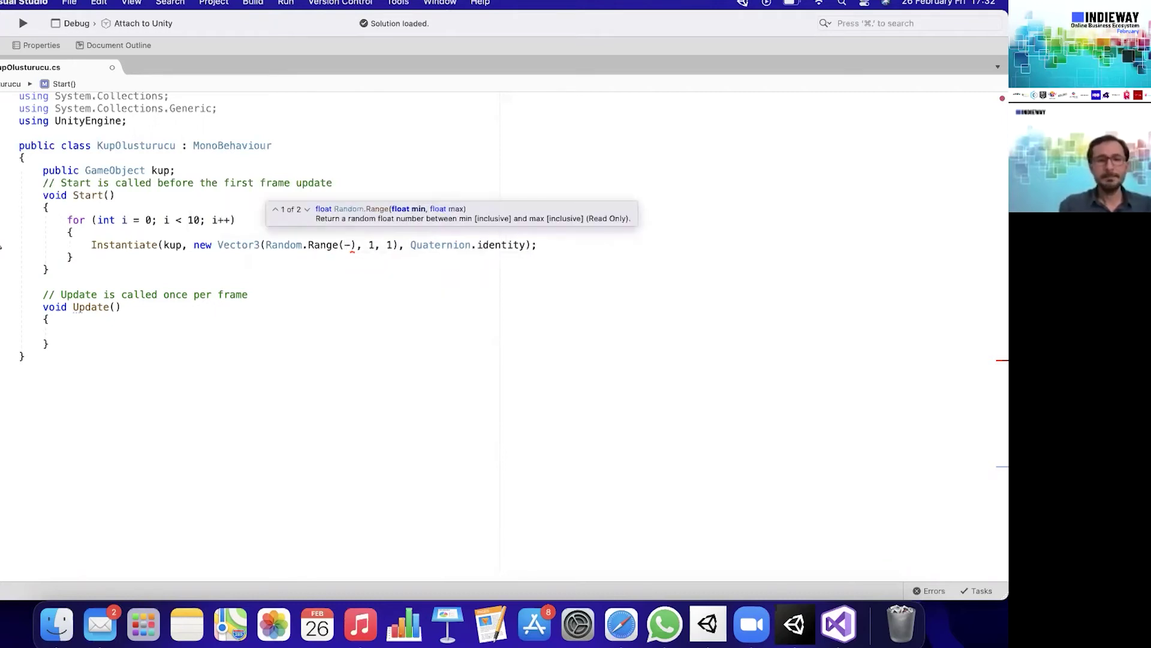
text(2,2)
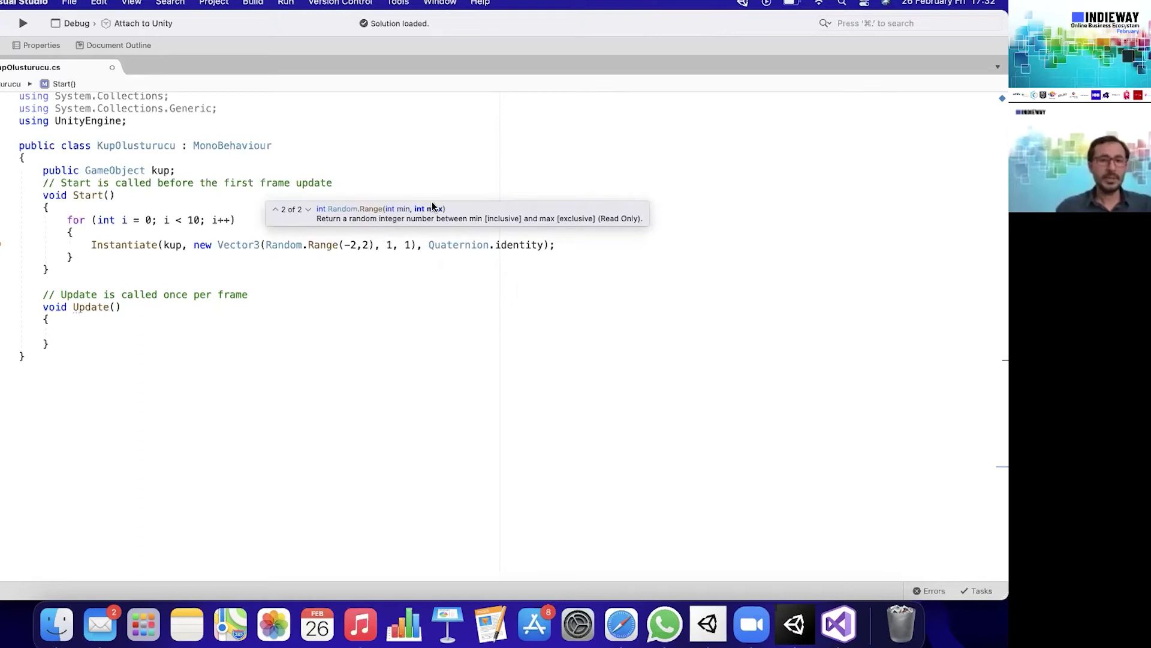
text(f)
key(Left)
key(Left)
key(Left)
text(f)
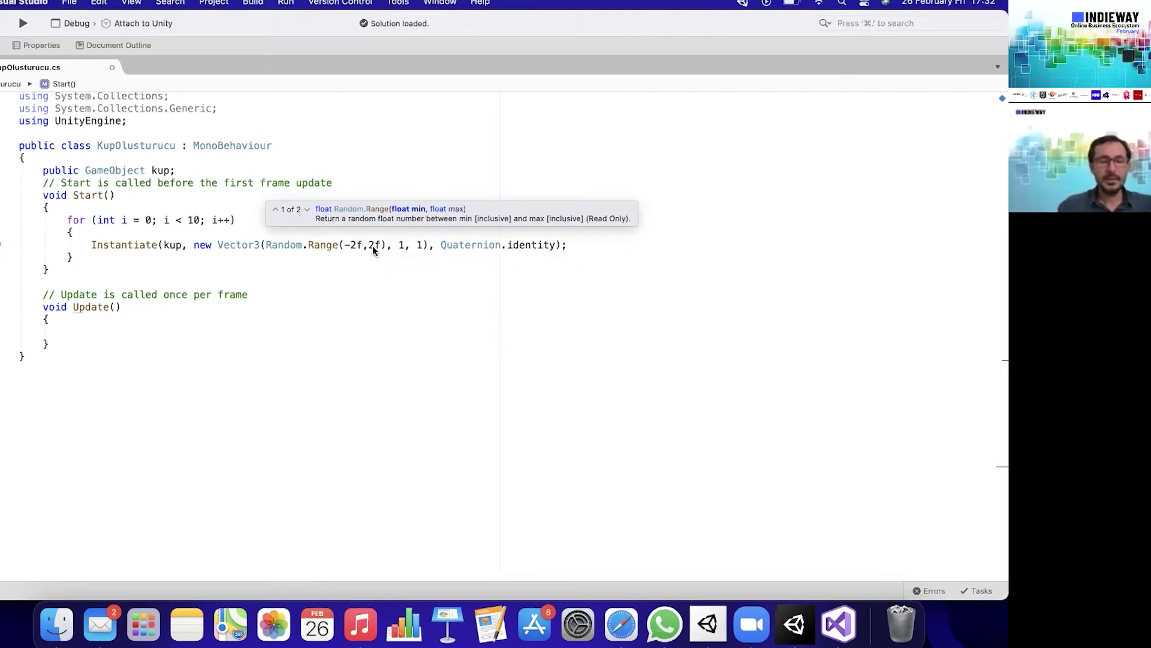
Replace the z spawn coordinate with Random.Range(-2f, 2f) as well, then return to Unity.
click(403, 246)
text(2)
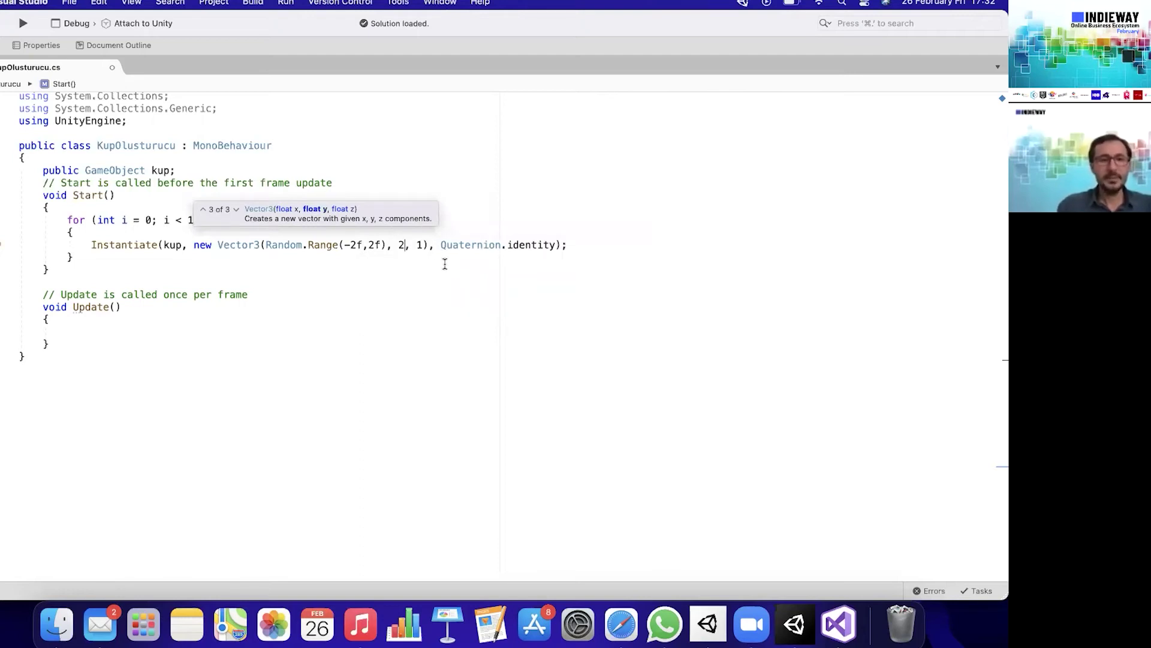
click(421, 245)
key(BackSpace)
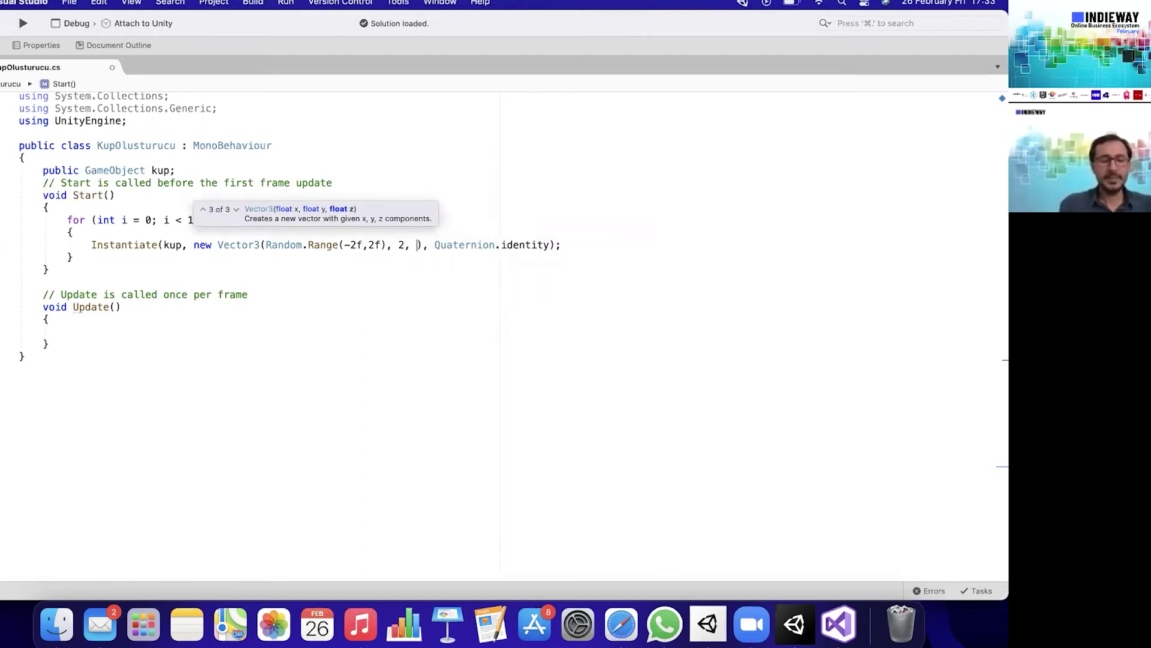
text(Ran)
key(Return)
text(.ra)
key(Return)
text(()
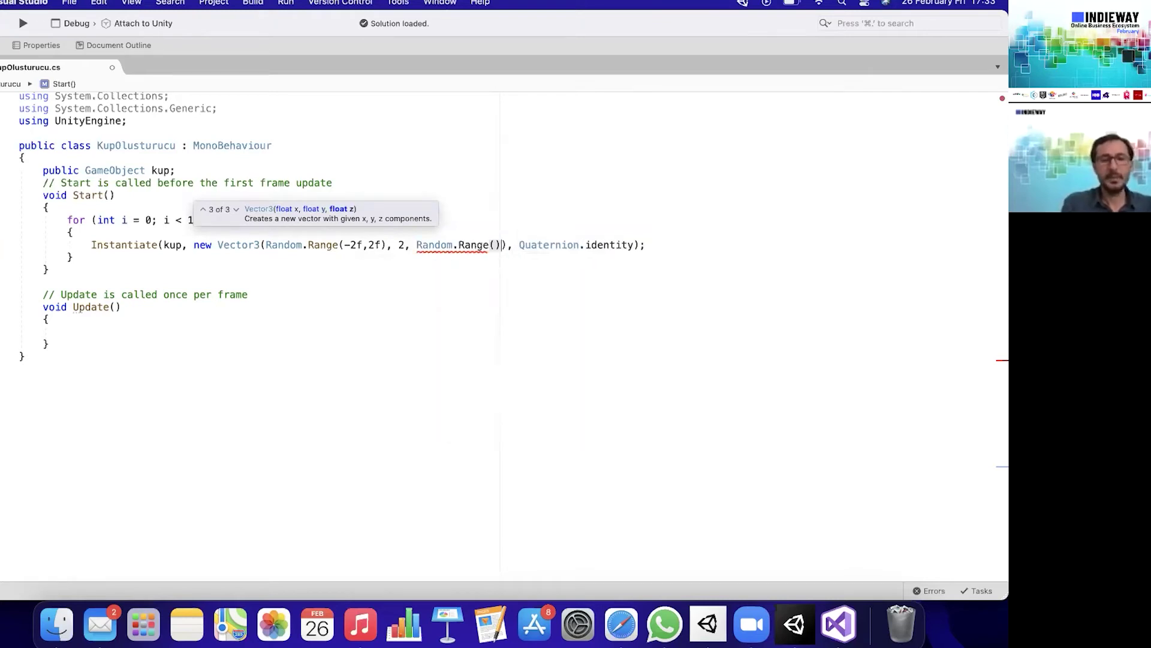
text(-2f,2)
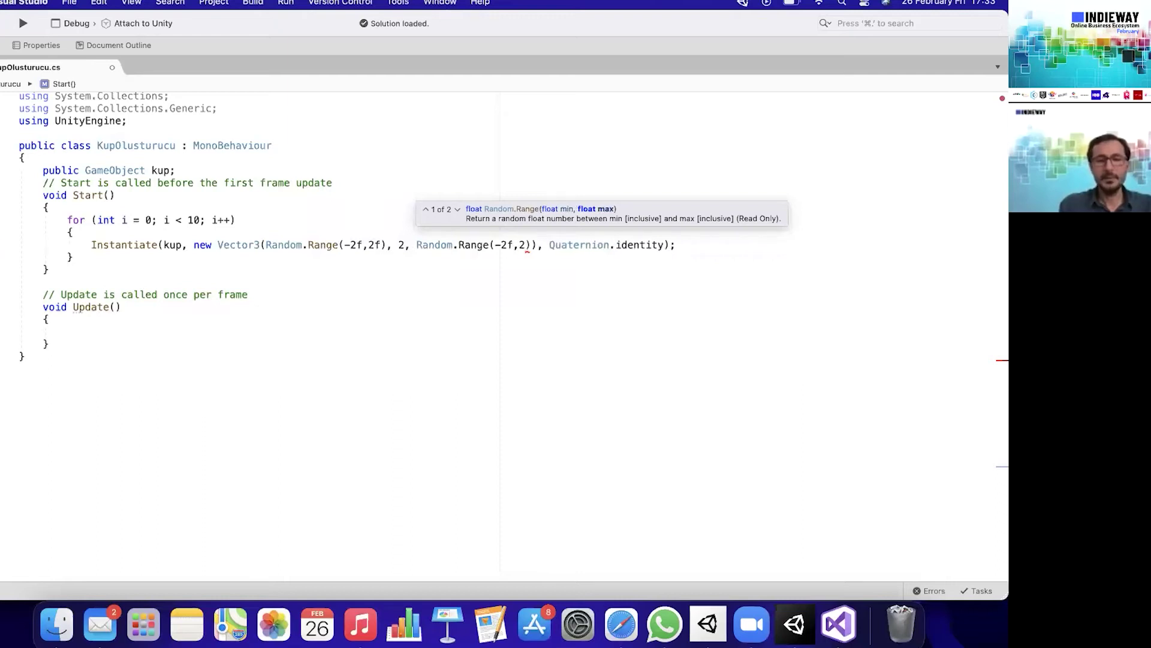
text(f)
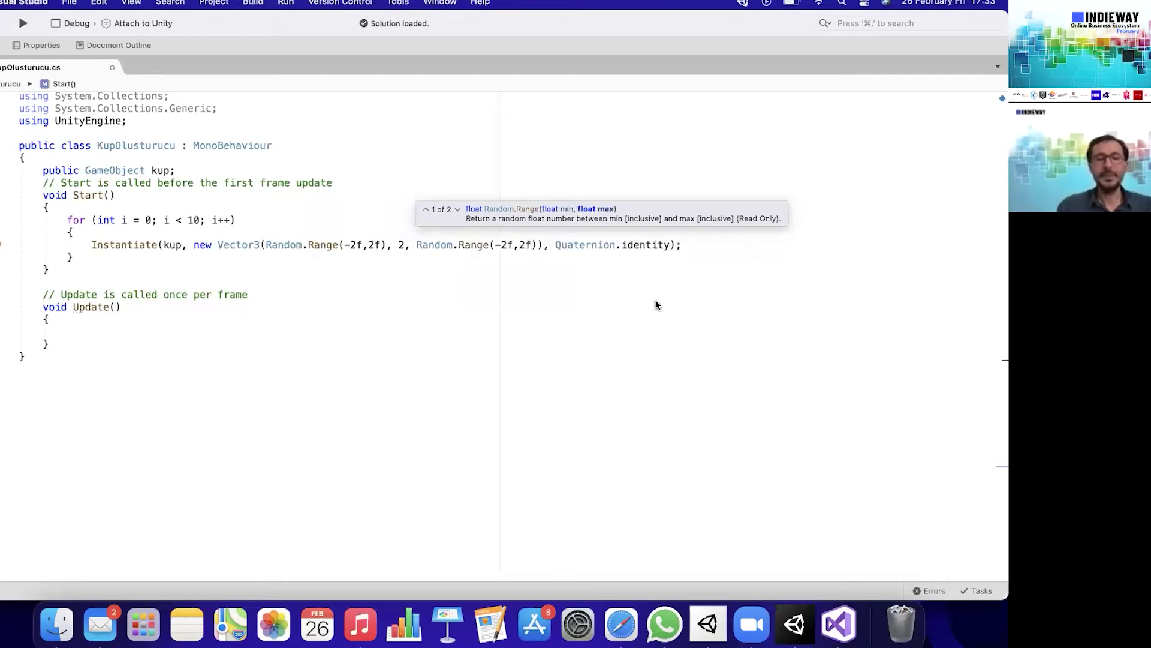
click(510, 291)
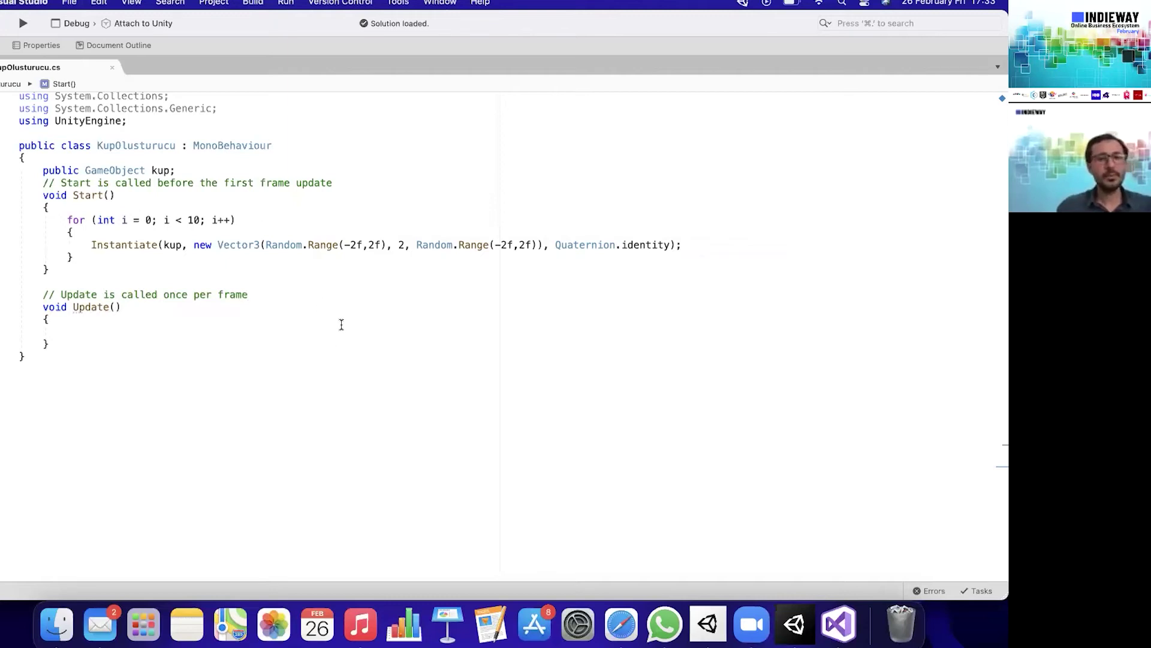
click(795, 624)
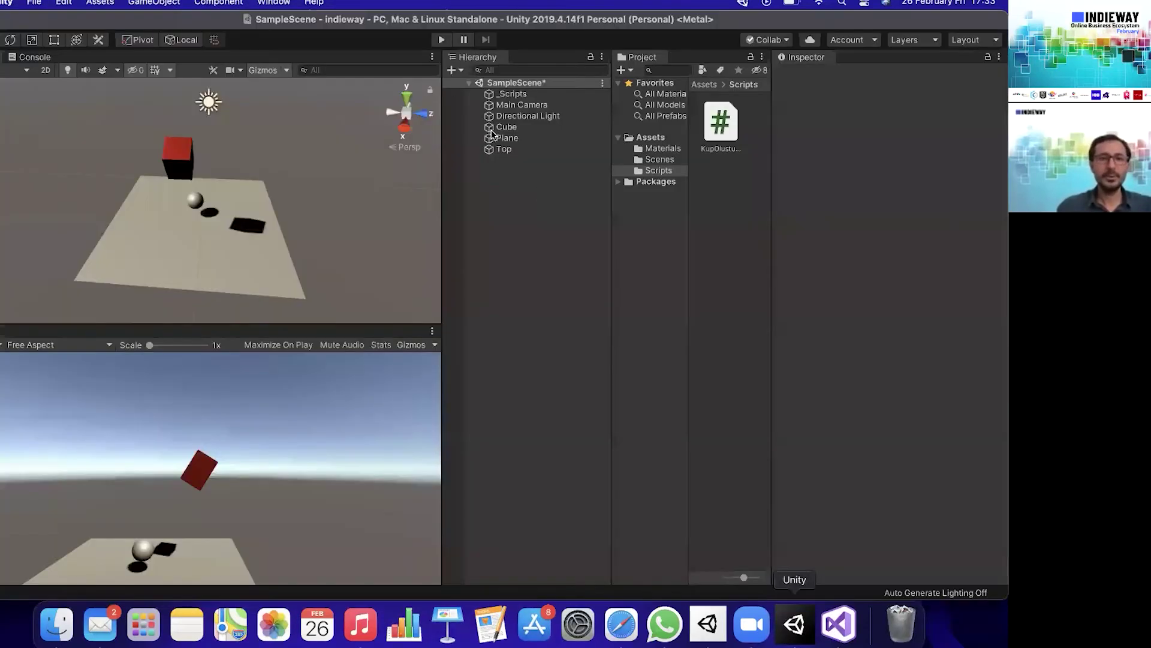
Play the scene to watch ten Top(Clone) spheres spawn at random spots, stop it, and save.
click(441, 40)
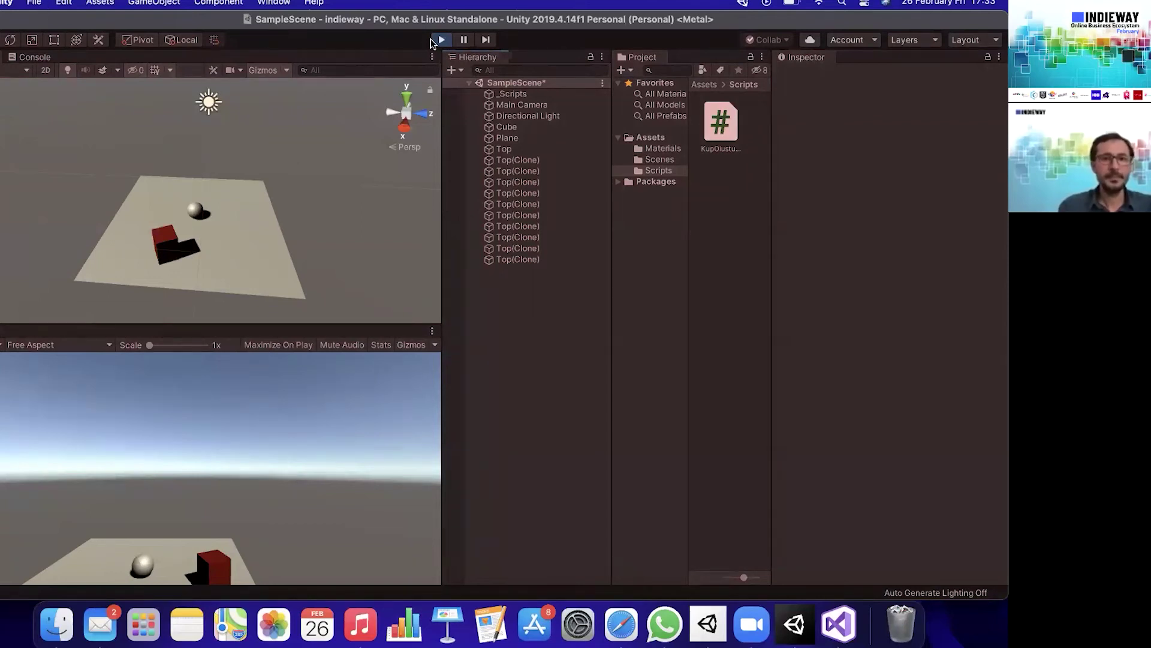
click(441, 40)
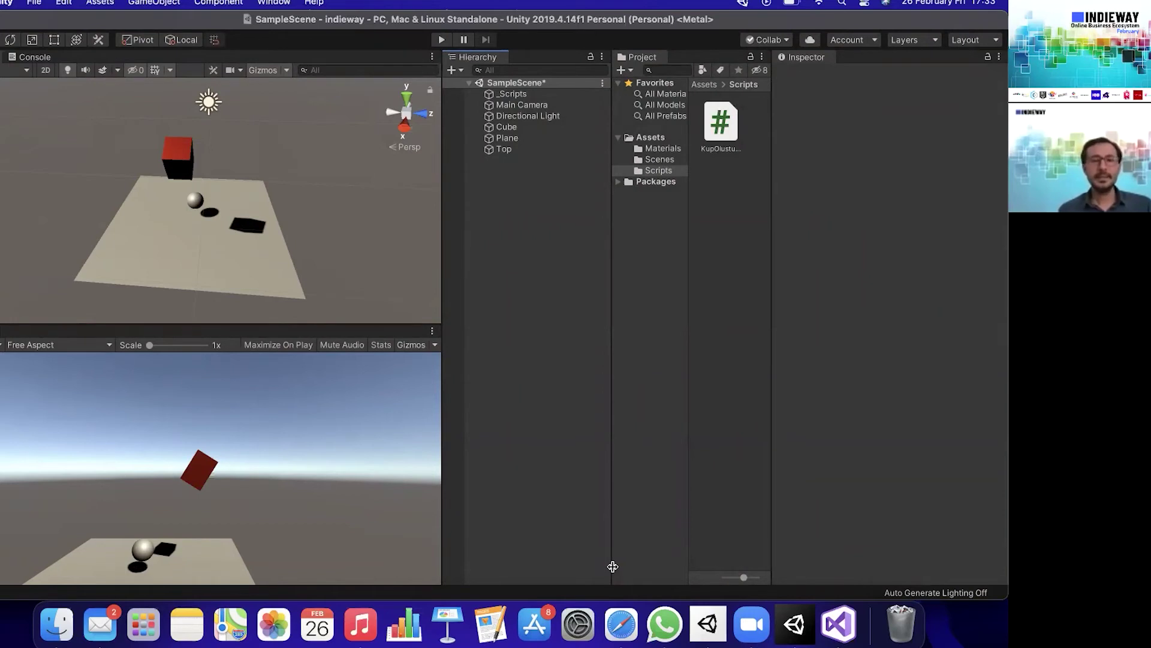
key(ctrl+s)
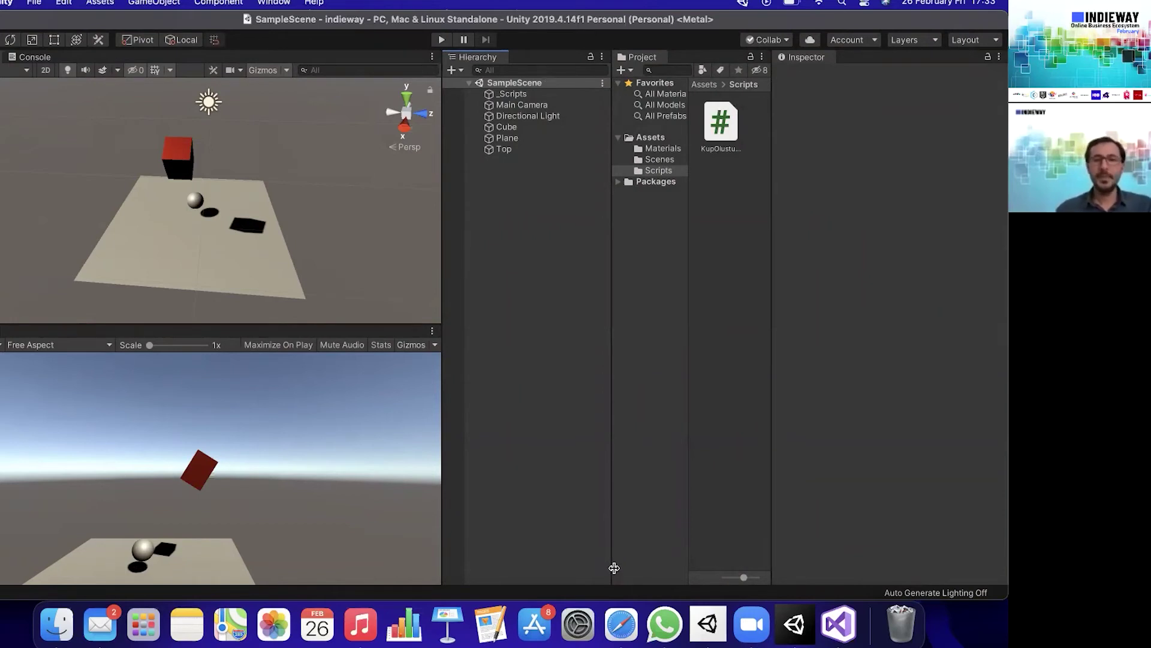
click(826, 628)
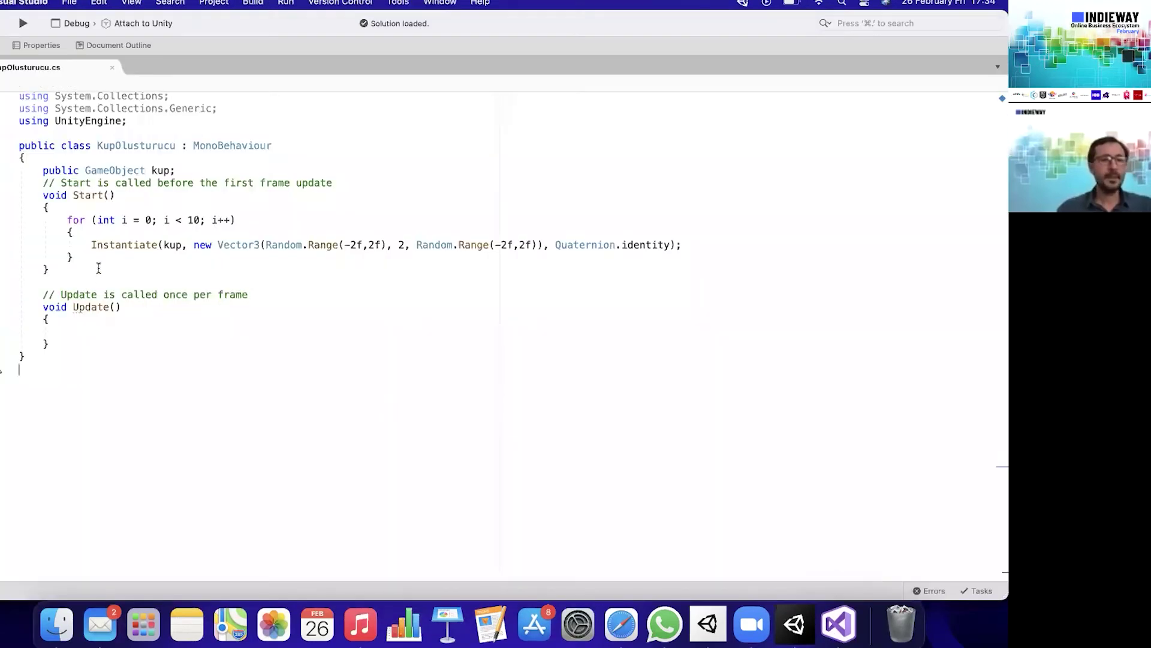
click(96, 265)
click(97, 256)
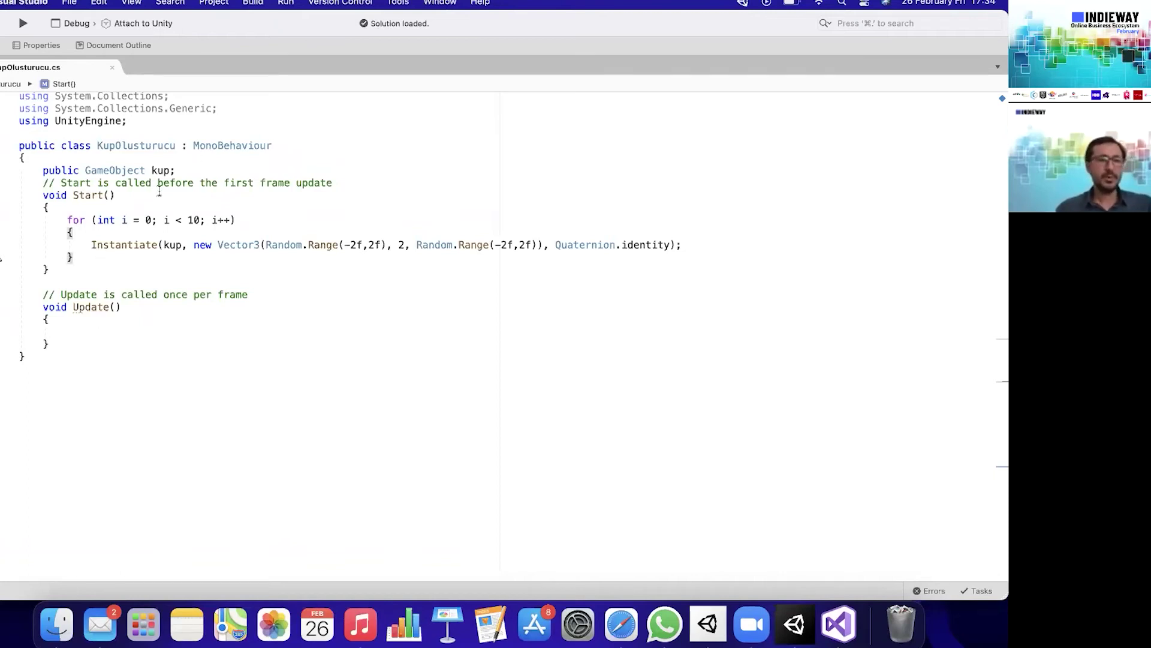
click(795, 624)
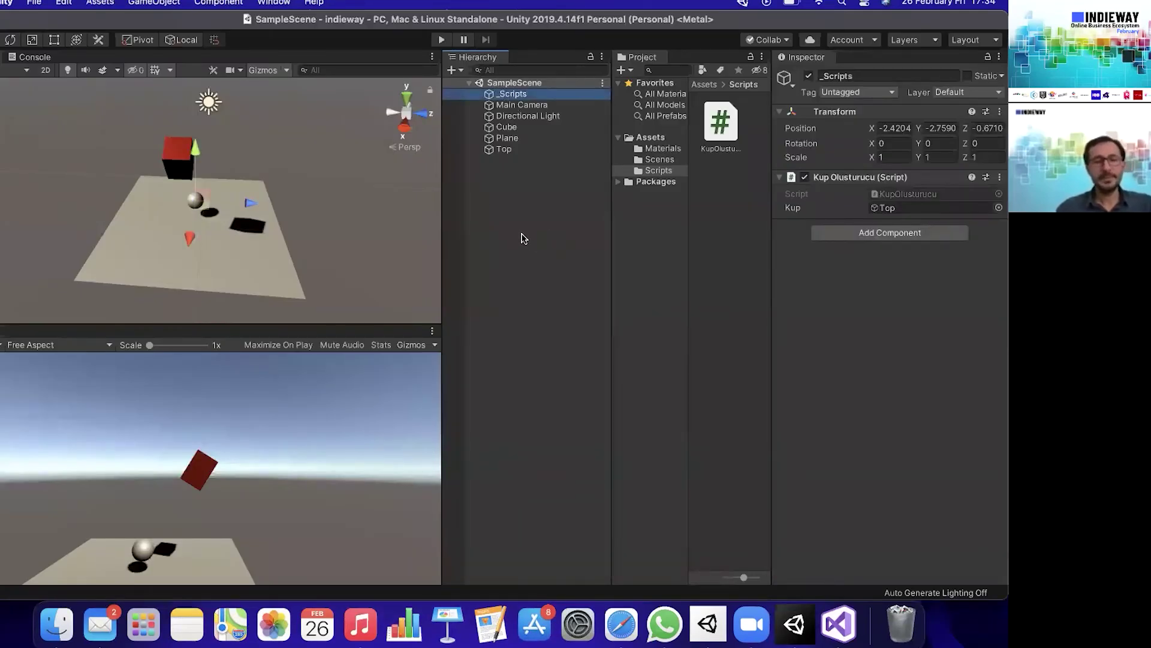
Create a C# script named Kup, attach it to the Cube, and open it for editing.
right_click(719, 203)
mouse_move(804, 209)
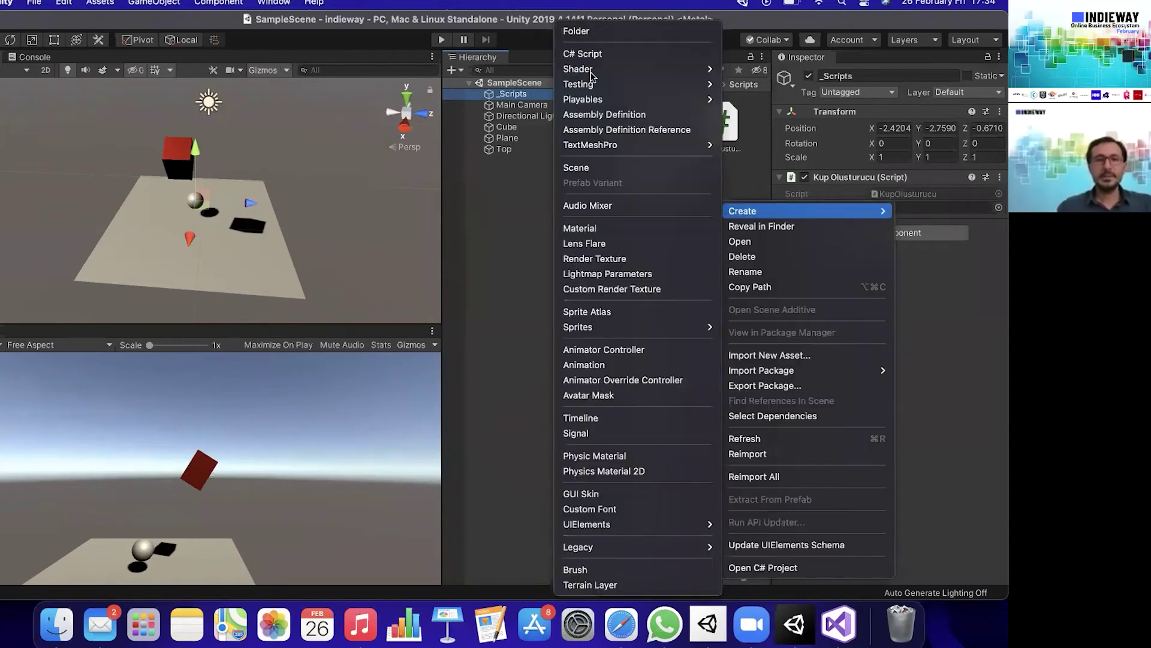
click(585, 54)
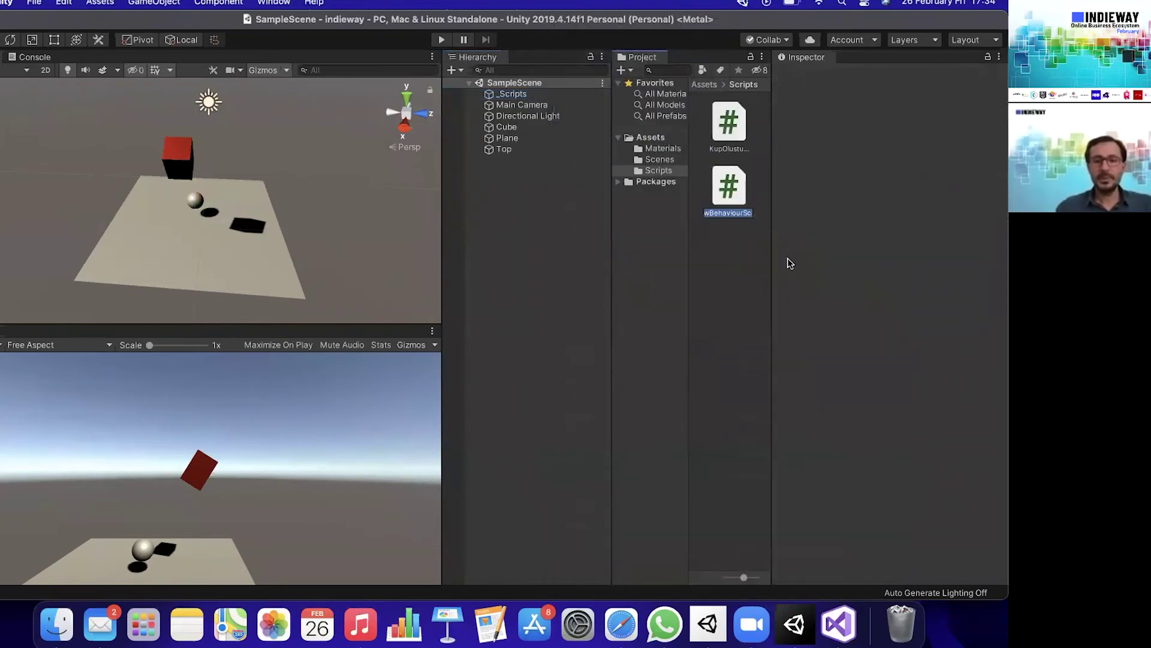
text(Kup)
key(Return)
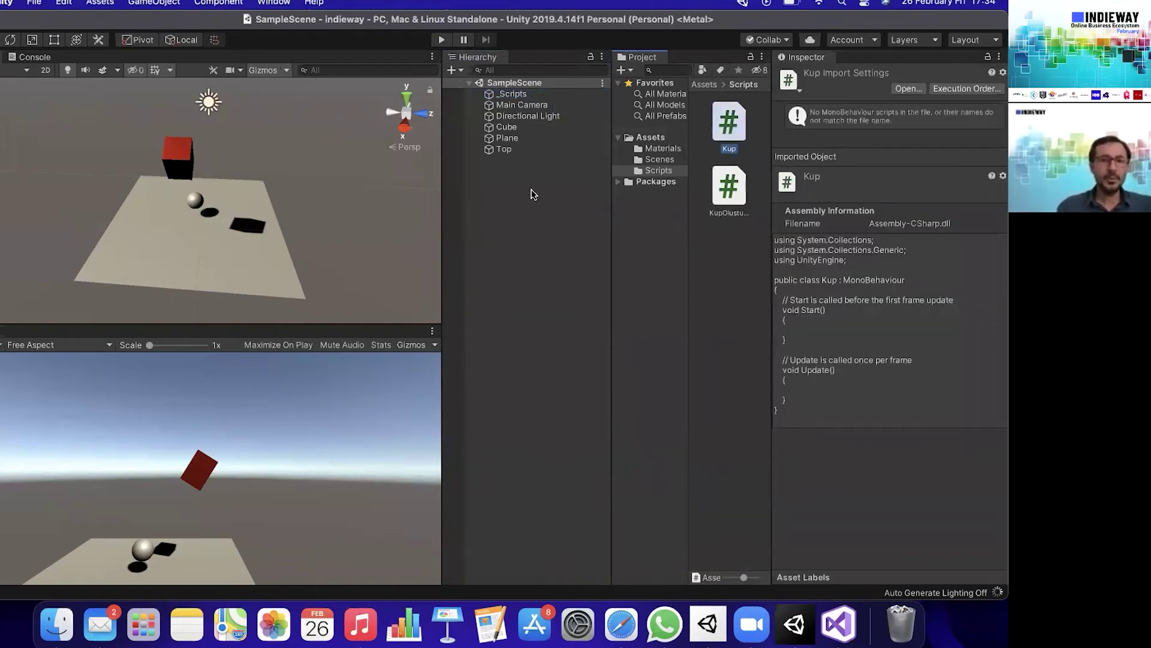
drag(518, 138, 508, 129)
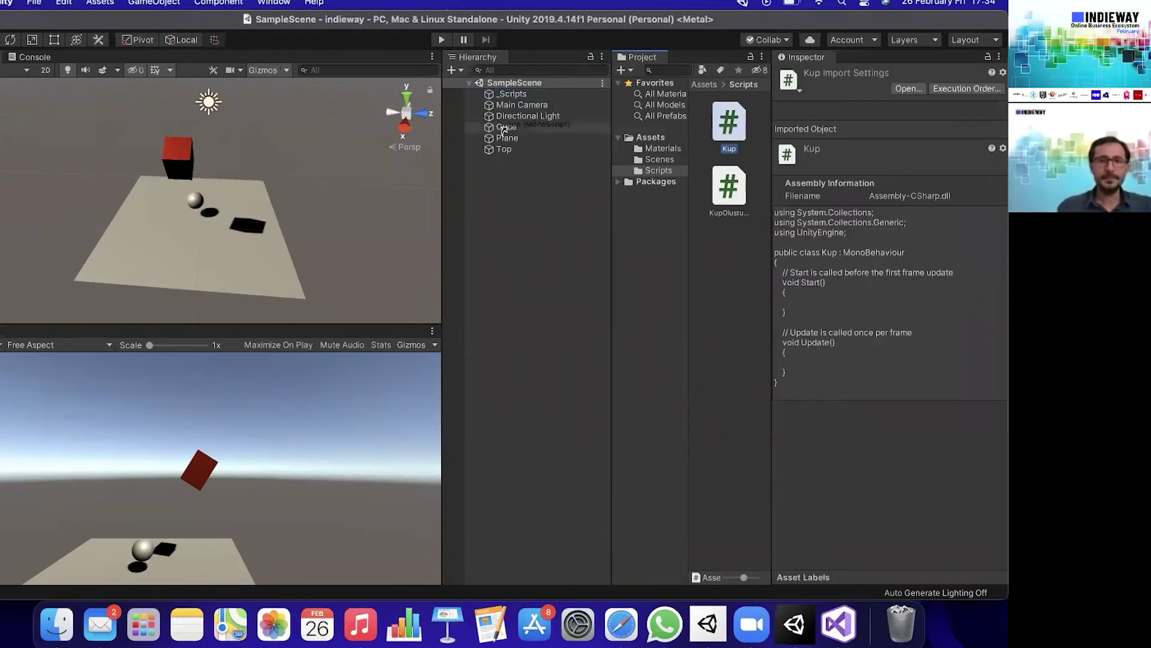
click(507, 127)
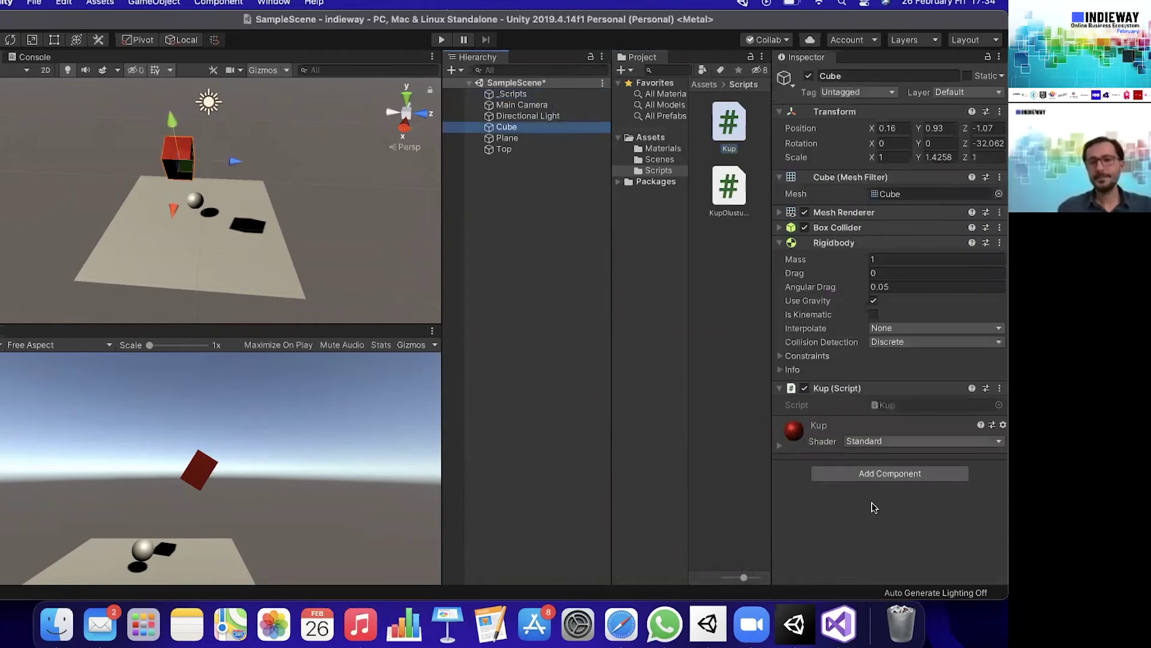
double_click(892, 403)
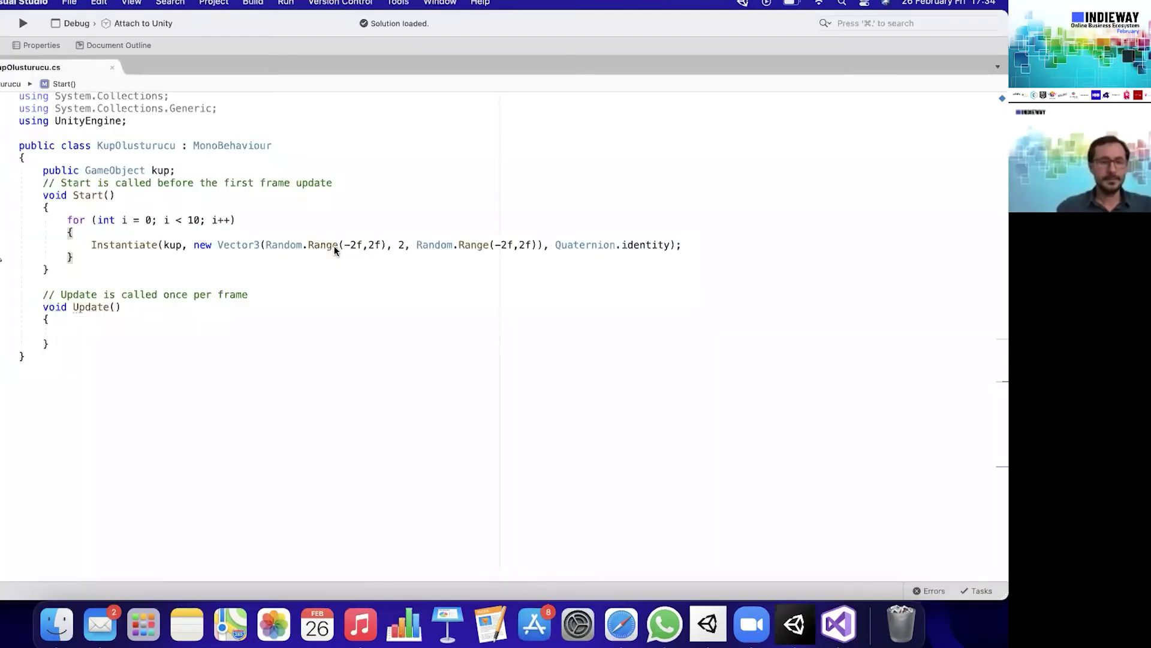
Open Kup.cs in Visual Studio in a tab next to KupOlusturucu.cs.
key(super+Tab)
drag(737, 115, 287, 56)
key(super+Tab)
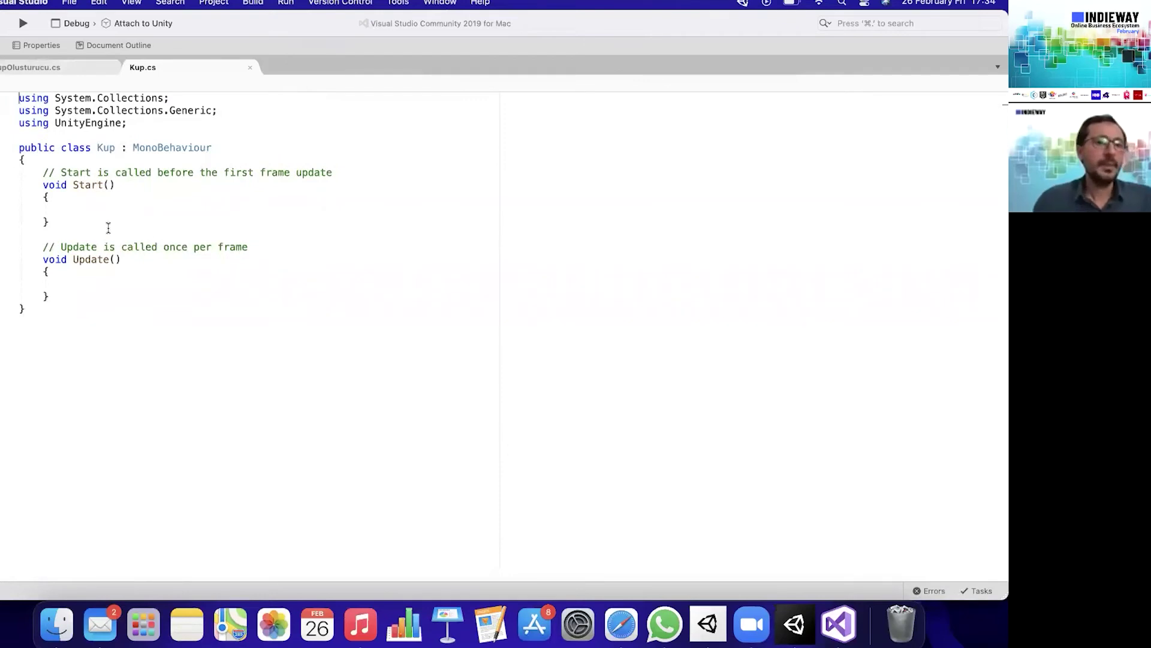
click(84, 295)
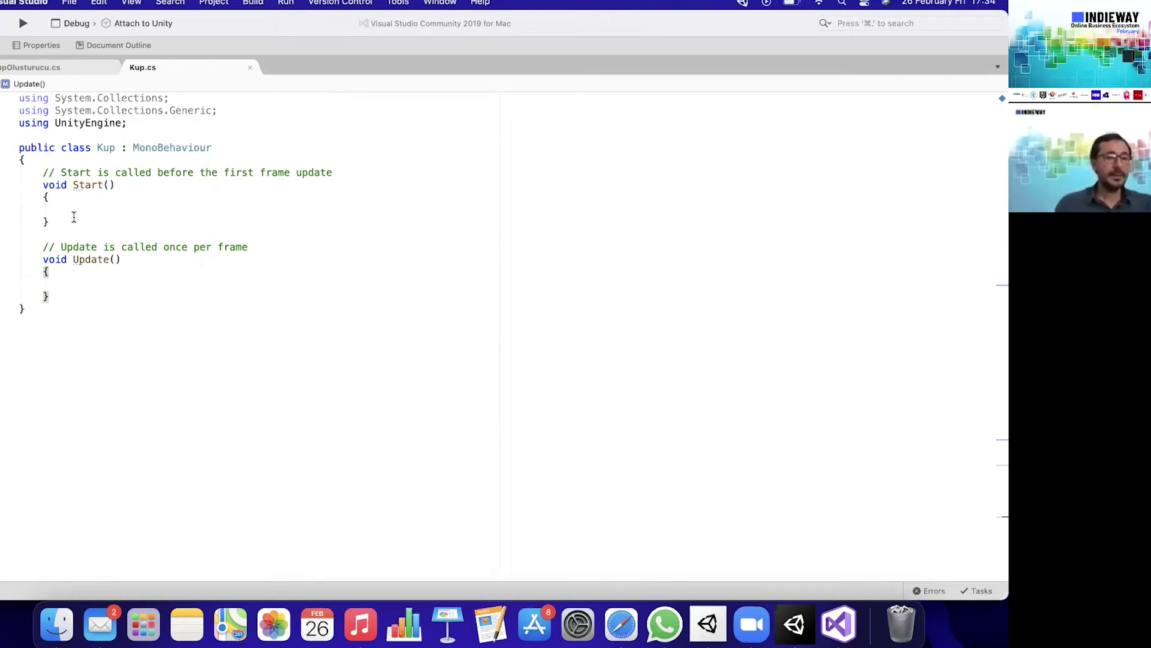
Highlight the Start and Update methods in turn to explain what each does.
drag(74, 217, 26, 175)
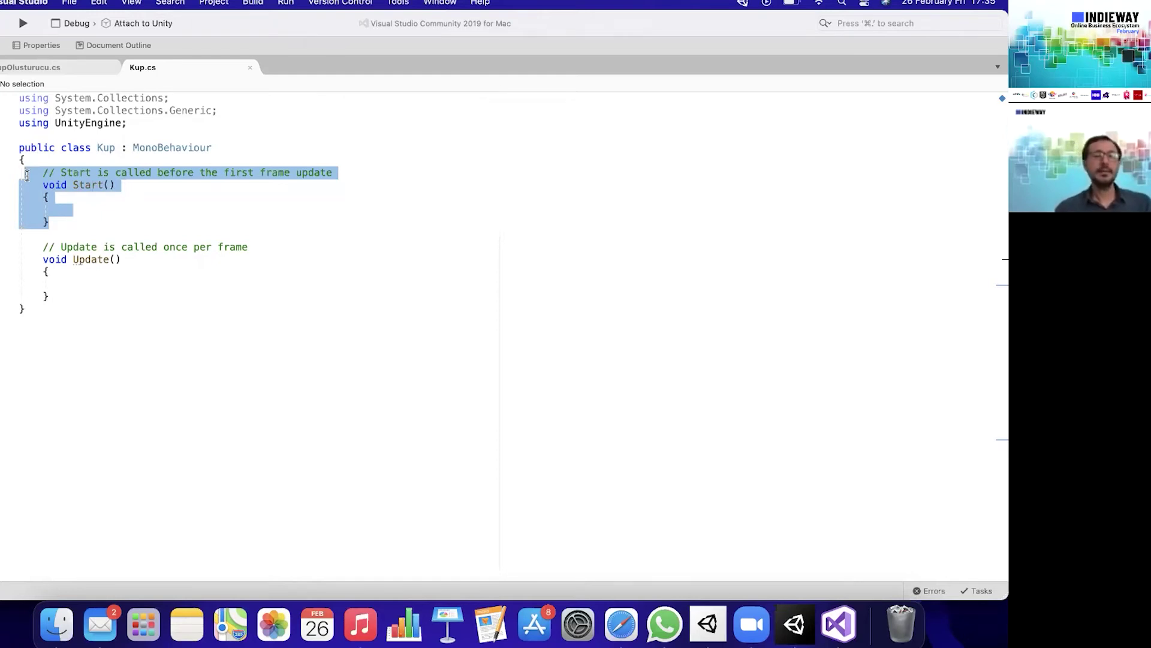
click(68, 220)
drag(65, 216, 37, 173)
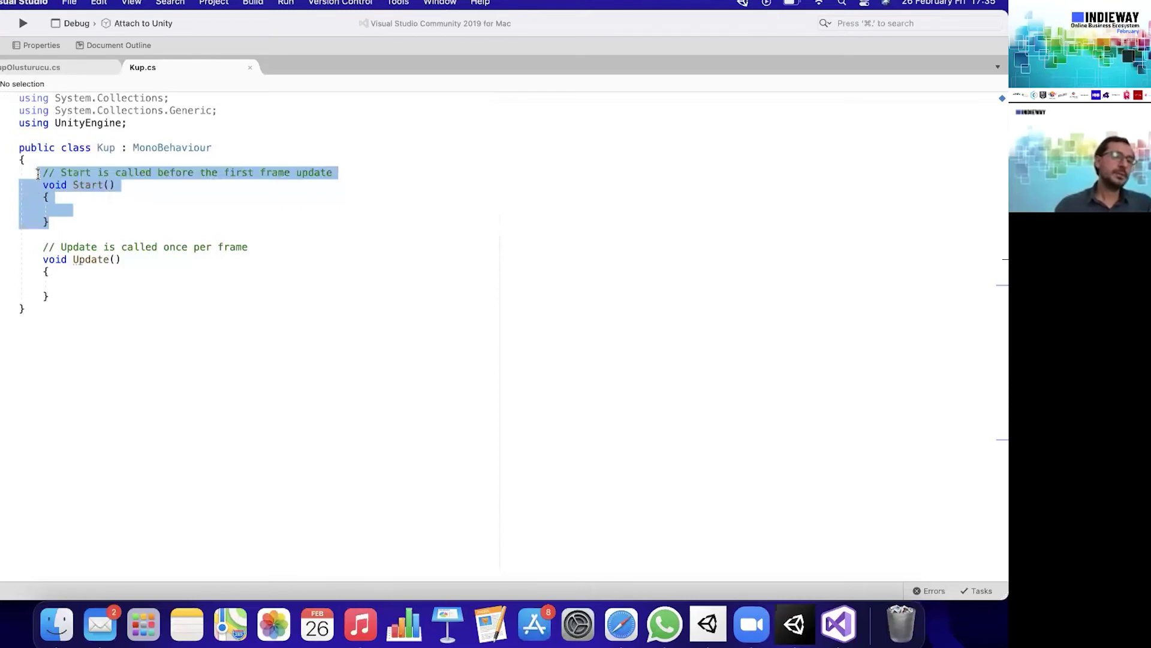
click(60, 224)
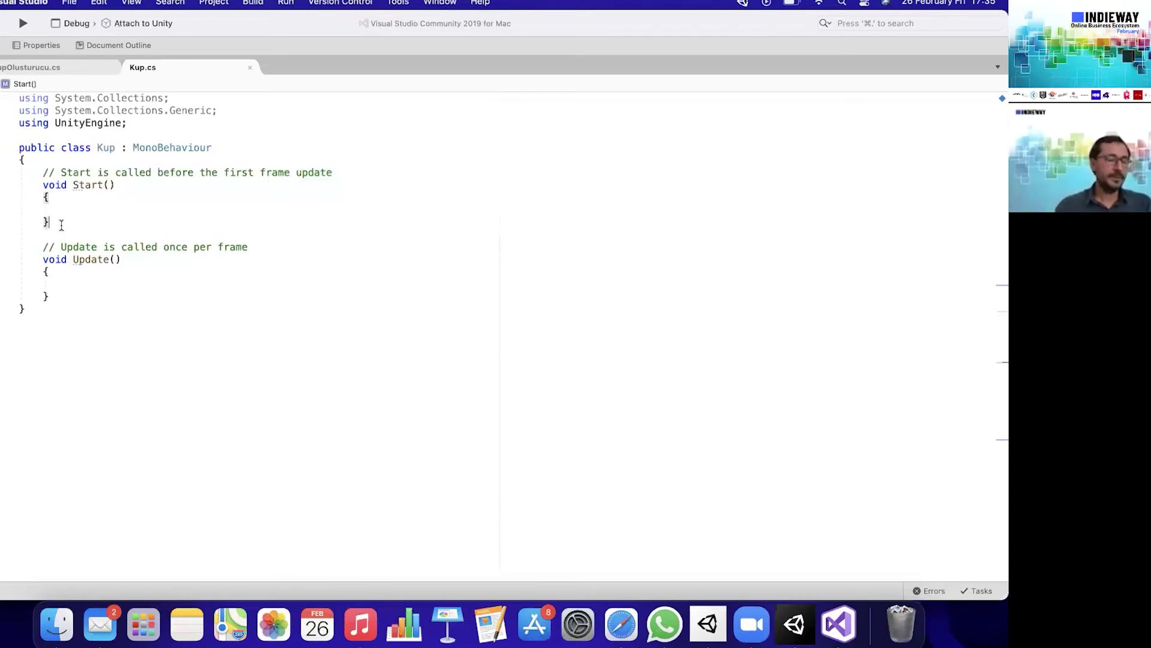
drag(67, 295, 26, 246)
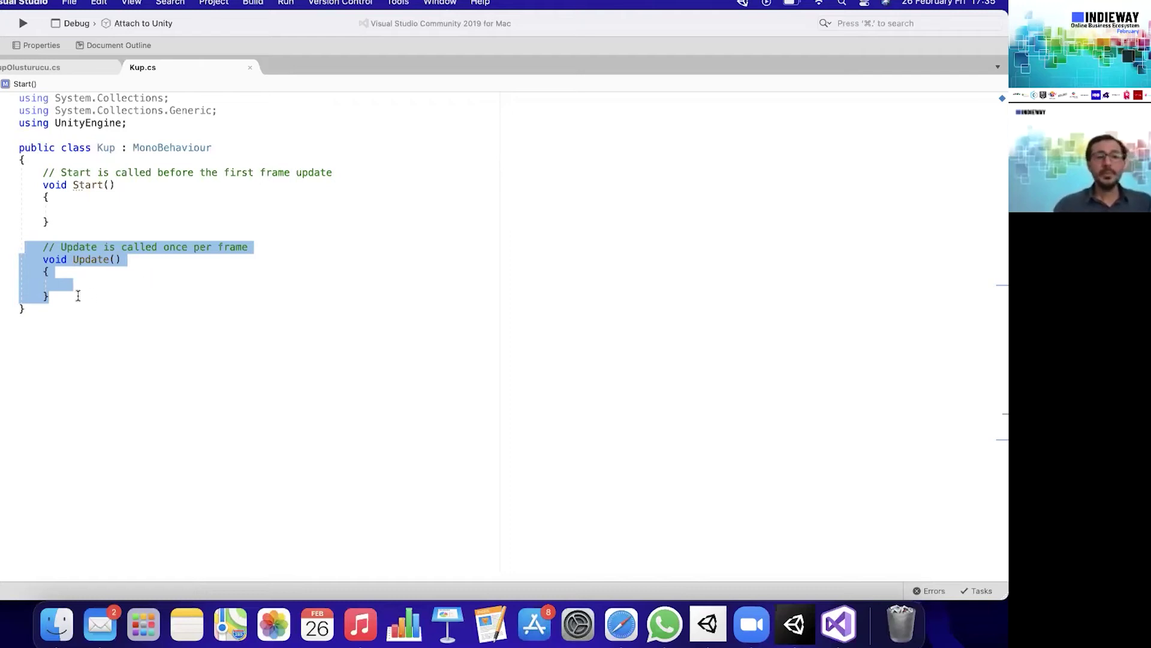
click(75, 296)
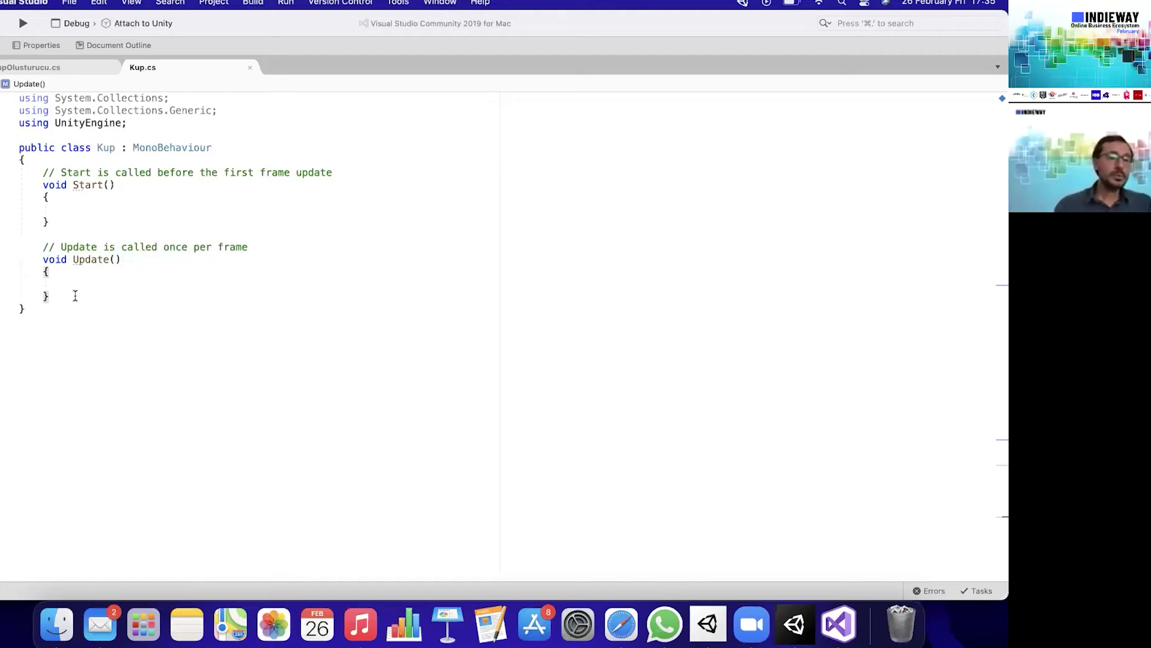
drag(75, 296, 44, 259)
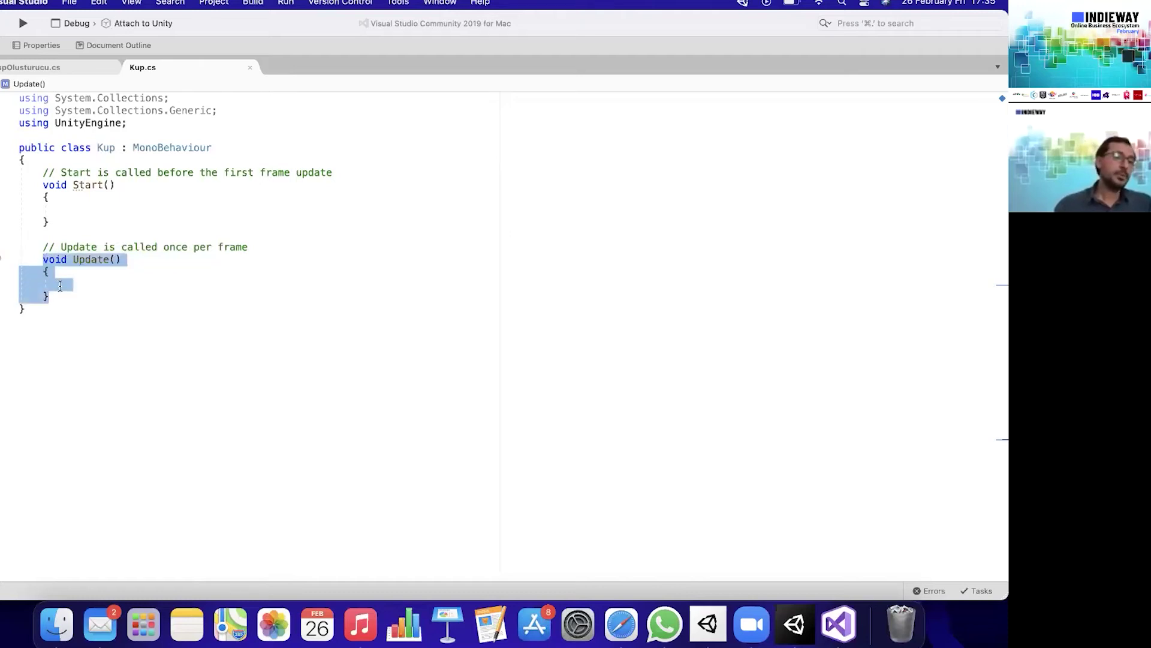
click(60, 286)
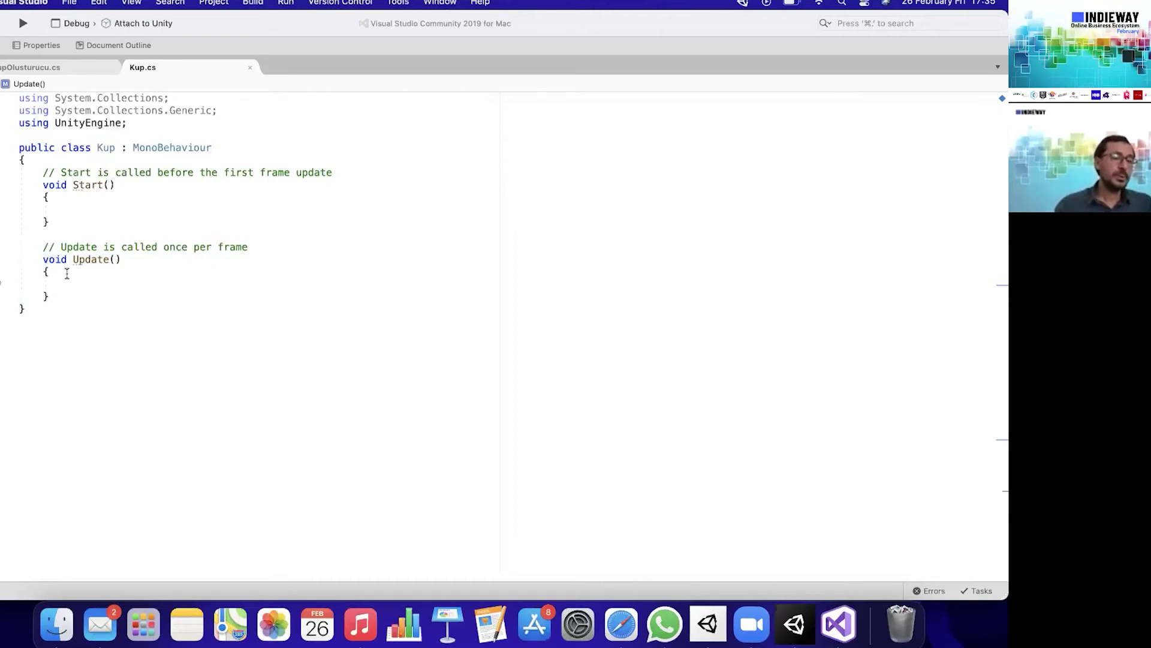
click(86, 198)
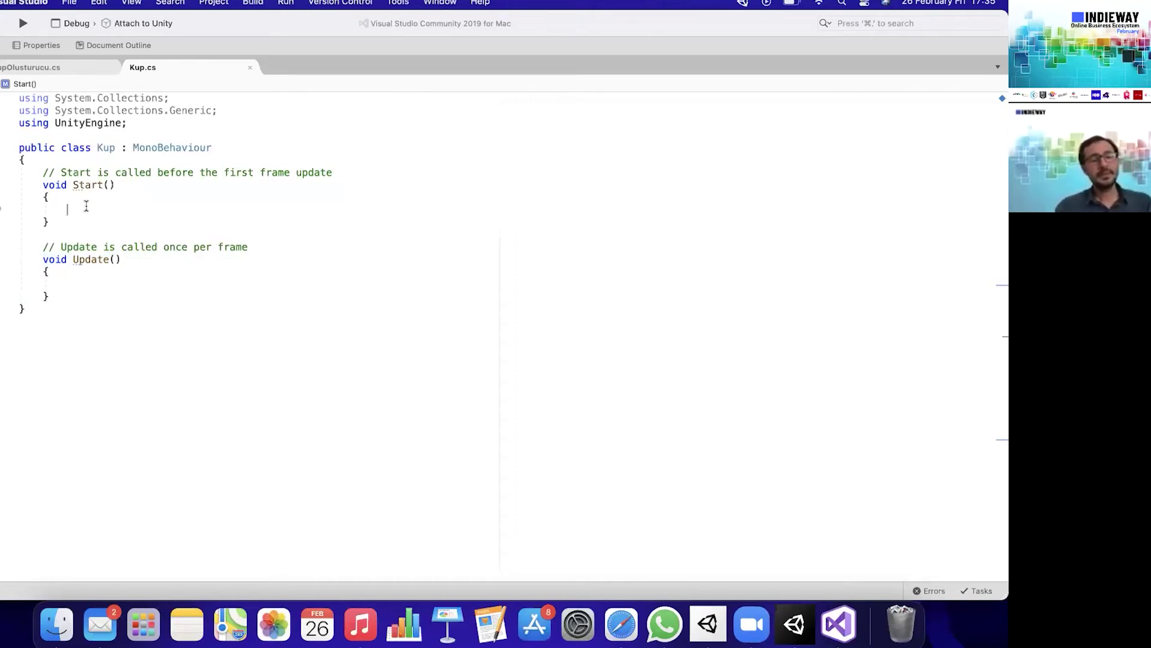
click(74, 293)
Below Update(), insert an OnCollisionEnter stub with Debug.Log("Çarpışma Gerçekleşti") and save Kup.cs.
key(Return)
text(oncol)
key(Return)
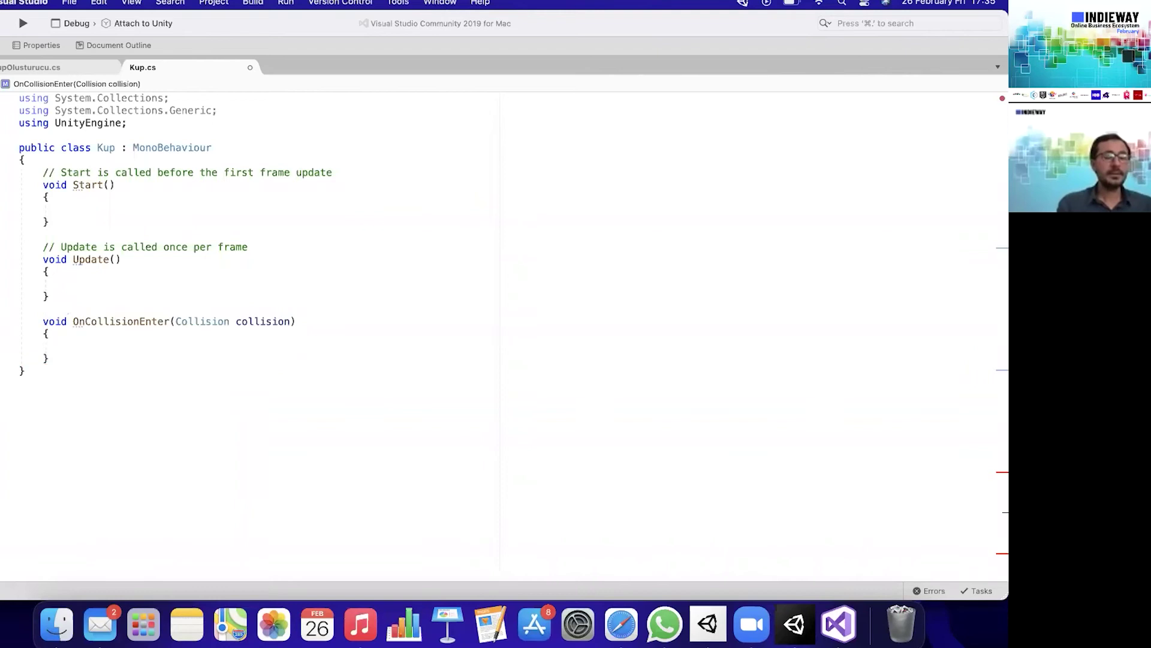
click(152, 341)
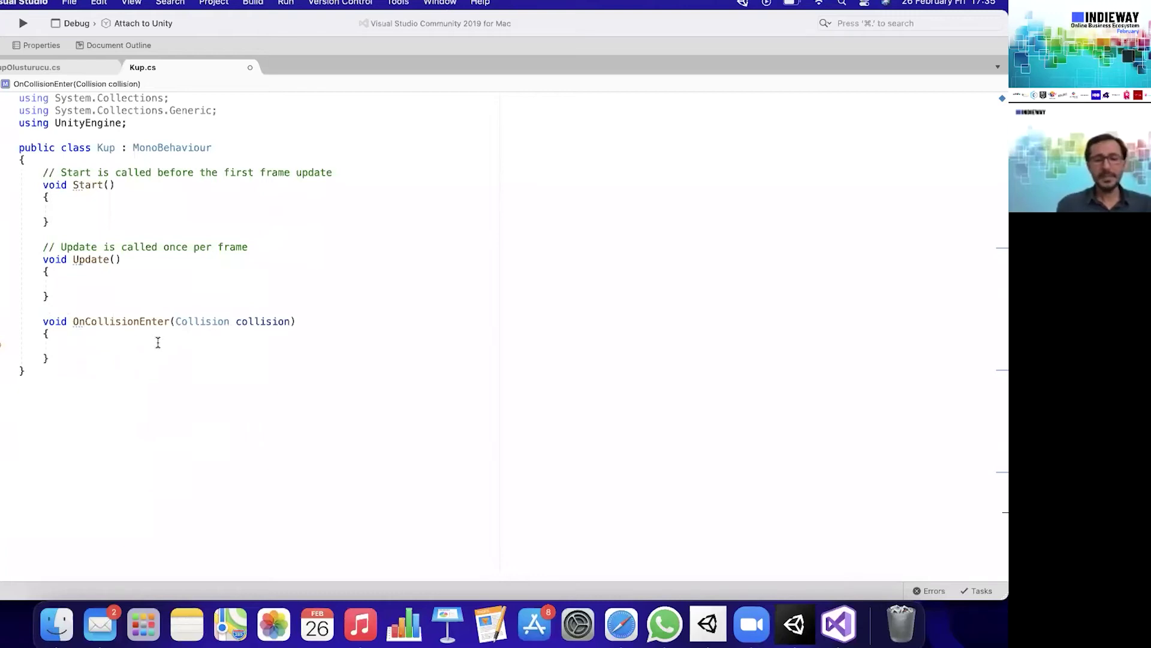
text(Debu)
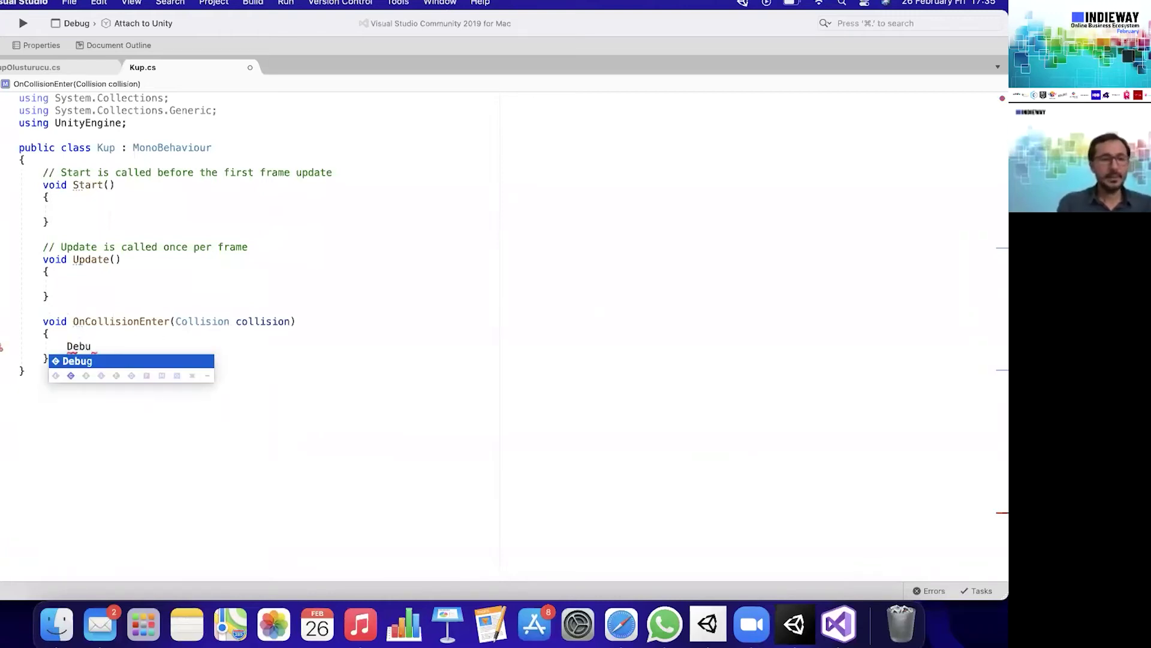
text(g.Log(";Çarpışma Gerçekleşti)
key(super+s)
click(370, 362)
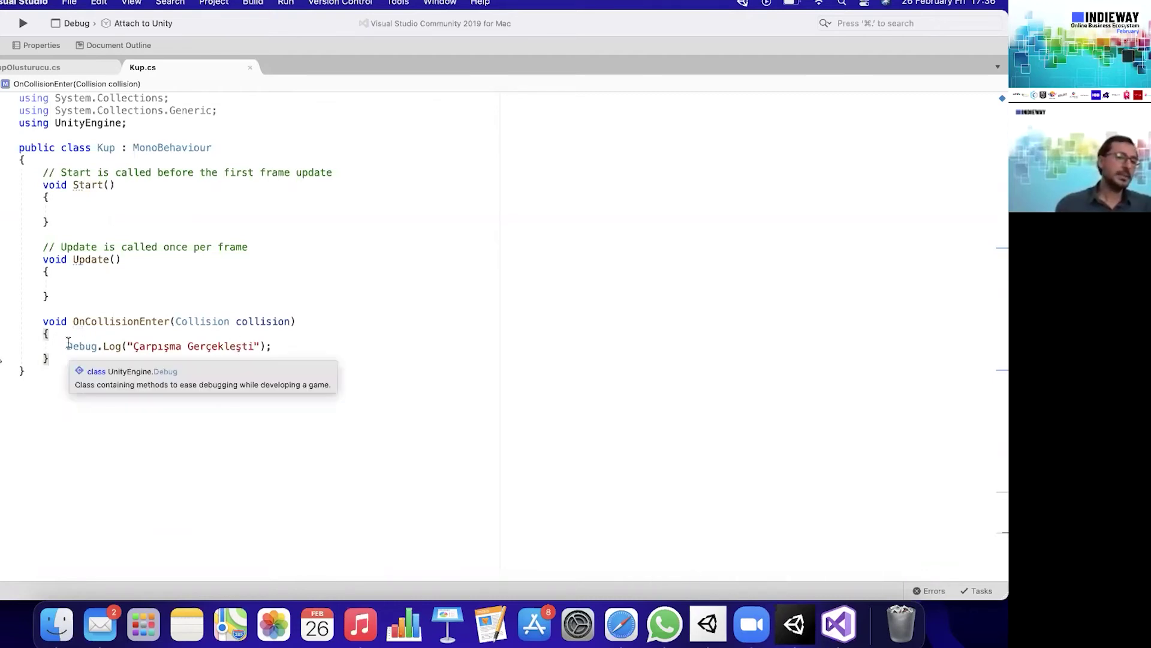
click(305, 348)
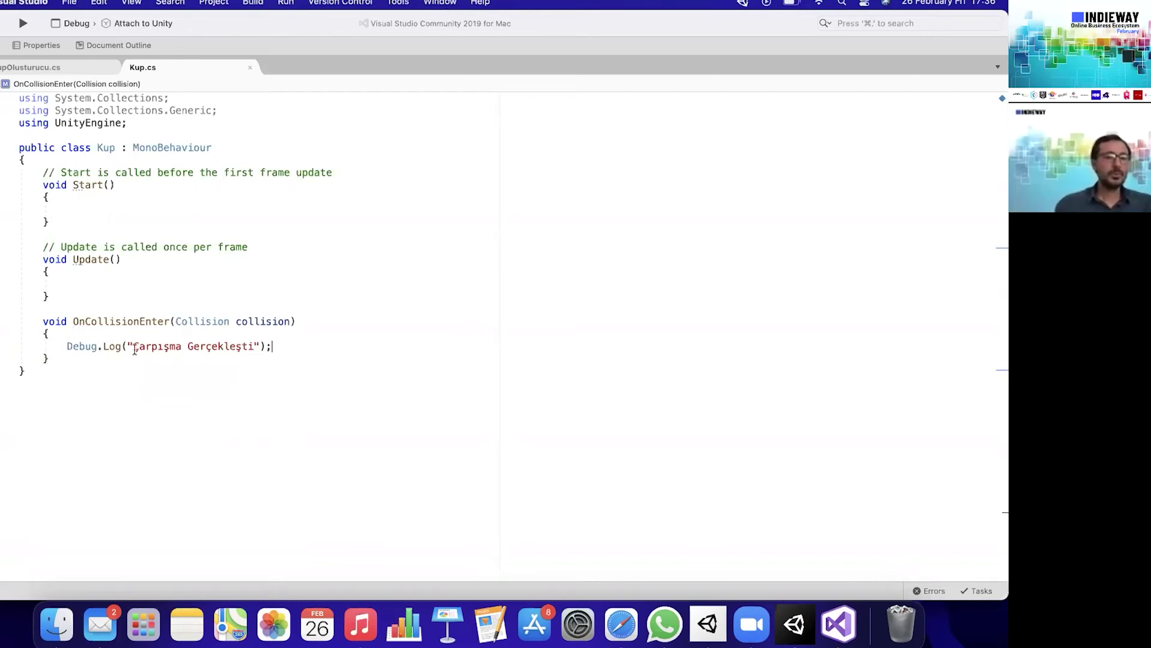
Bring Unity to the front and switch the editor to the 2 by 3 layout.
click(784, 616)
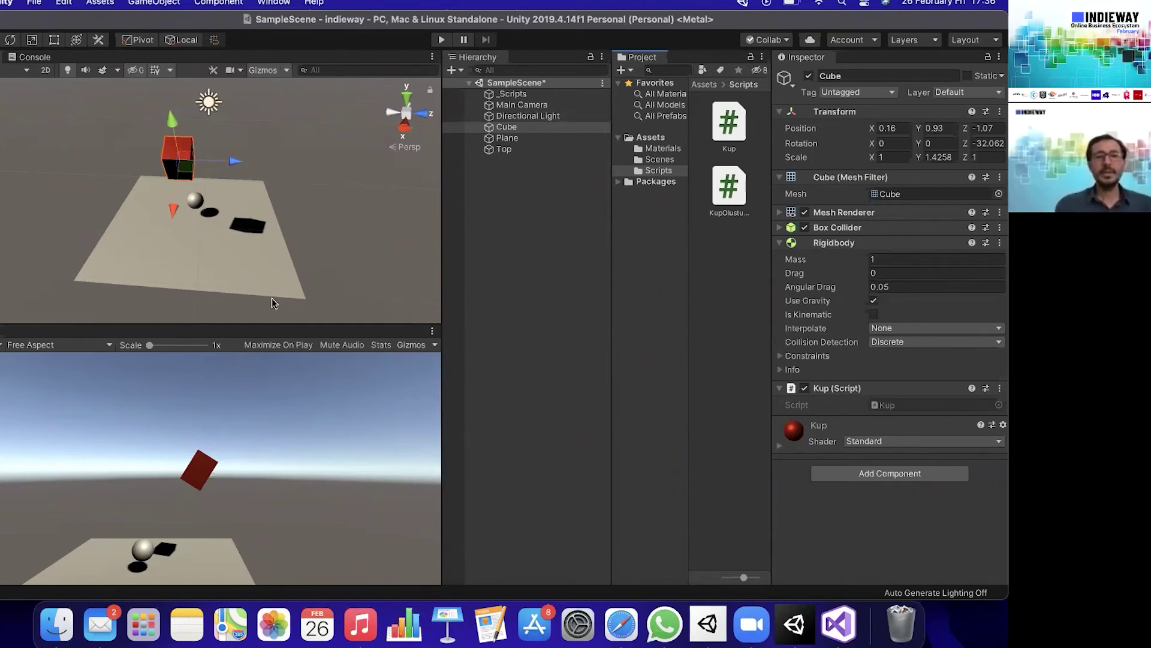
click(972, 39)
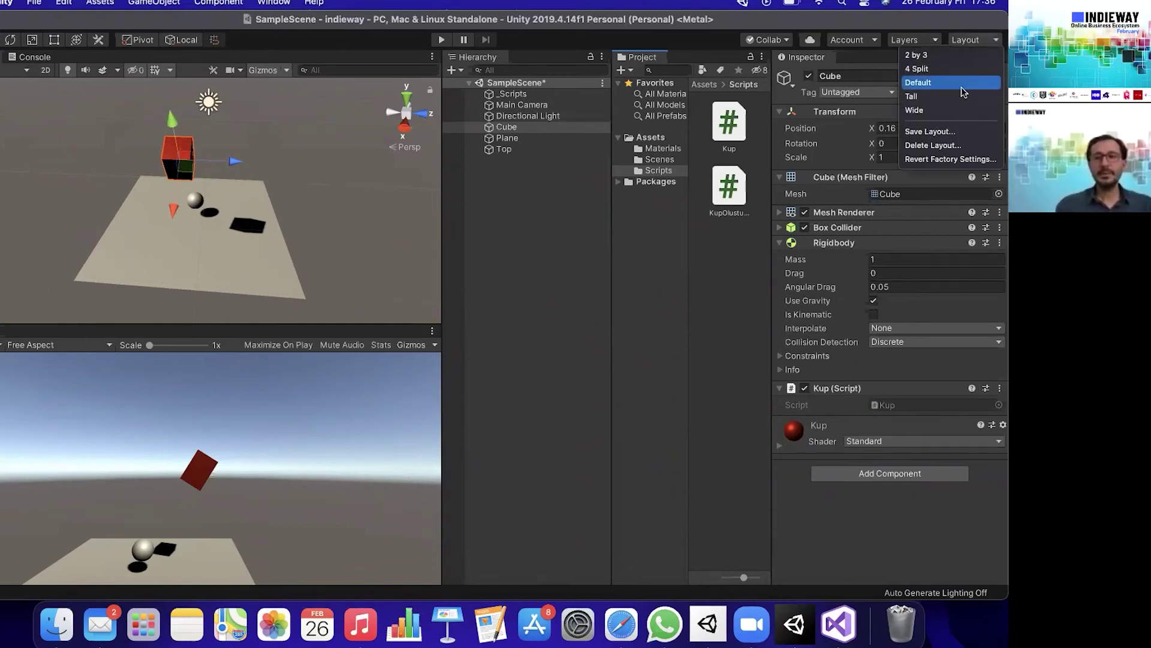
click(960, 83)
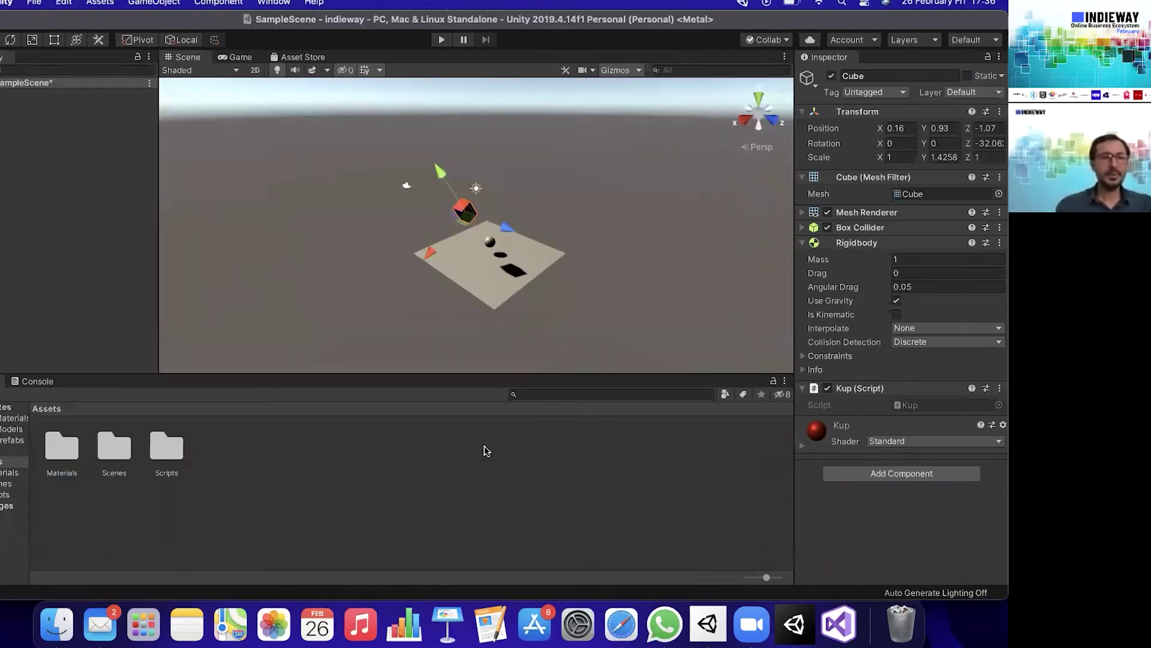
click(964, 40)
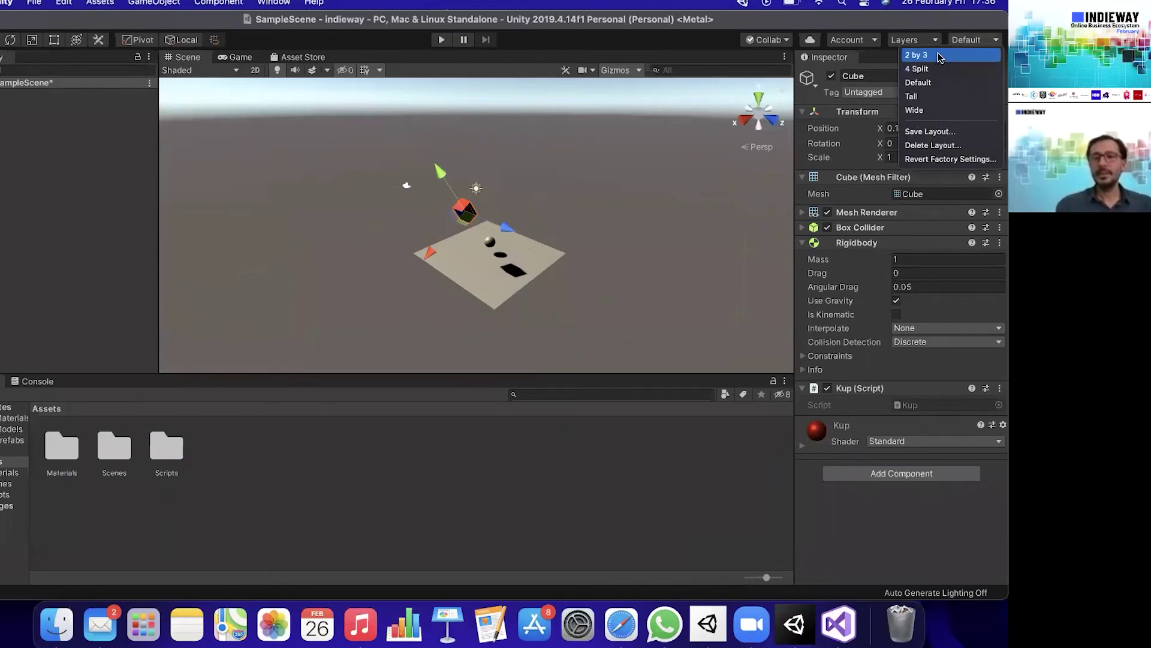
click(938, 54)
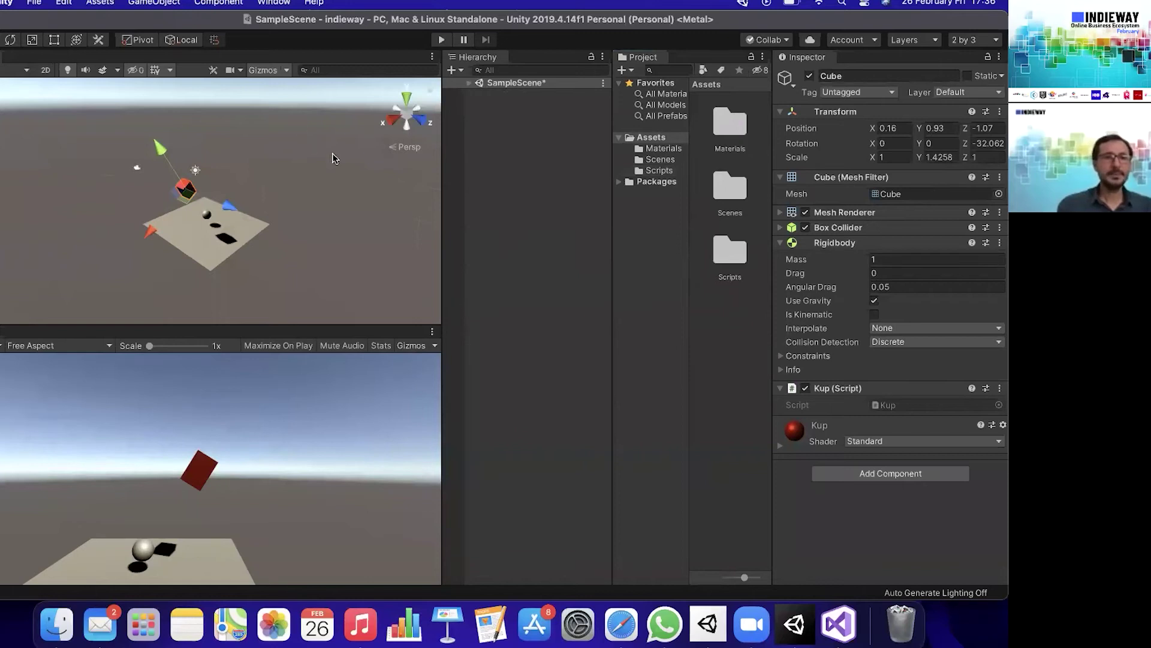
Open the Console window and dock it beside the Scene view.
click(277, 3)
mouse_move(327, 207)
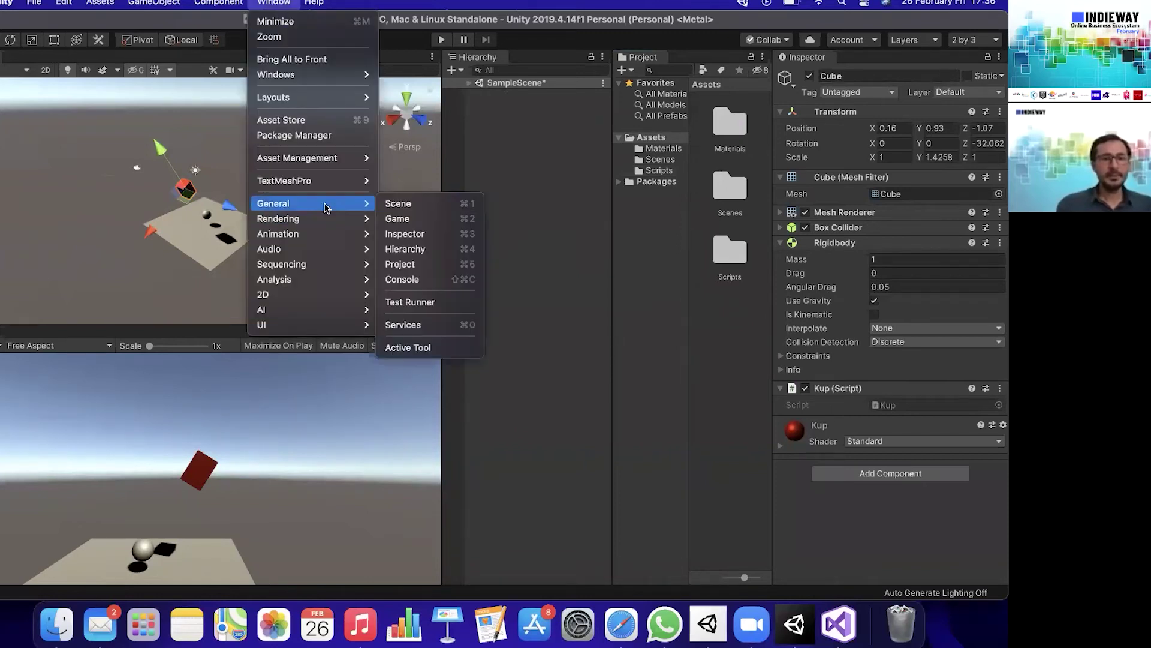
click(408, 279)
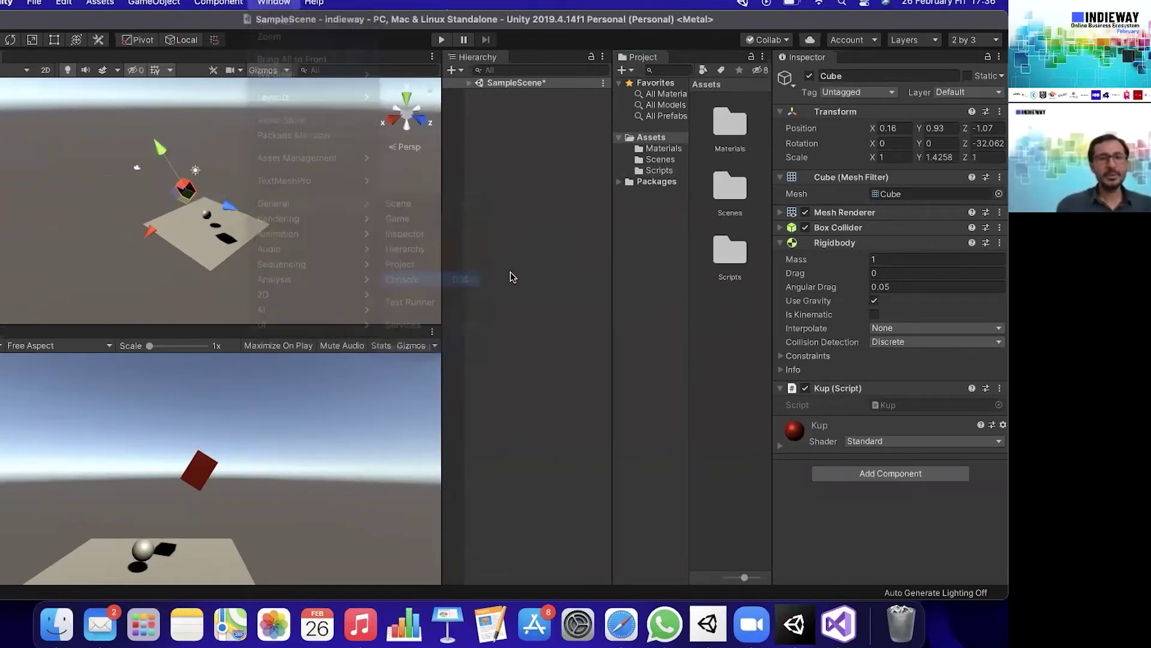
drag(454, 311, 23, 47)
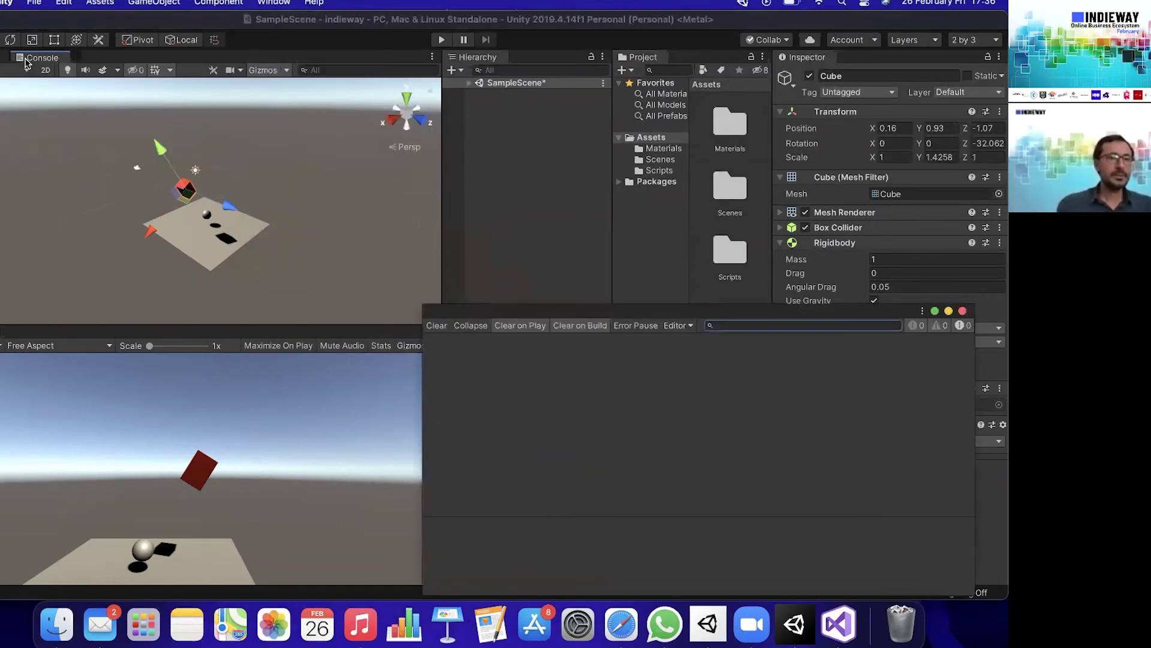
drag(23, 47, 27, 60)
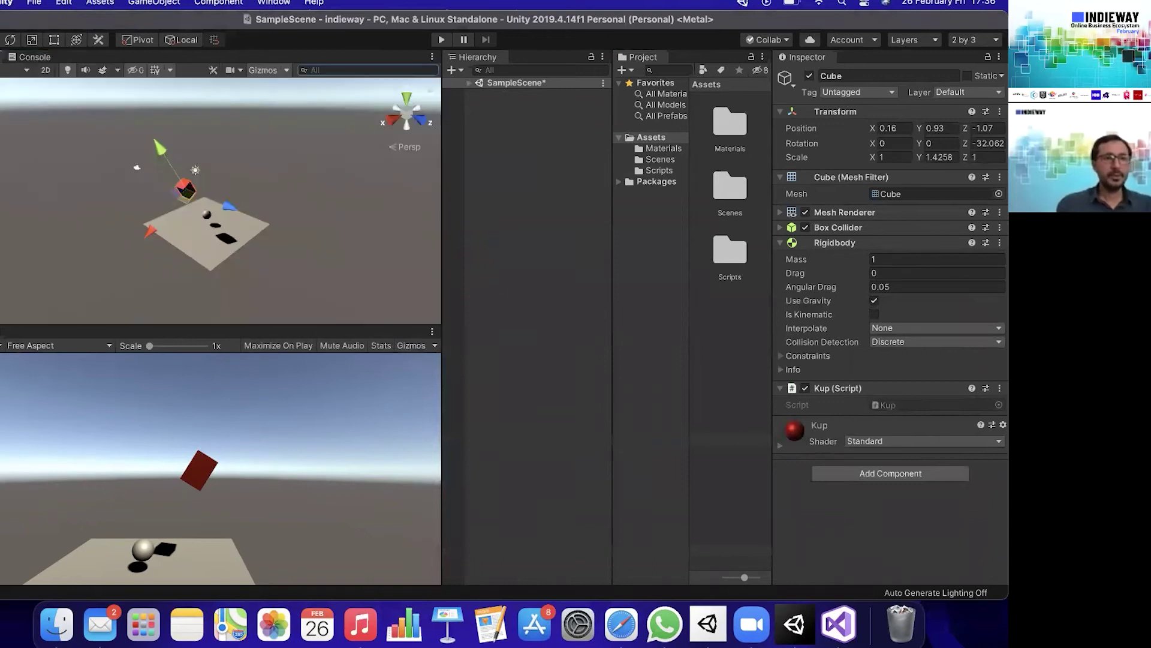
click(27, 60)
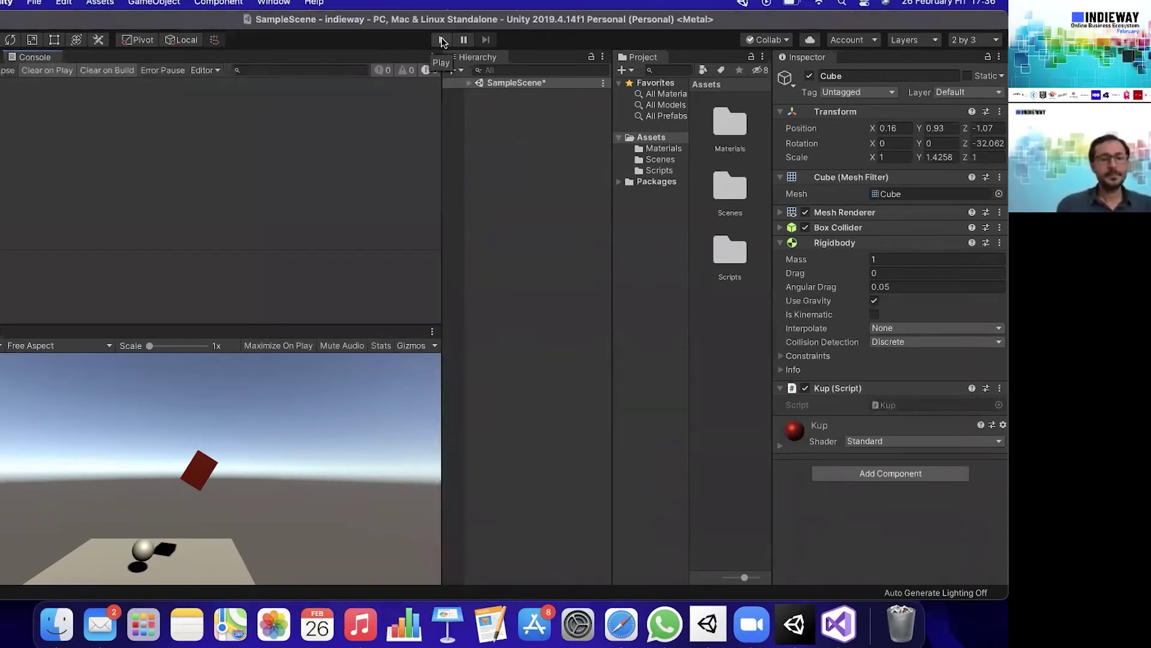
Play the scene to log collisions, then disable Kup Olusturucu on _Scripts and replay without spawning.
click(442, 40)
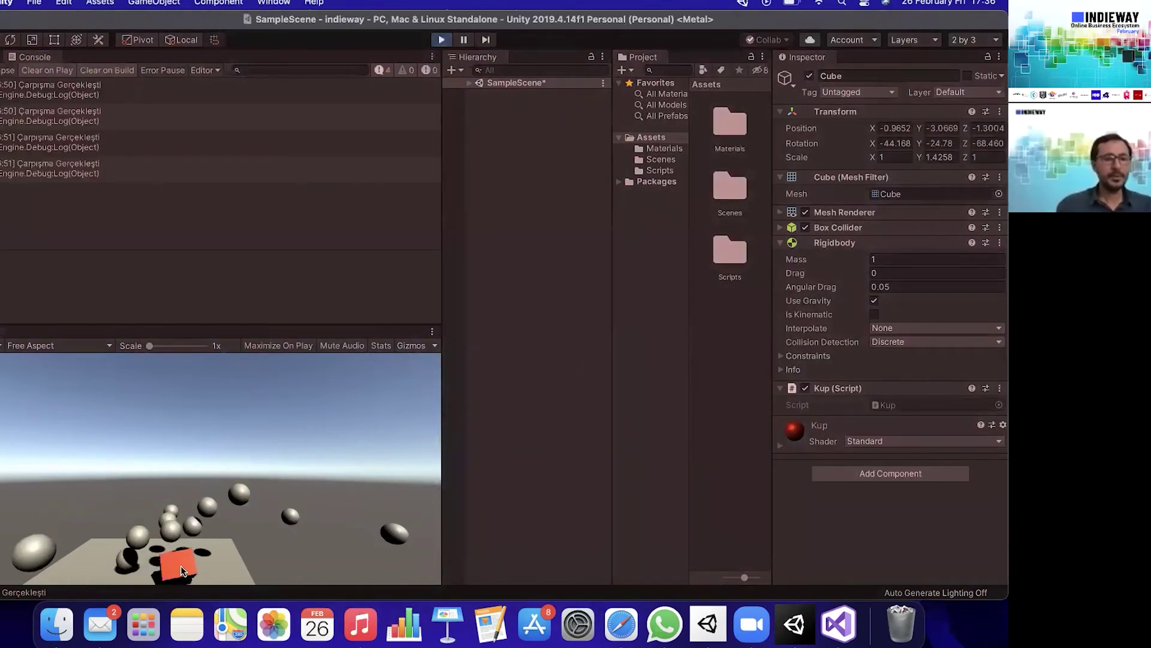
click(442, 40)
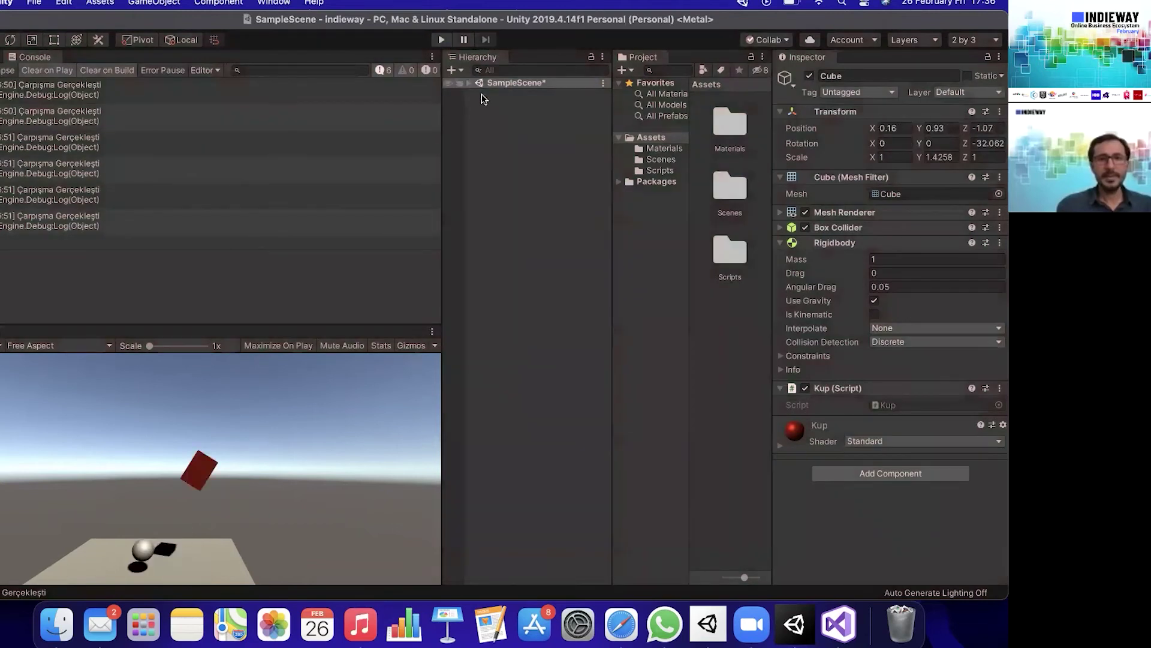
click(482, 96)
click(806, 177)
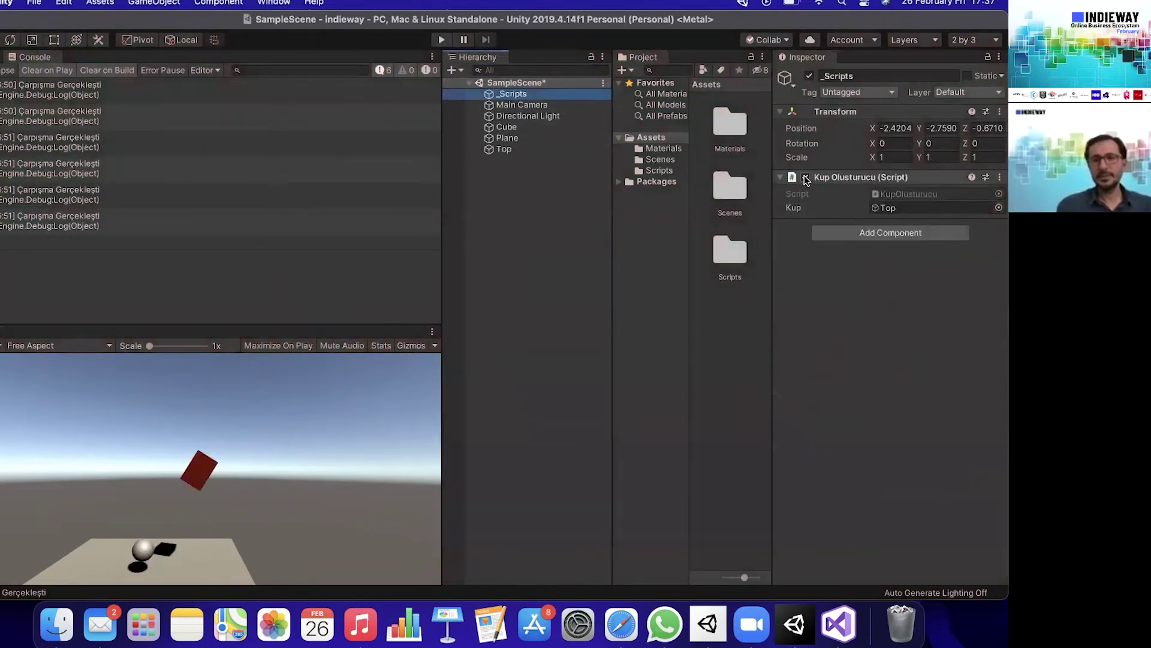
click(442, 39)
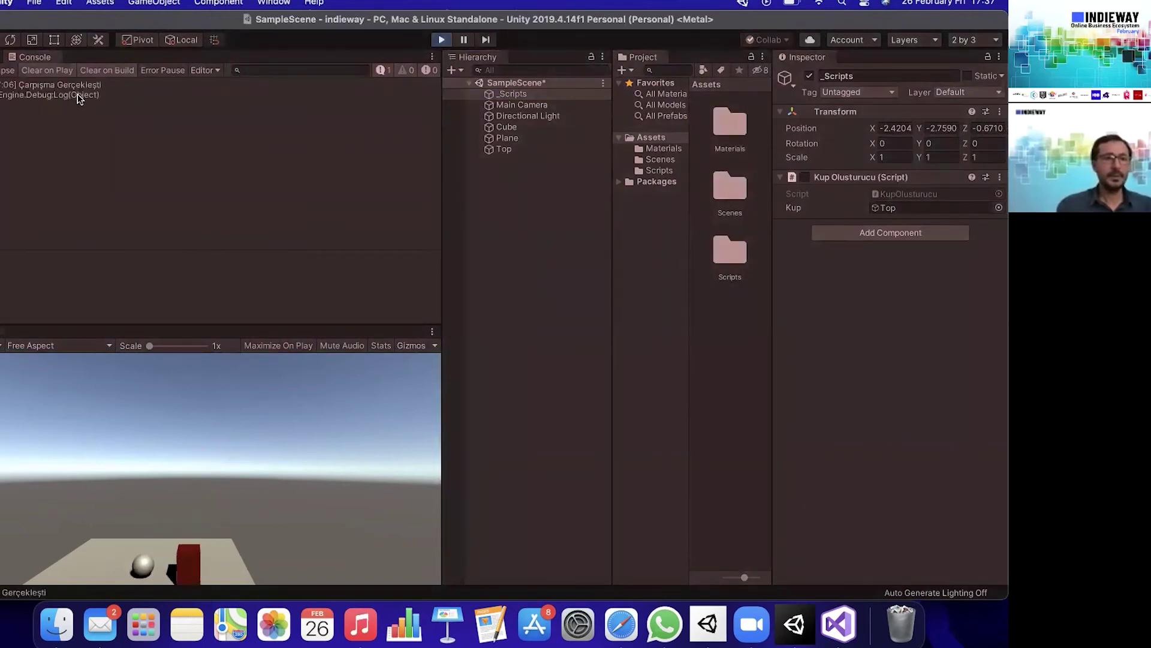
click(442, 39)
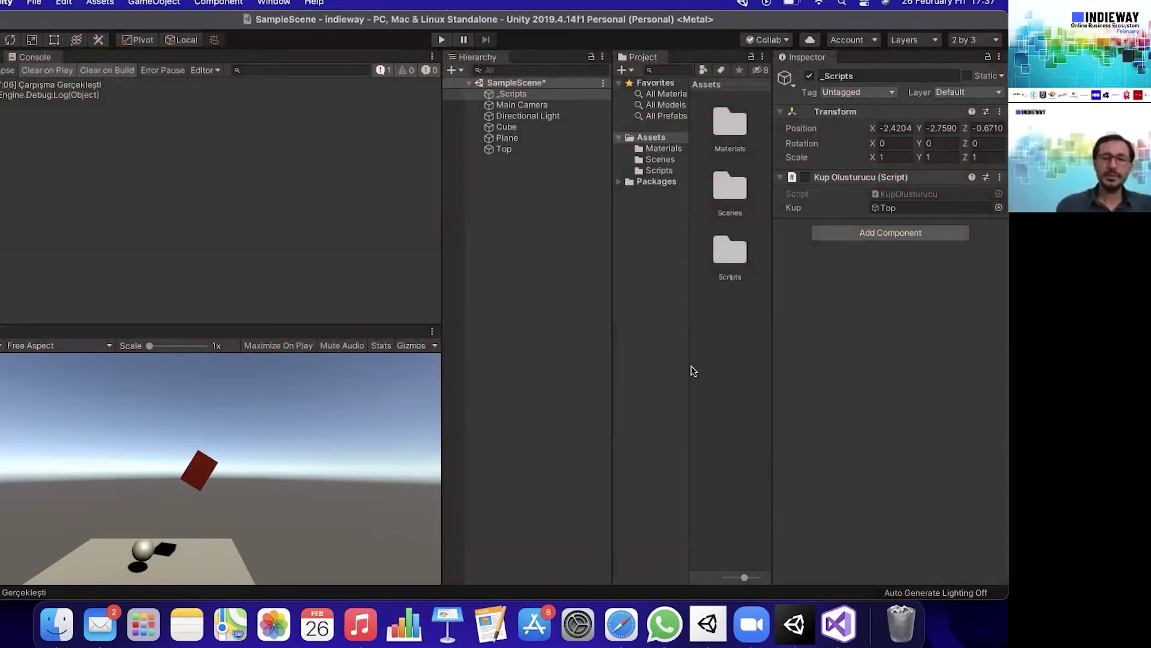
click(849, 634)
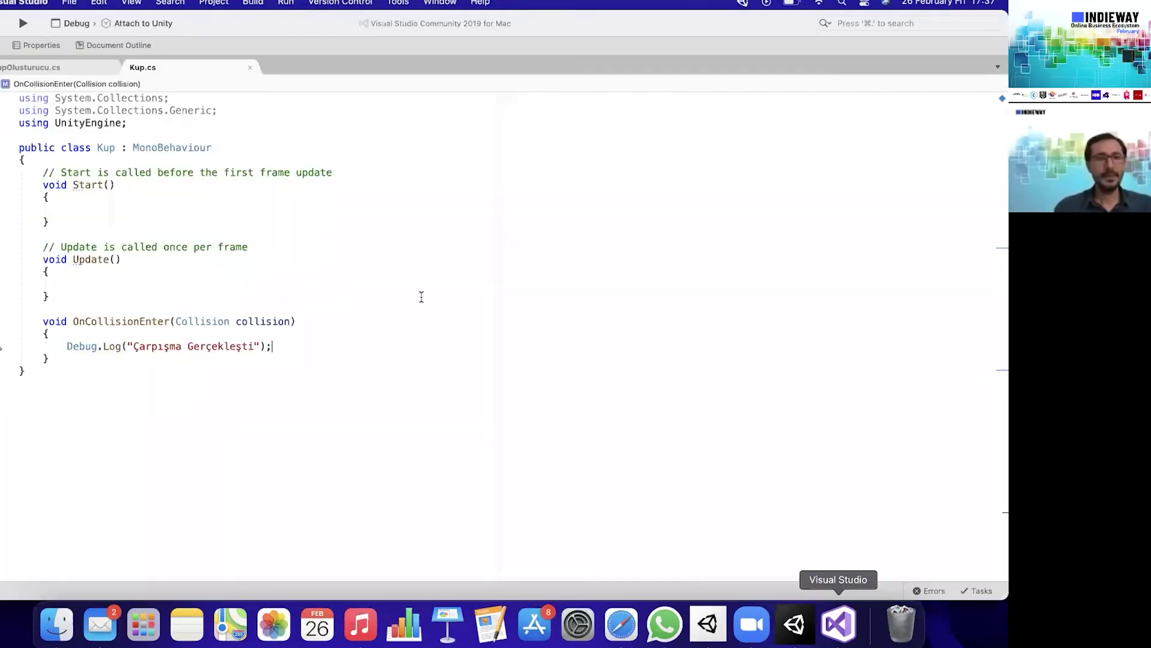
Comment out the Debug.Log line in OnCollisionEnter and start a new line below it.
click(76, 295)
drag(274, 346, 40, 340)
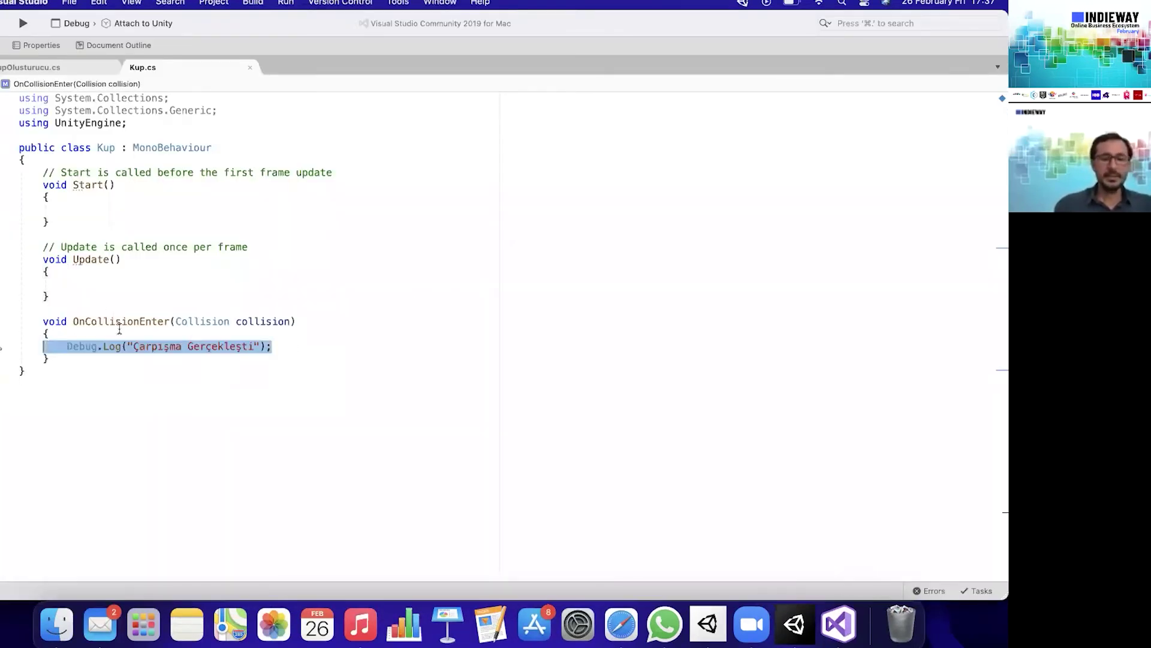
key(super+slash)
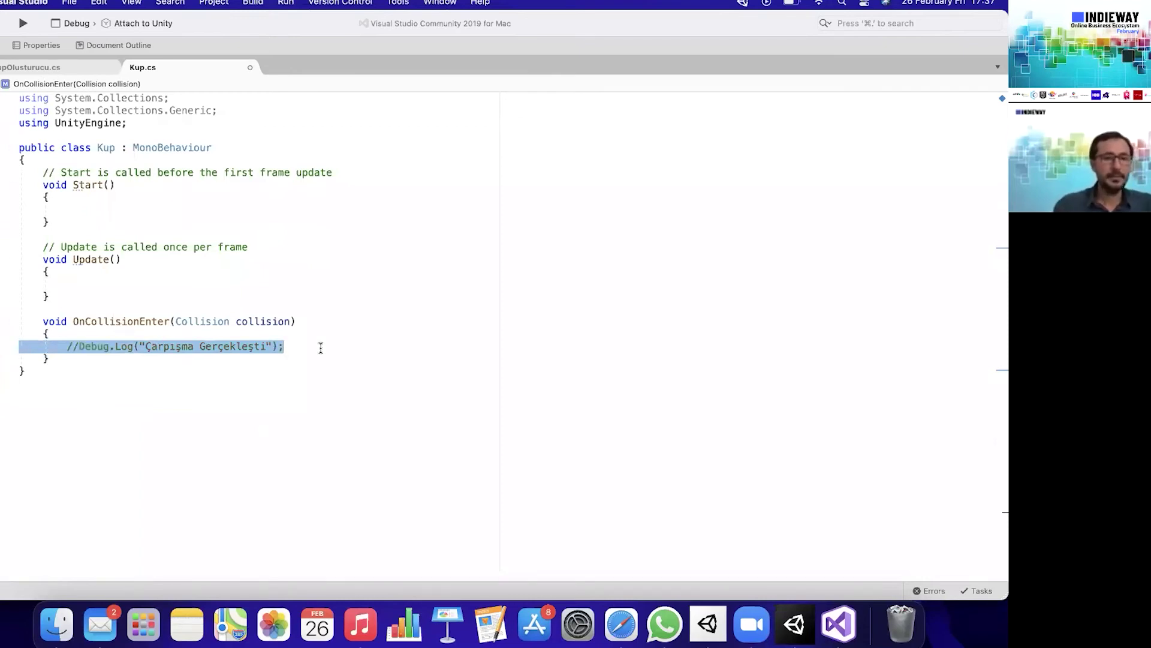
click(321, 348)
key(Return)
key(Return)
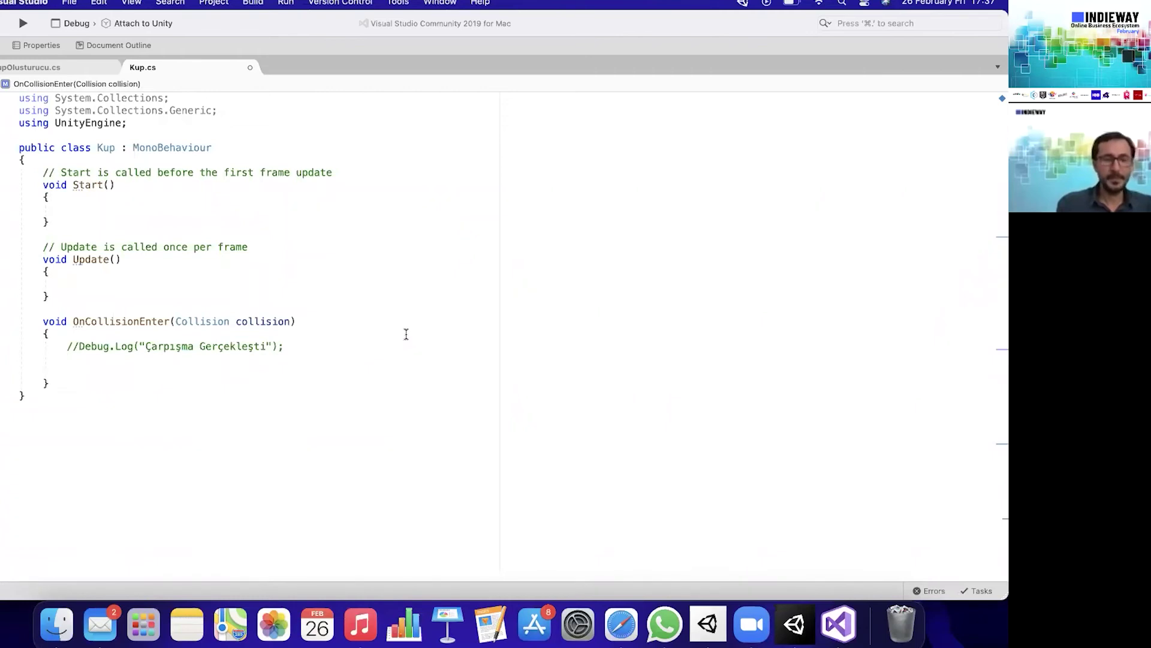
Begin an AudioSource.PlayClipAtPoint(ses, ) call, with ses as the clip argument.
text(AUDIO)
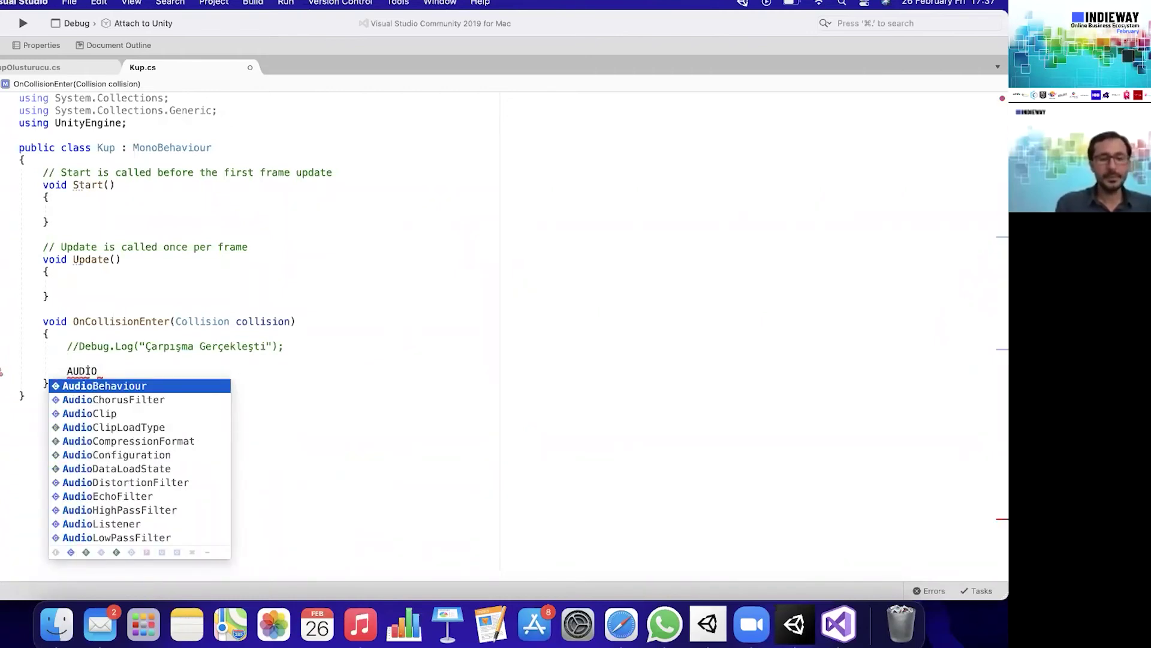
text(S)
key(Down)
key(Return)
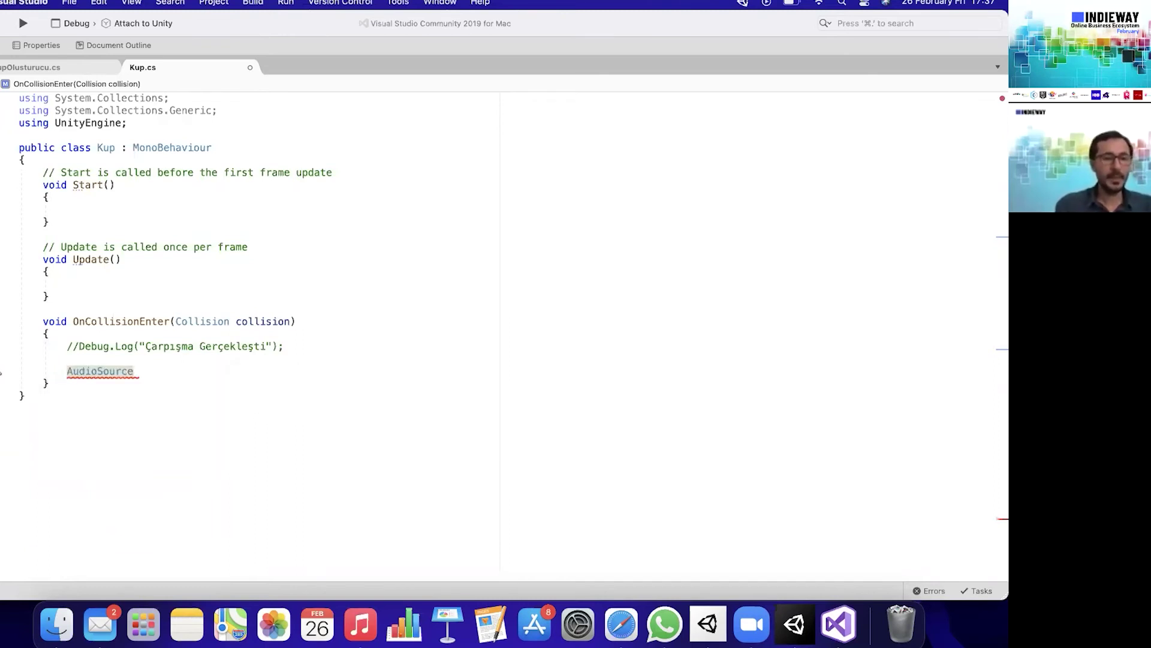
text(.pl)
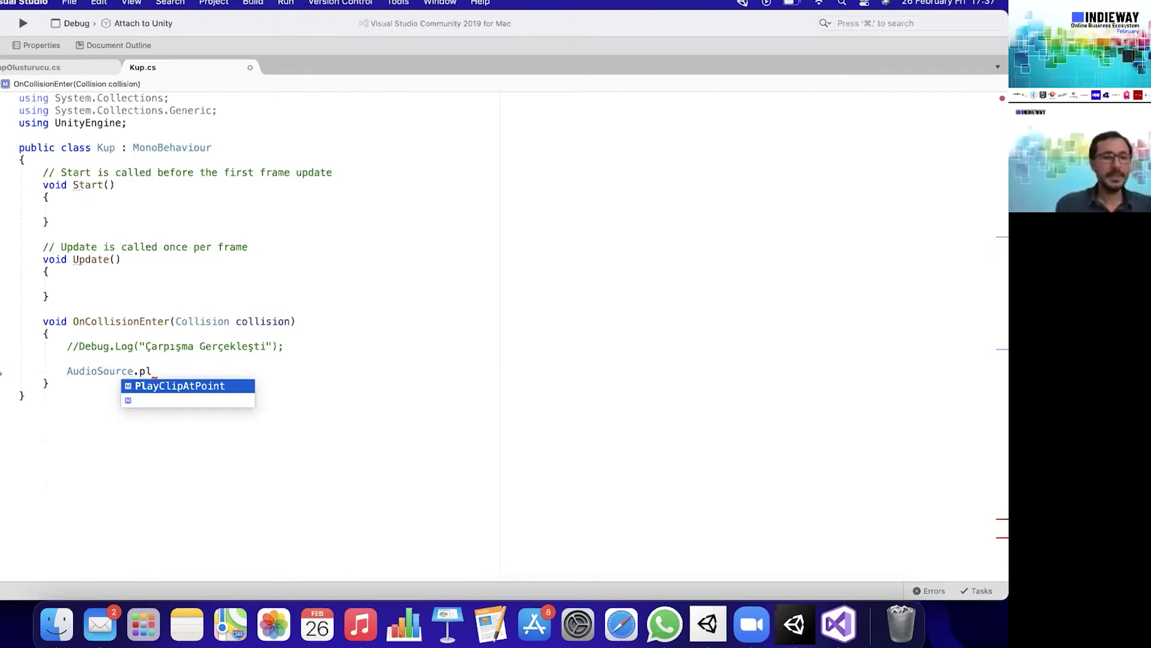
key(Return)
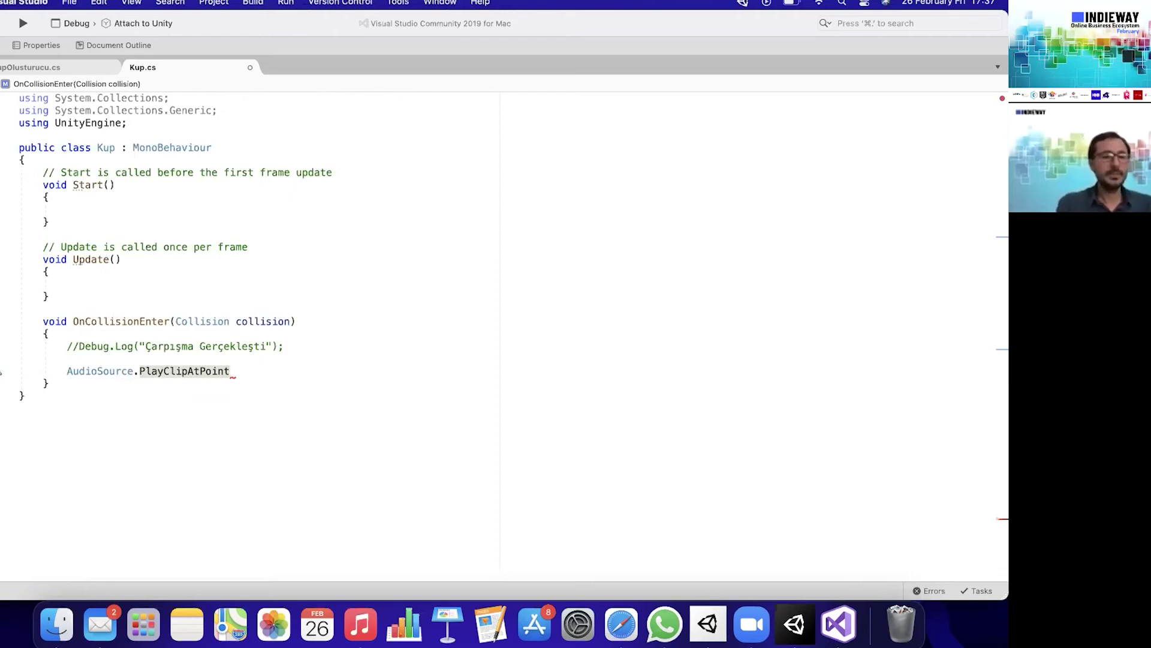
text(())
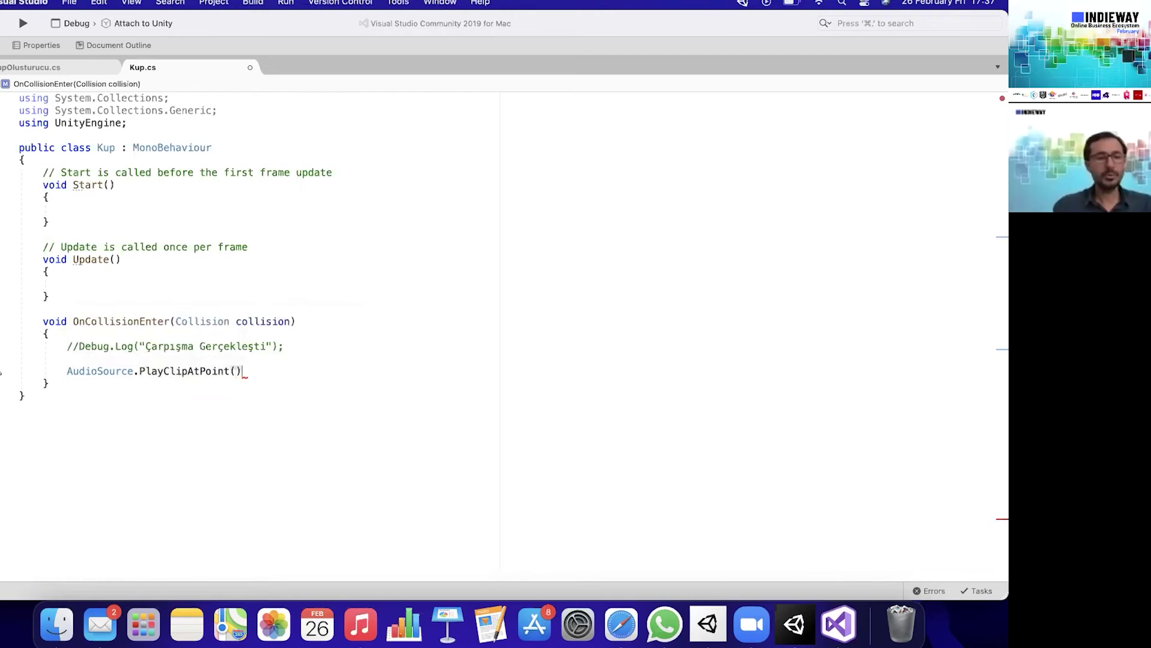
text(;)
click(234, 372)
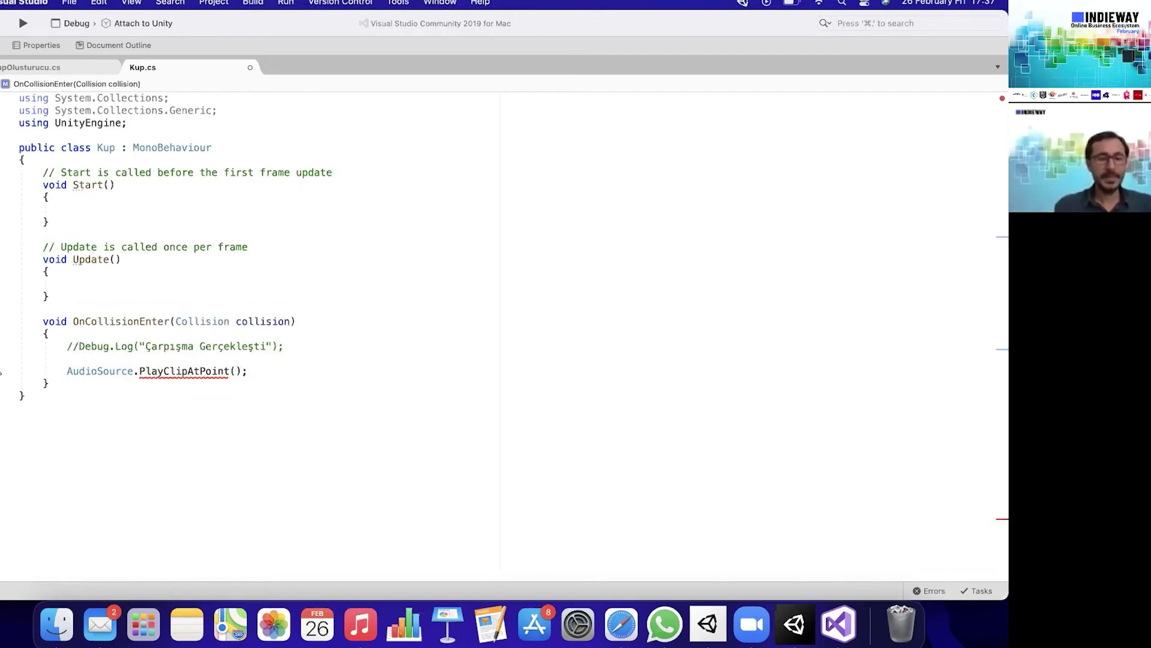
text(ses)
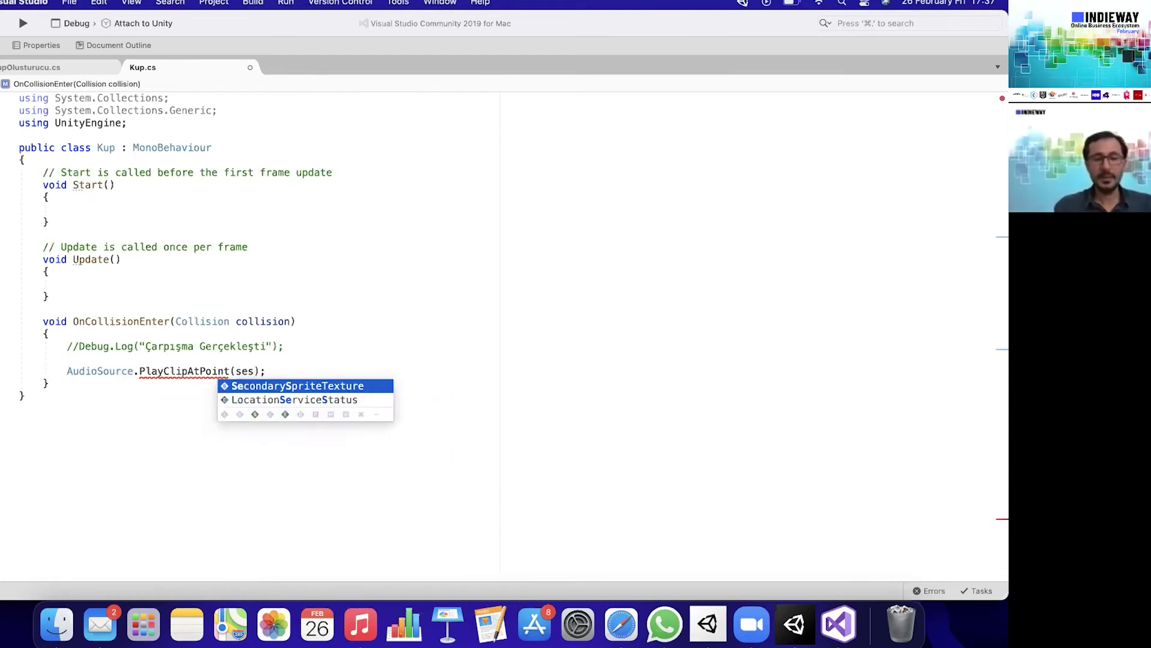
text(,)
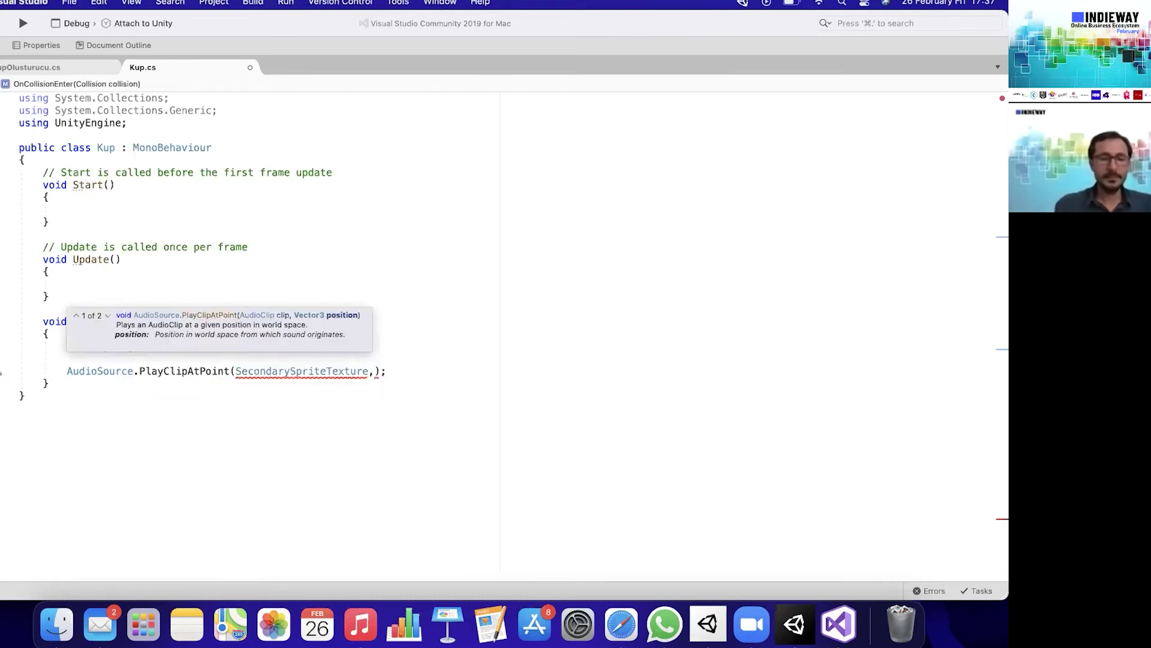
double_click(322, 371)
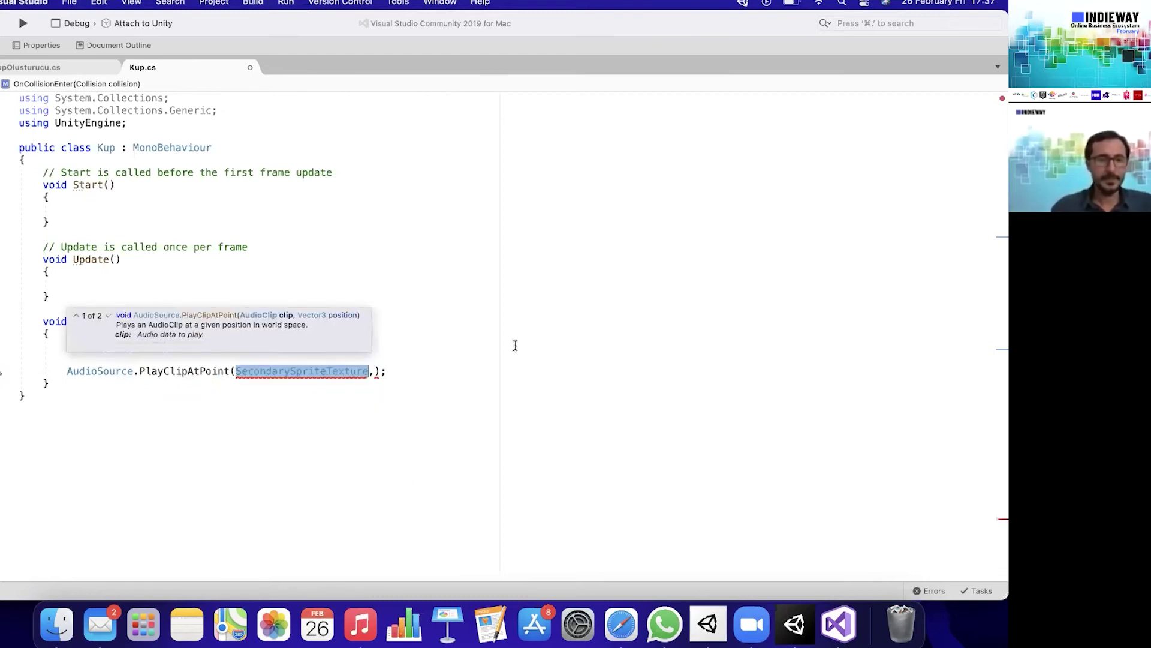
text(ses)
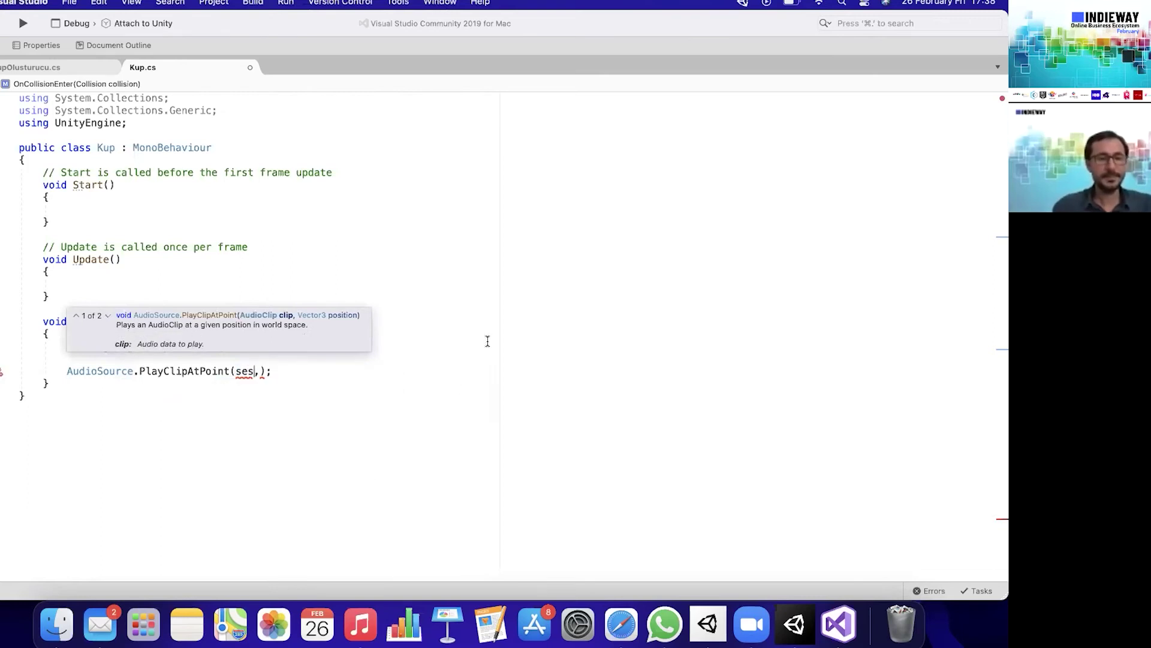
click(261, 372)
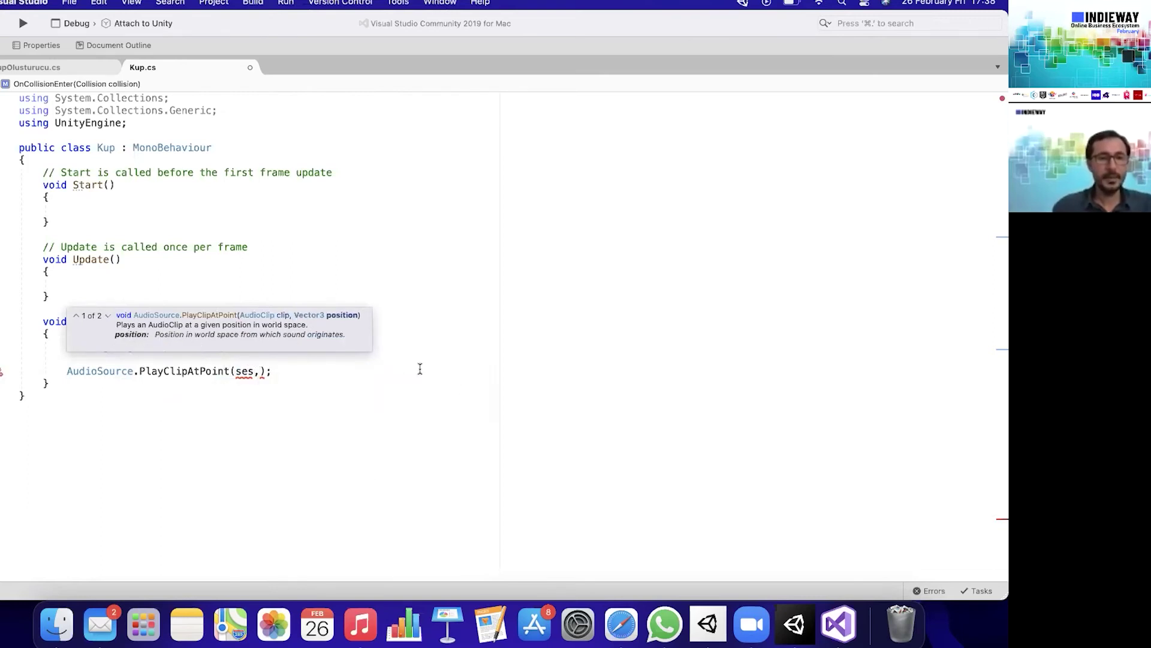
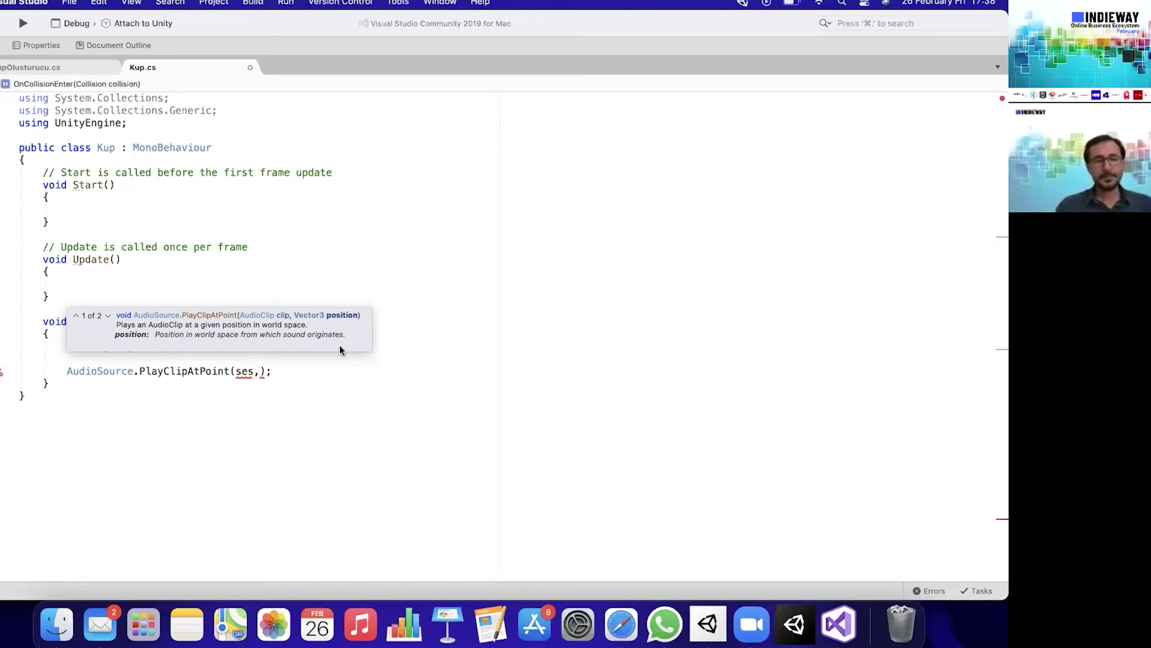
Complete the sound call as PlayClipAtPoint(ses, Vector3.zero).
text(Vec)
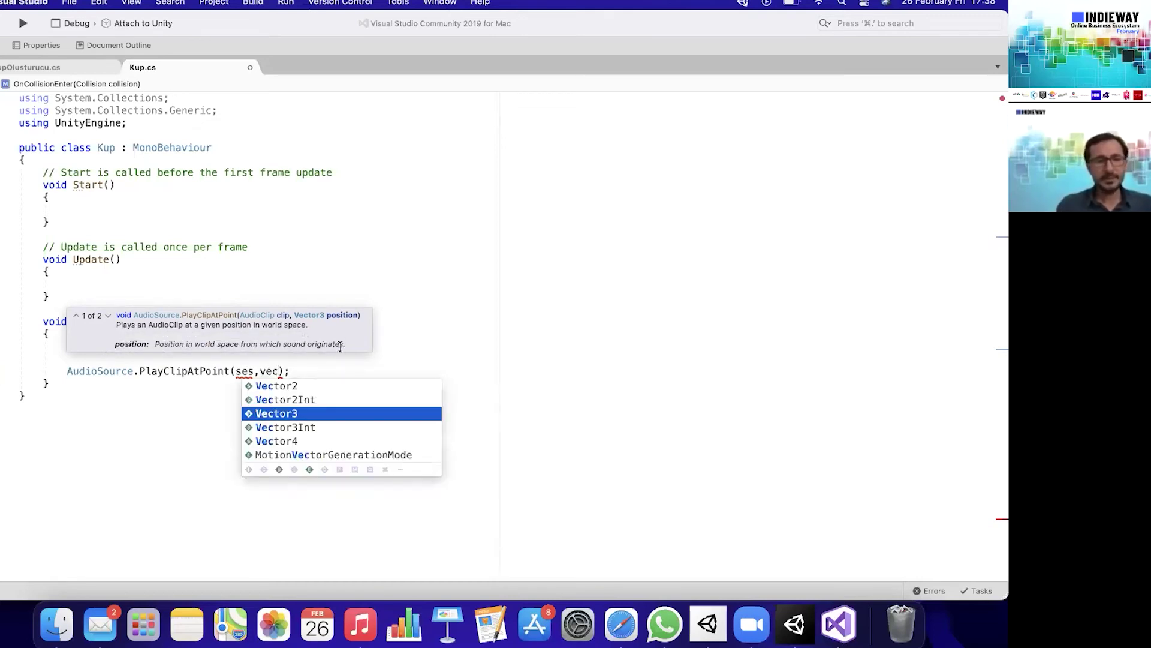
text(tor3.ze)
key(Return)
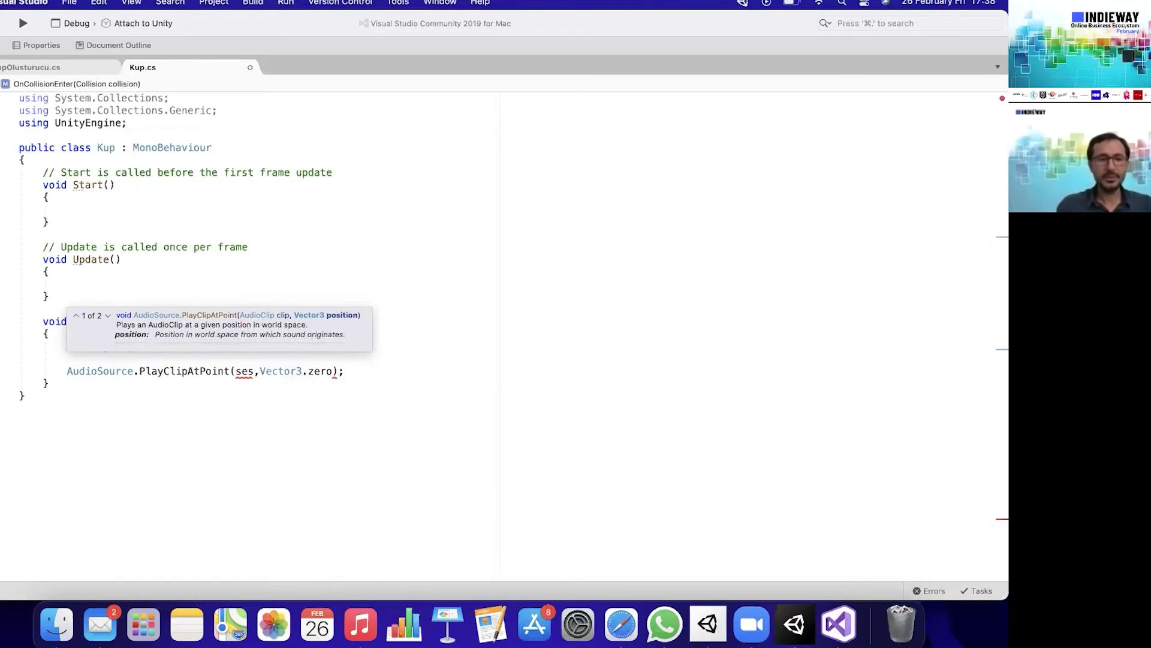
click(380, 370)
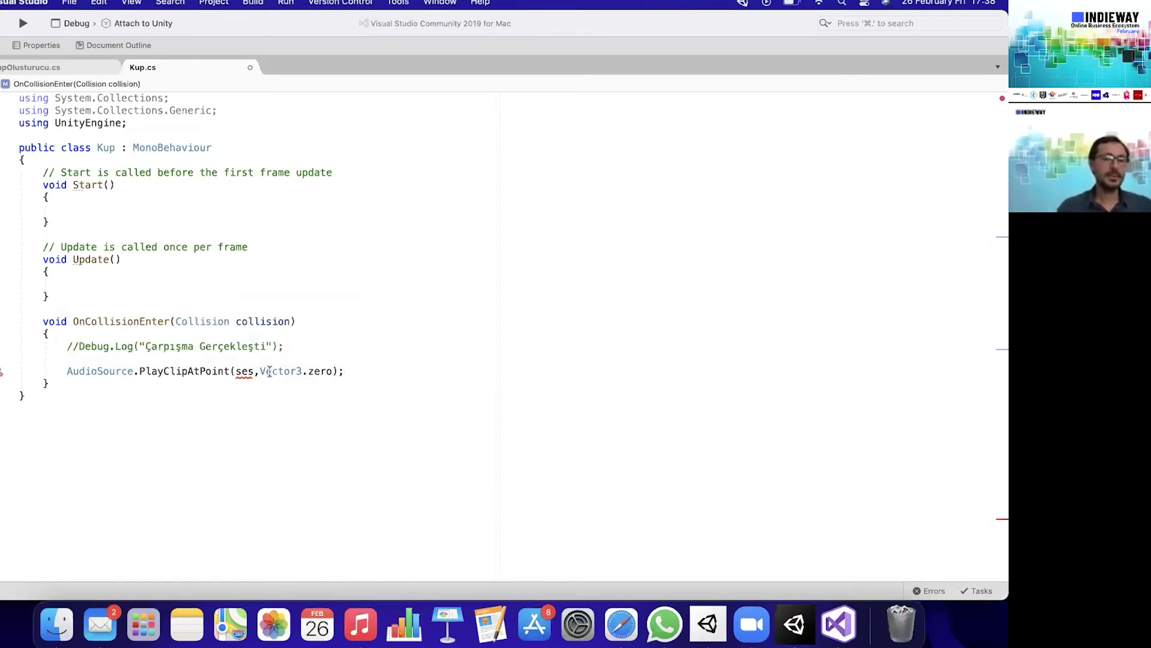
Declare 'public AudioClip ses;' at the top of the Kup class and save Kup.cs.
mouse_move(243, 371)
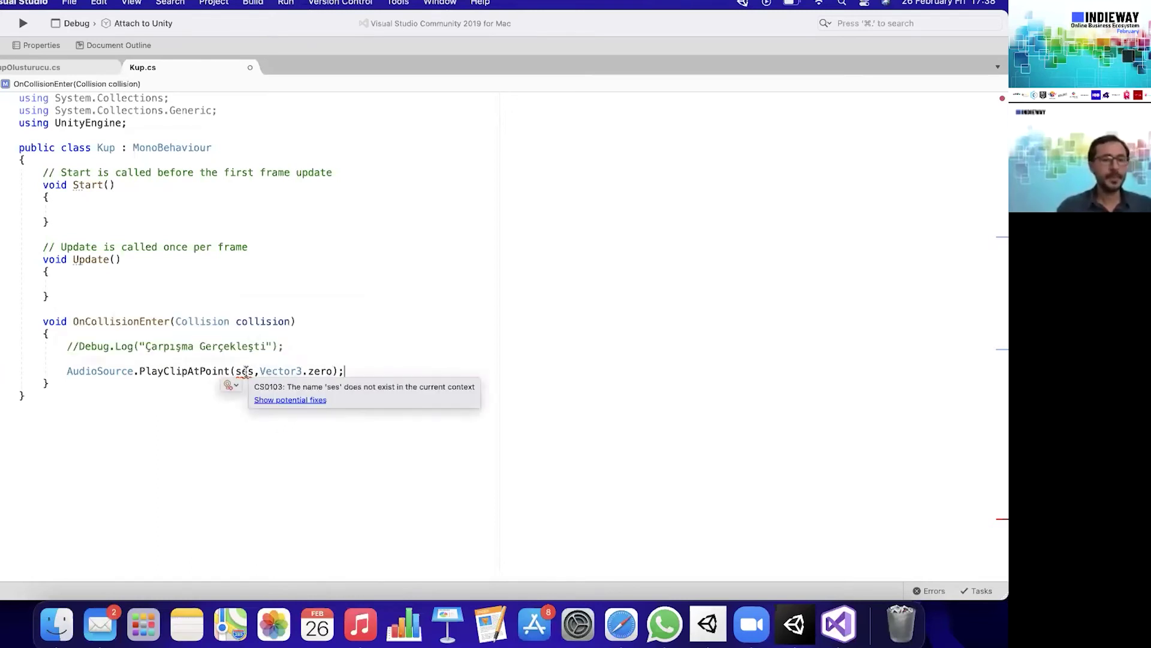
click(263, 165)
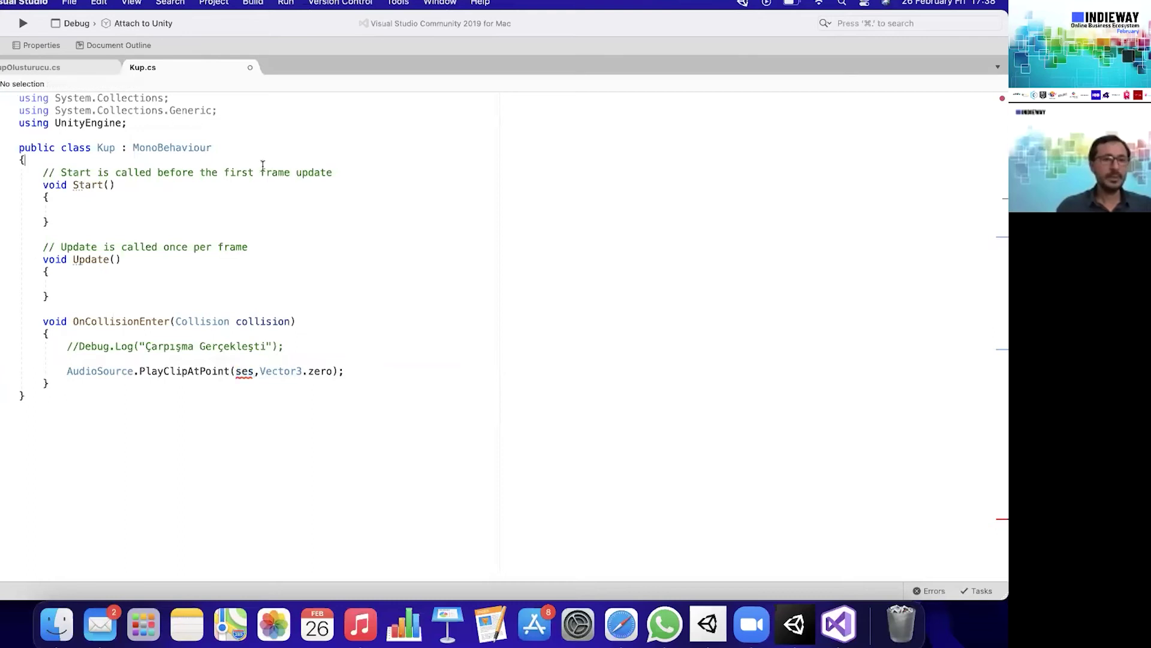
key(Return)
text(public )
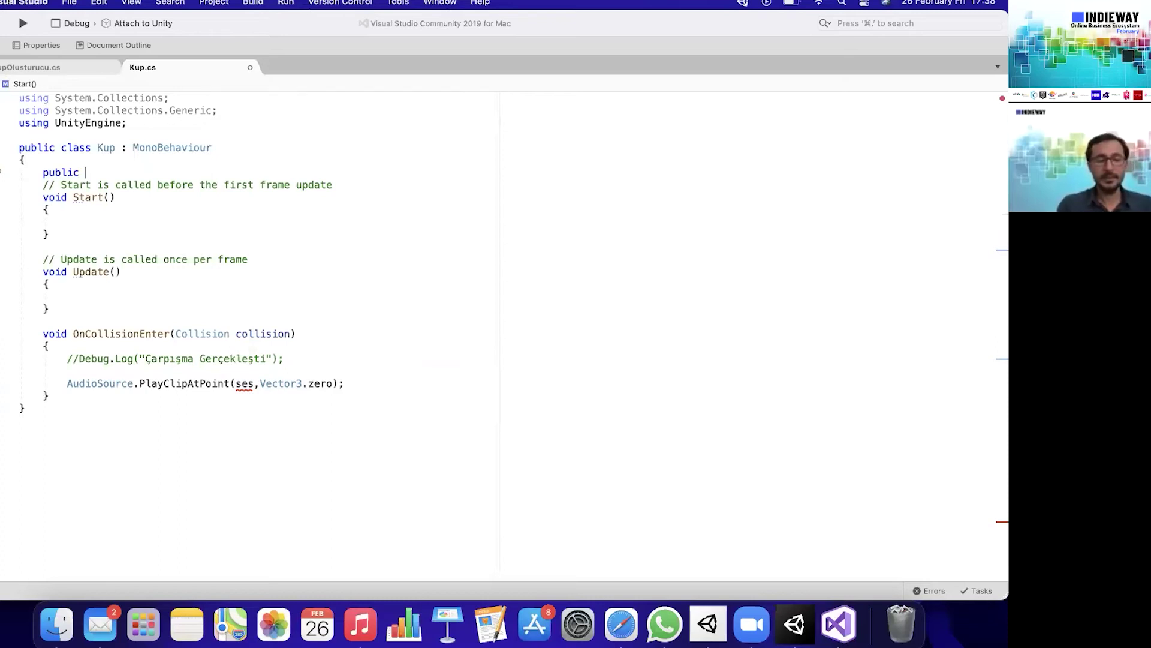
text(cli)
key(Down)
key(Down)
key(Down)
key(Return)
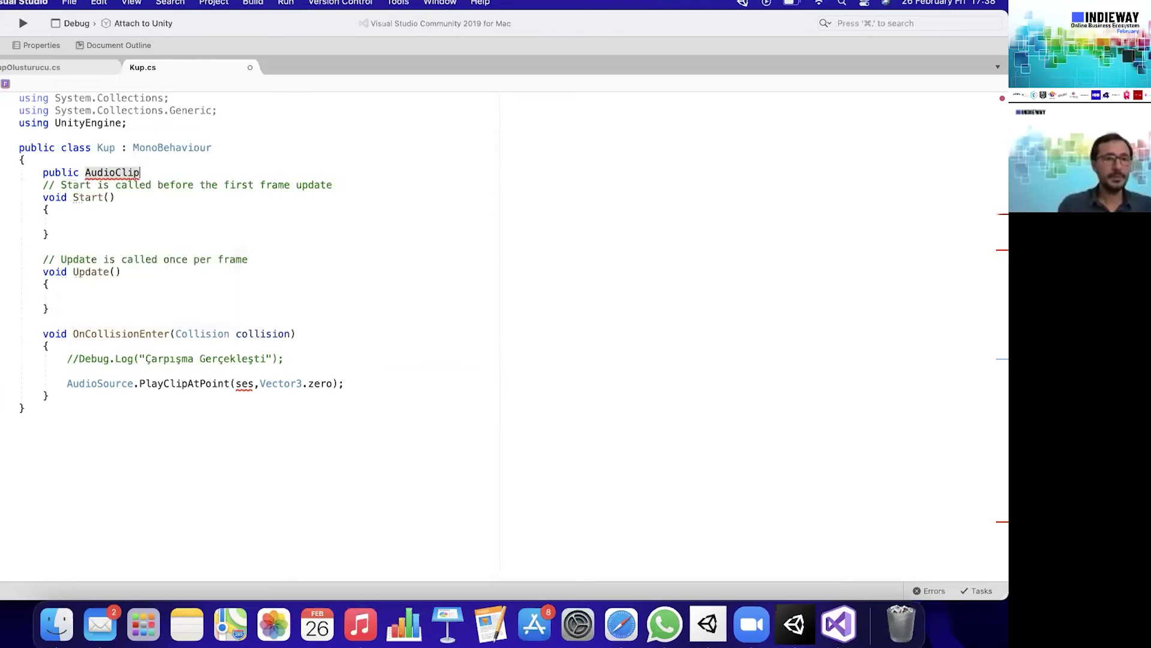
text(ses;)
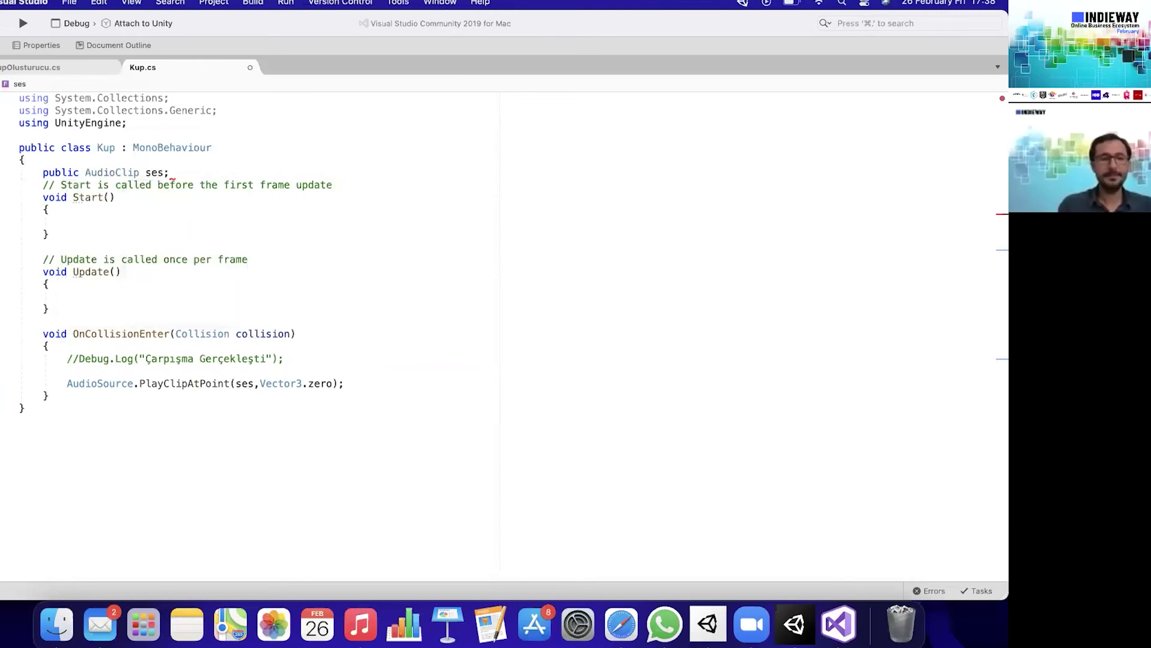
key(super+s)
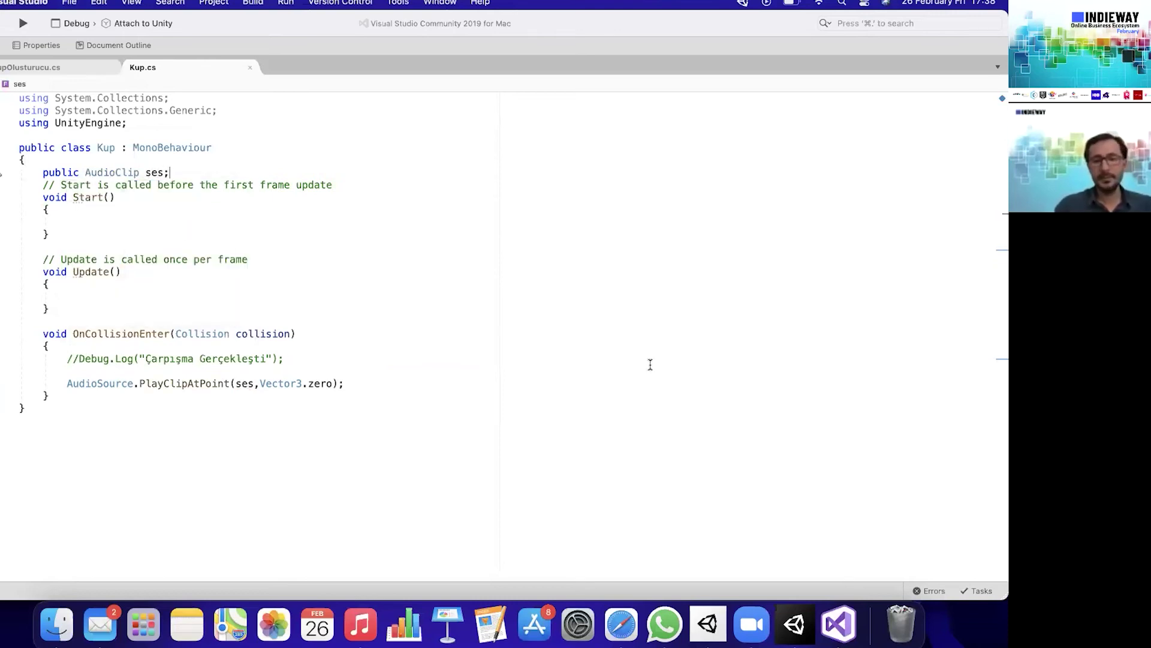
click(448, 337)
Select the Cube and confirm its Kup script shows an empty Ses audio clip slot.
click(806, 637)
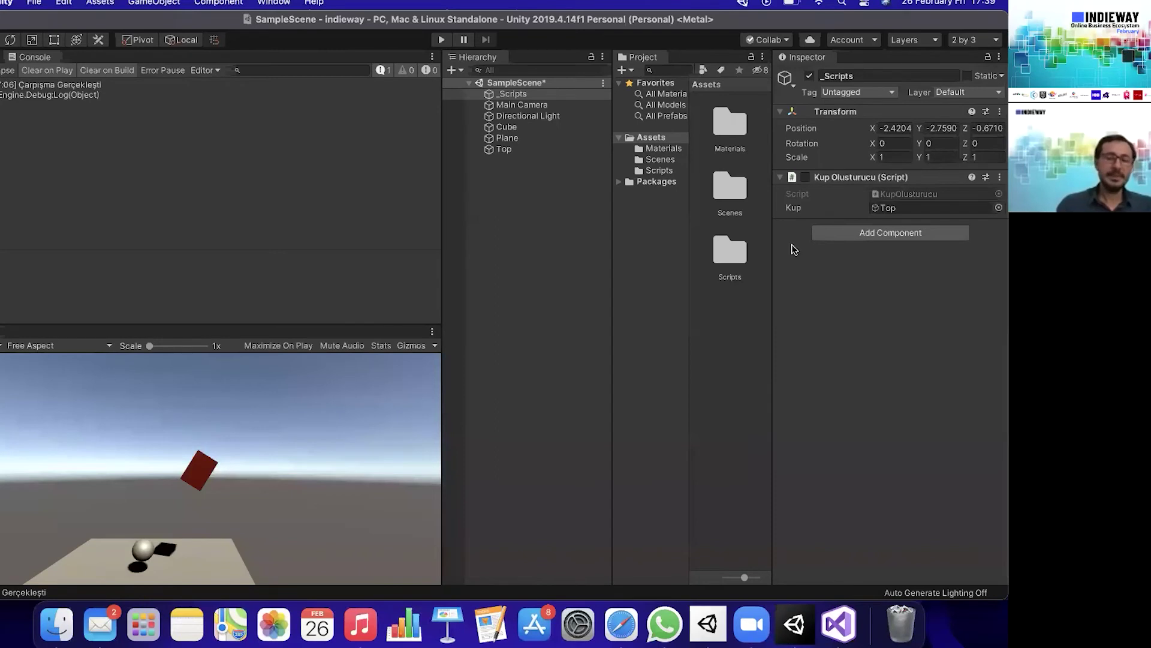
click(510, 127)
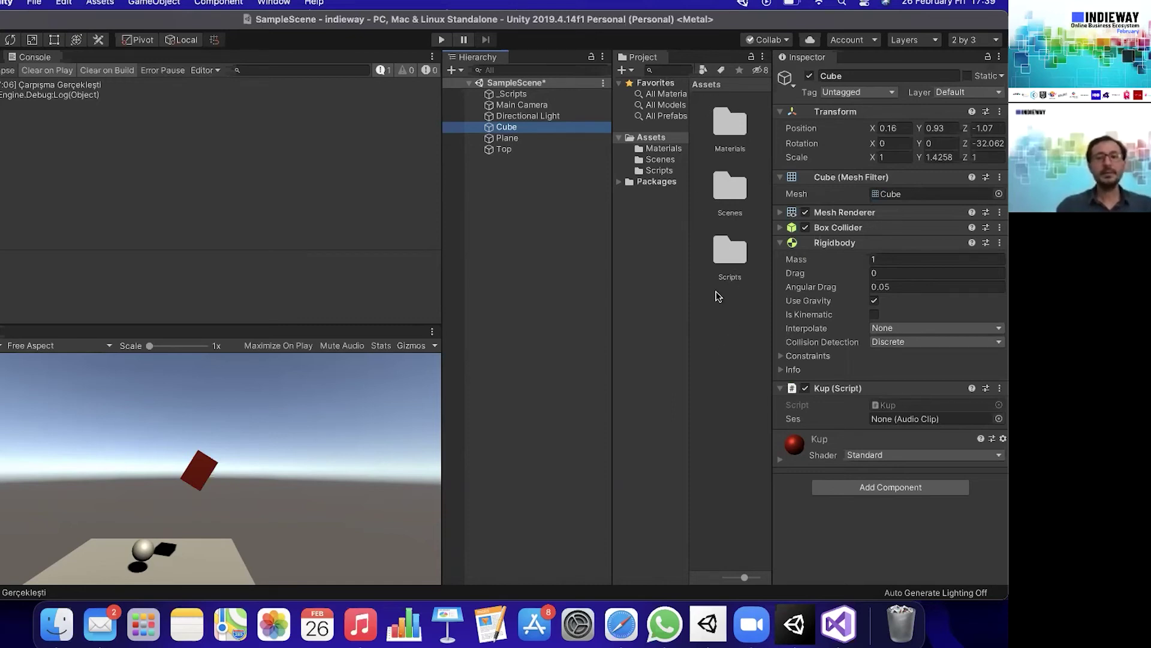
right_click(727, 333)
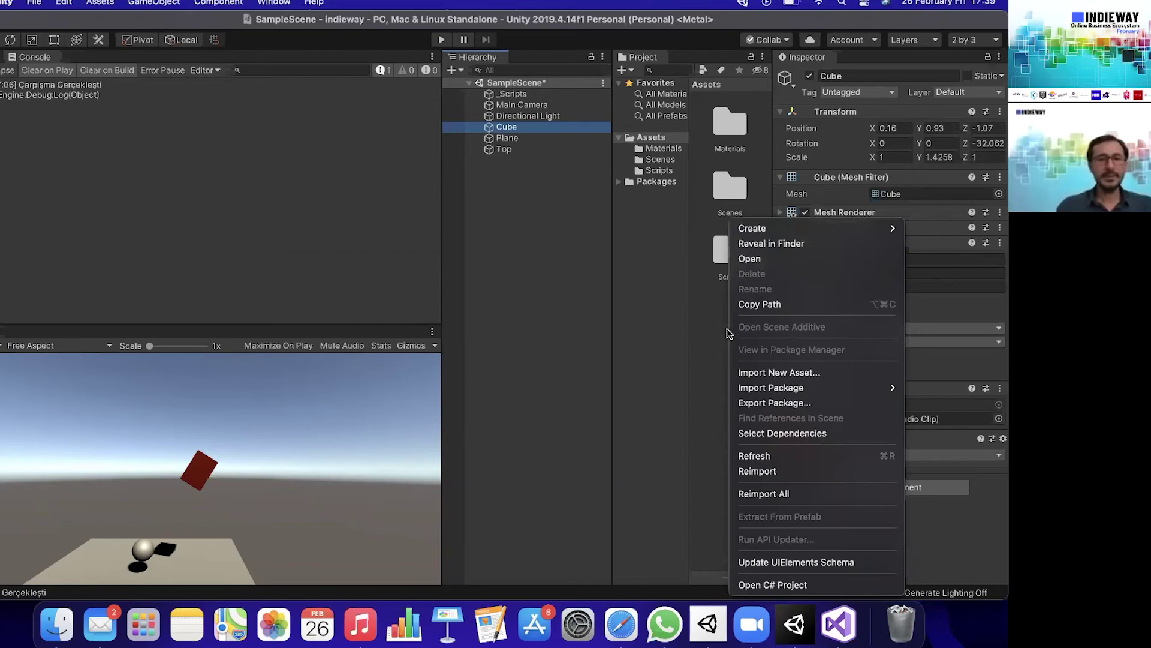
click(743, 258)
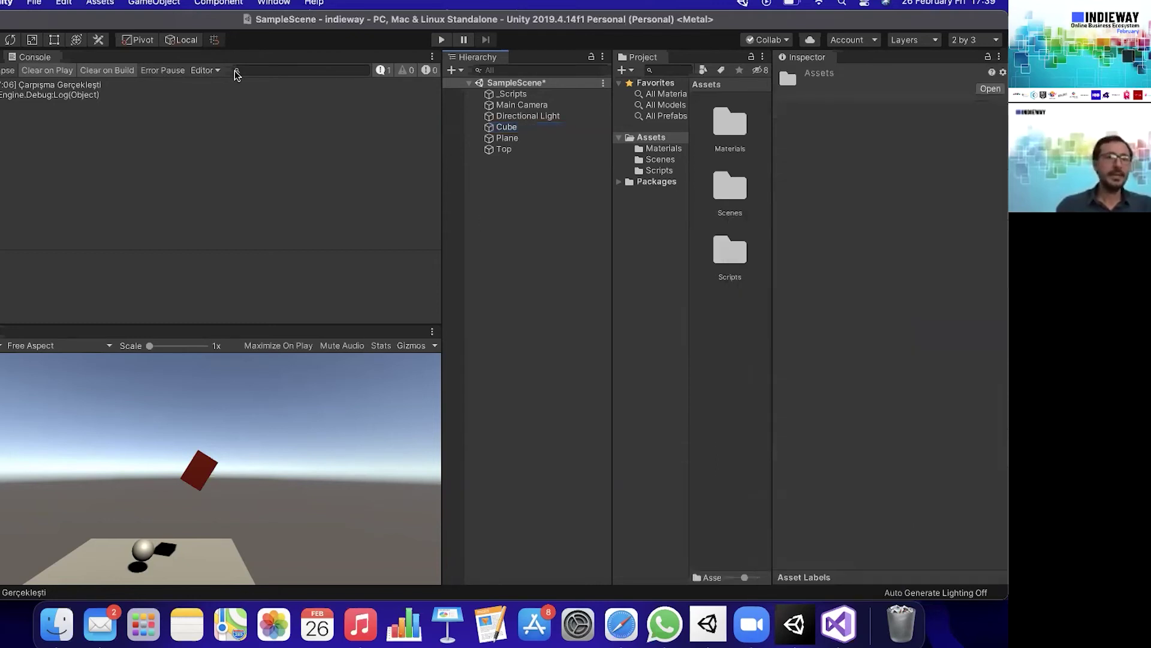
Browse the Assets commands and context menu without choosing anything, then reveal the desktop.
click(106, 4)
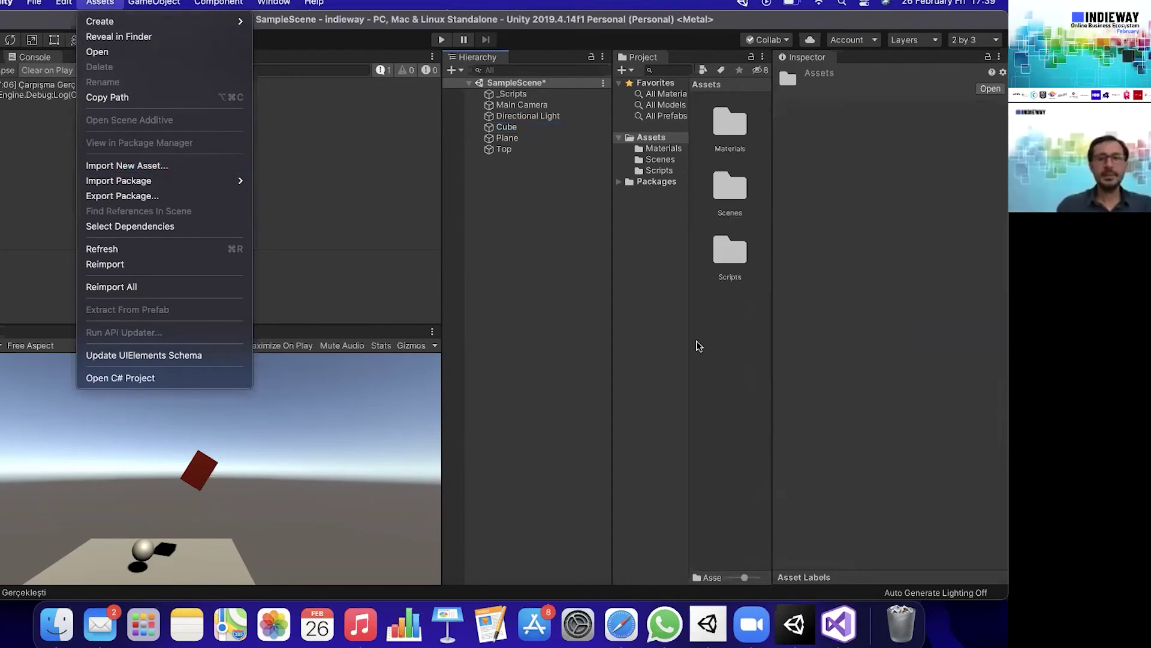
click(726, 332)
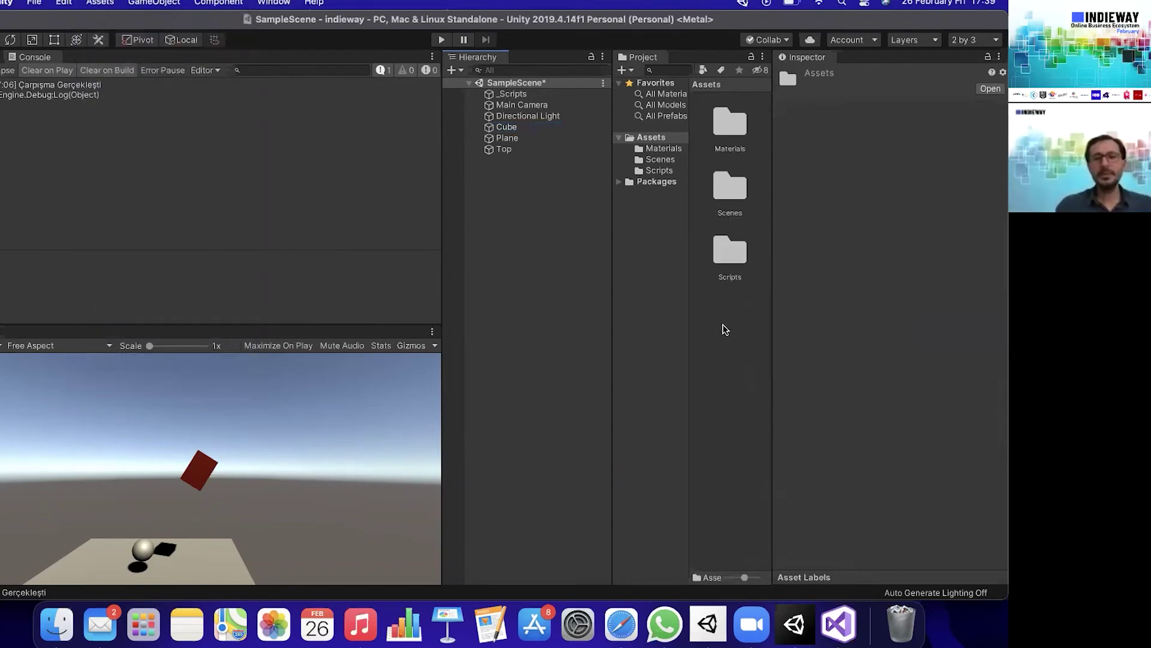
right_click(721, 328)
click(699, 355)
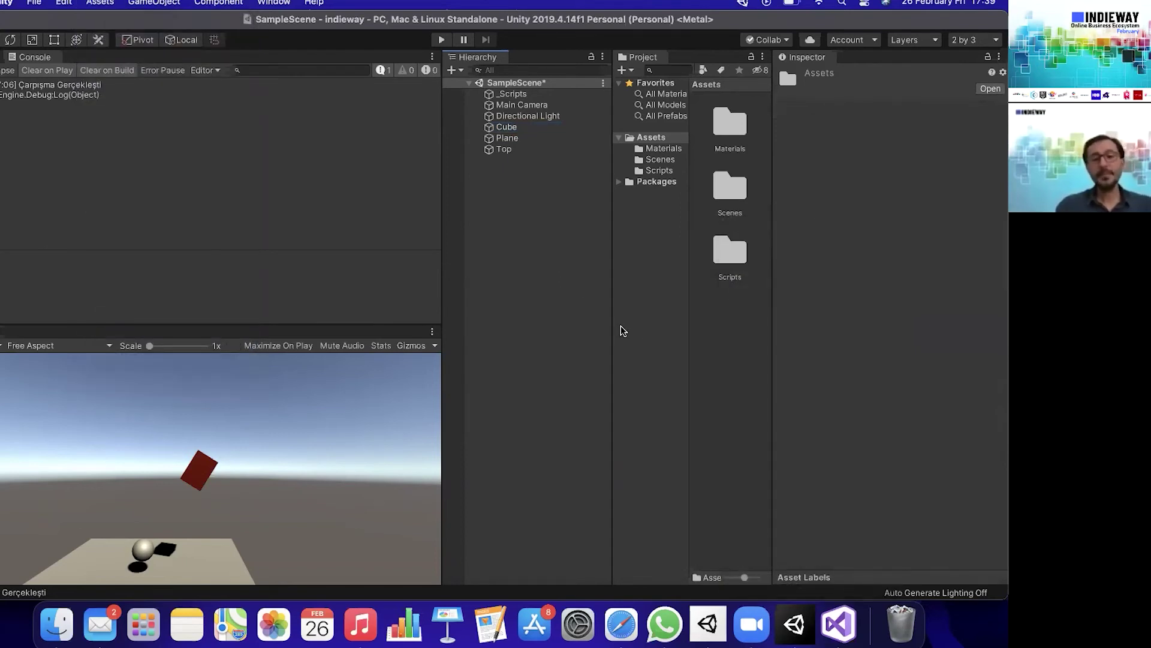
Drag the Sesler folder from the desktop into the Project panel's Assets.
mouse_move(999, 643)
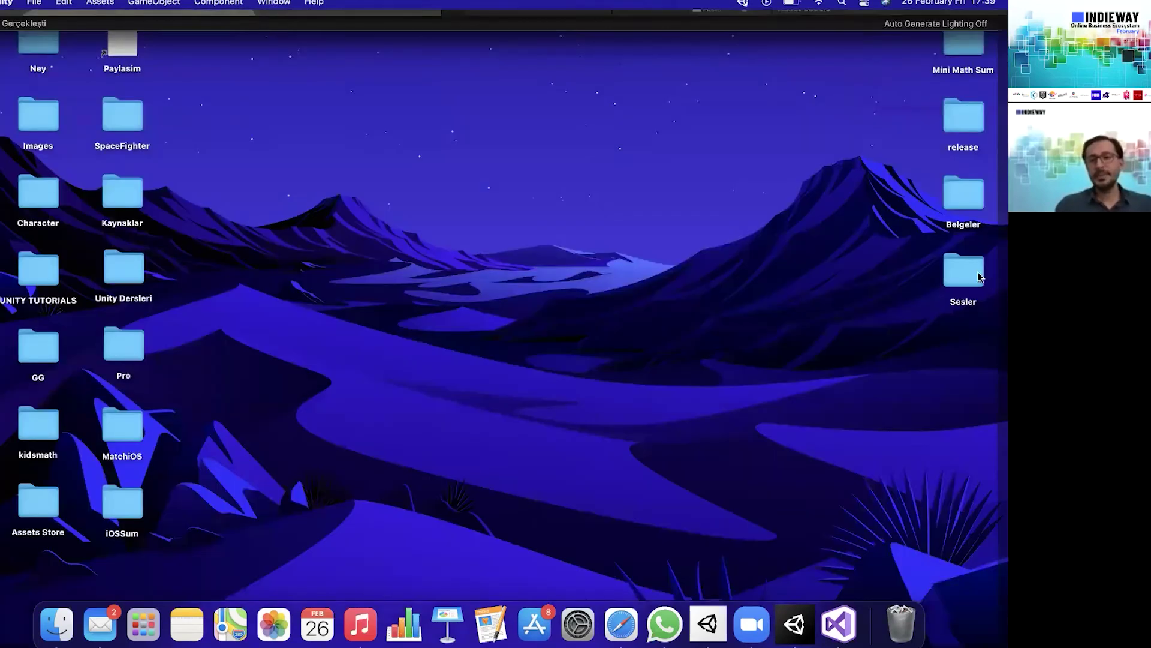
mouse_move(963, 271)
mouse_down()
mouse_move(819, 273)
mouse_move(714, 361)
mouse_up()
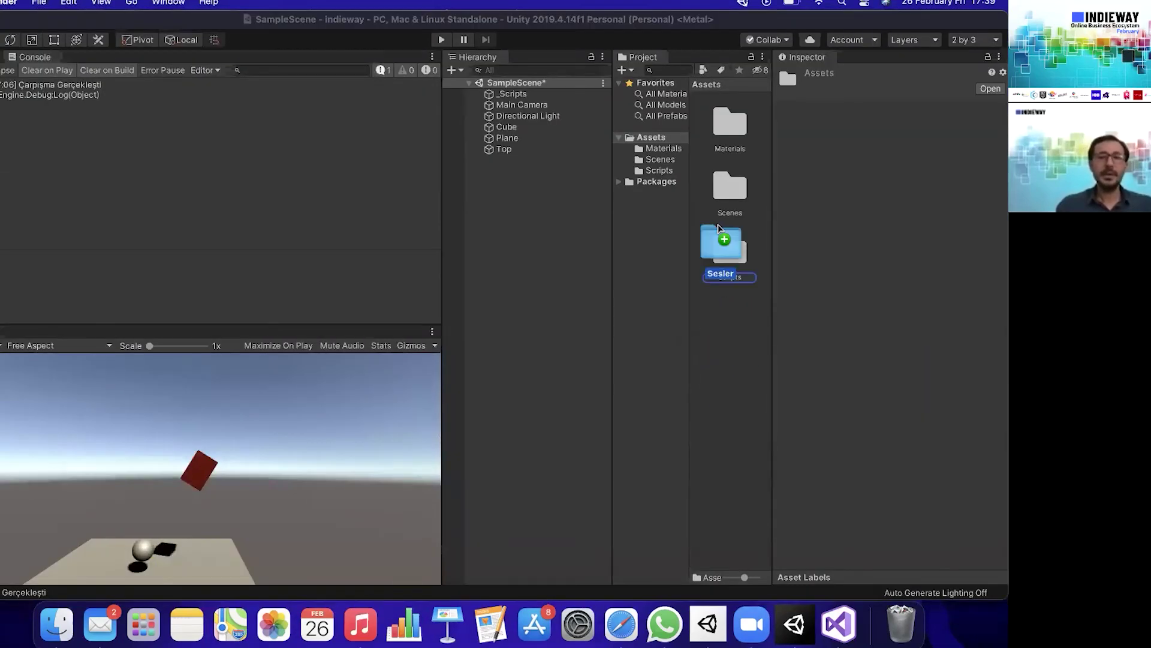
mouse_move(714, 361)
mouse_down()
mouse_move(747, 108)
mouse_move(744, 354)
mouse_up()
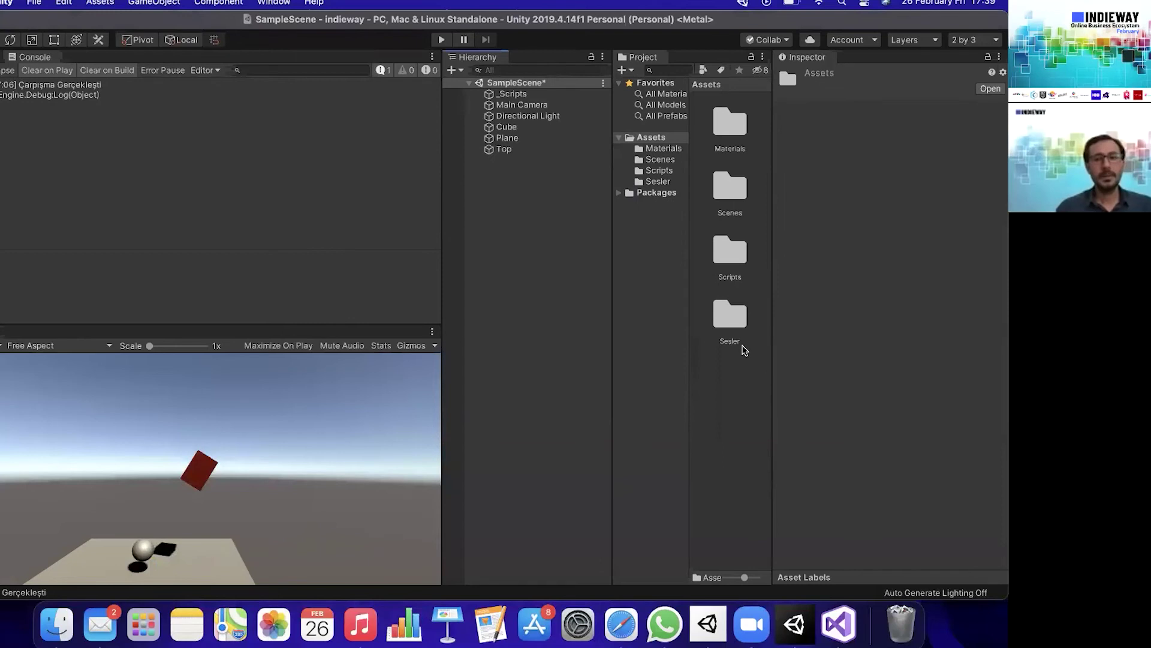
Assign the 'do' clip from Sesler to the Cube's Ses field and save SampleScene.
click(723, 317)
double_click(723, 317)
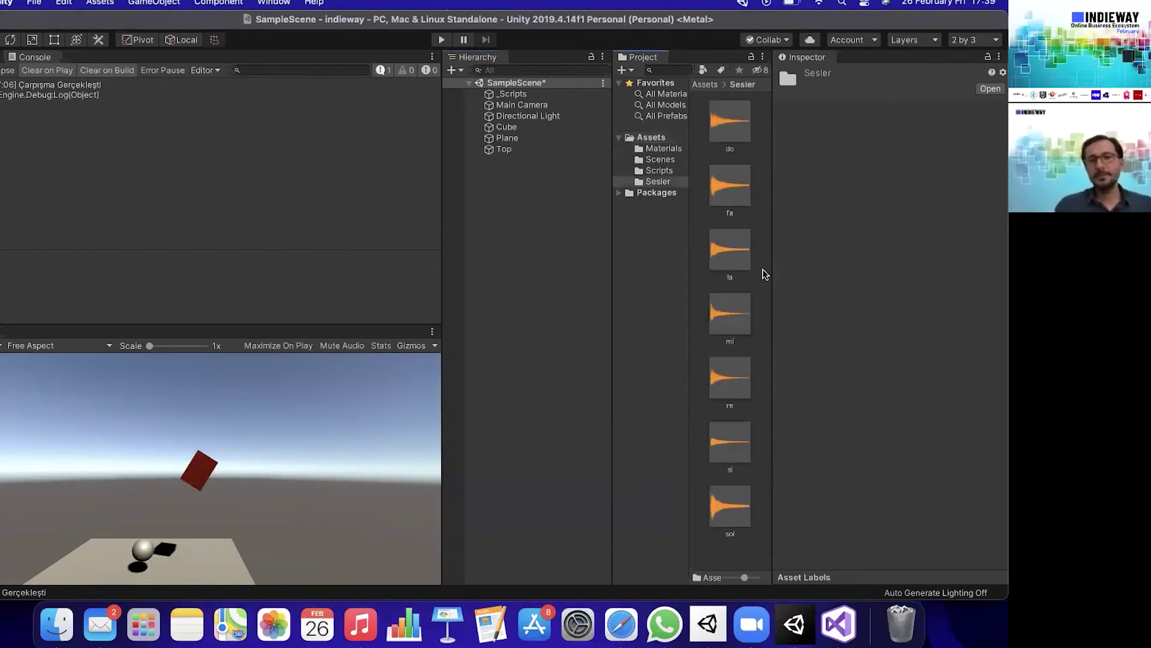
click(725, 135)
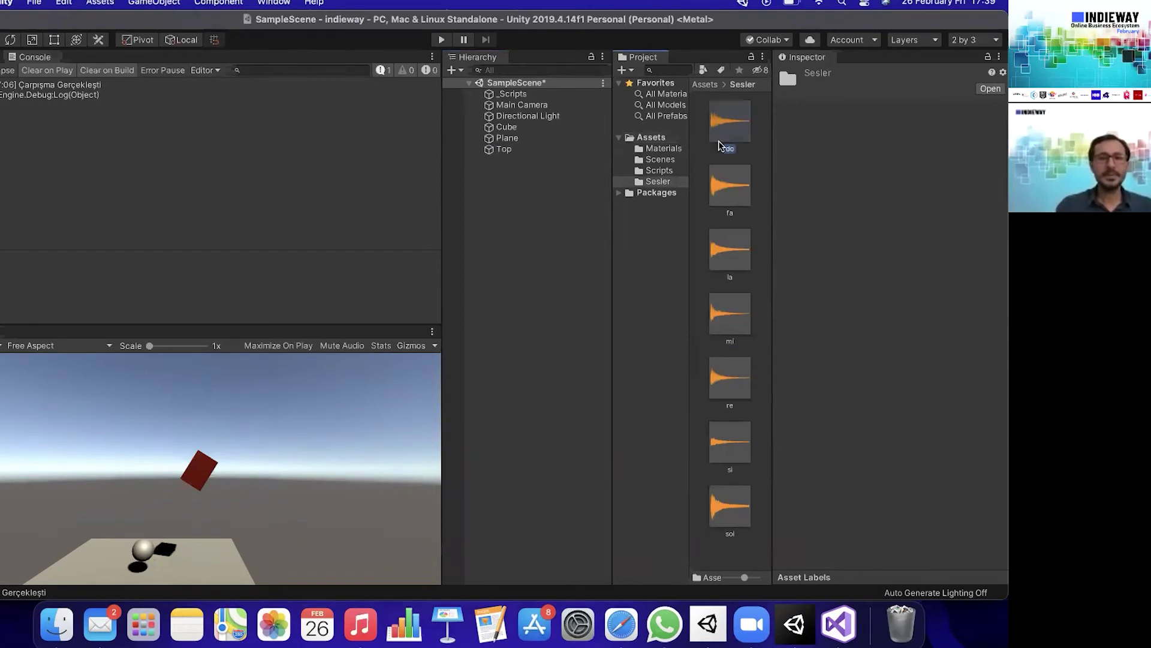
click(519, 131)
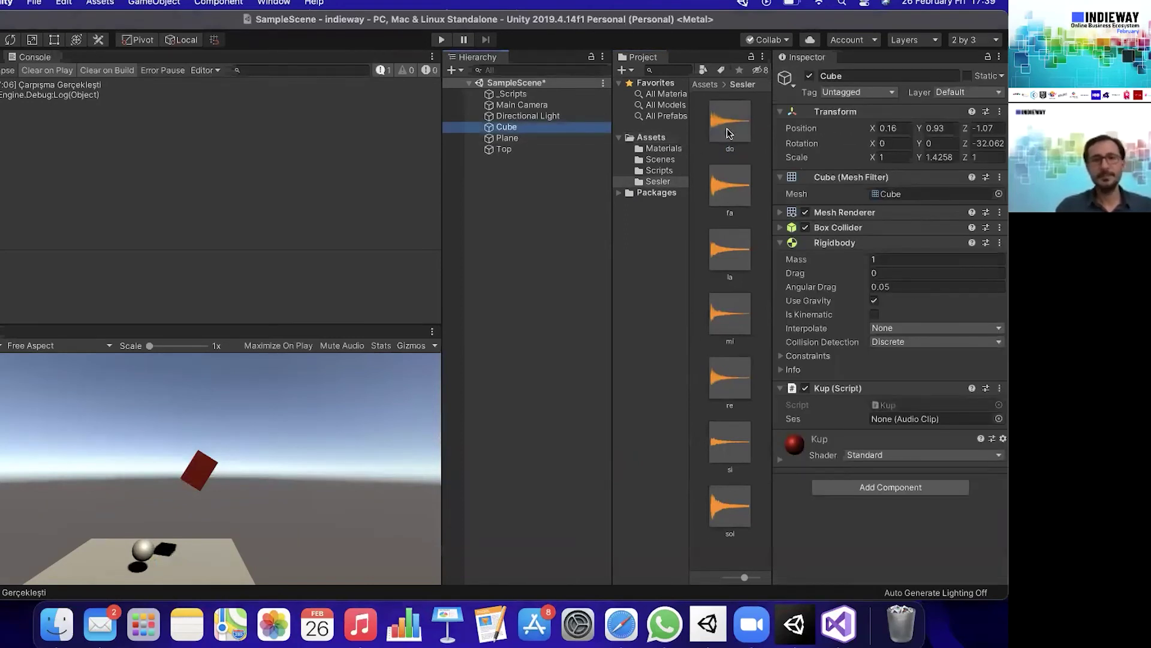
drag(729, 120, 930, 418)
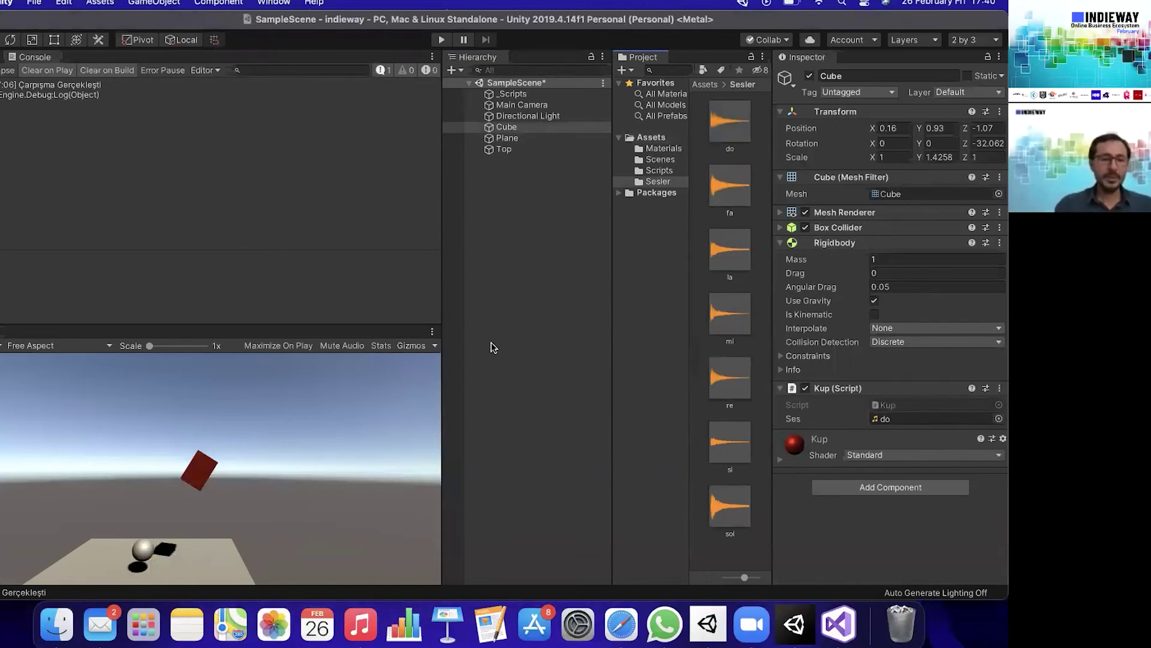
key(super+s)
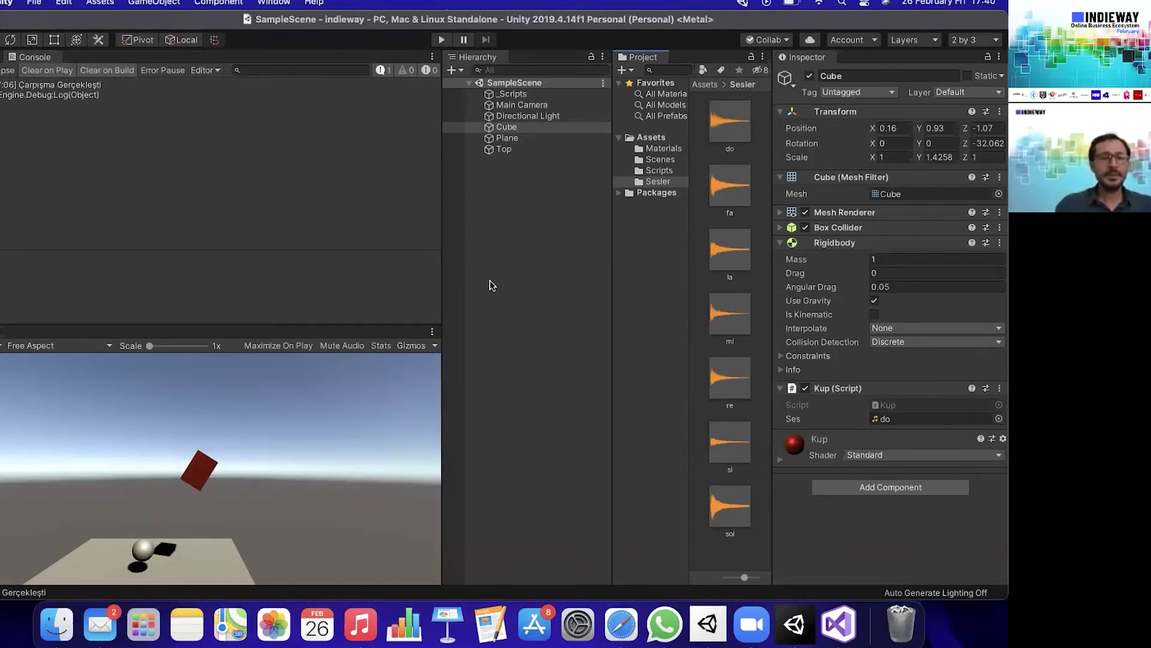
click(443, 43)
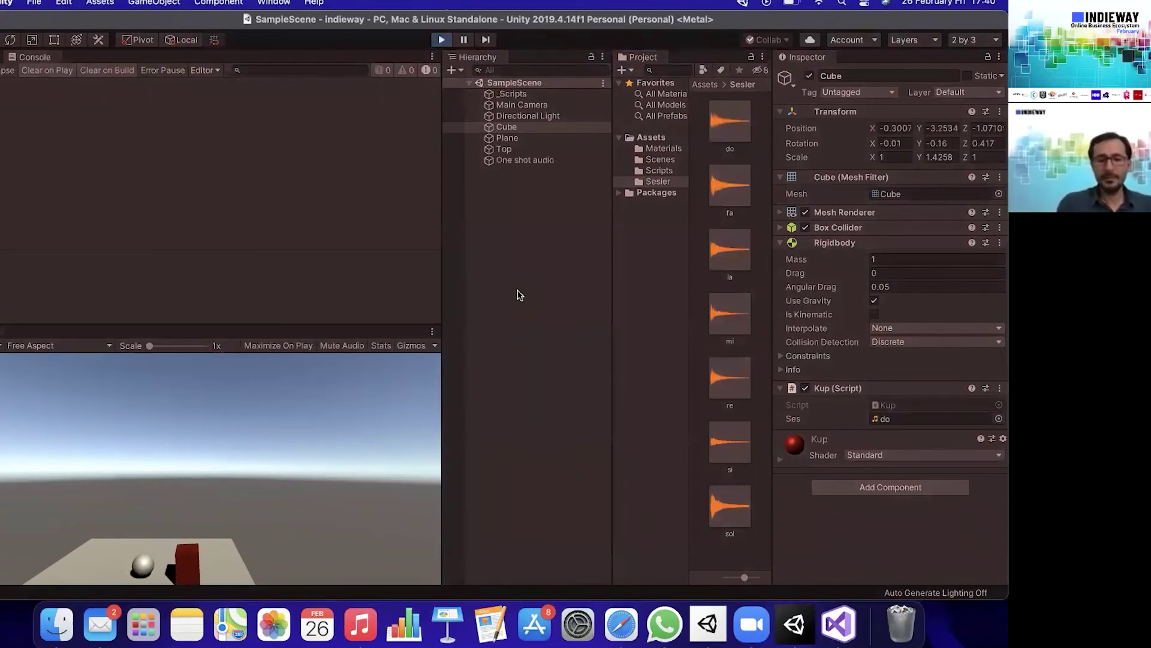
key(XF86AudioRaiseVolume)
key(XF86AudioRaiseVolume)
key(XF86AudioRaiseVolume)
key(XF86AudioRaiseVolume)
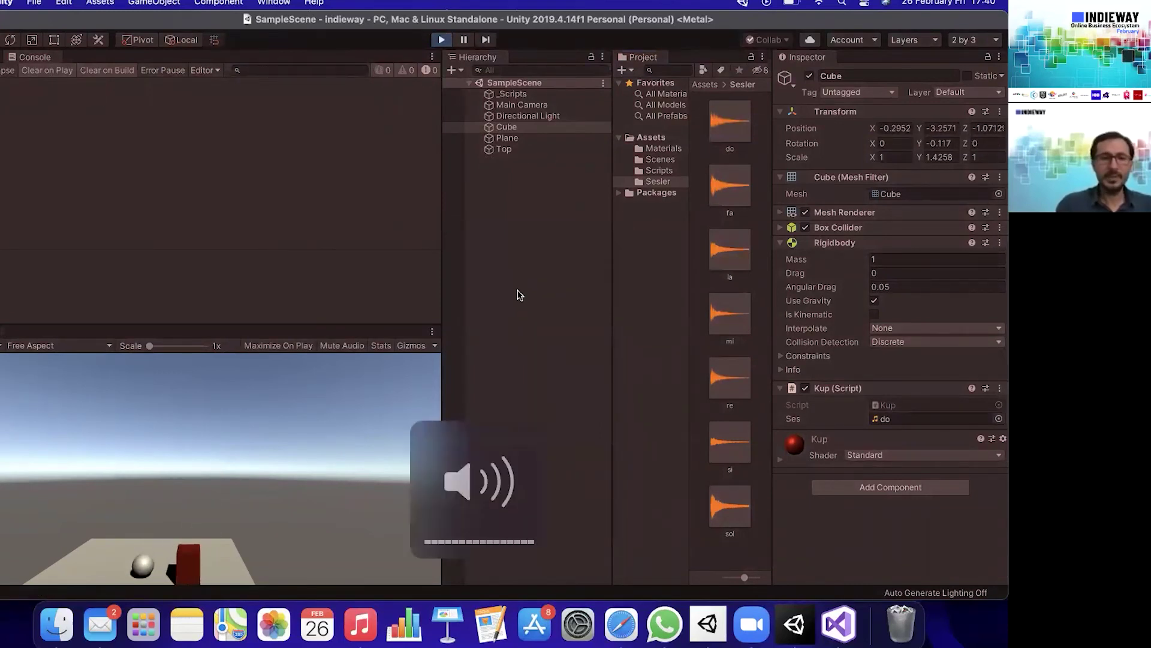
click(440, 41)
click(441, 40)
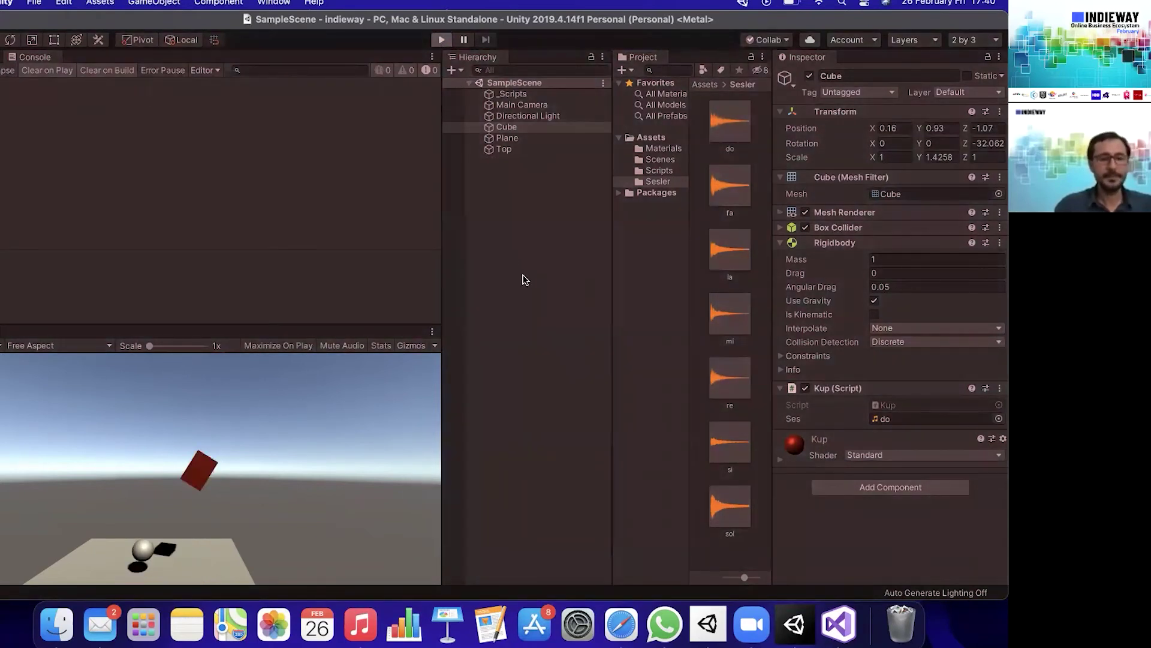
key(super+p)
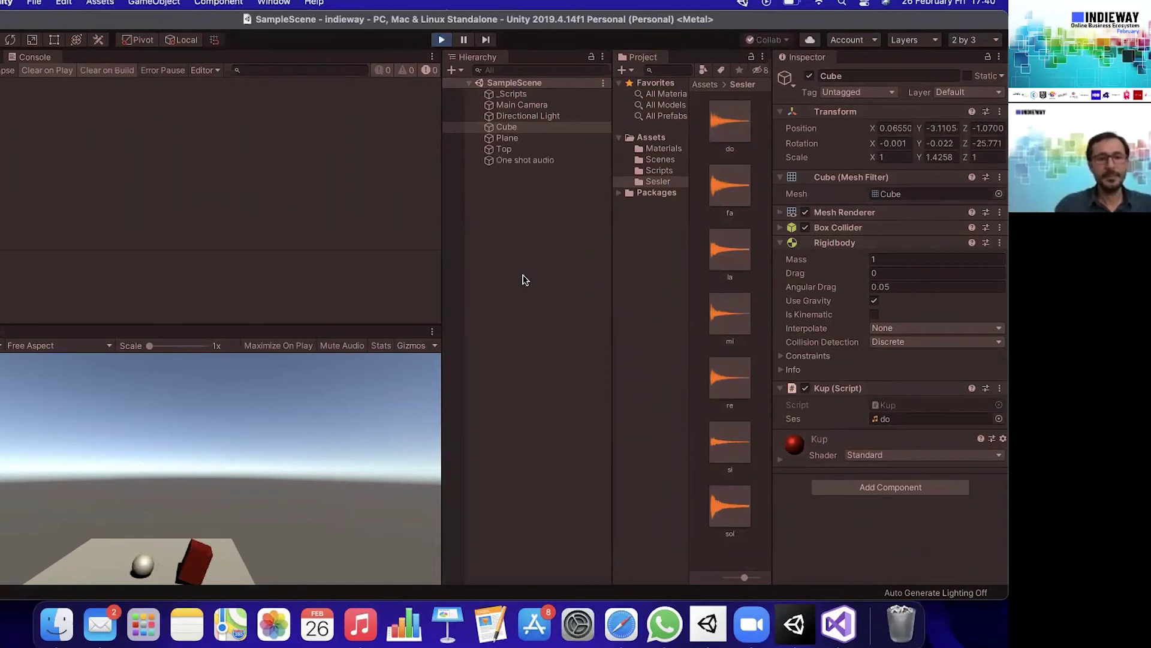
click(441, 40)
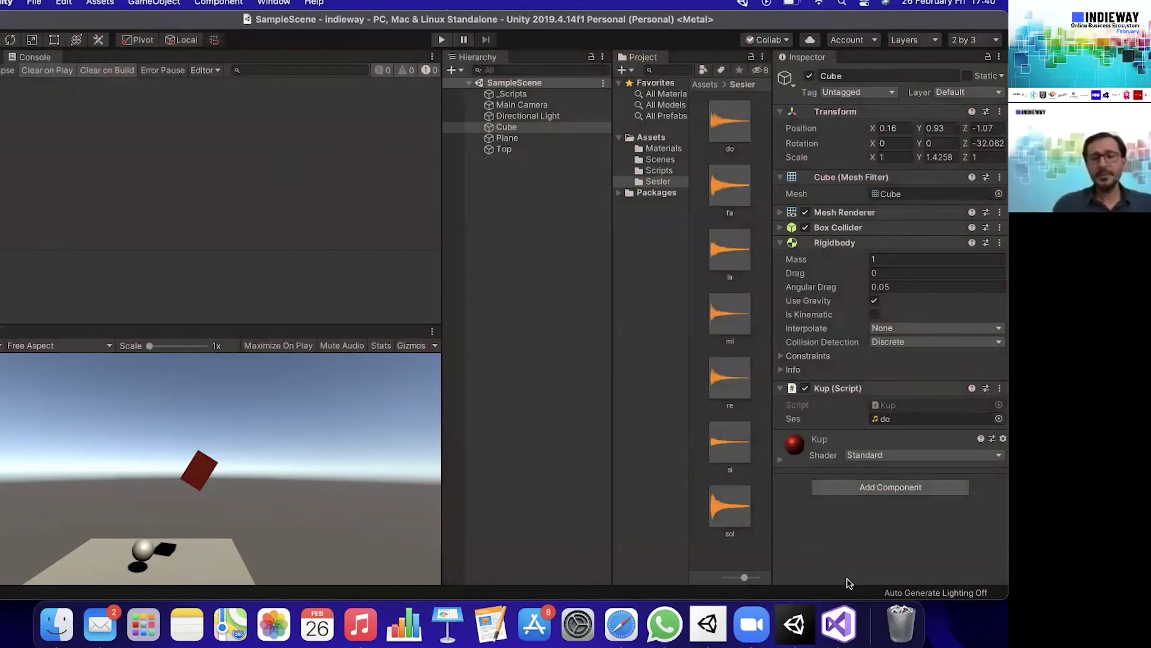
Add an OnMouseDown method after OnCollisionEnter in Kup.cs using autocomplete.
click(845, 627)
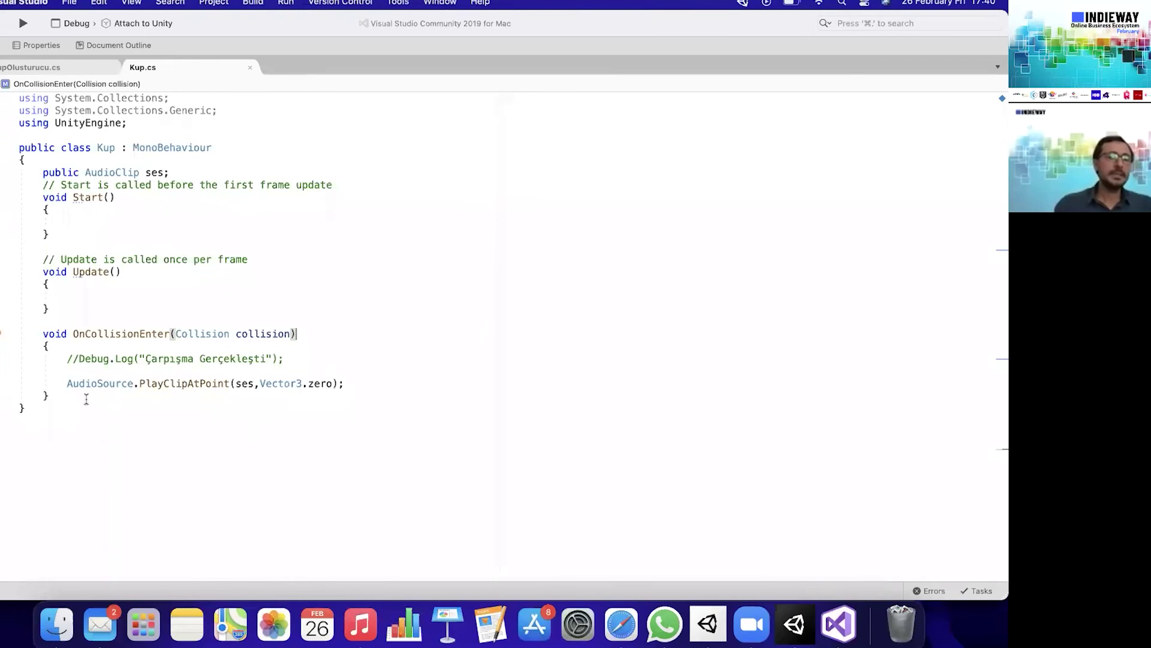
click(73, 392)
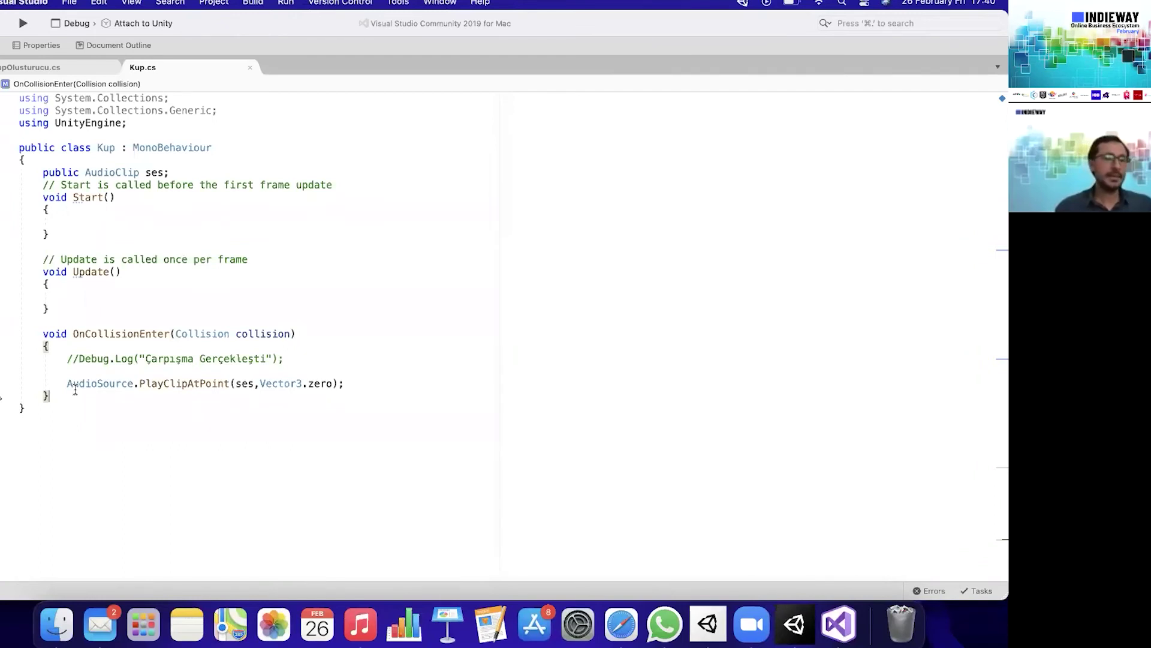
key(Return)
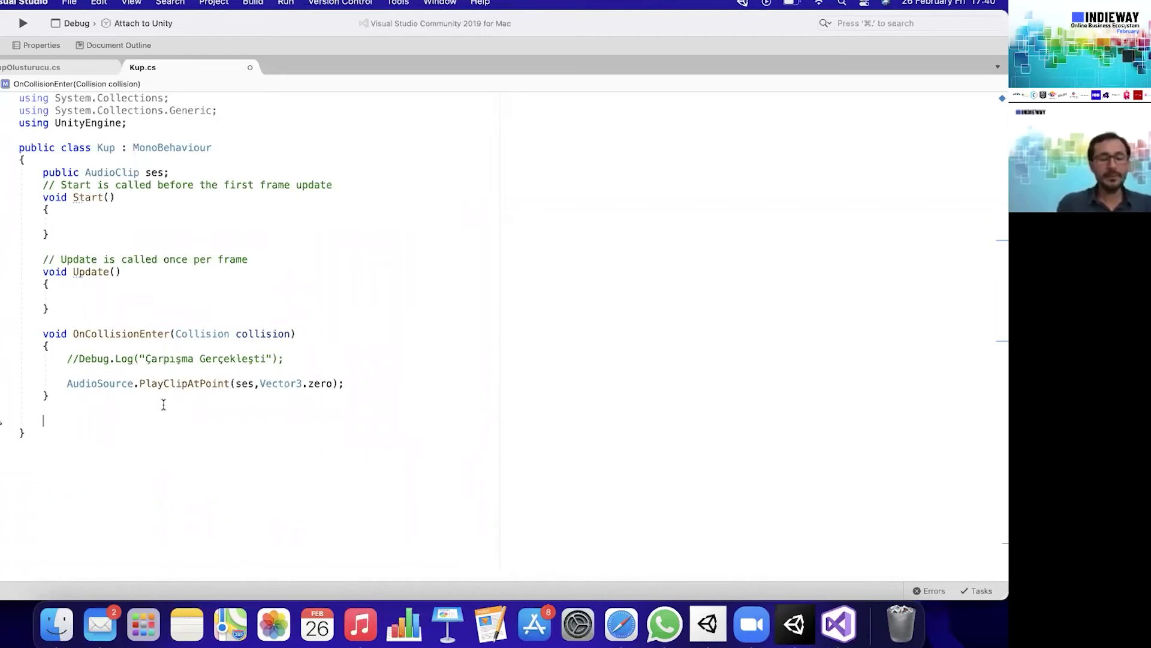
text(onma)
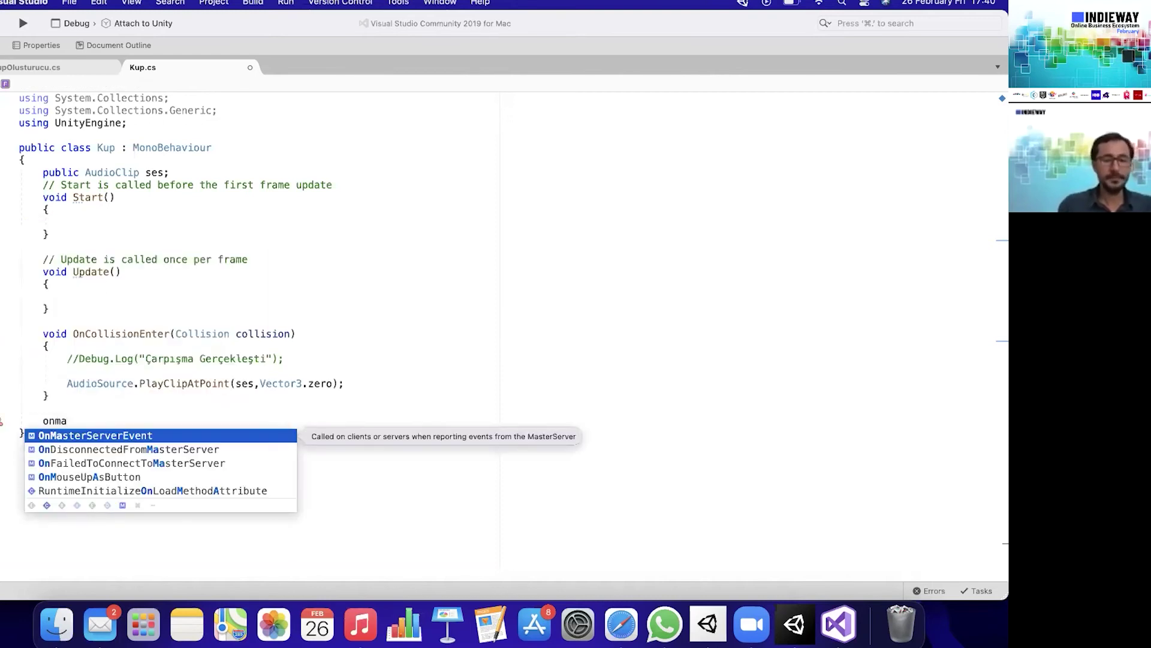
key(BackSpace)
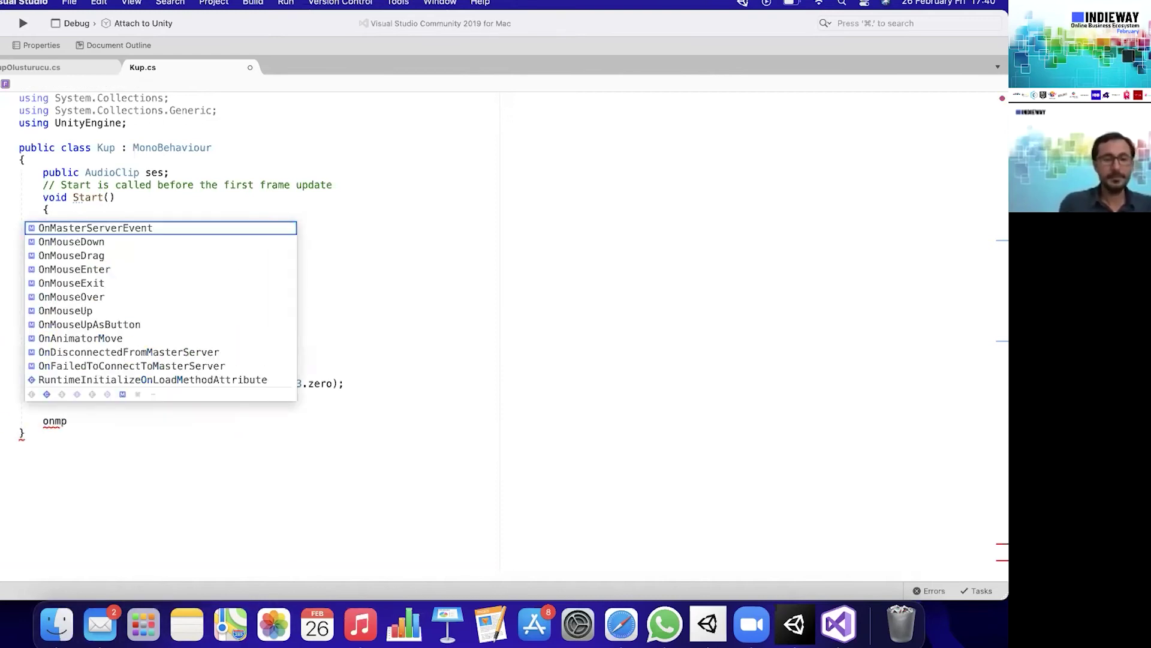
text(ouse)
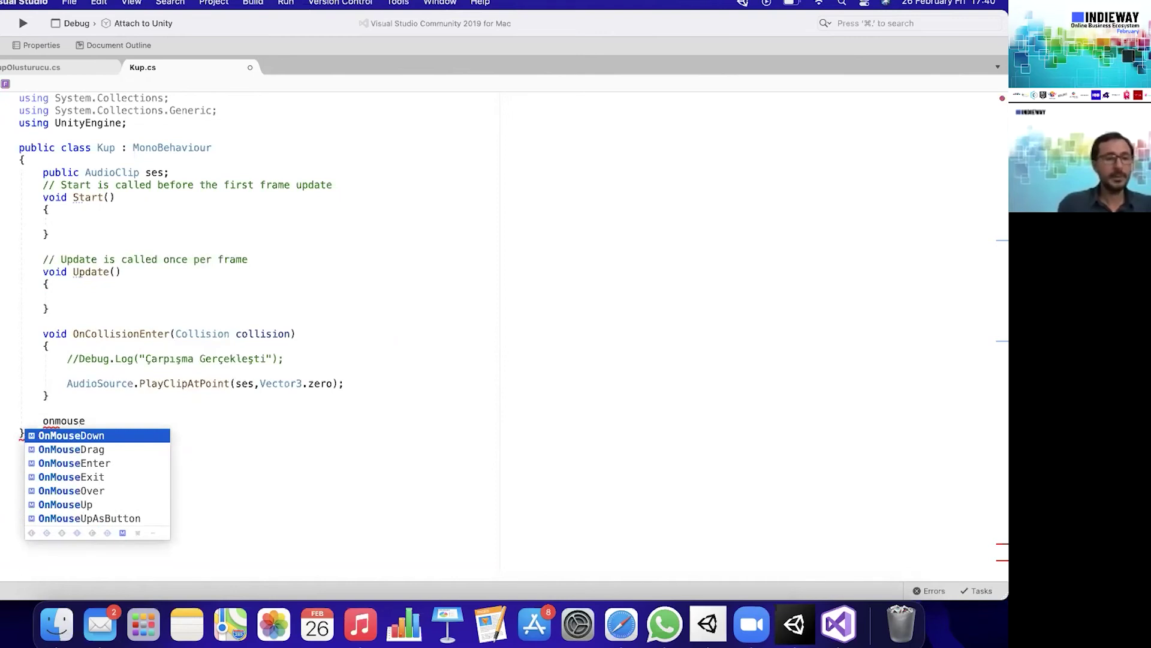
key(Return)
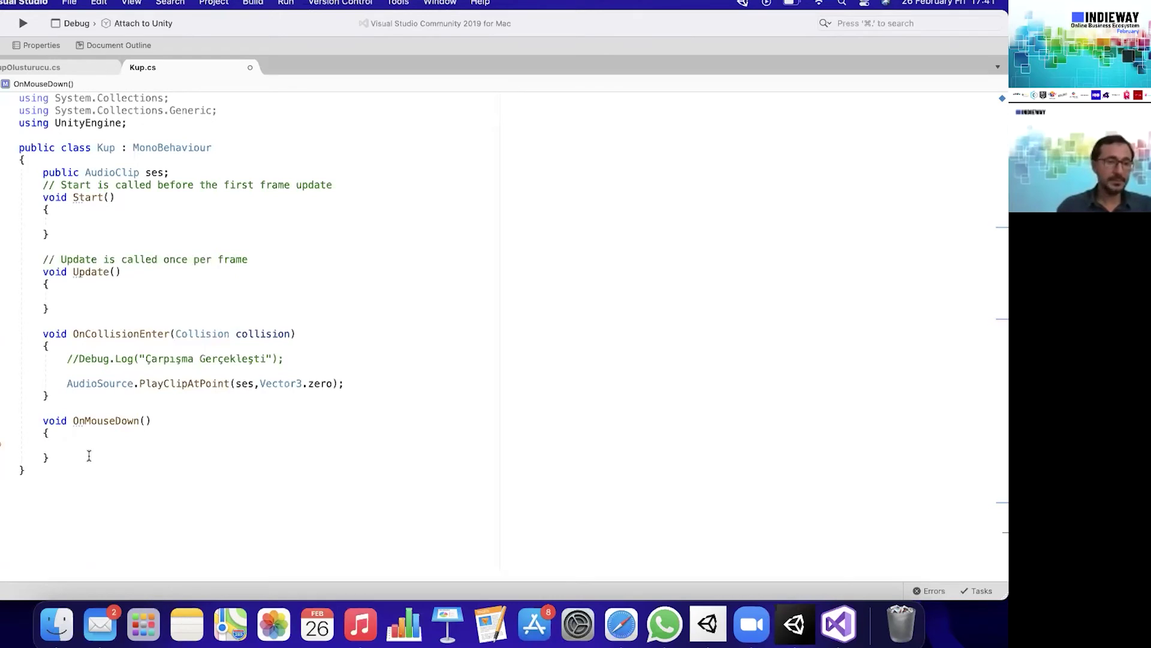
Move the AudioSource.PlayClipAtPoint line from OnCollisionEnter into OnMouseDown.
drag(74, 451, 37, 420)
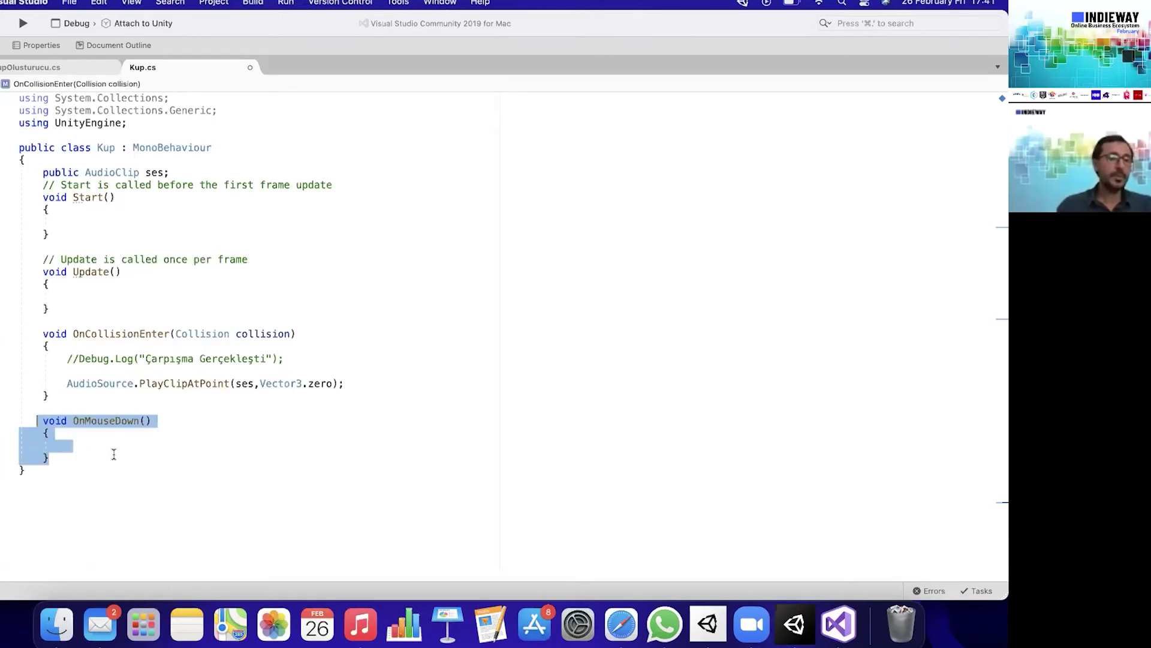
click(282, 413)
drag(392, 378, 138, 371)
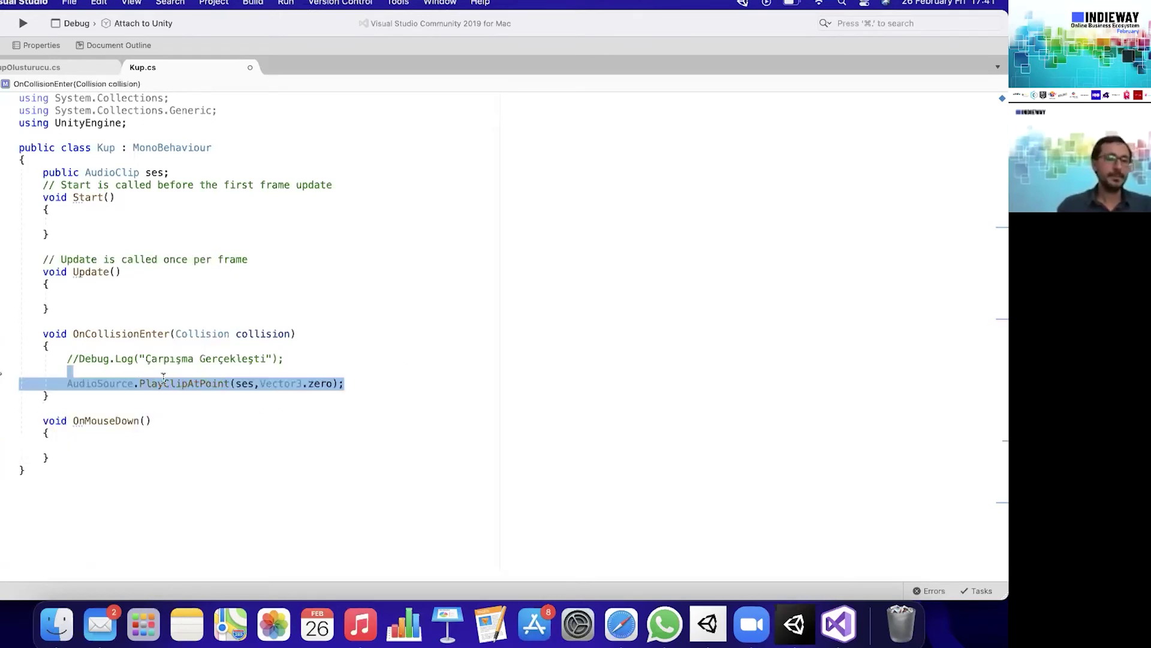
key(BackSpace)
click(61, 429)
text(AudioSource.PlayClipAtPoint(ses, Vector3.zero);)
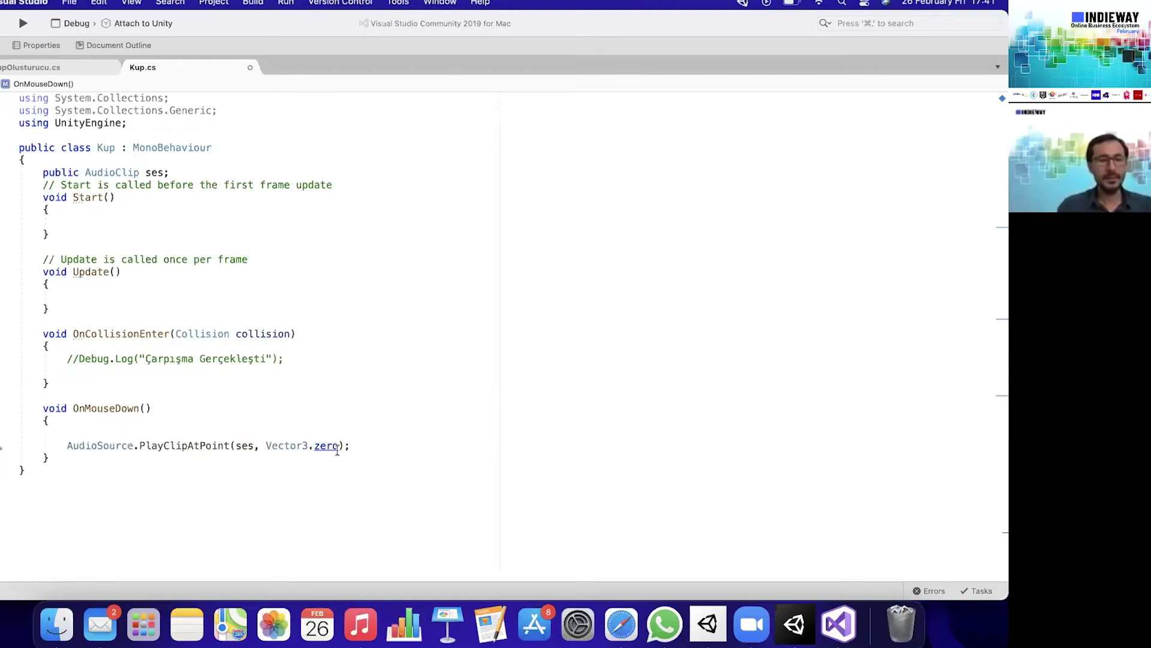
click(795, 624)
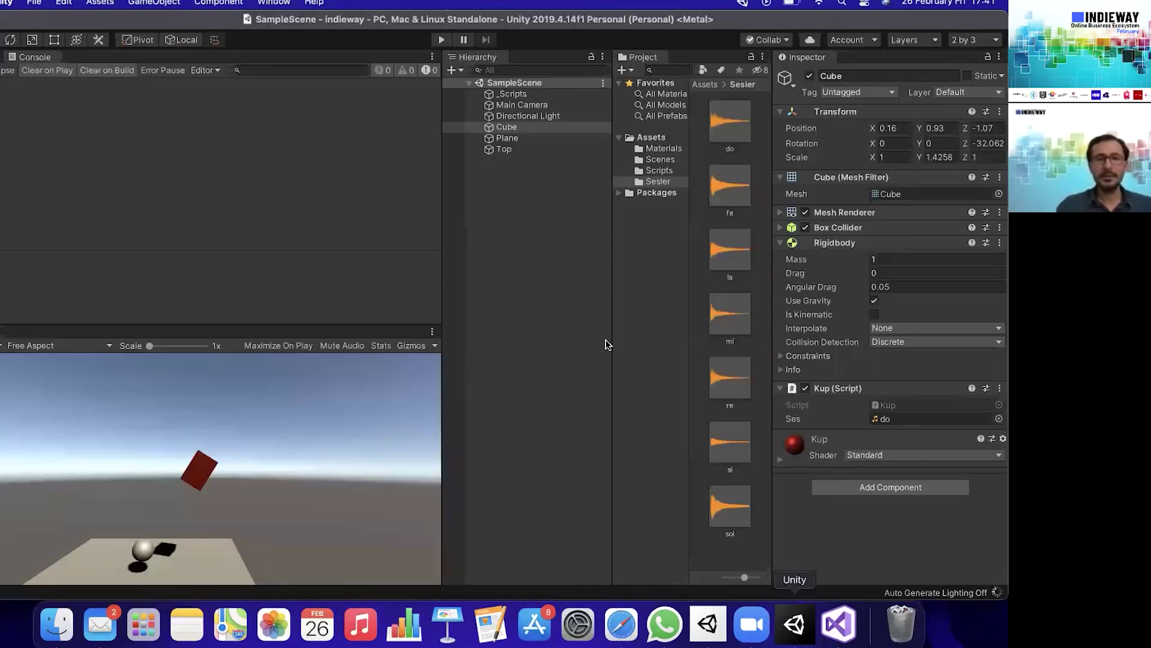
Duplicate Cube into Cube (1)–Cube (6), place Cube below Top, and select all seven cubes.
click(527, 128)
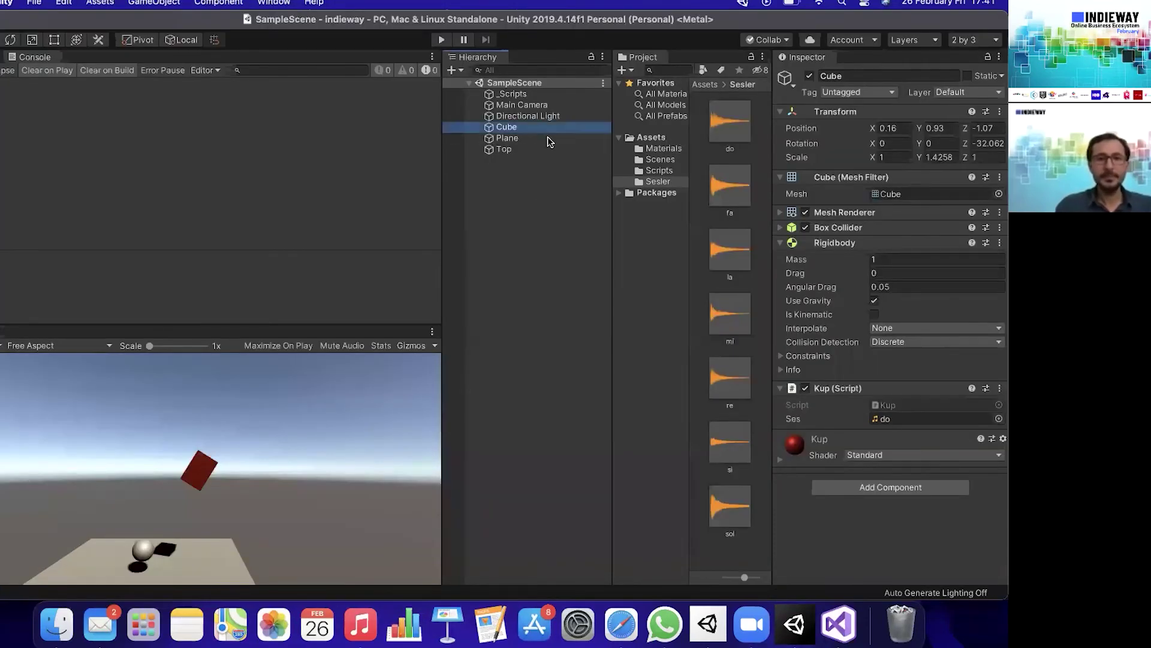
key(super+d)
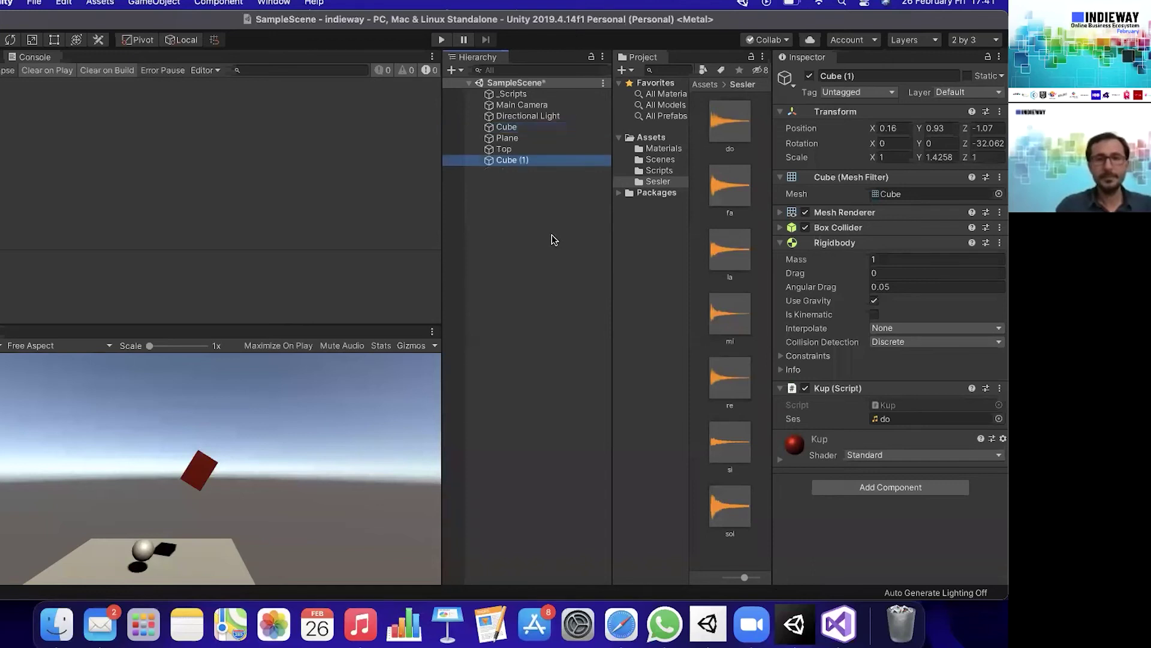
key(super+d)
key(super+d)
key(super+d)
key(super+d)
key(super+d)
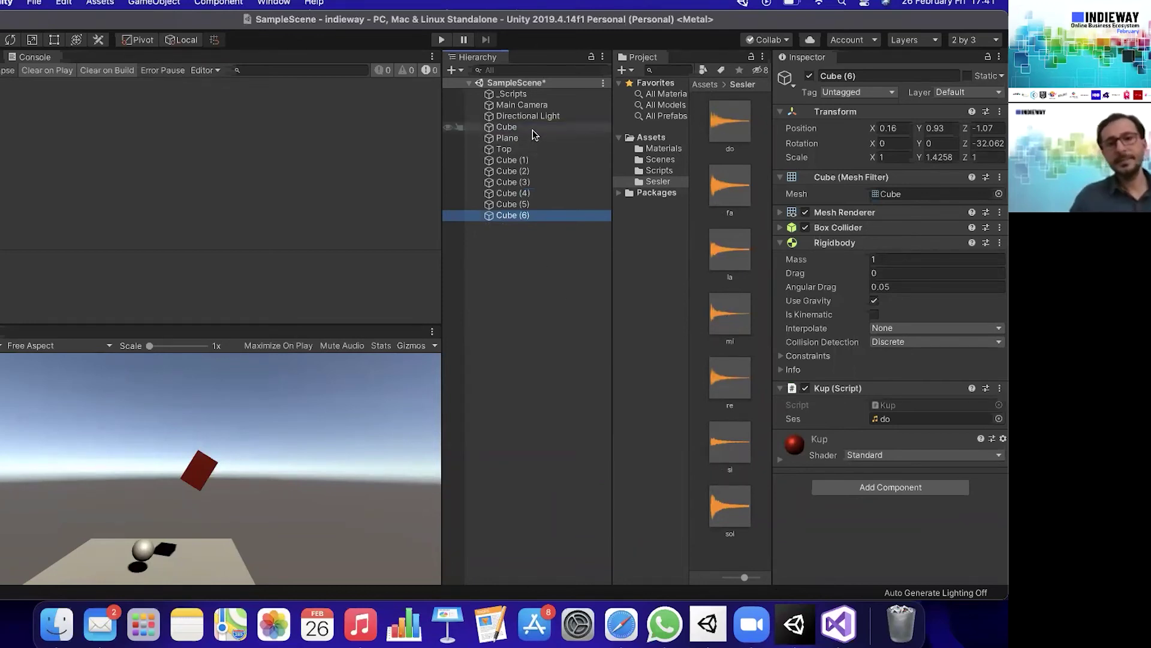
drag(532, 129, 544, 157)
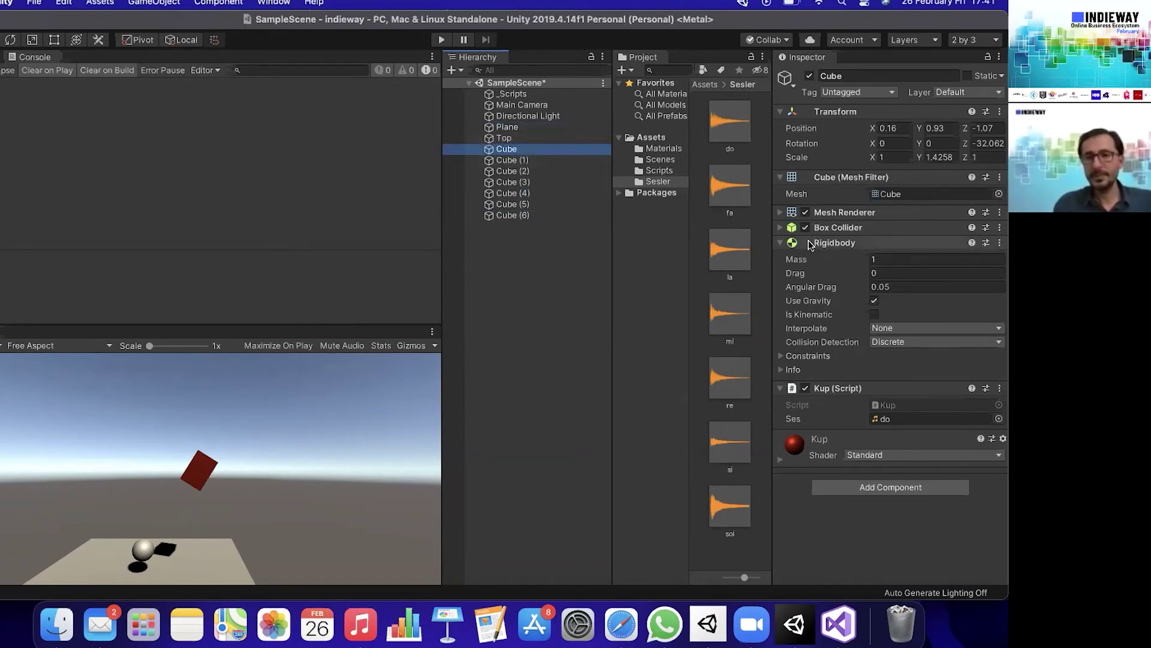
shift+click(533, 216)
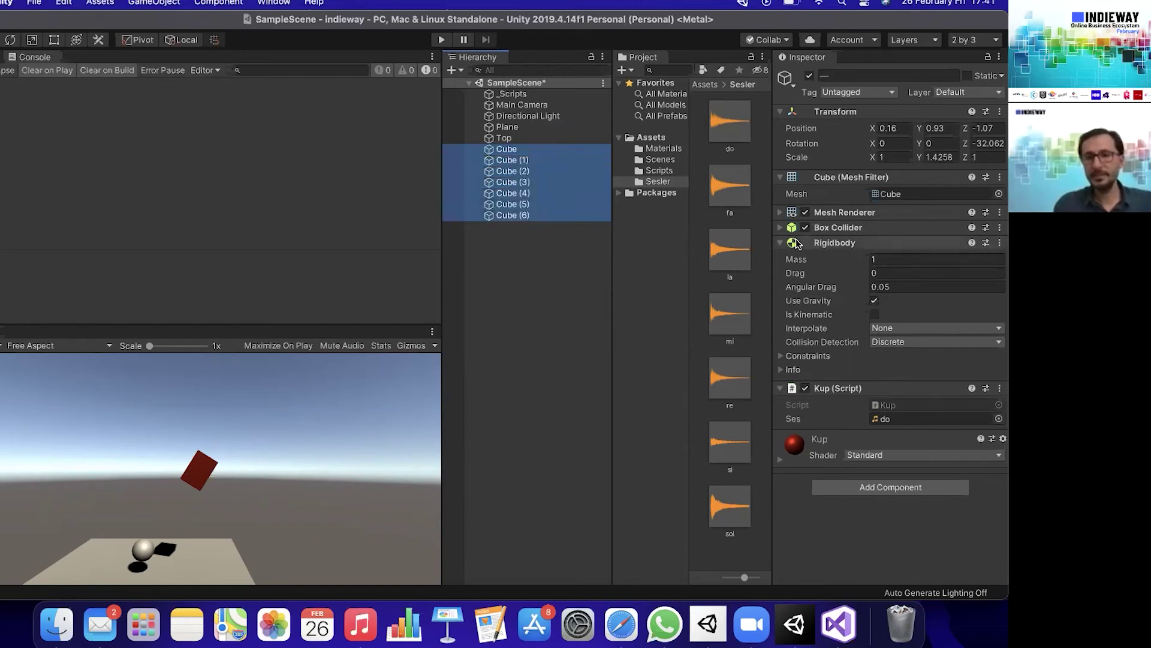
Remove the Rigidbody from all seven cubes and delete the Top ball.
click(999, 243)
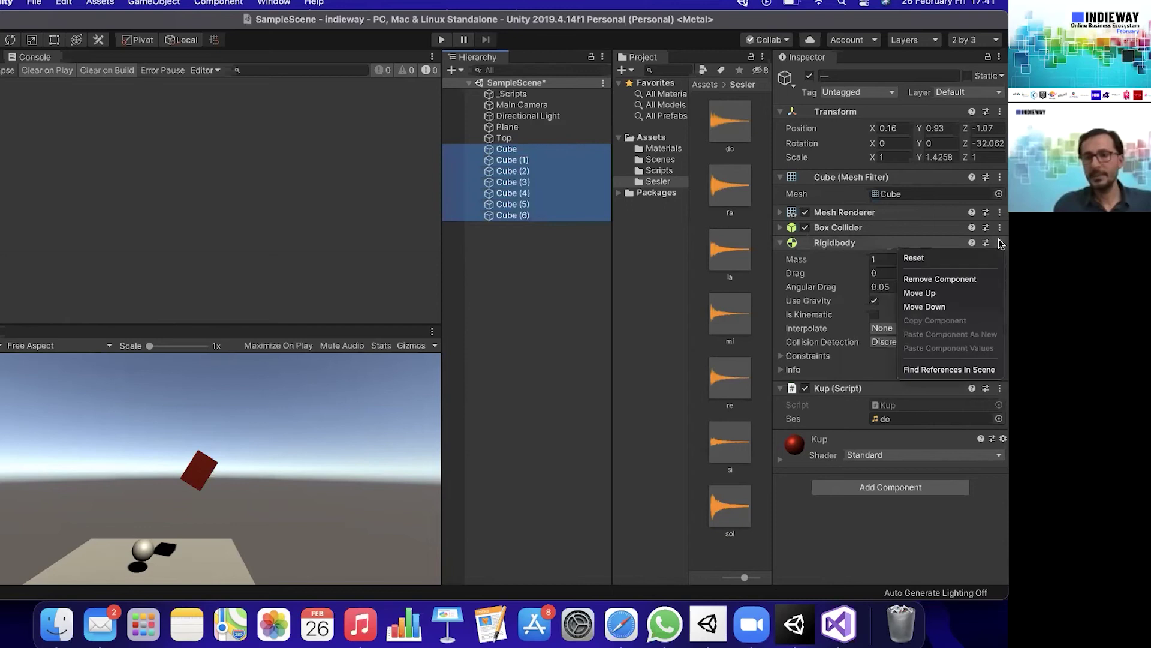
click(950, 278)
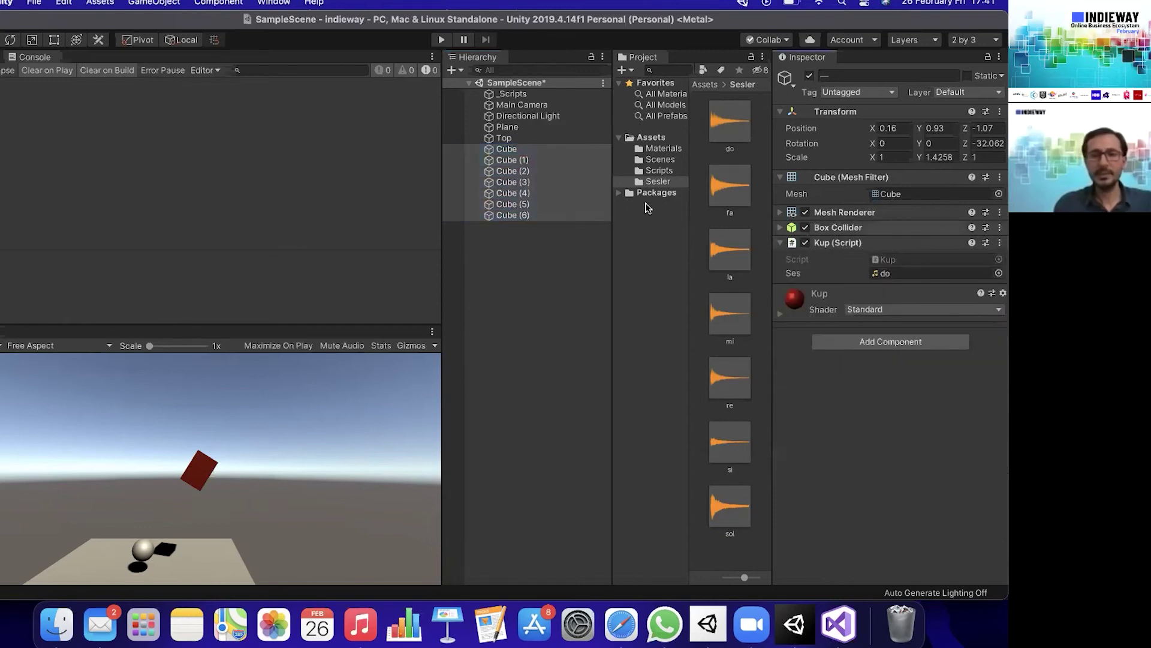
click(576, 140)
key(super+BackSpace)
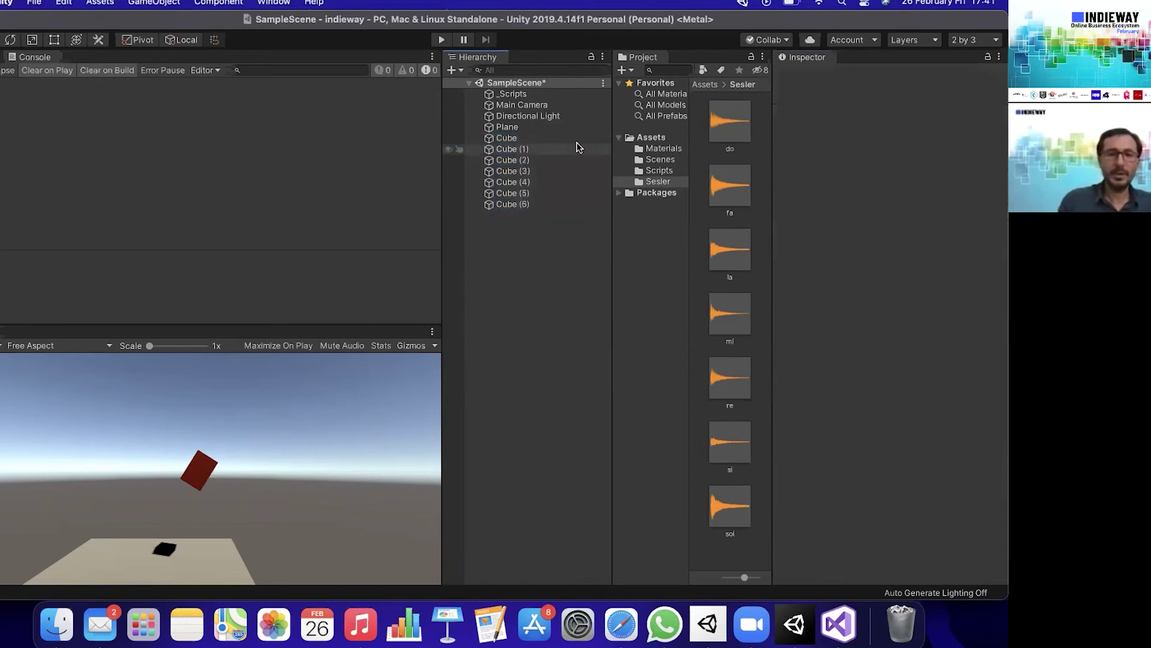
Reset all seven cubes' Transform to position and rotation 0, 0, 0.
click(560, 139)
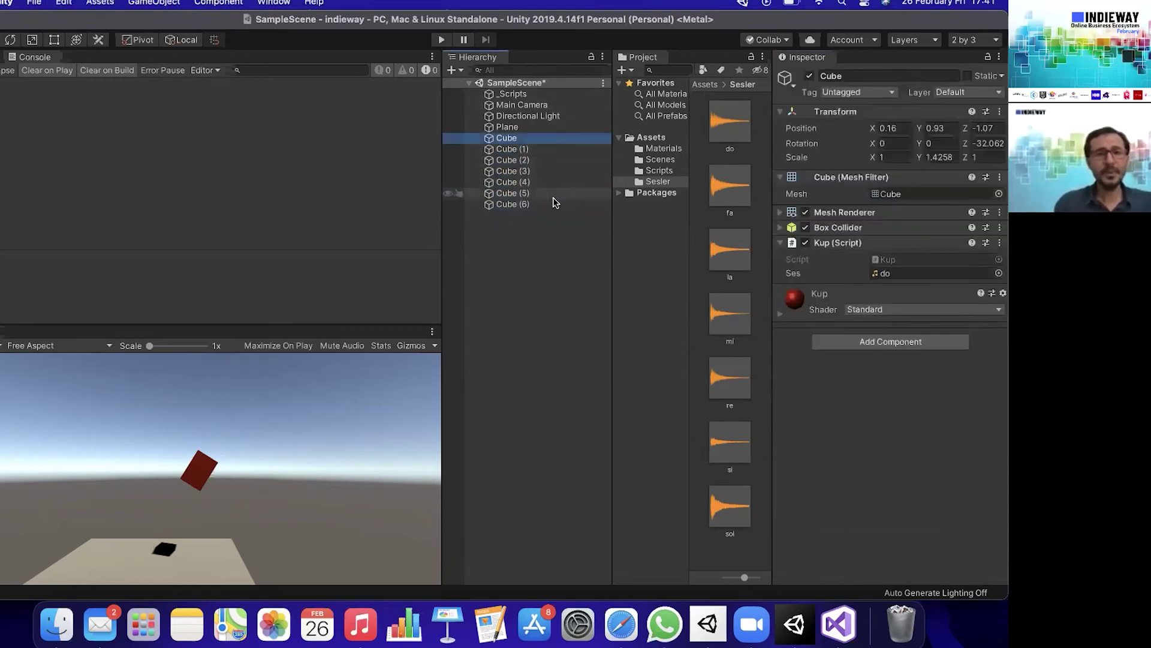
shift+click(558, 204)
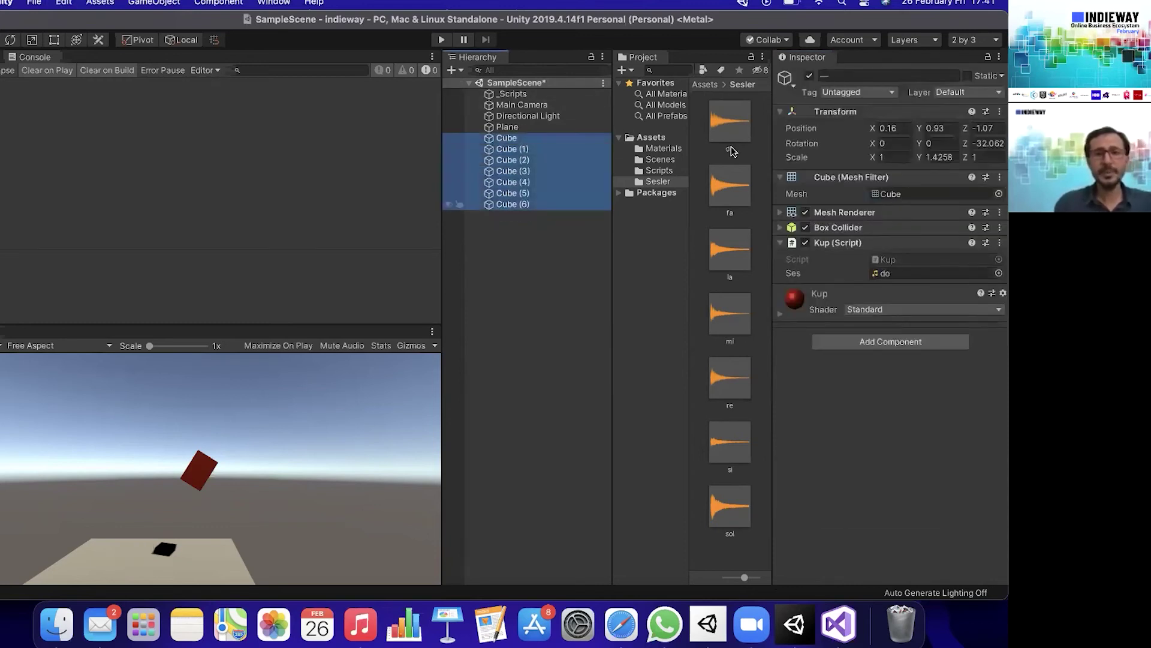
click(999, 112)
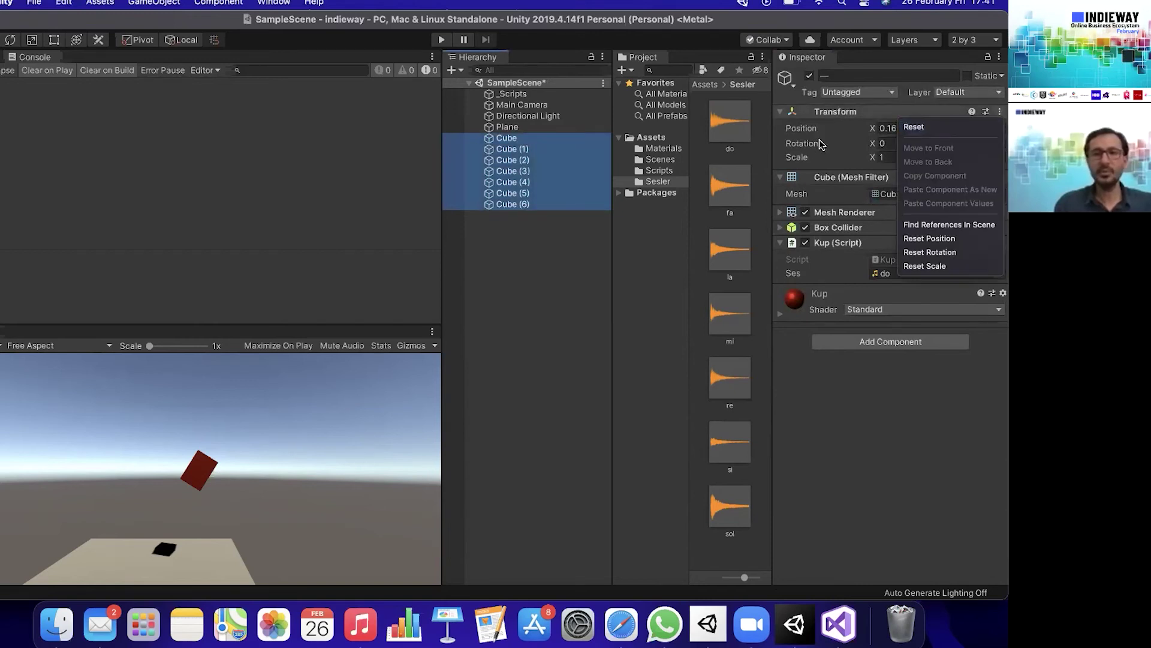
click(933, 127)
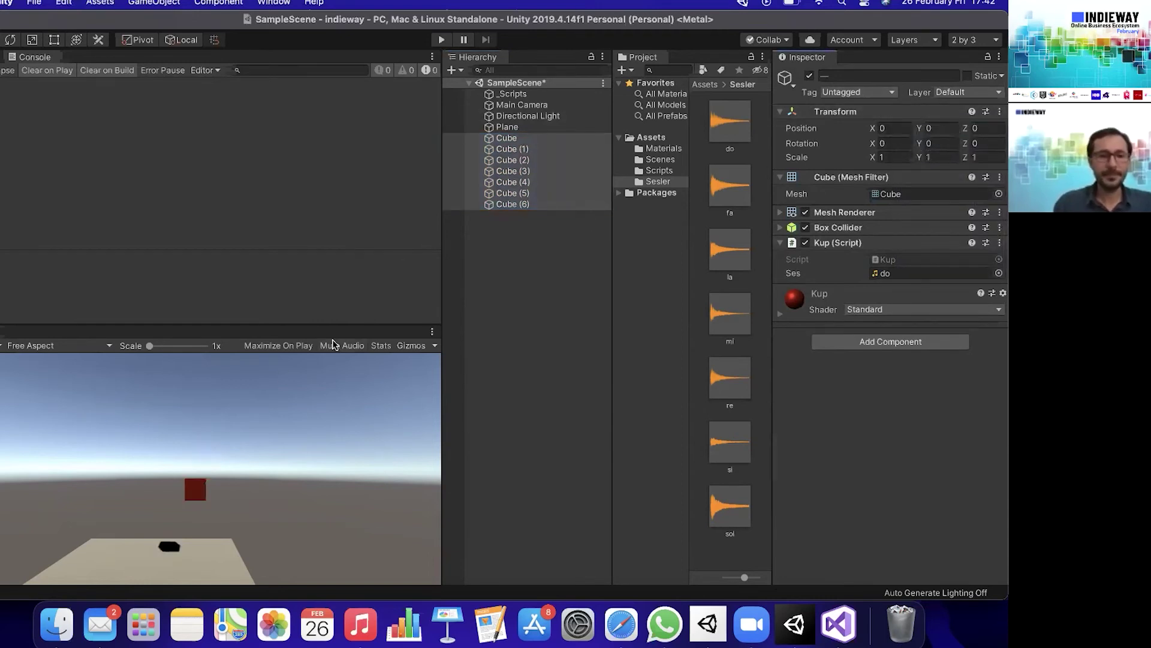
Set Cube (1) to X position 1 and Cube (2) to X position 2.
click(552, 140)
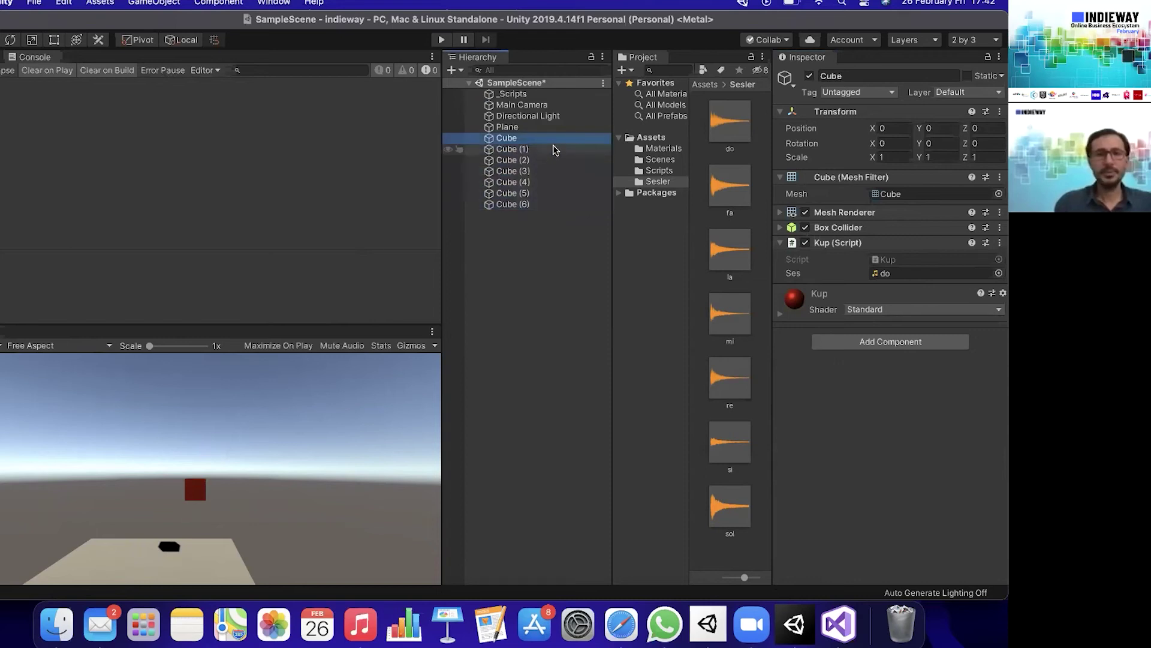
click(553, 149)
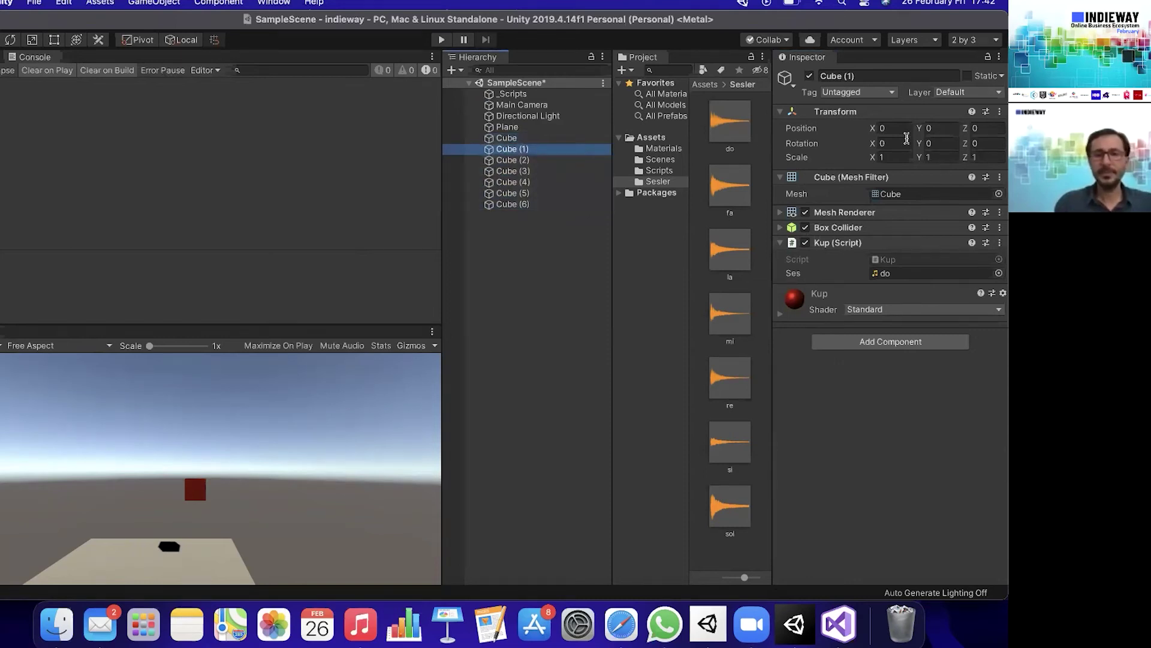
click(889, 126)
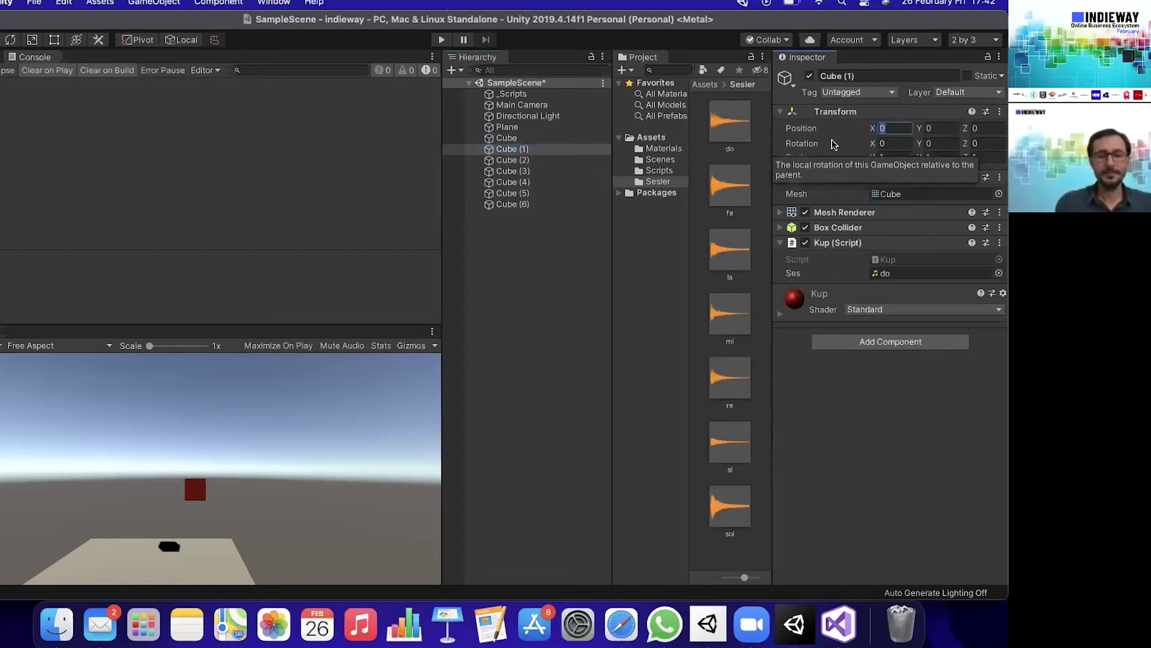
text(2)
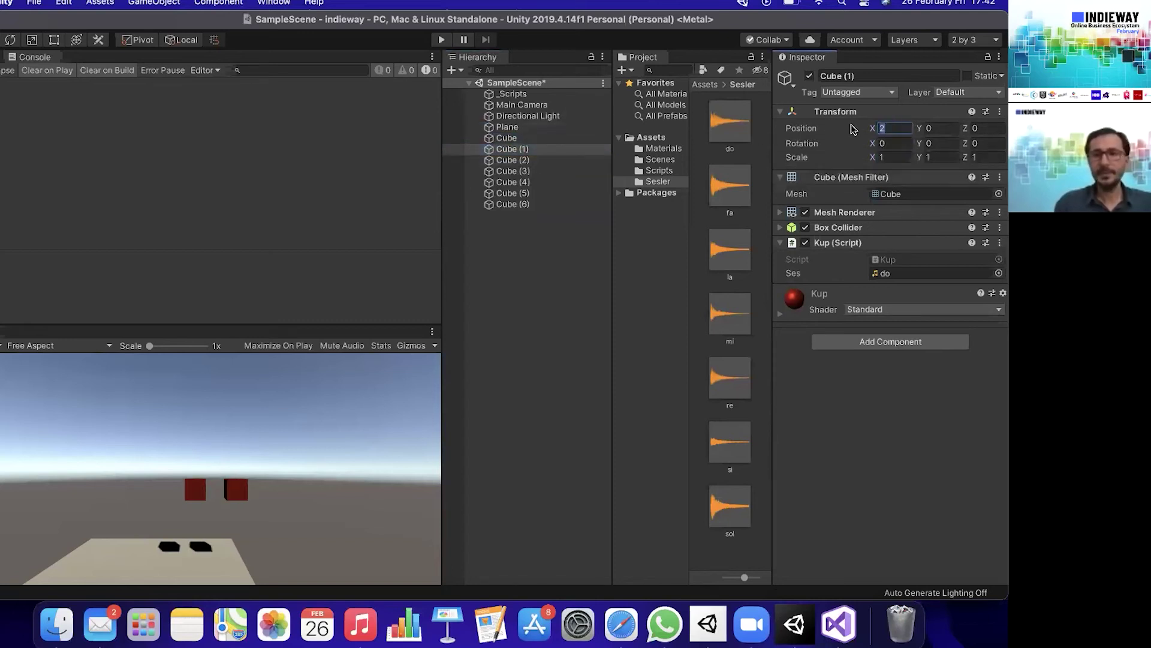
click(507, 138)
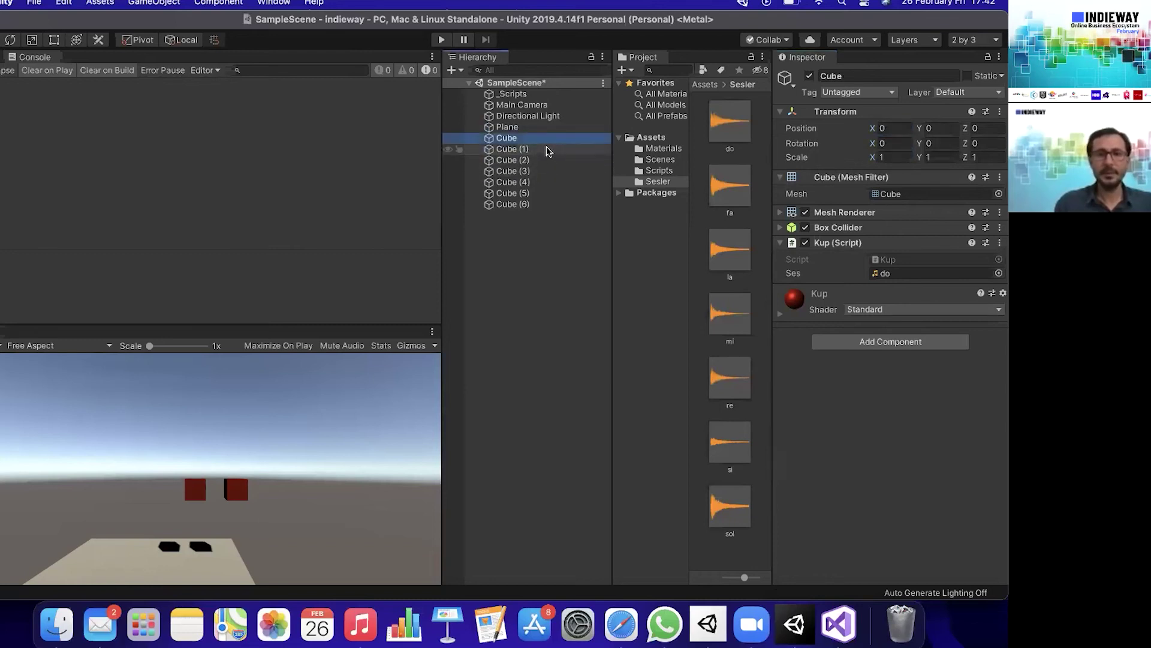
click(512, 149)
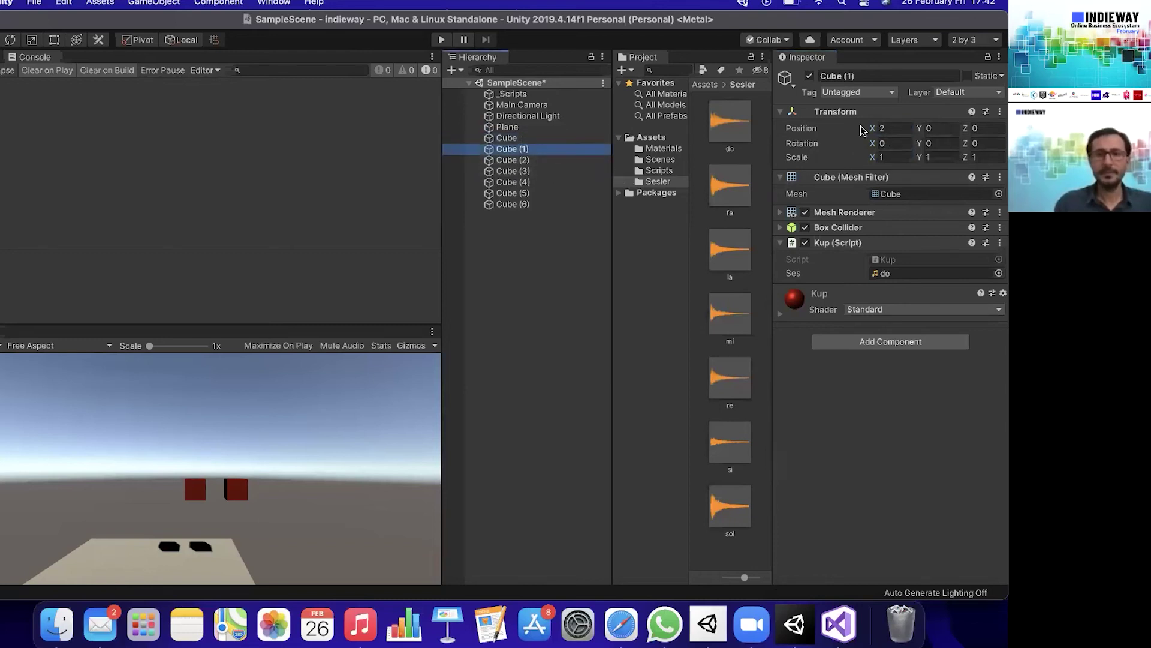
click(888, 126)
text(1)
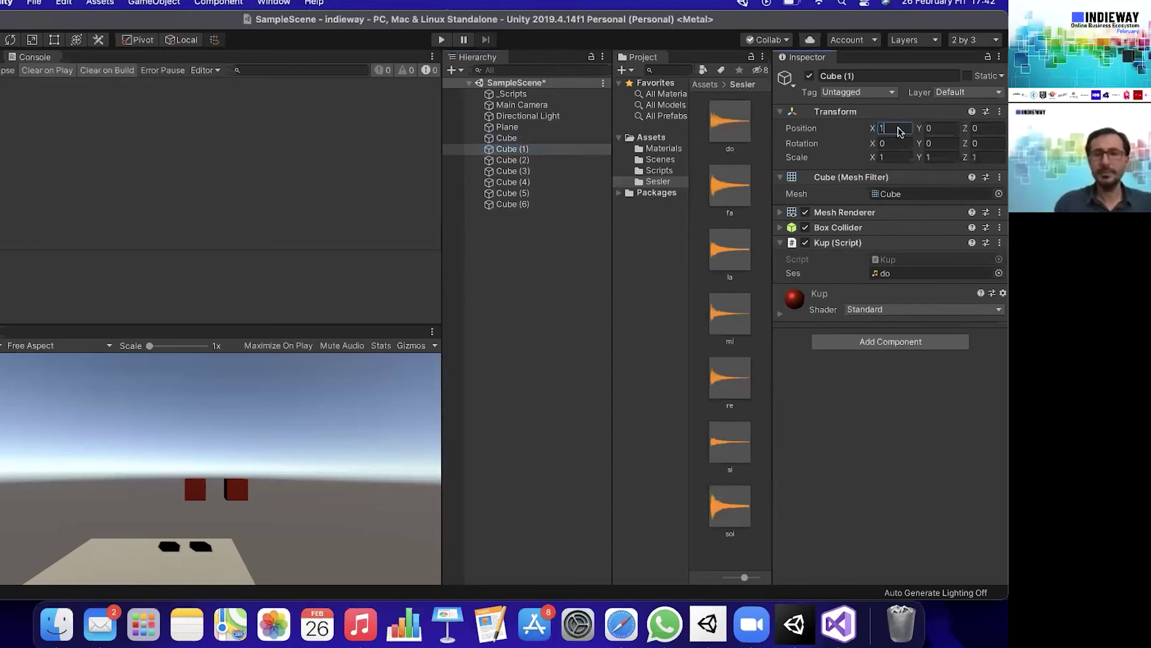
click(556, 158)
click(899, 128)
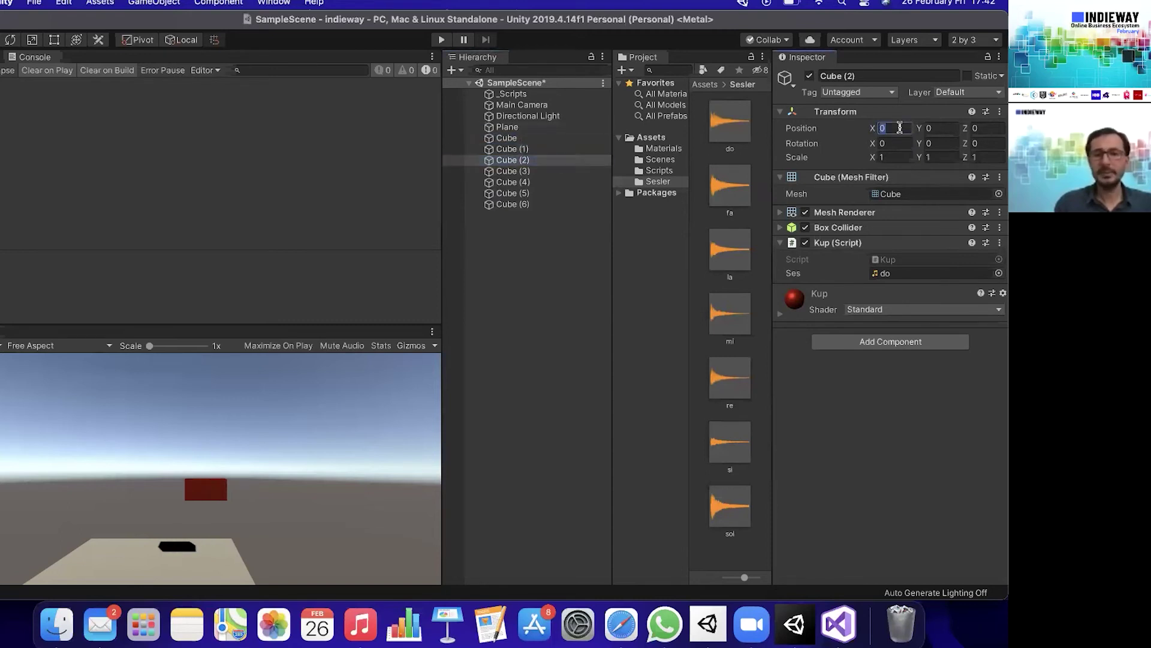
text(1)
Set Cube (3) through Cube (6) to X positions 3, 4, 5 and 6.
click(563, 171)
click(897, 126)
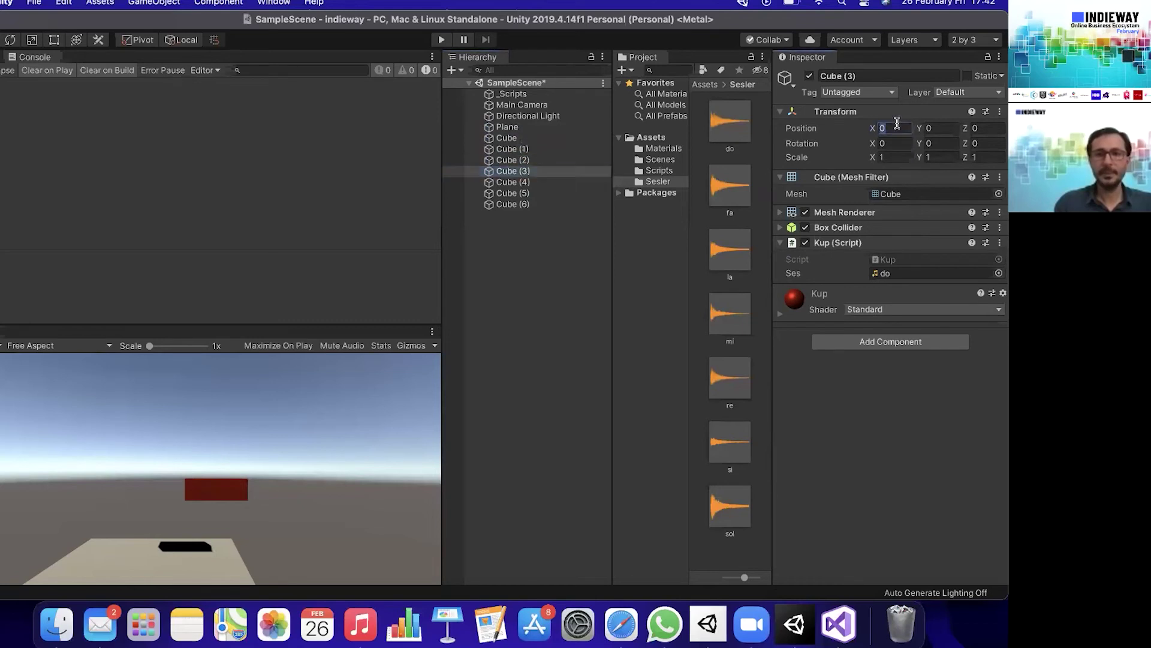
text(2)
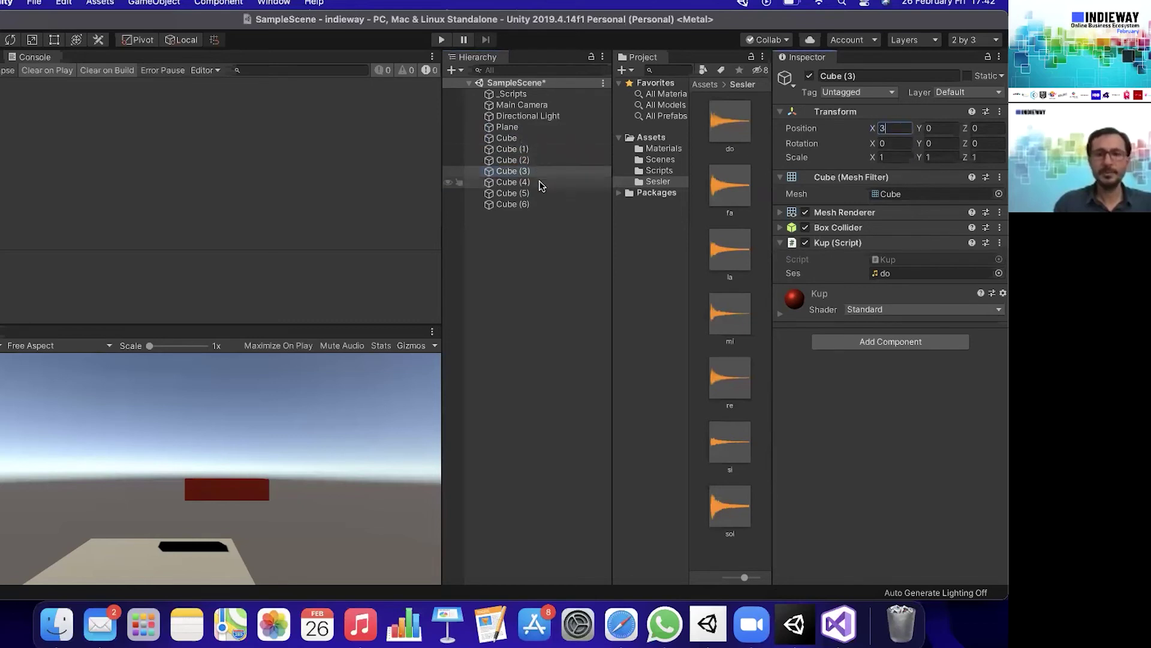
click(542, 181)
click(905, 128)
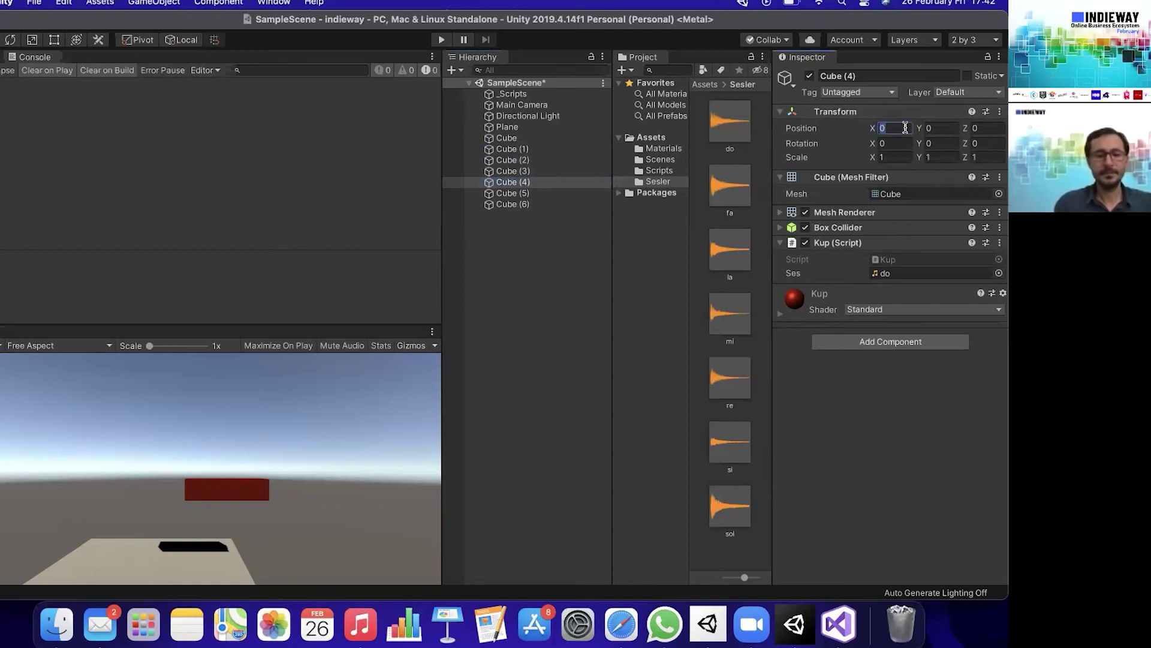
text(3)
click(582, 194)
click(897, 128)
text(4)
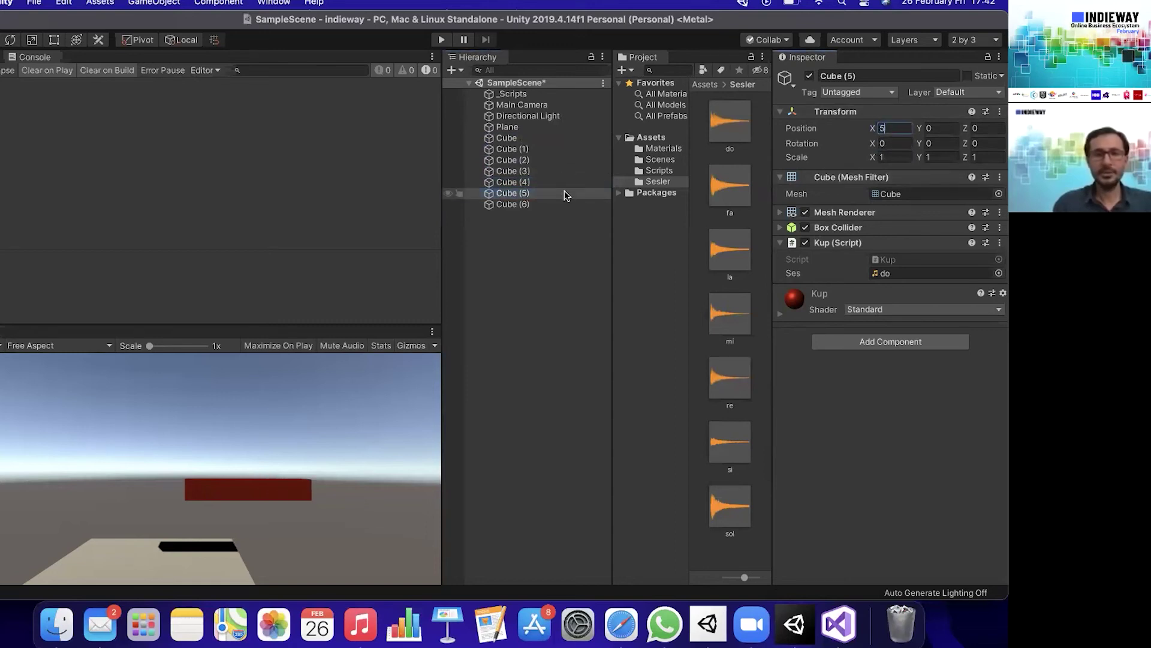
click(570, 204)
click(894, 128)
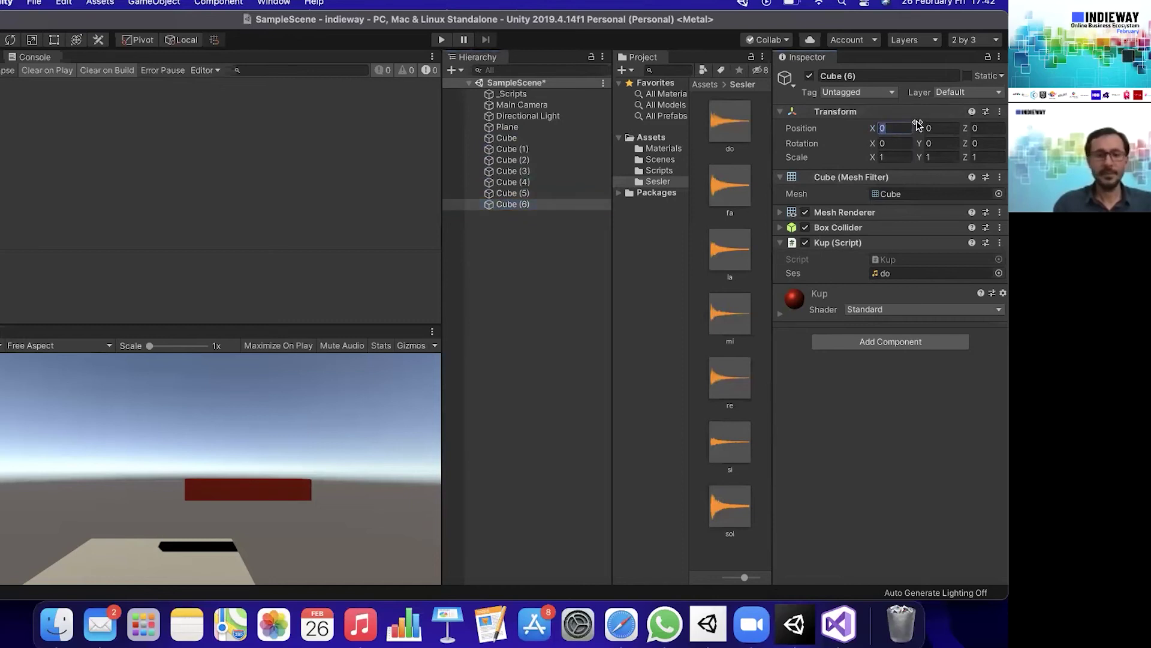
text(6)
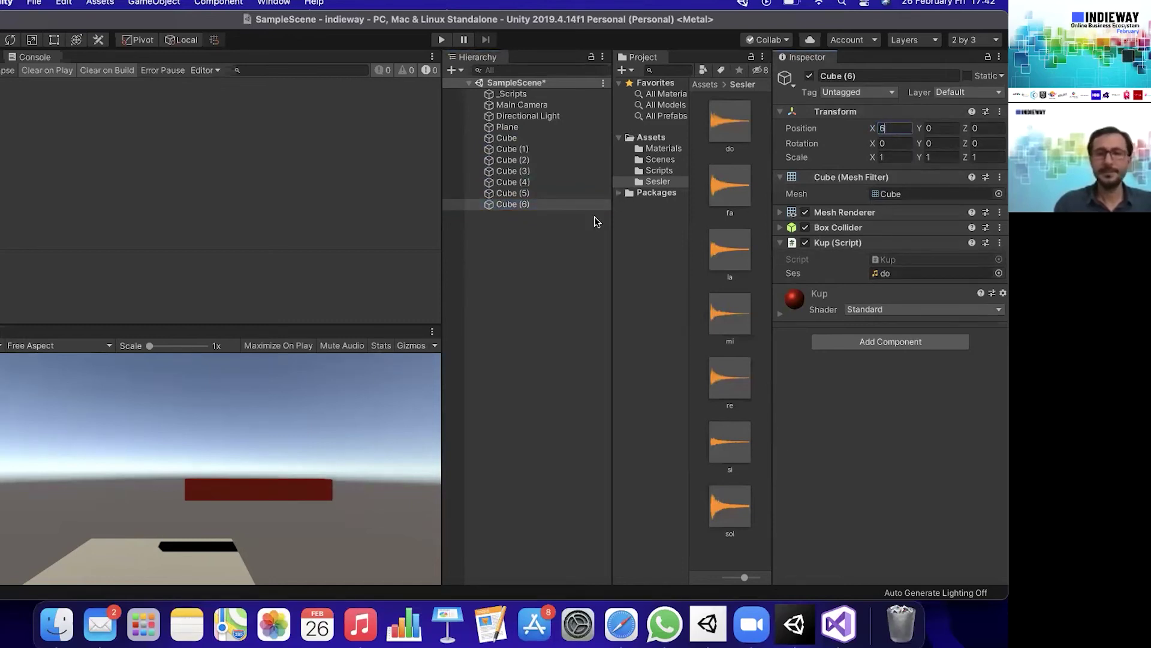
click(556, 151)
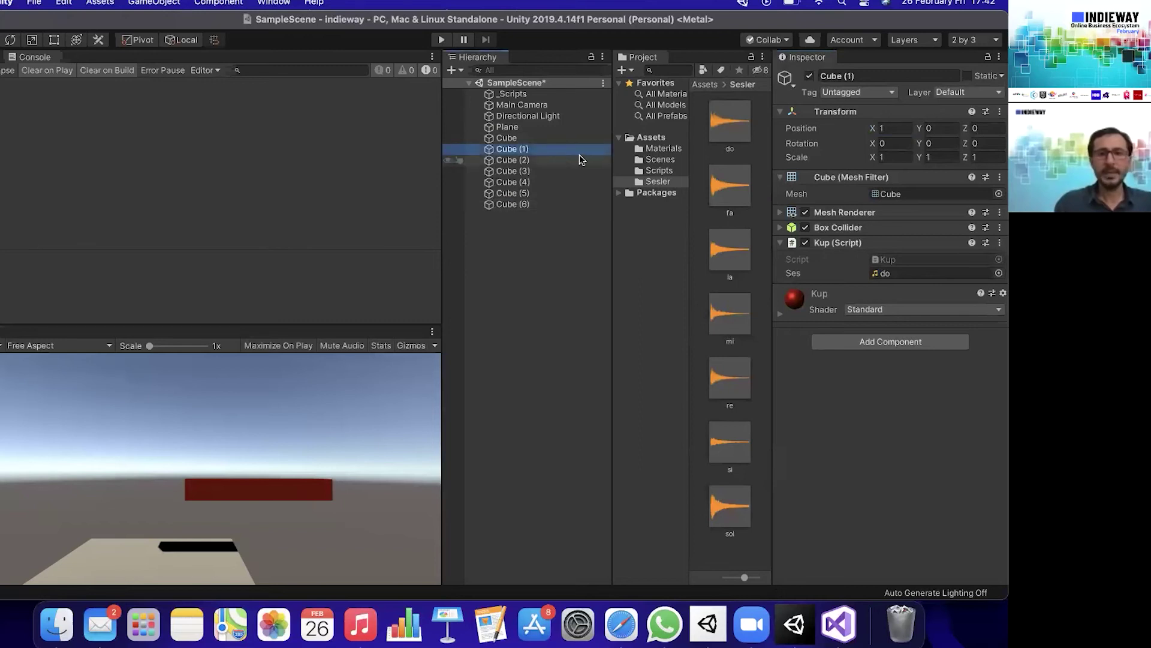
Create a new material named BEyaz in the Materials folder.
click(657, 150)
click(660, 159)
click(662, 170)
click(660, 181)
click(662, 159)
click(673, 171)
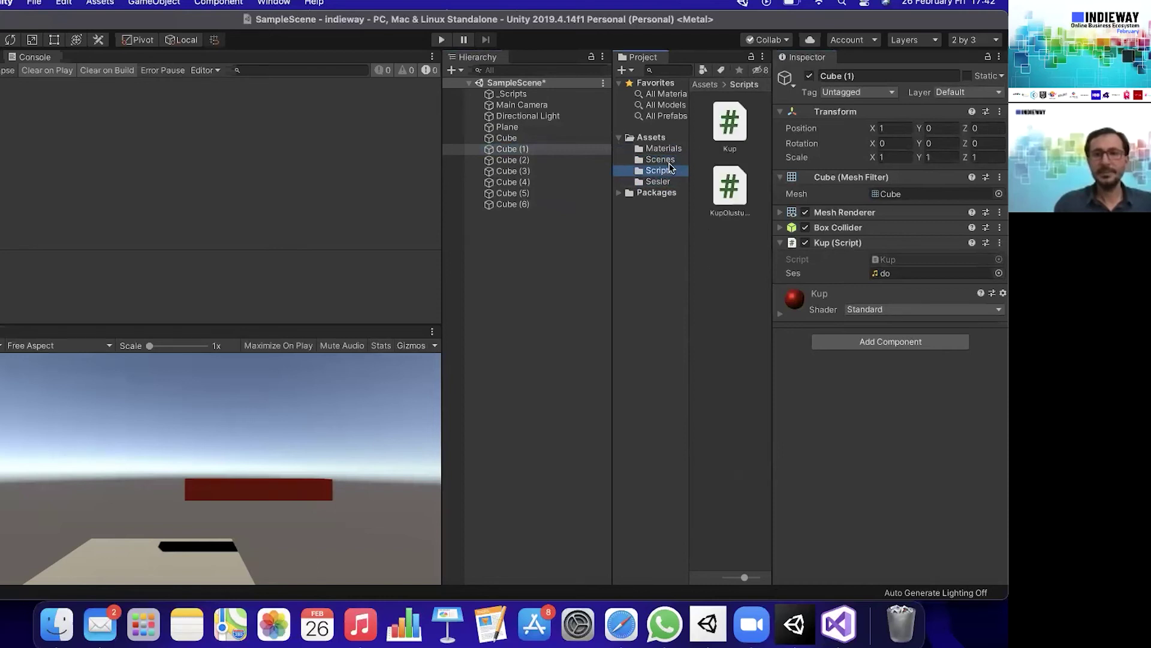
click(666, 149)
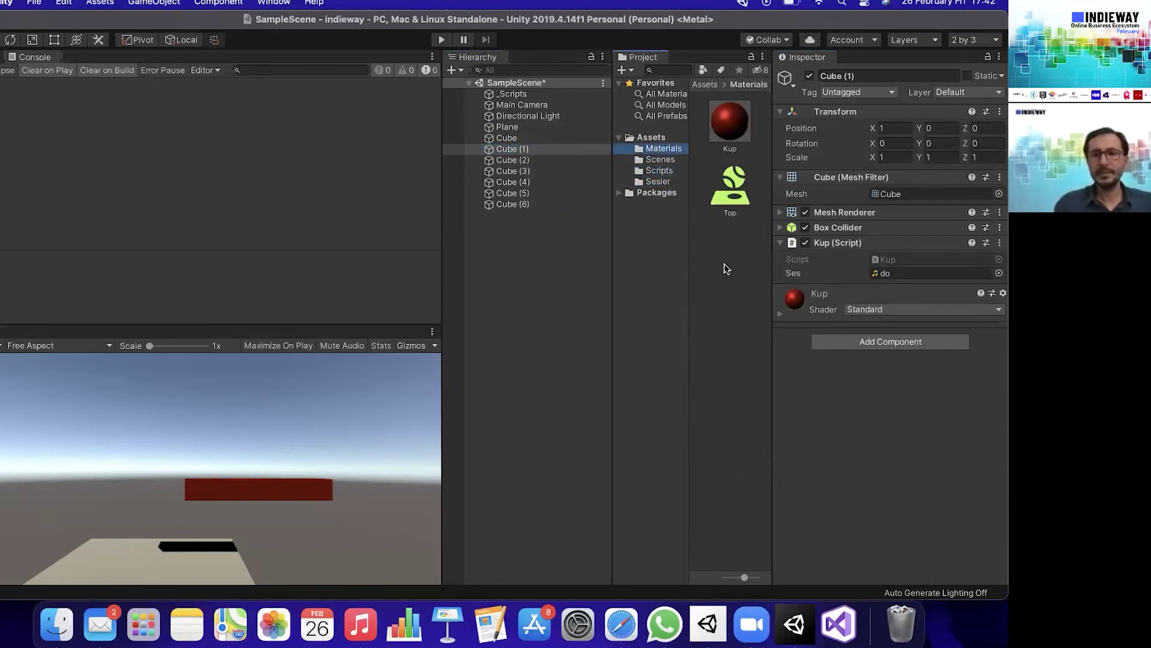
right_click(726, 268)
mouse_move(792, 228)
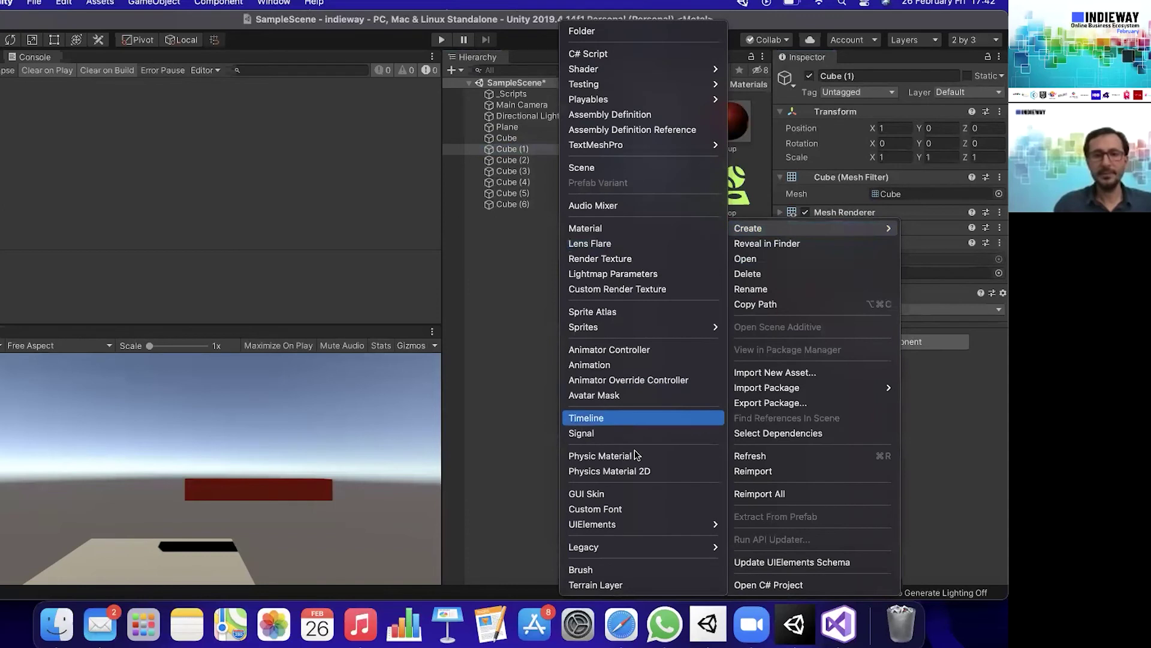
click(722, 229)
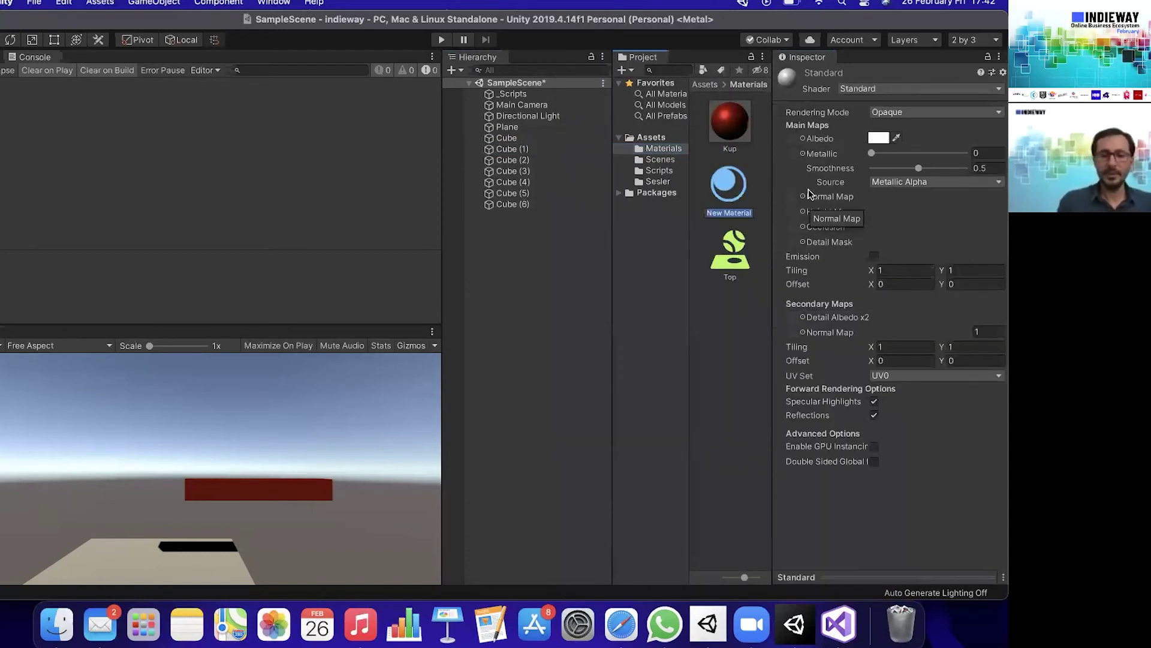
text(BEyaz)
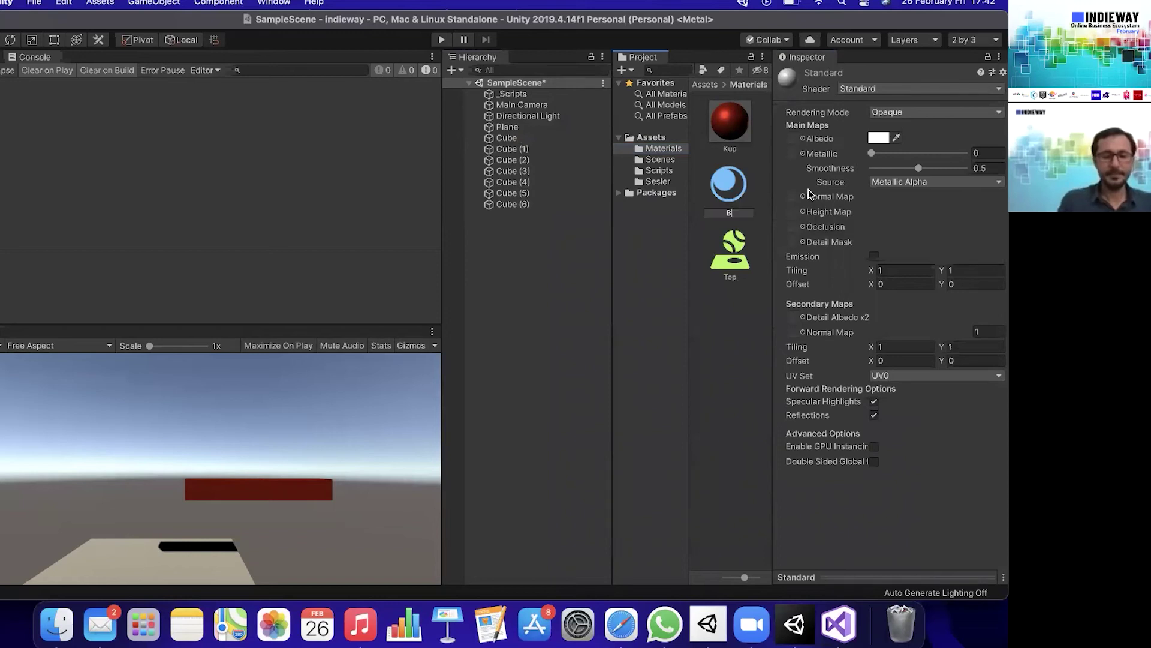
key(Return)
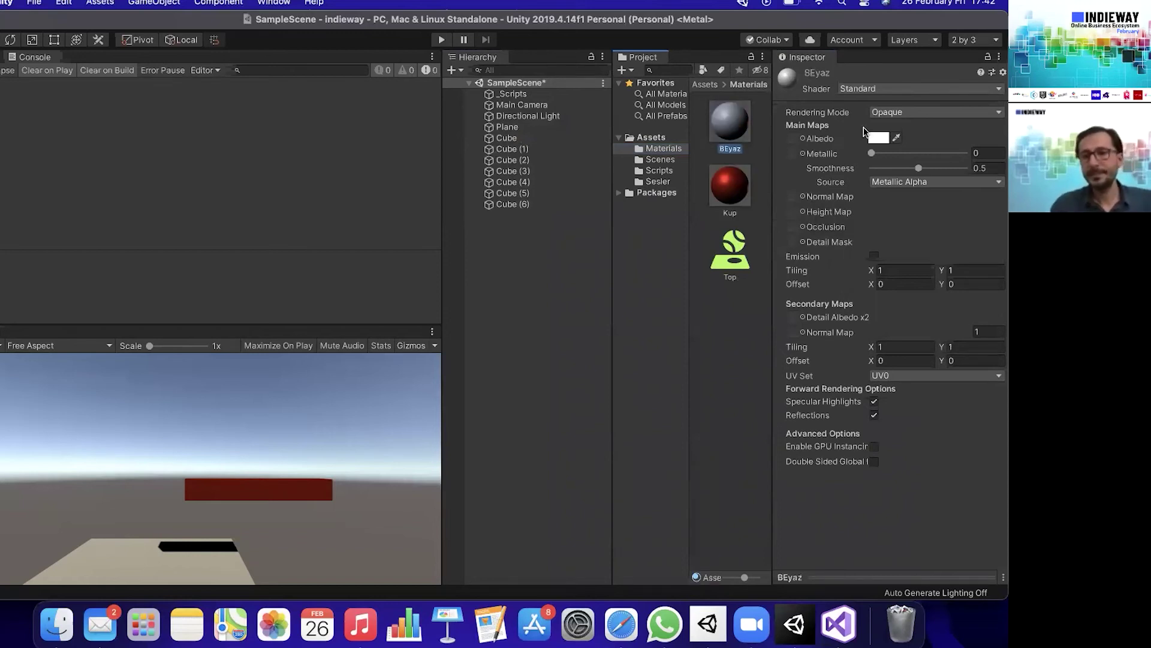
Apply BEyaz to Cube (1), Cube (3) and Cube (5).
drag(730, 133, 530, 152)
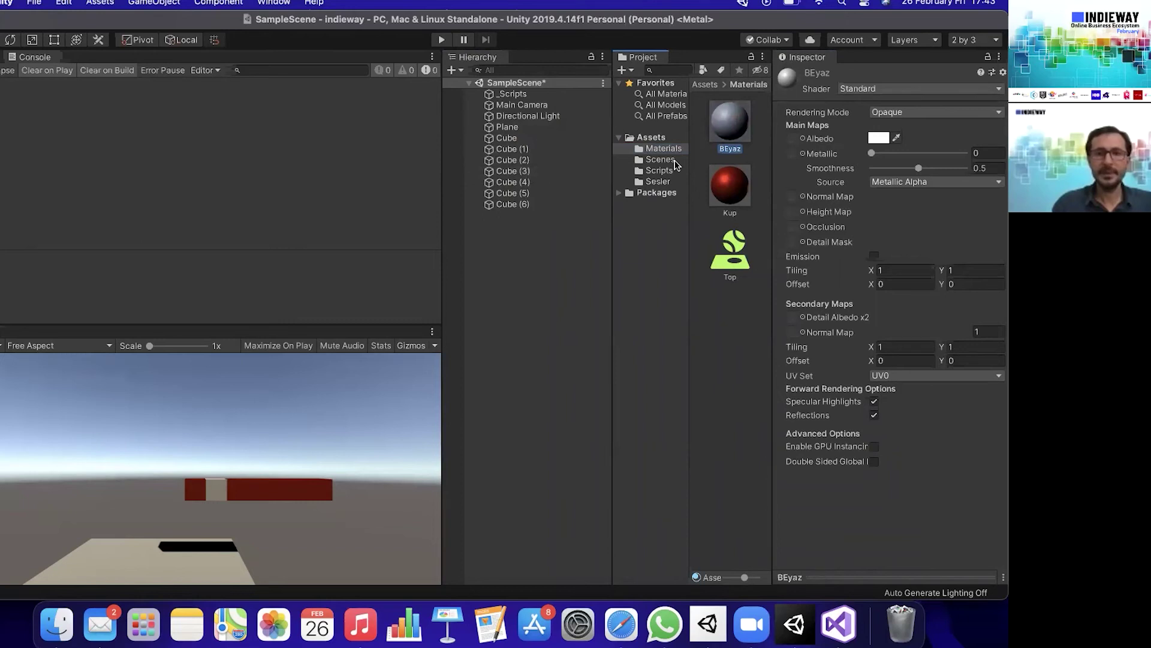
drag(737, 126, 513, 173)
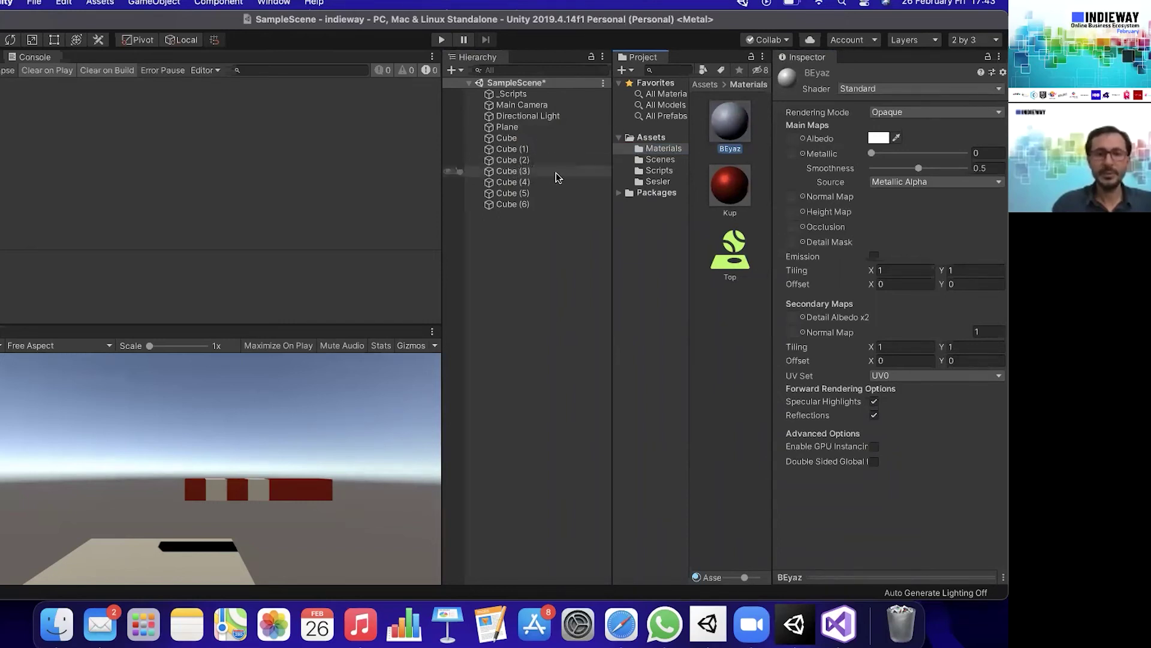
mouse_move(733, 126)
mouse_down()
mouse_move(514, 205)
mouse_move(509, 193)
mouse_up()
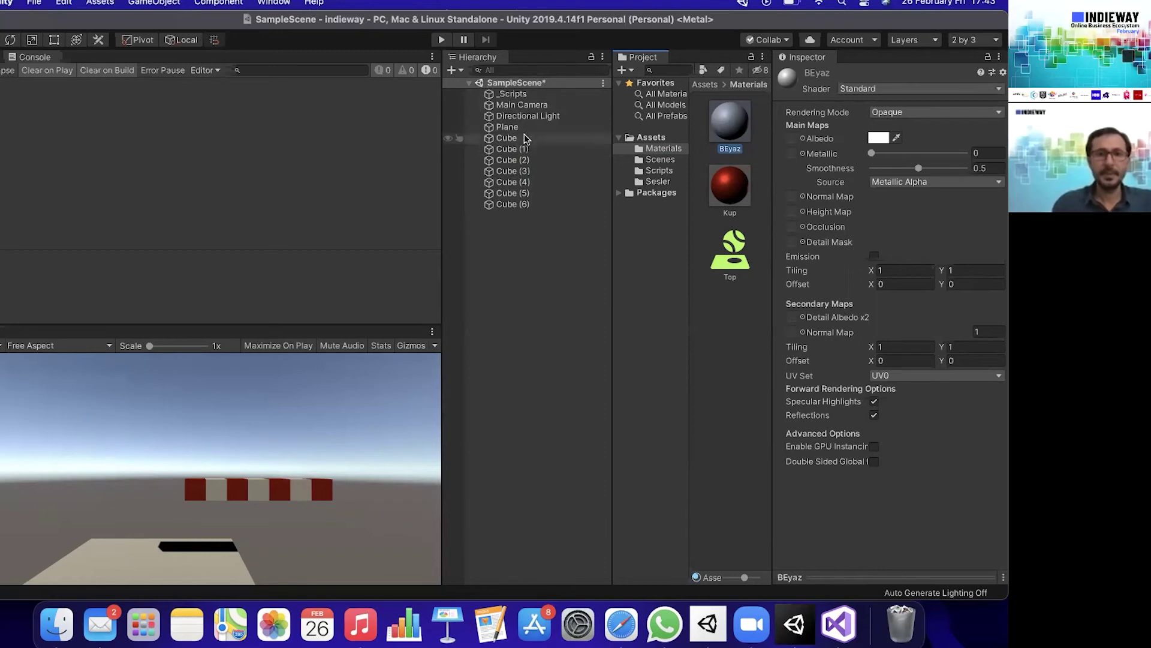
Scale the Plane to 10 in X and Z, then return to the Scene view.
click(507, 127)
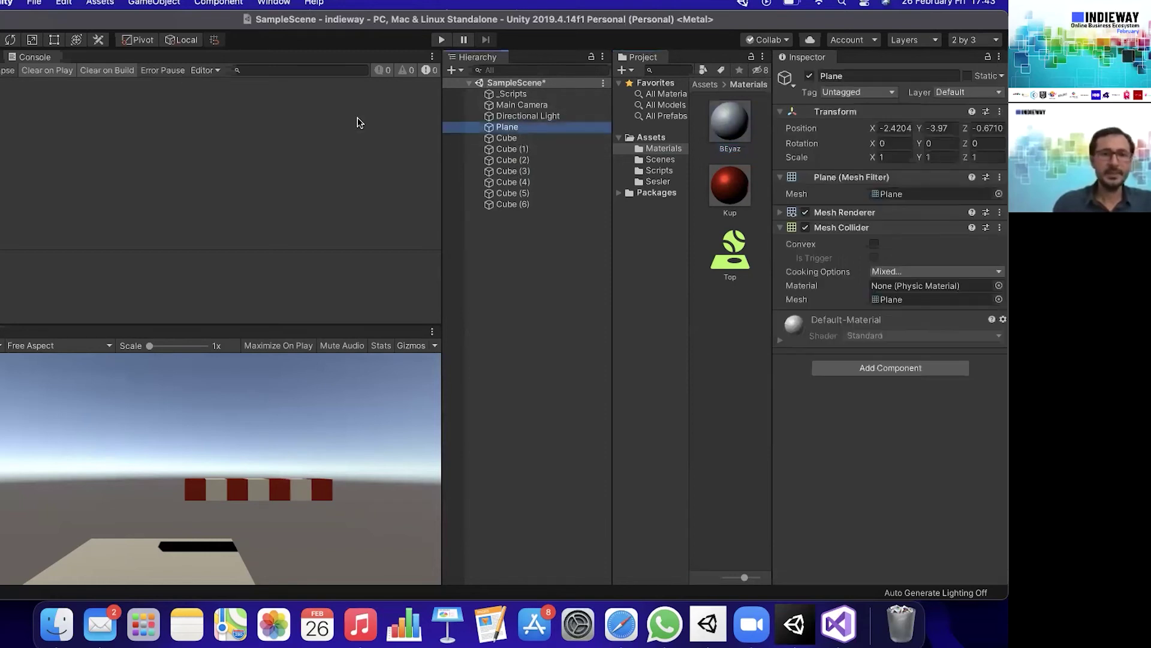
click(894, 157)
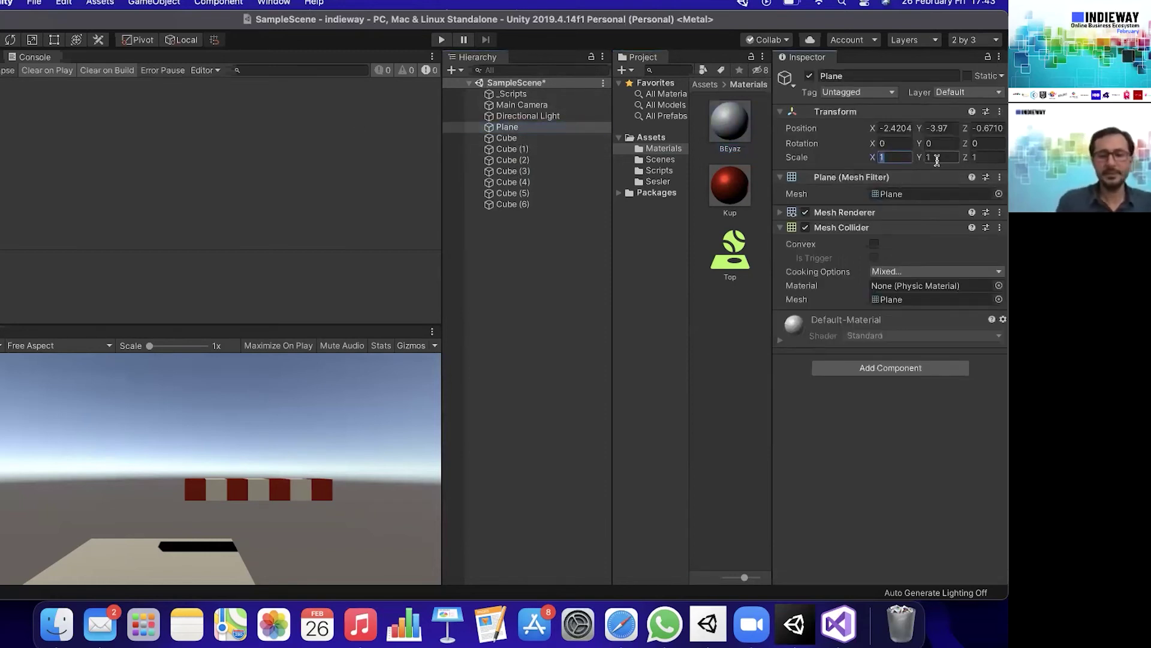
text(10)
click(1000, 158)
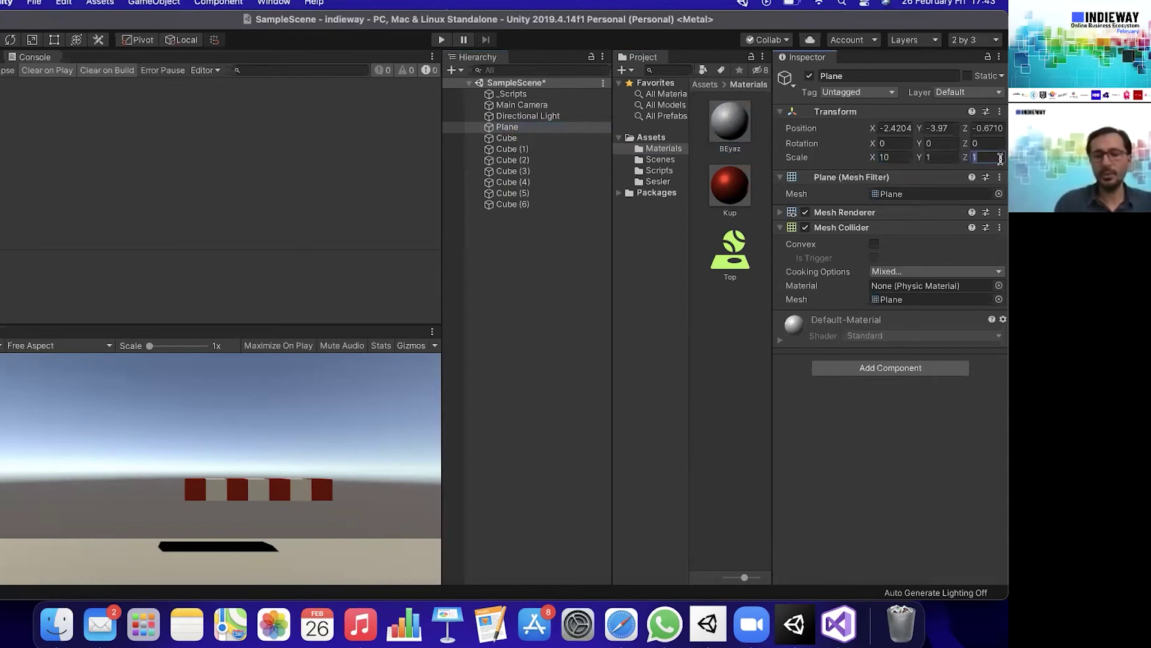
text(10)
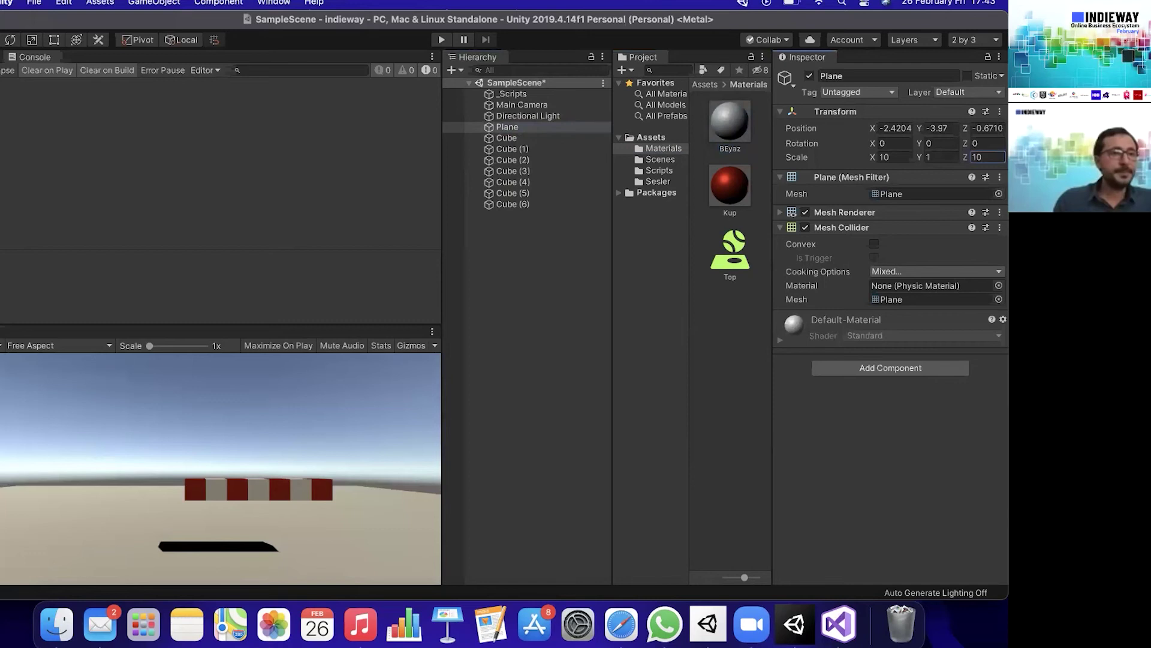
key(super+1)
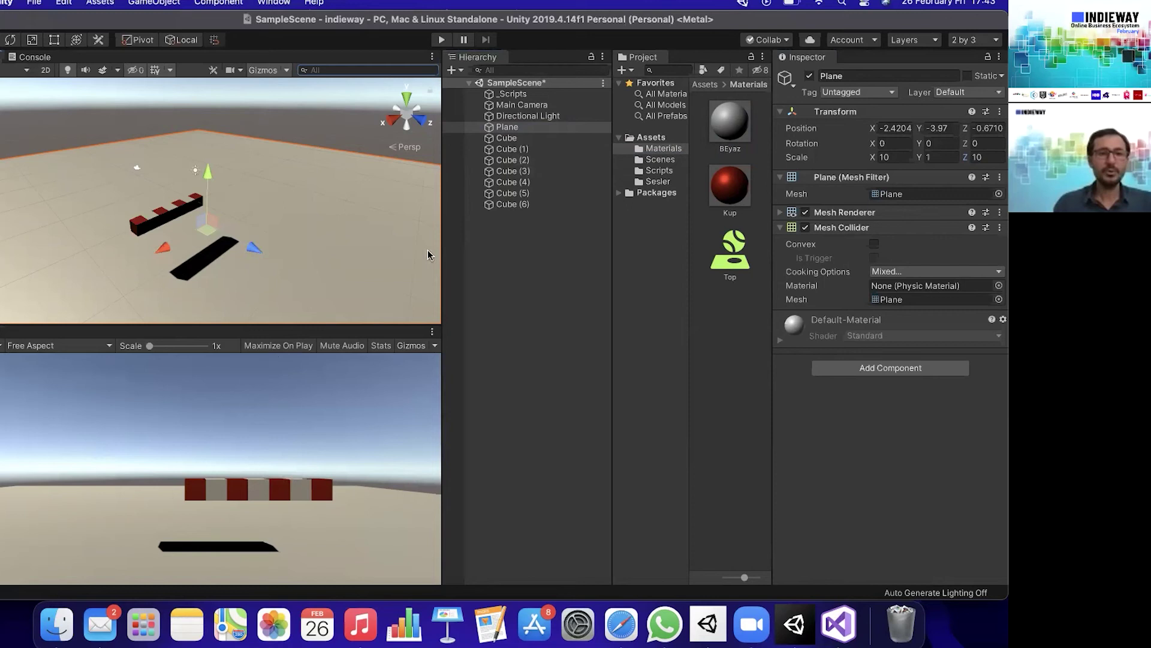
Move the Main Camera along X and Z so the seven cubes fill the view.
click(524, 105)
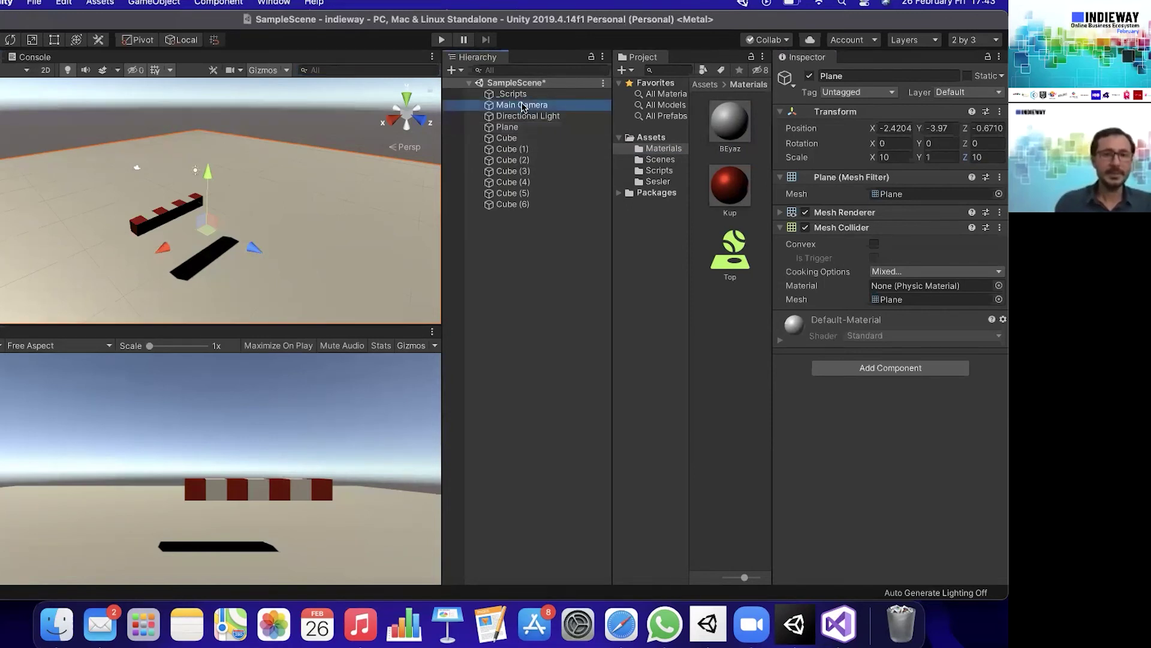
drag(72, 183, 49, 199)
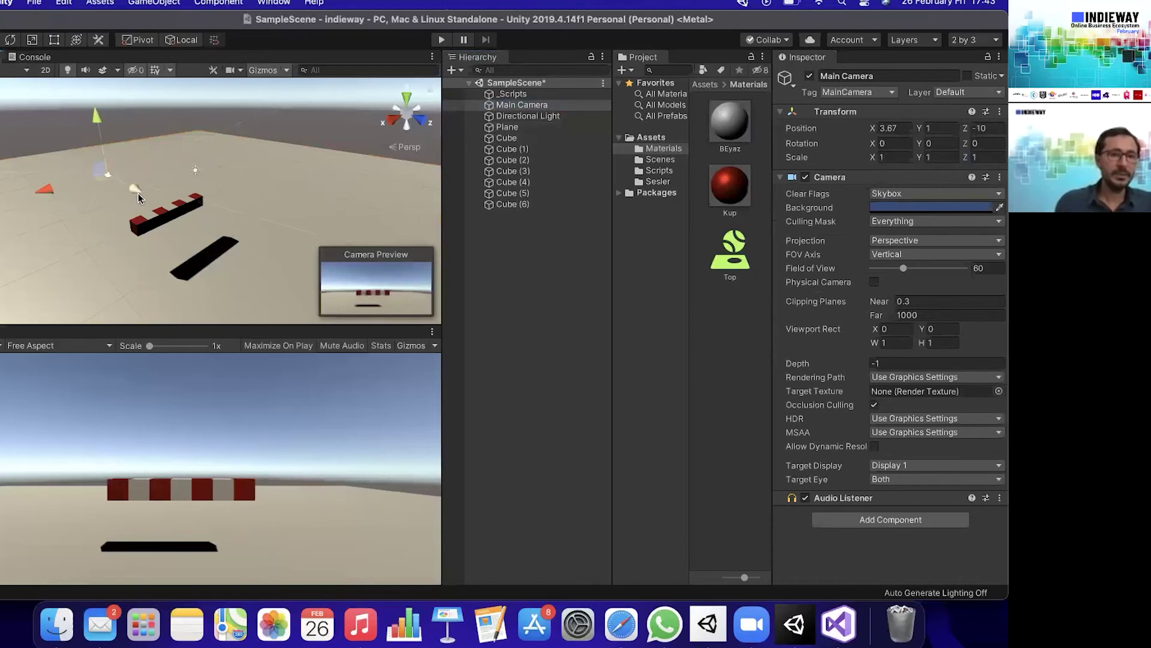
drag(138, 189, 156, 204)
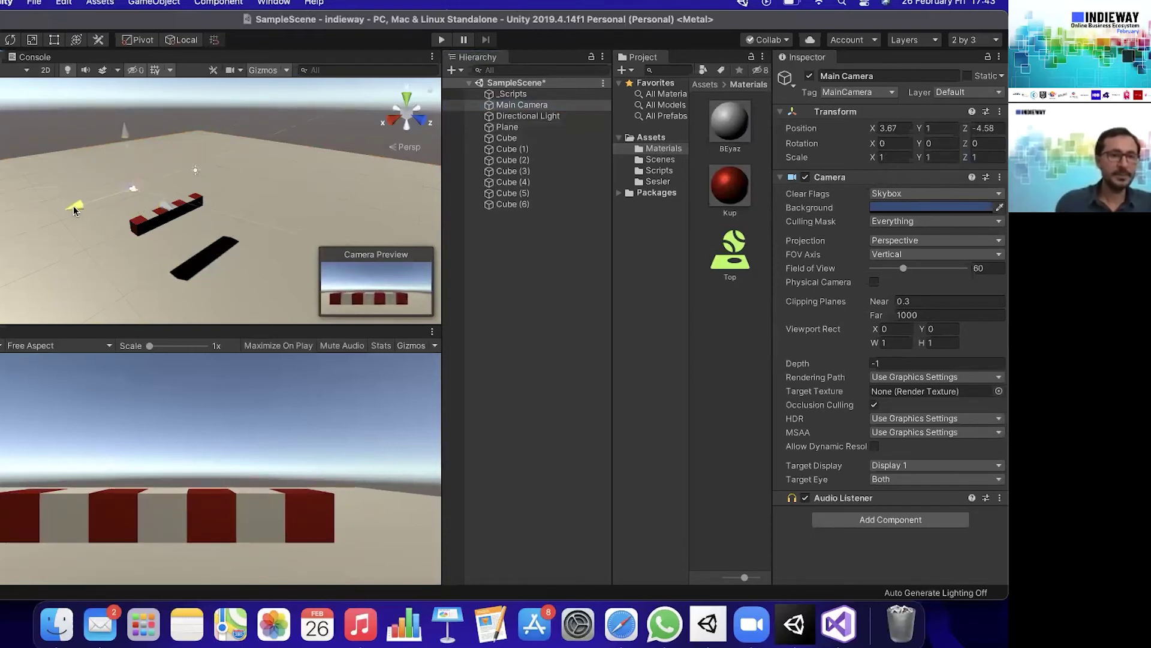
drag(74, 206, 79, 204)
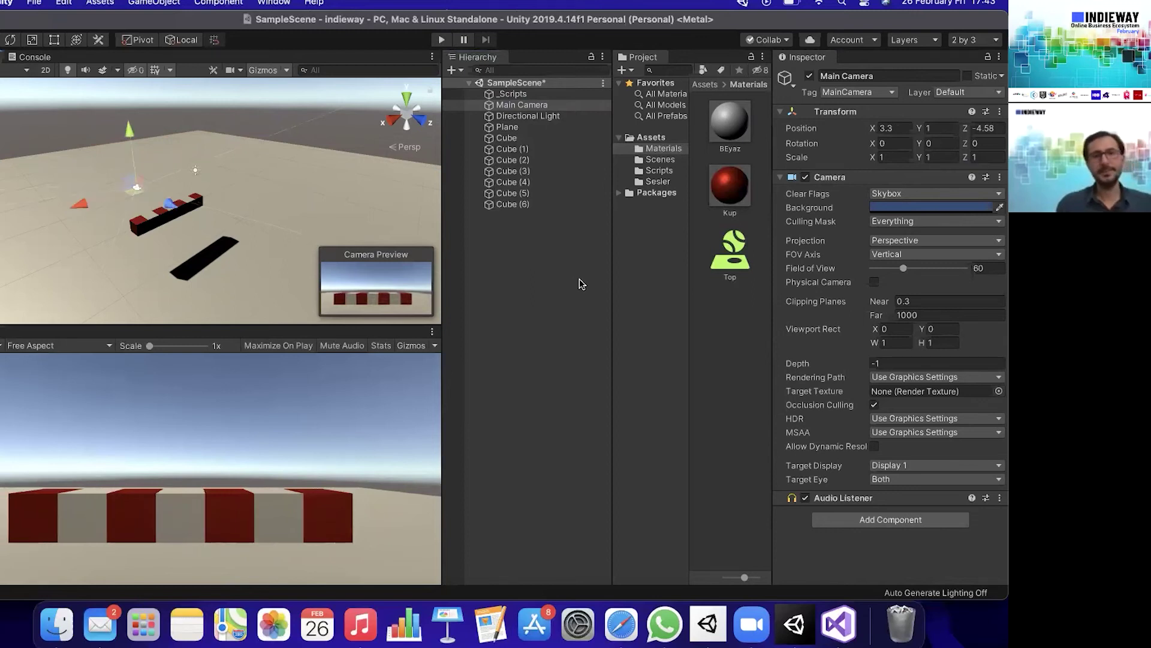
Play the scene, click three cubes to hear their notes, then stop.
click(439, 40)
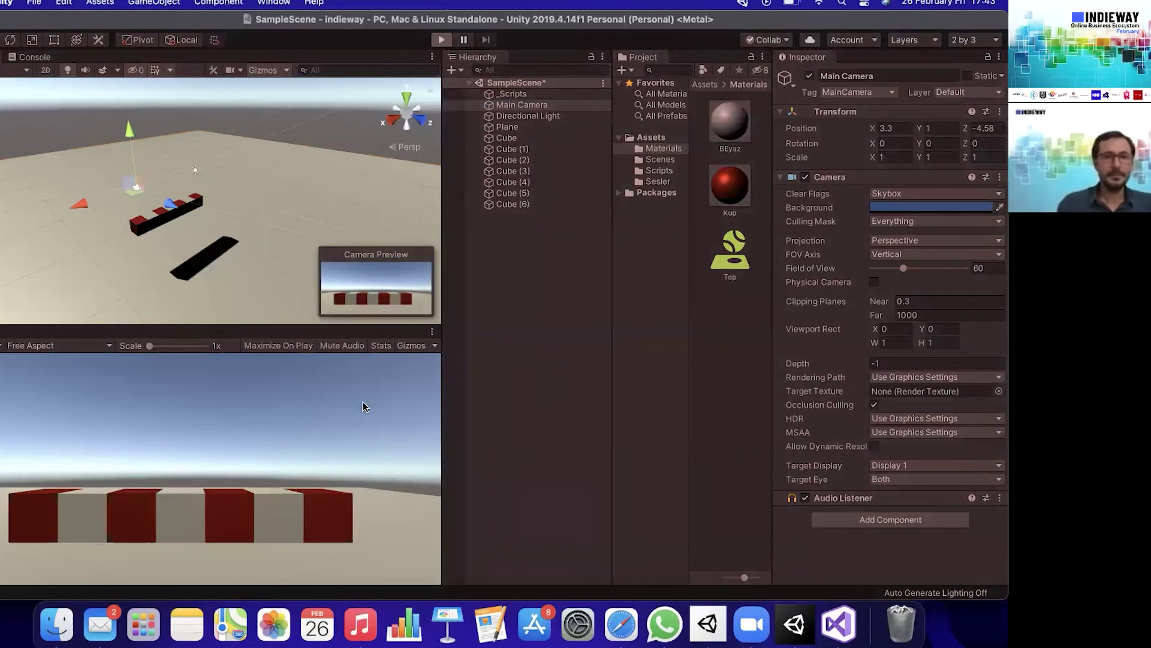
click(18, 516)
click(138, 515)
click(197, 514)
click(198, 515)
key(super+p)
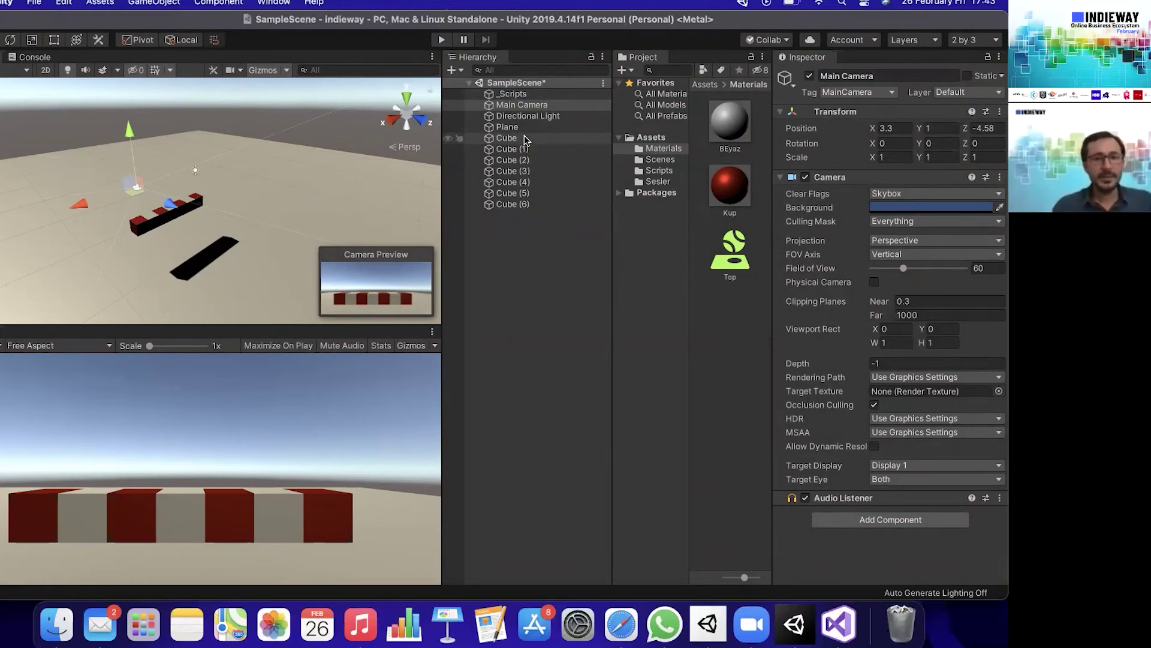
Assign the re, mi and fa clips from Sesler to Cube (1), Cube (2) and Cube (3).
click(524, 138)
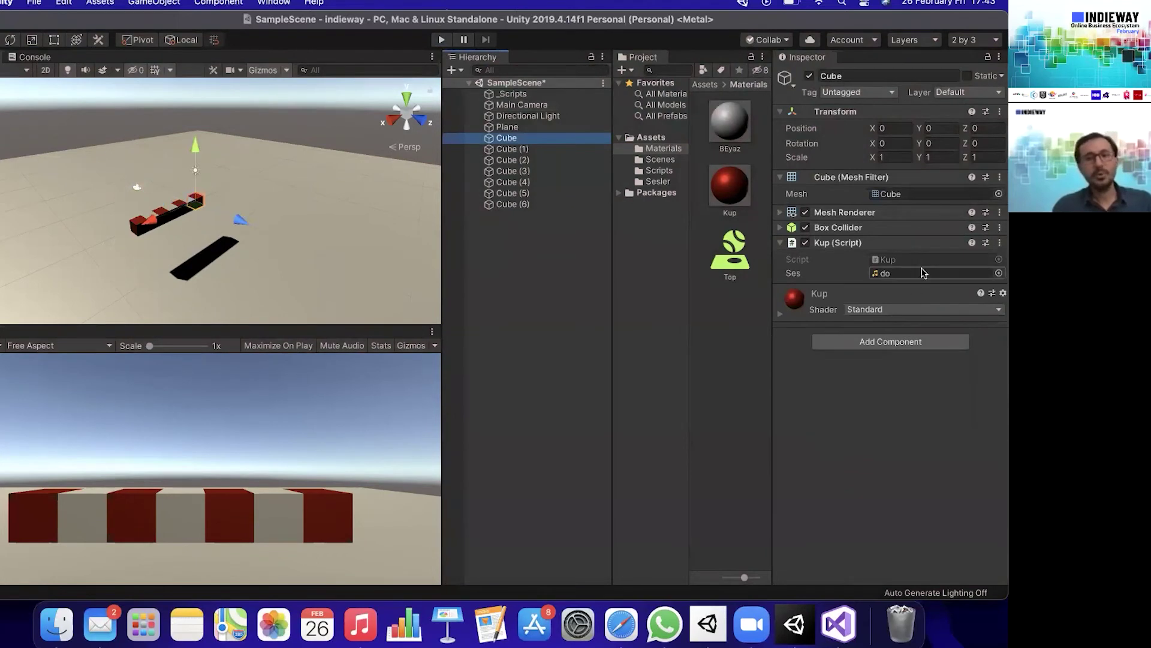
click(541, 153)
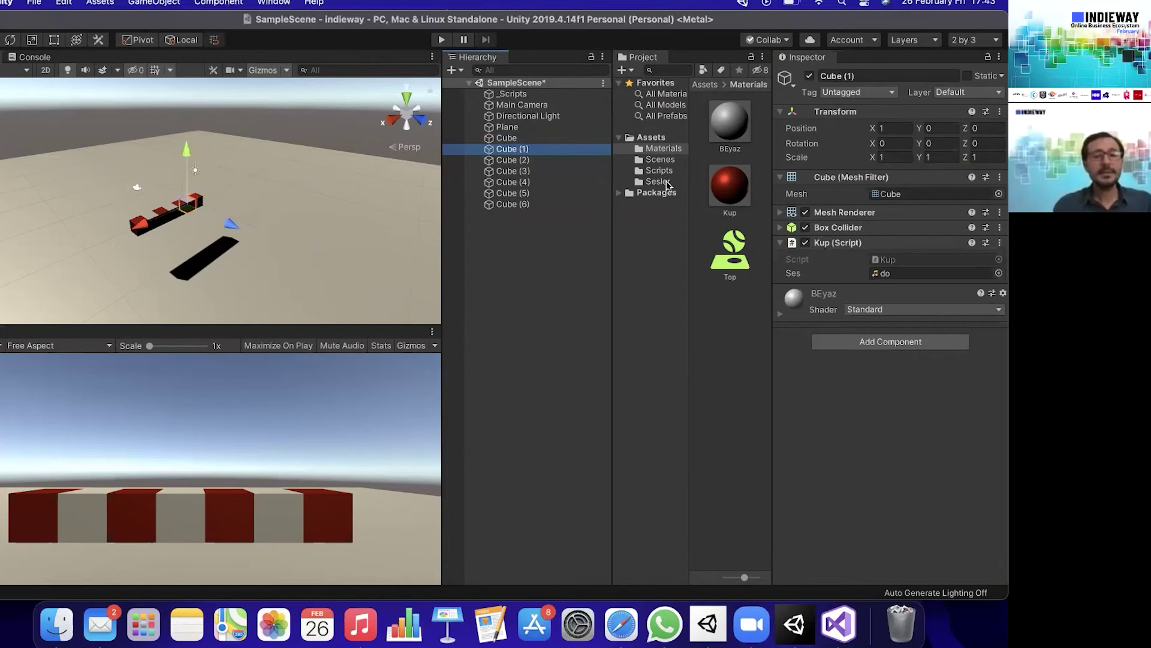
click(658, 182)
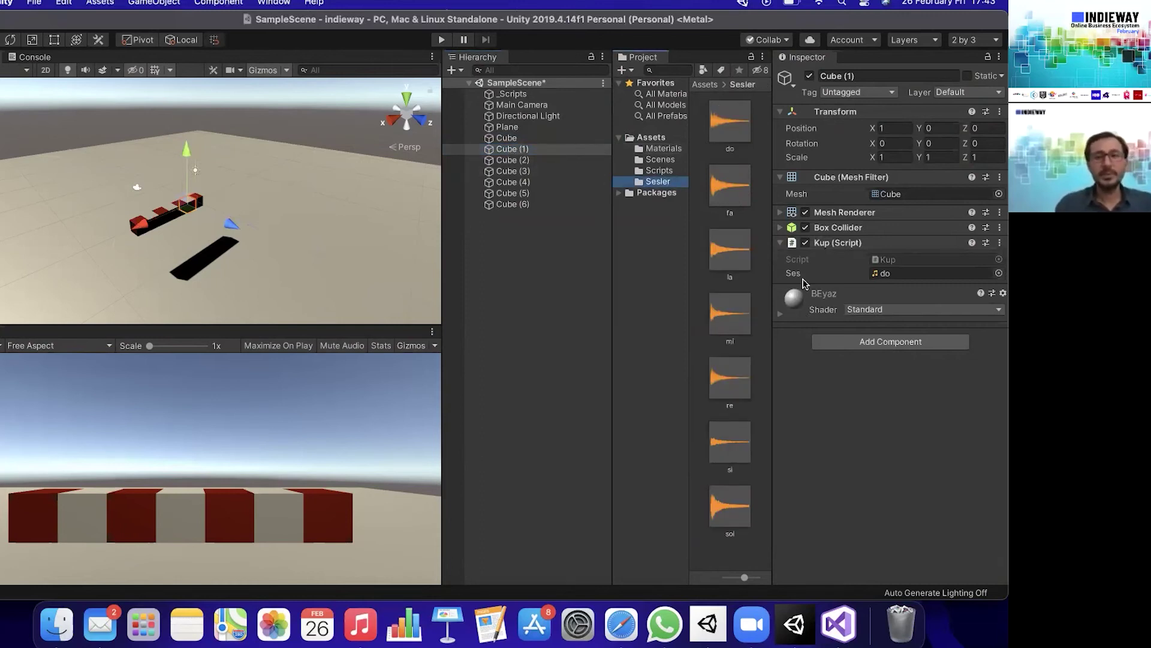
drag(730, 389, 894, 273)
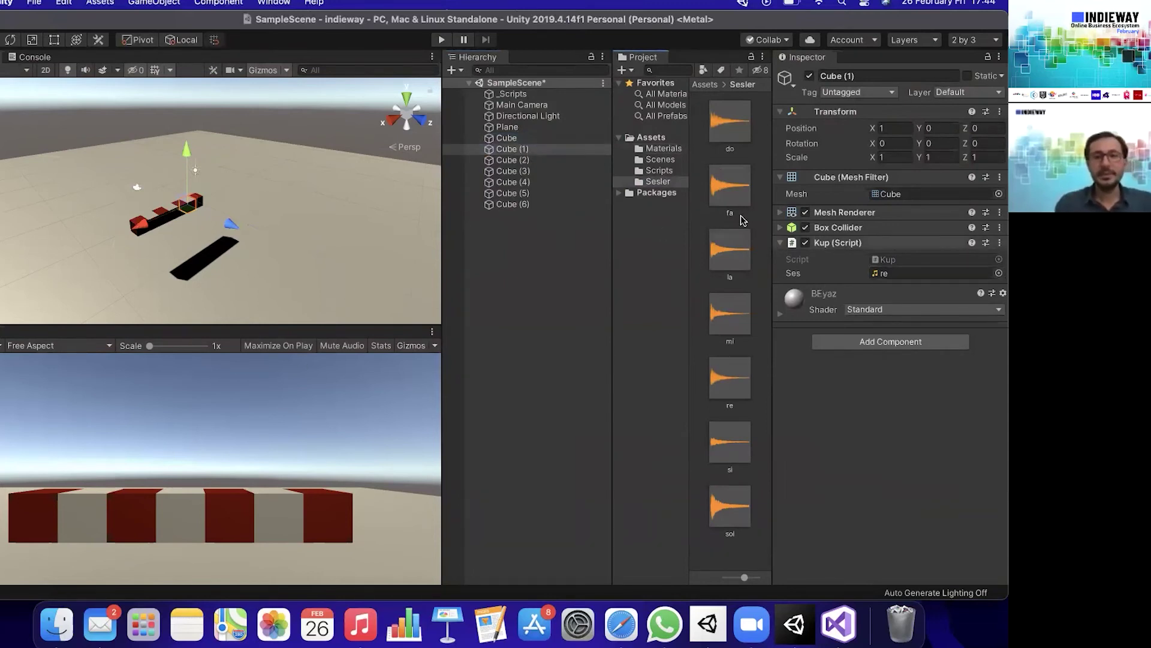
click(564, 160)
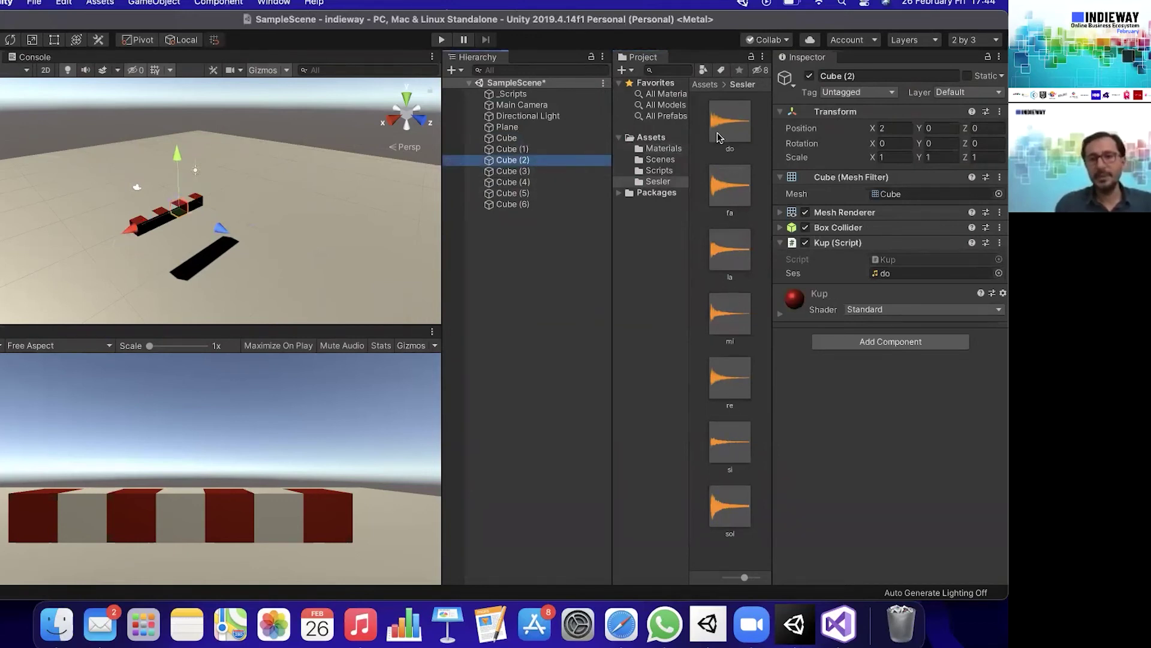
drag(736, 330, 885, 277)
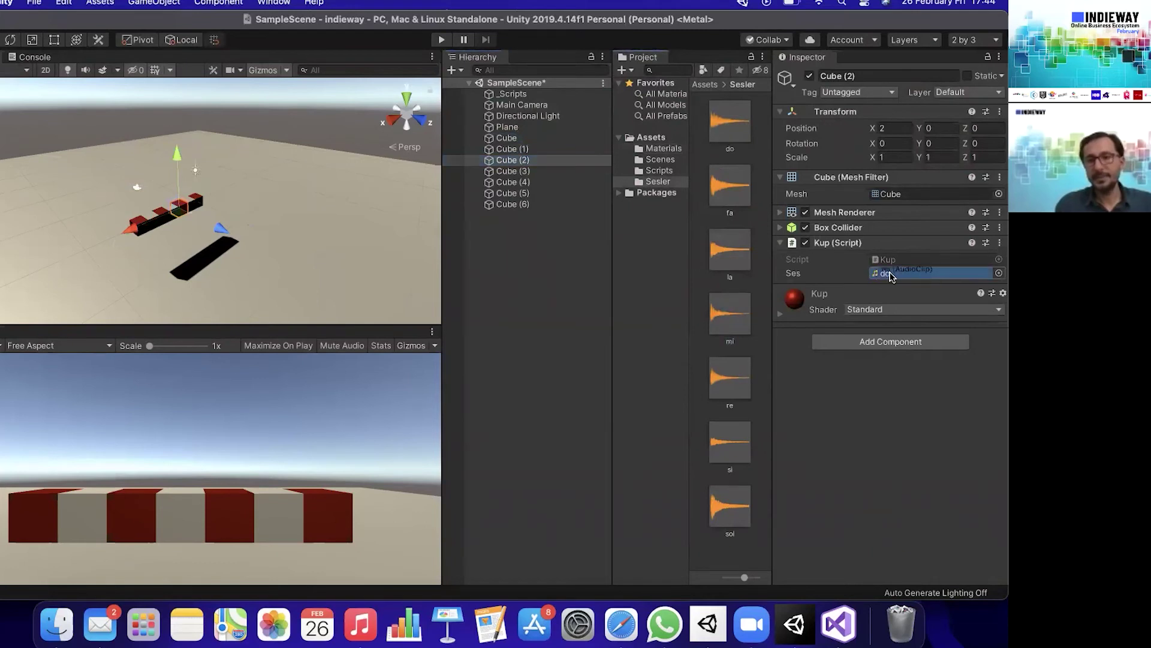
click(513, 171)
drag(738, 201, 877, 274)
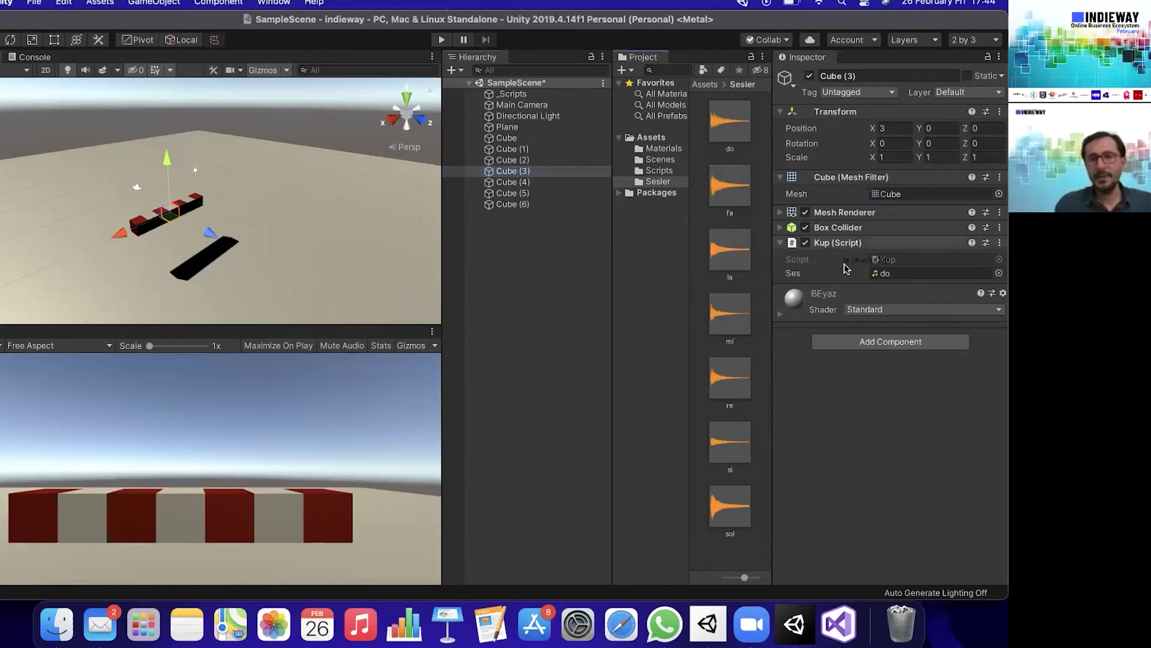
Assign sol, la and si to Cube (4)–(6), then check the first Cube still has do.
click(514, 182)
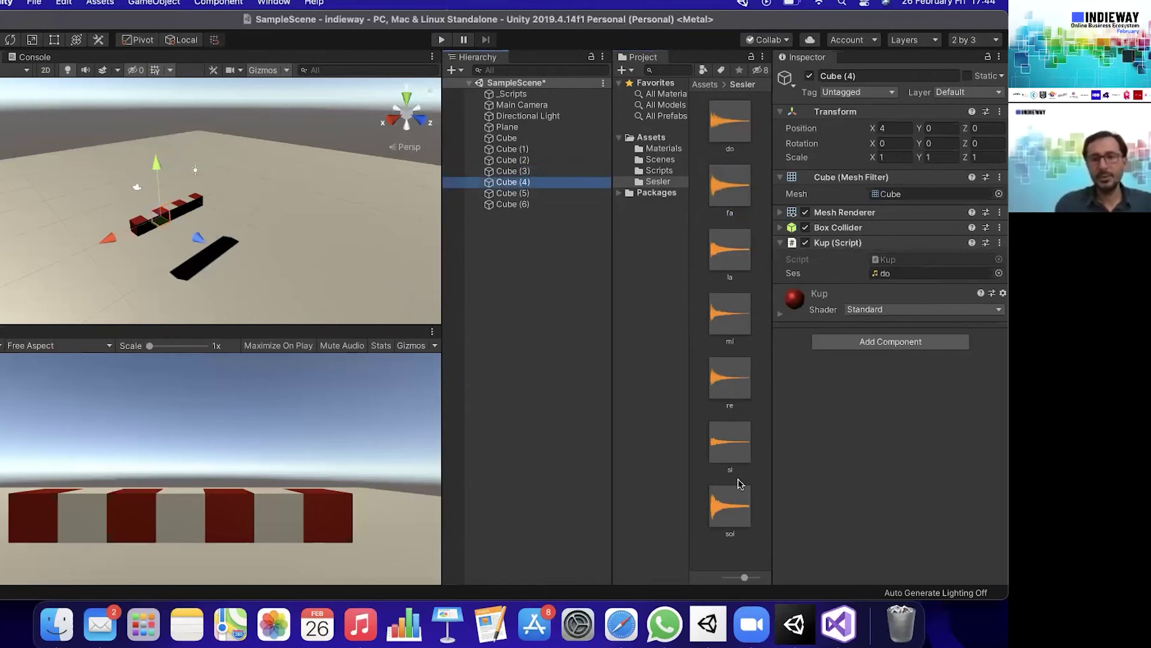
drag(720, 512, 884, 271)
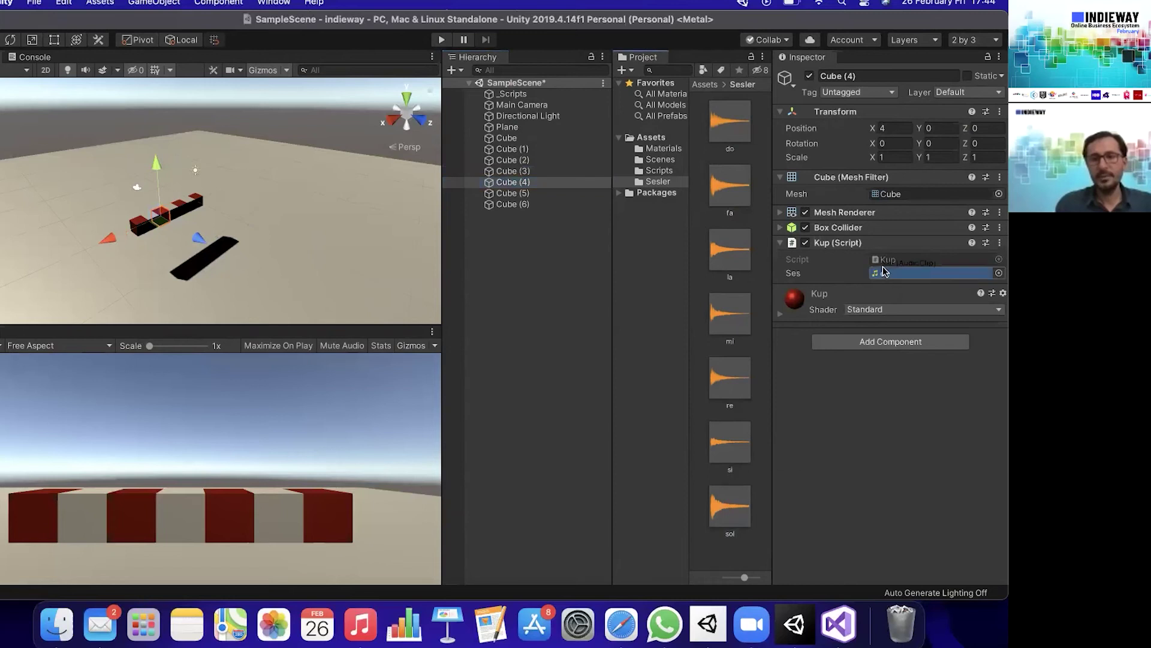
click(521, 193)
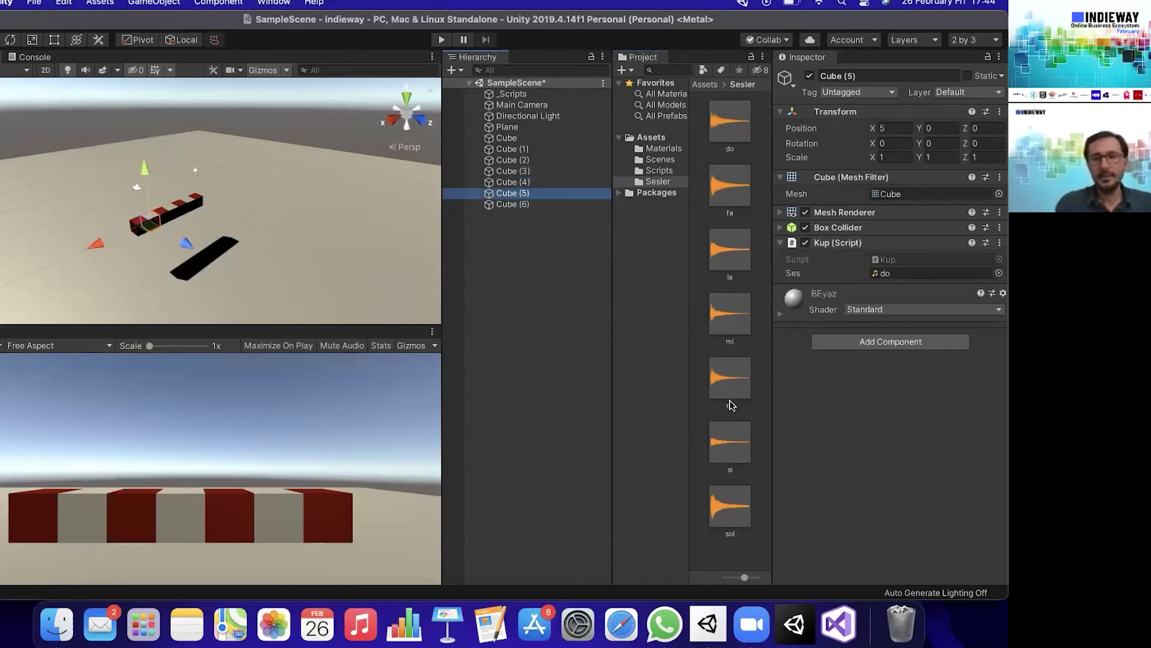
drag(737, 255, 923, 273)
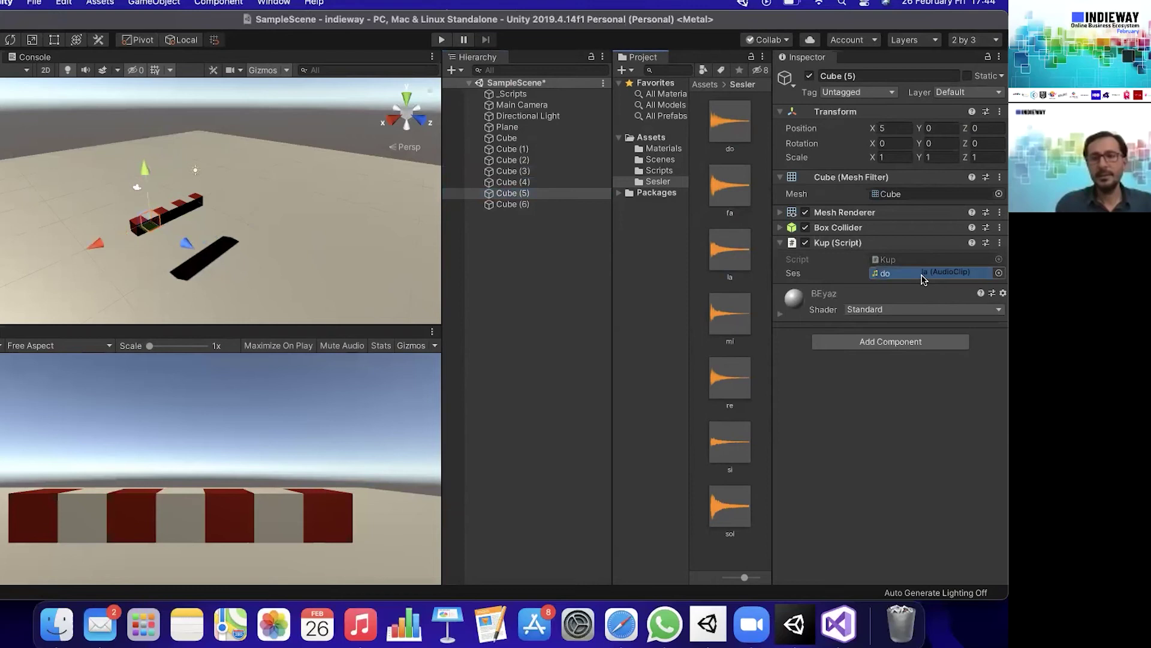
click(517, 204)
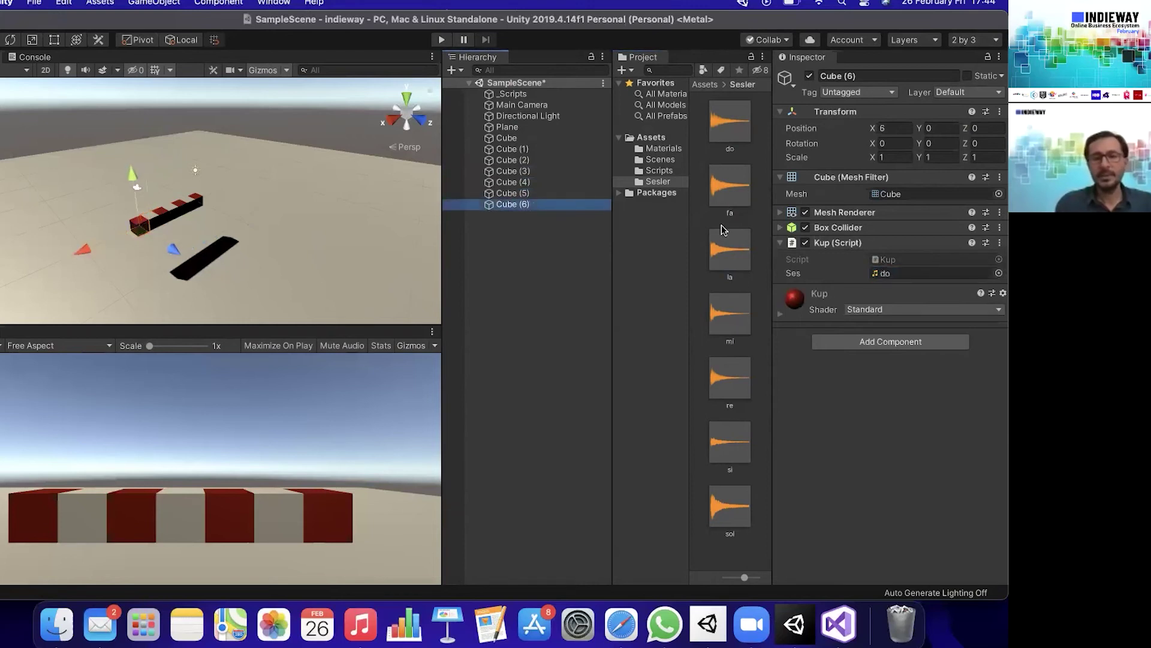
drag(728, 442, 896, 273)
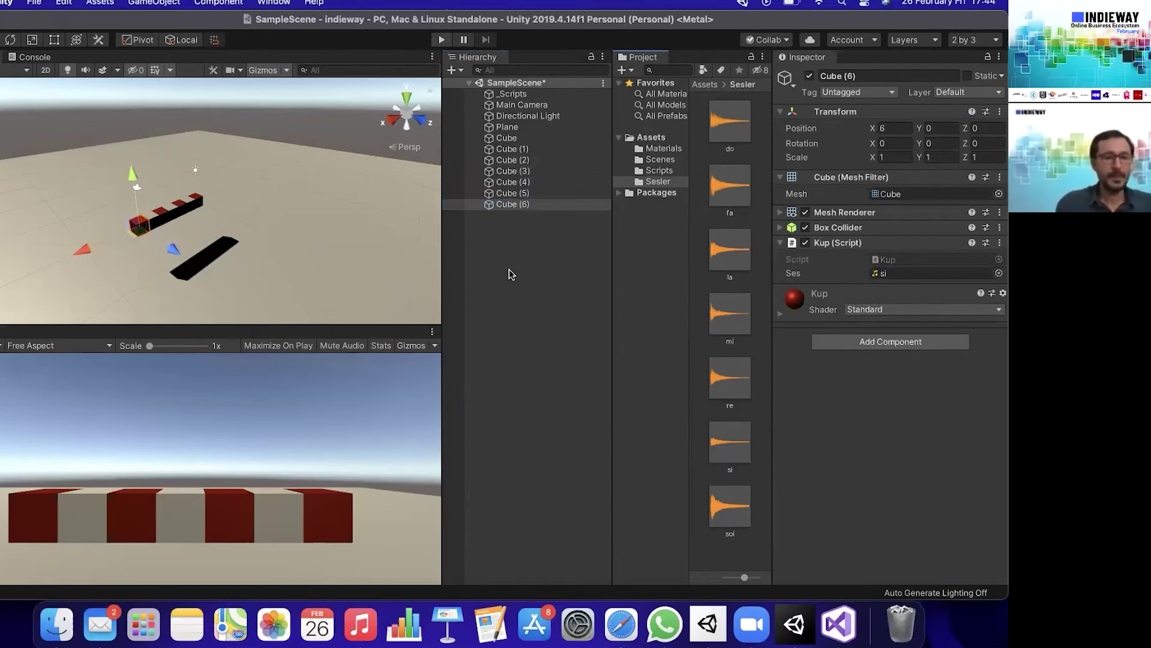
click(528, 139)
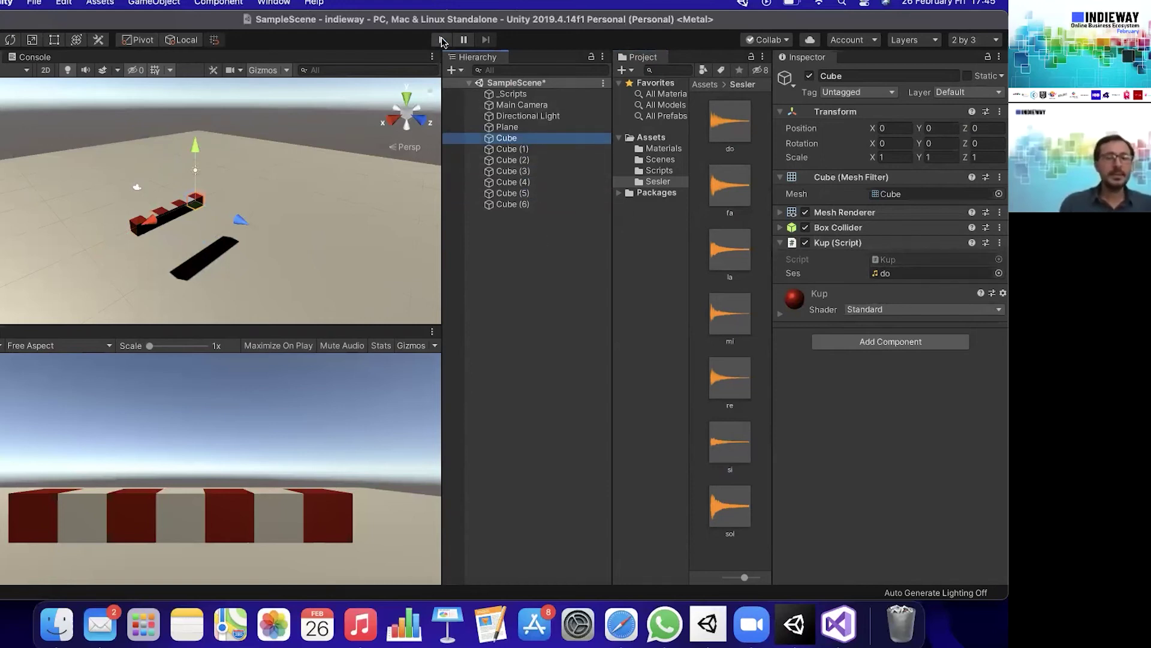
Play the scene and click several cubes to hear their notes.
click(442, 41)
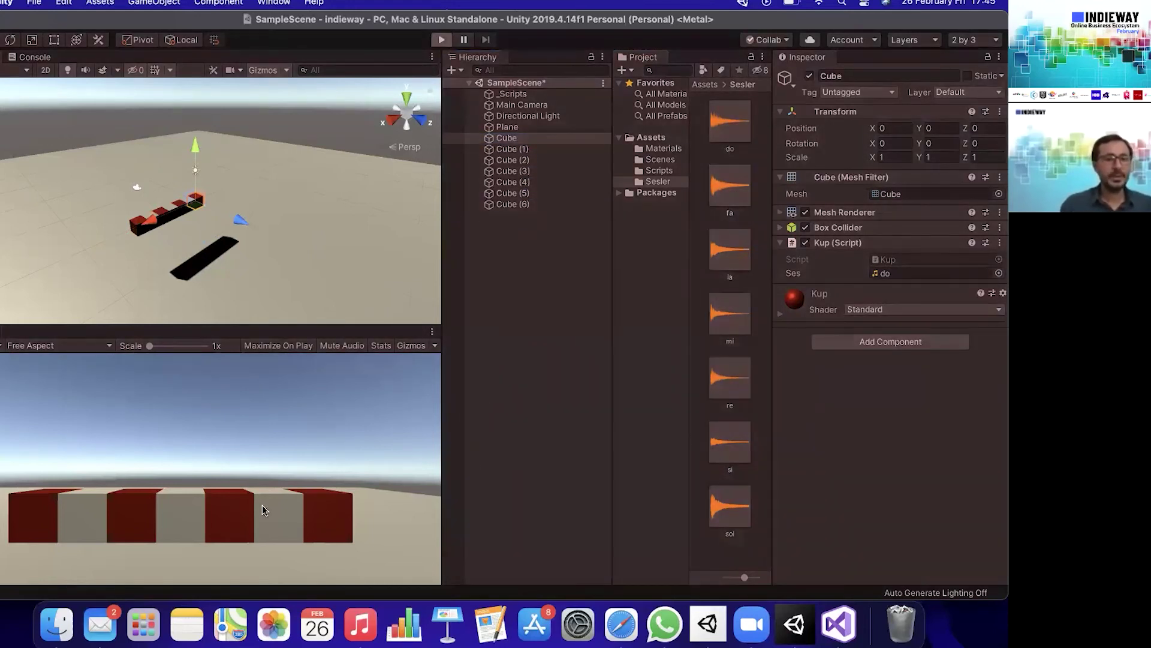
click(78, 517)
click(154, 517)
click(155, 517)
click(154, 516)
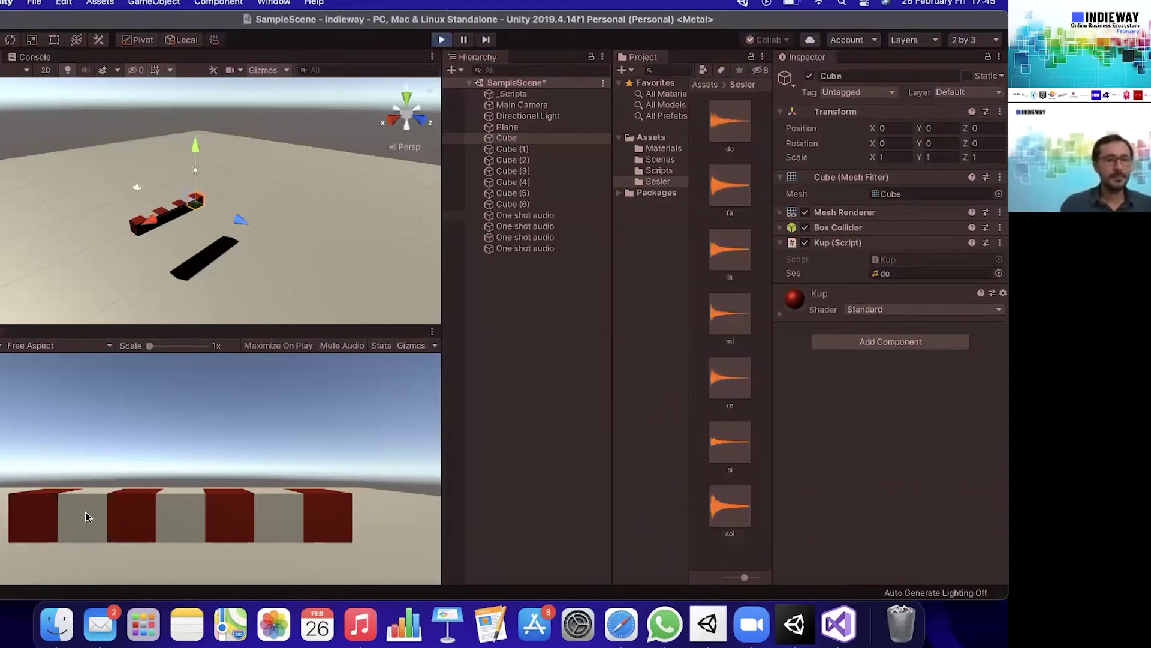
click(282, 514)
click(259, 515)
click(185, 522)
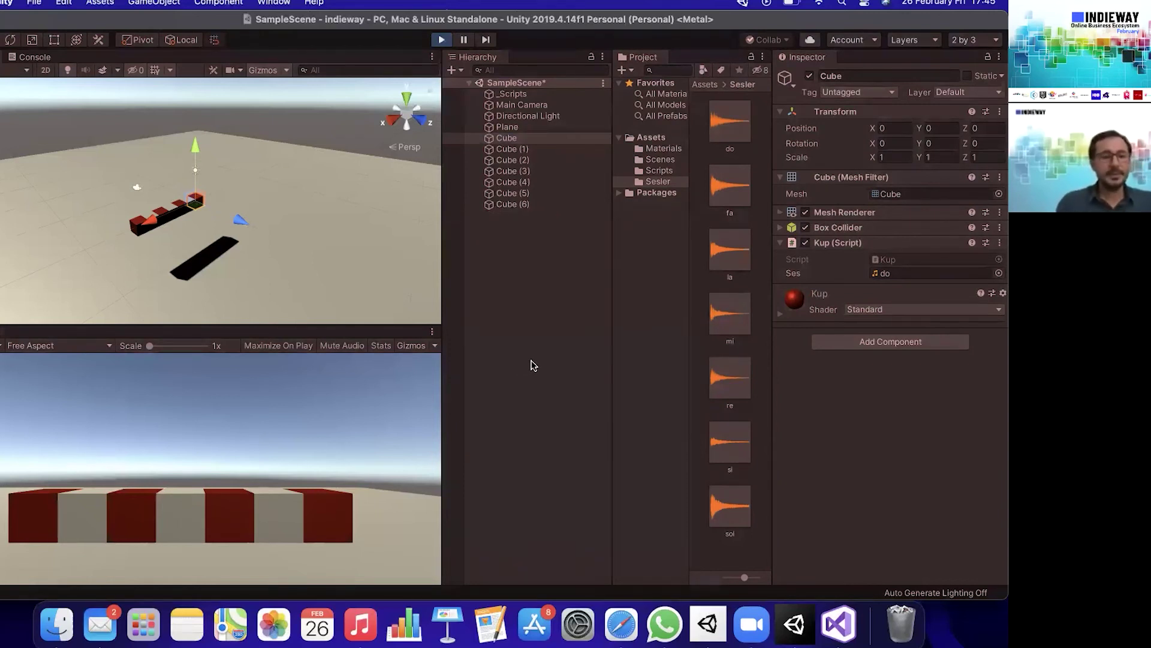
Stop play mode, deselect the cubes and bring up Kup.cs in Visual Studio.
click(442, 40)
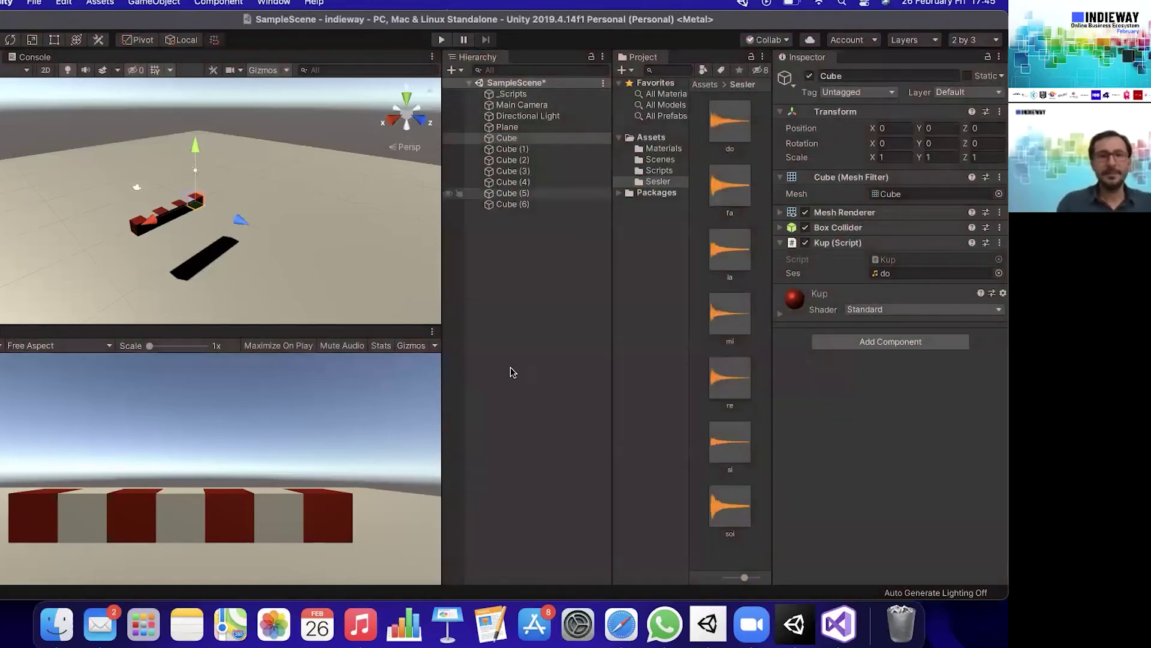
click(513, 372)
click(842, 633)
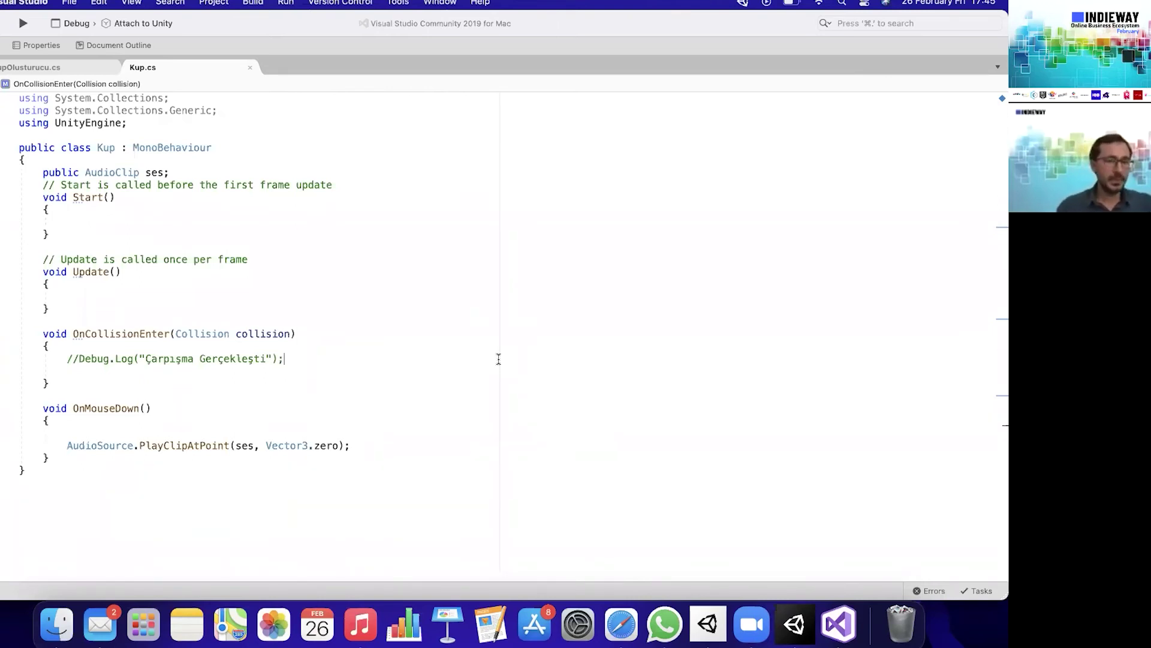
In Update(), write the condition if(Input.GetKeyDown(KeyCode.Z)) using autocomplete.
click(96, 298)
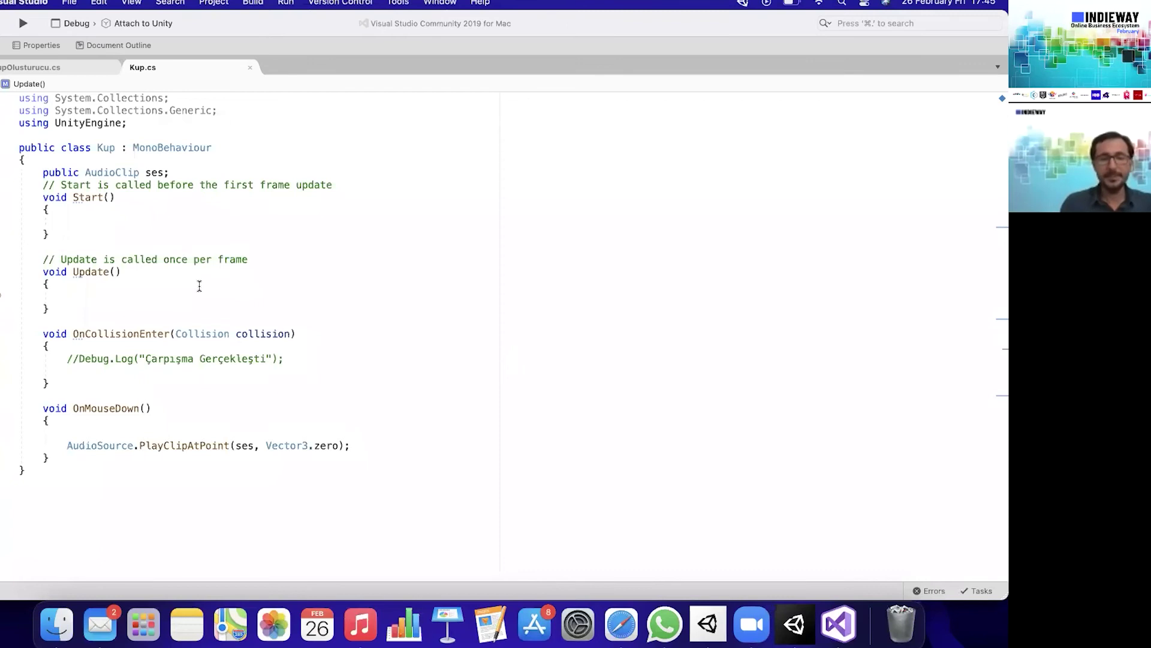
text(if()
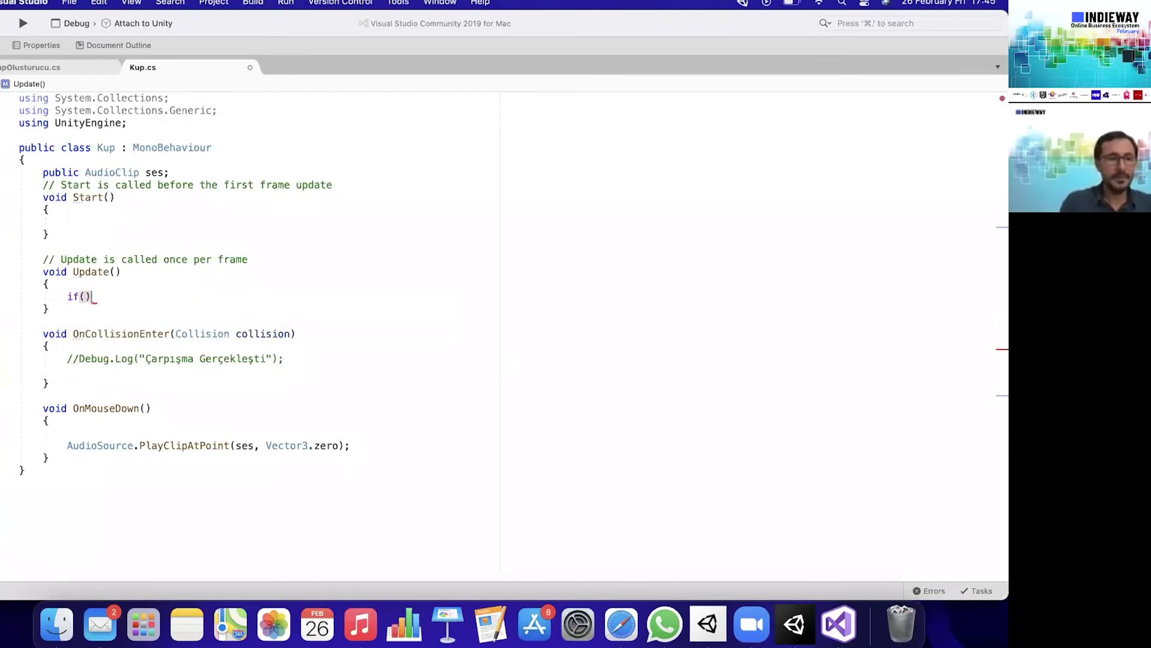
text(in)
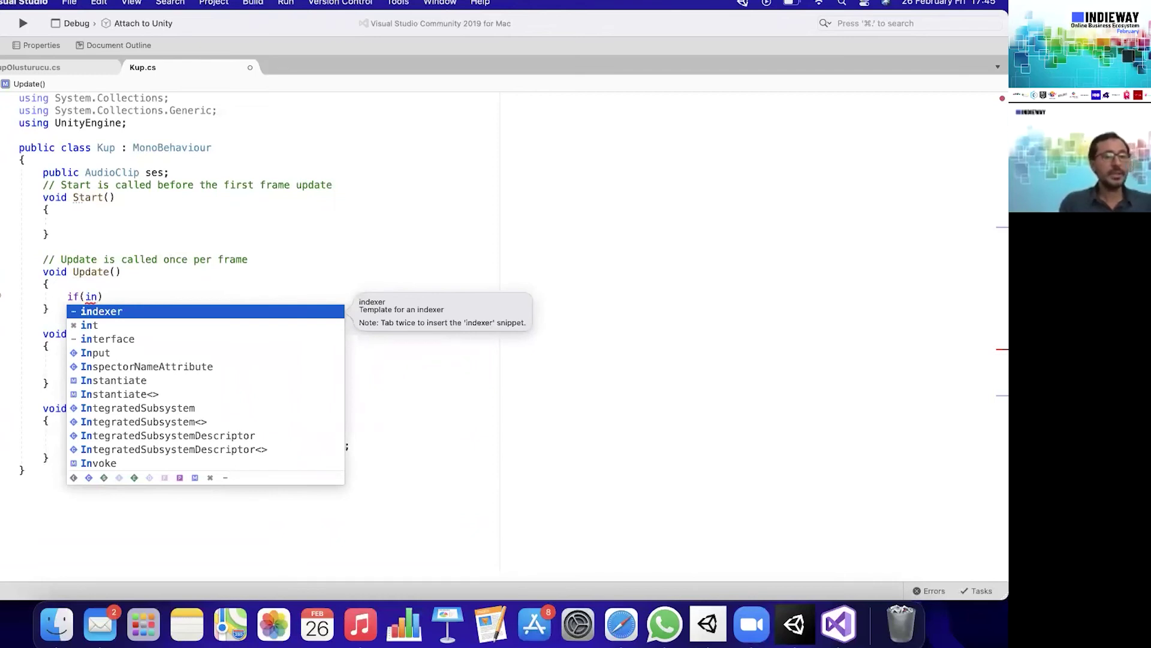
key(Down)
key(Down)
key(Down)
key(Return)
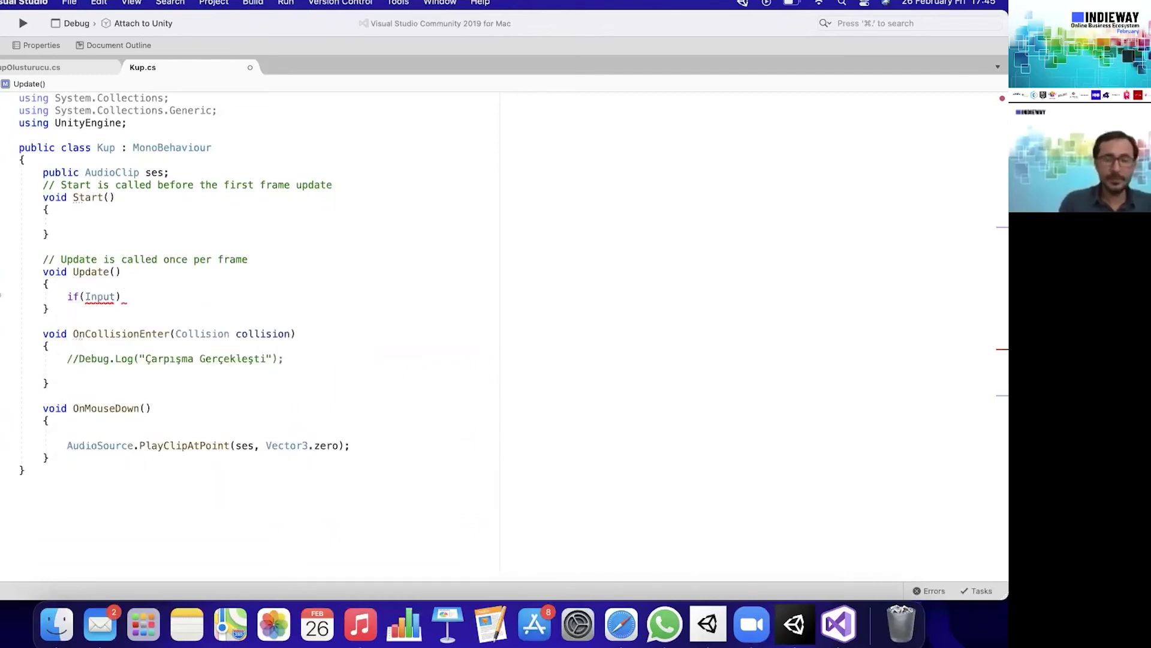
text(.get)
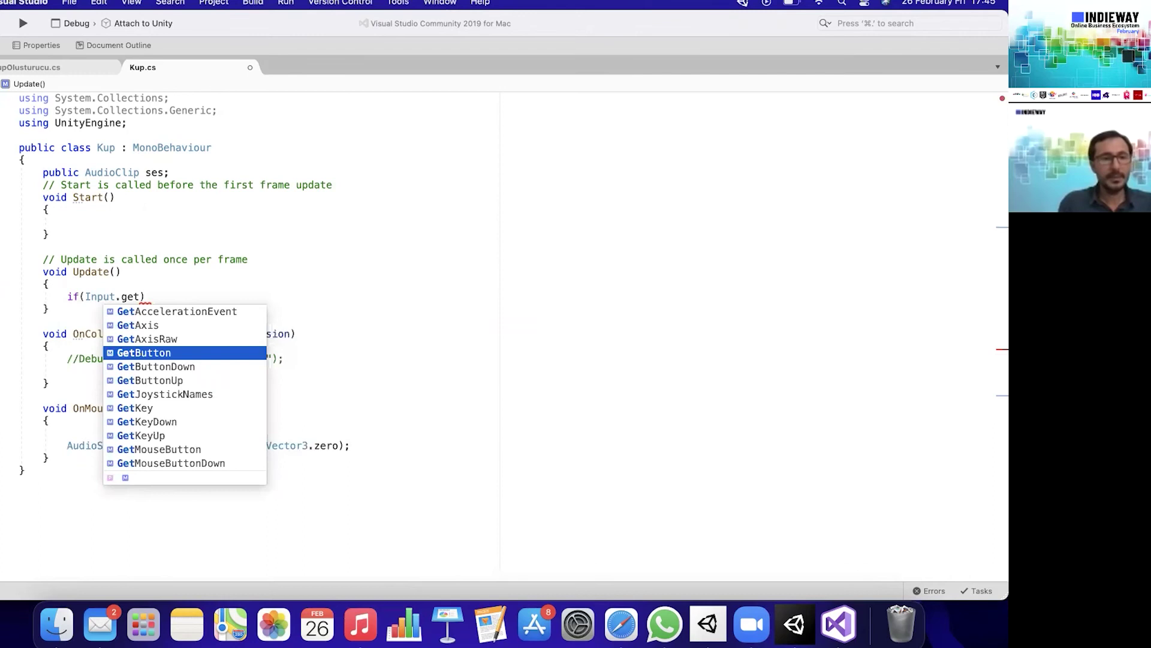
text(ke)
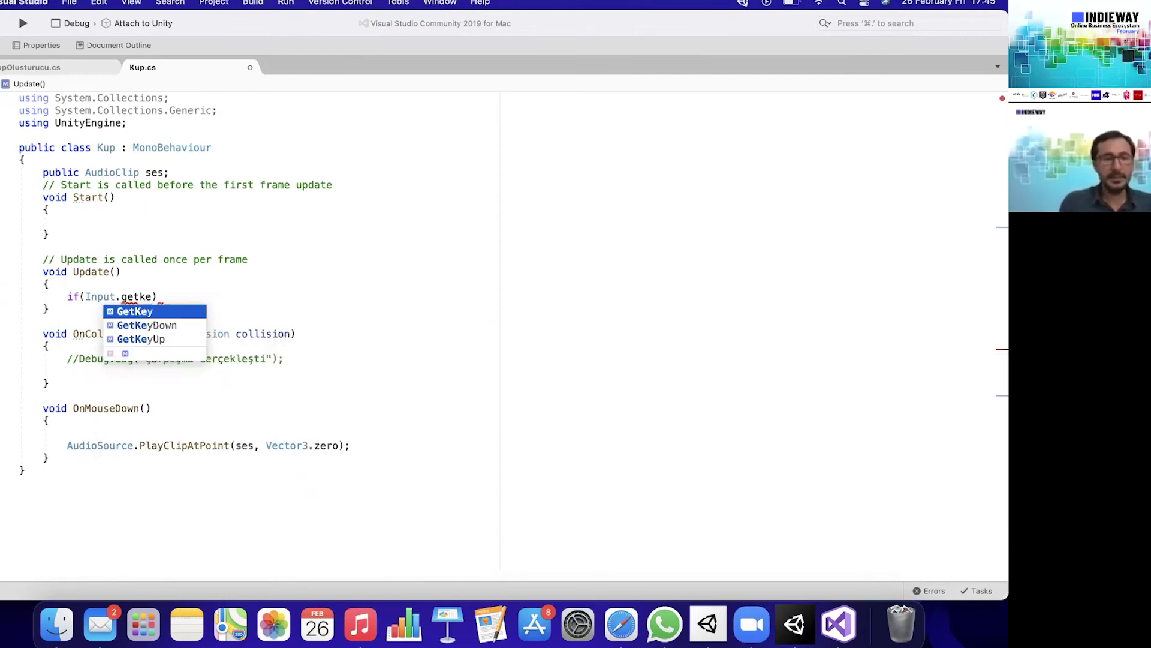
key(Down)
key(Return)
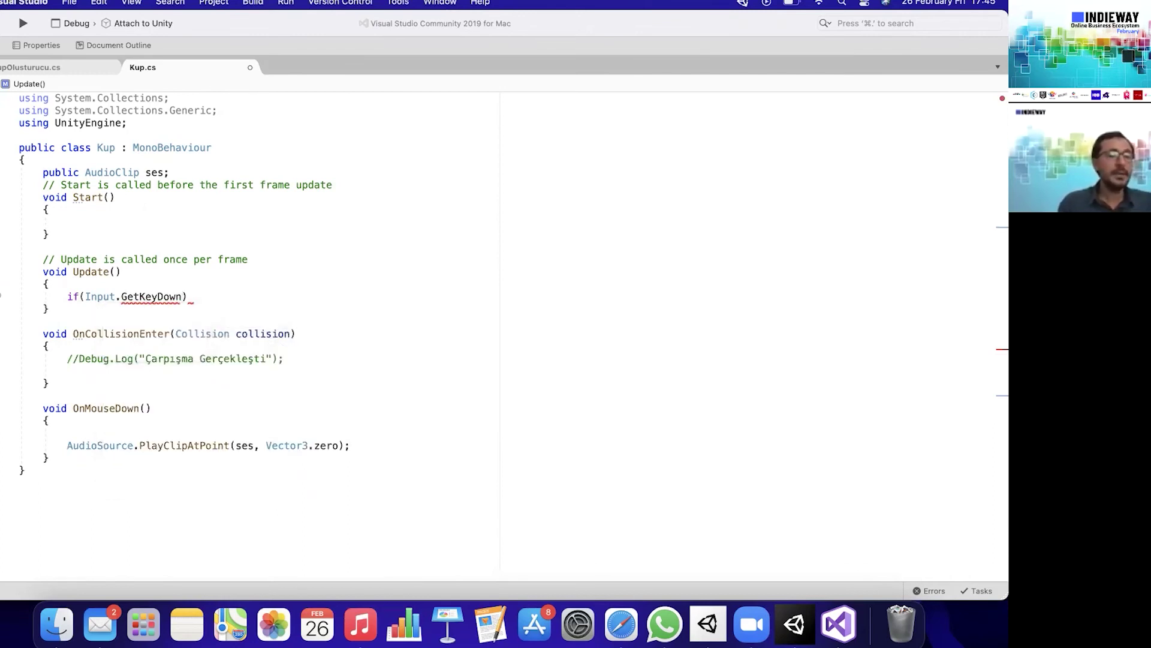
text(()
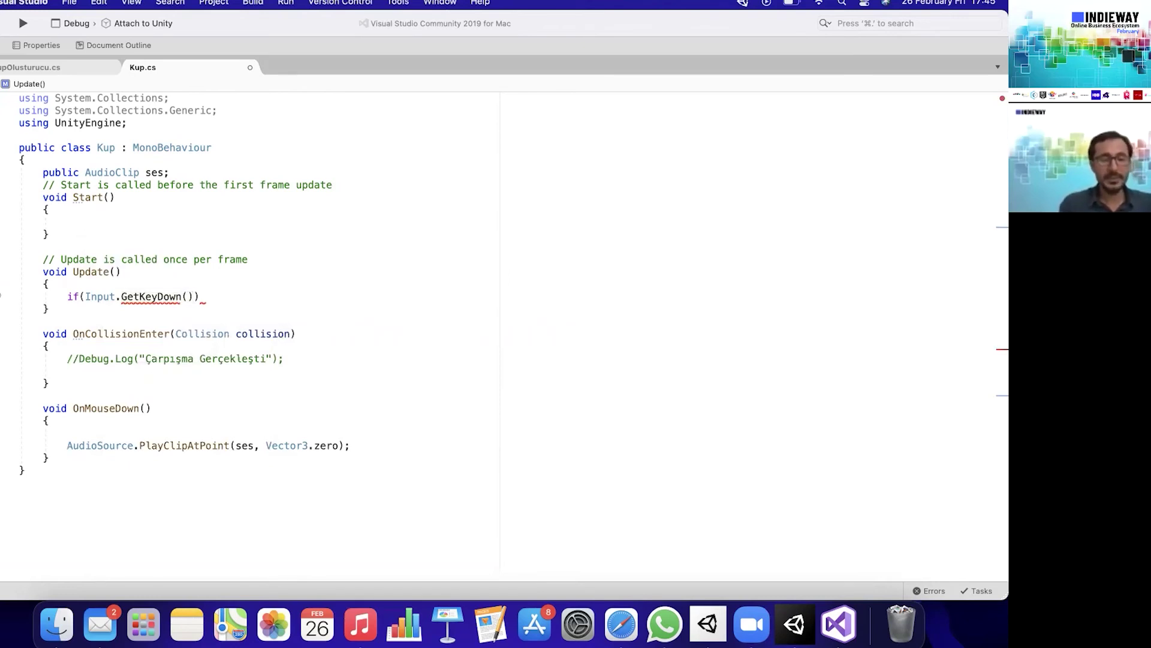
text(key)
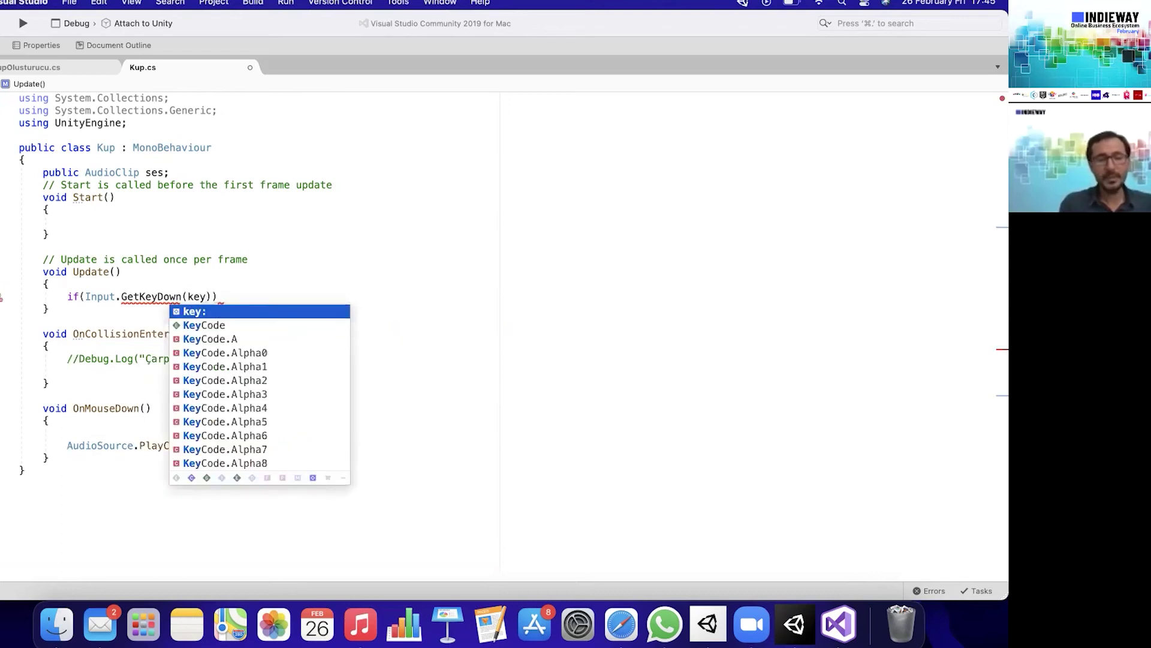
key(Down)
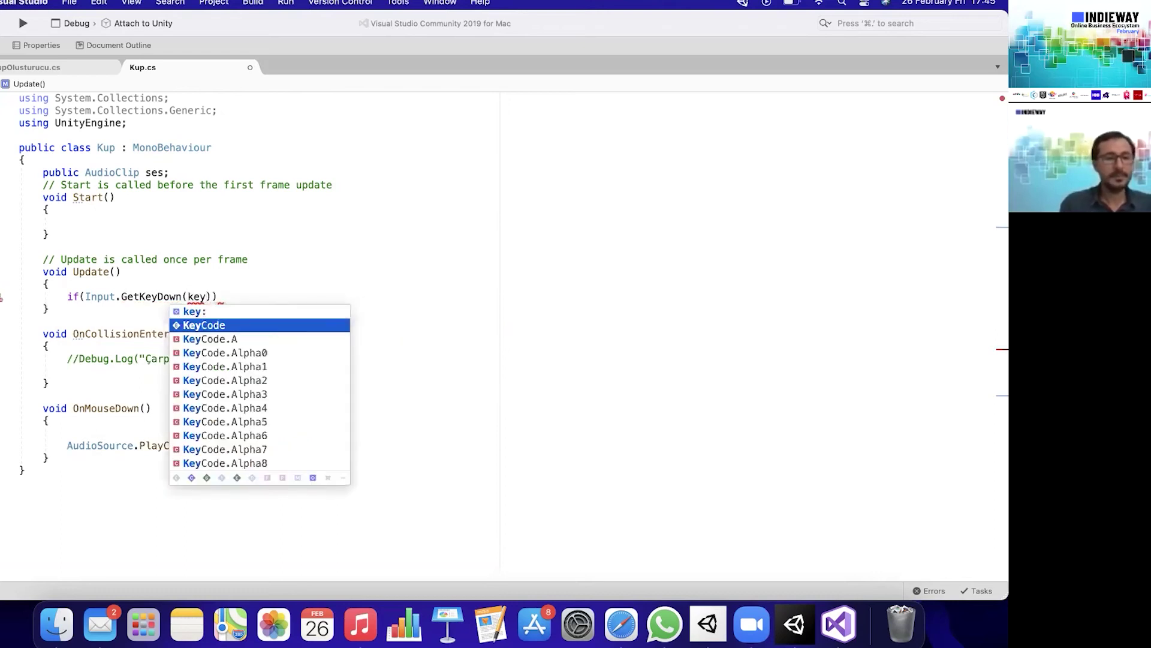
key(Return)
text(.)
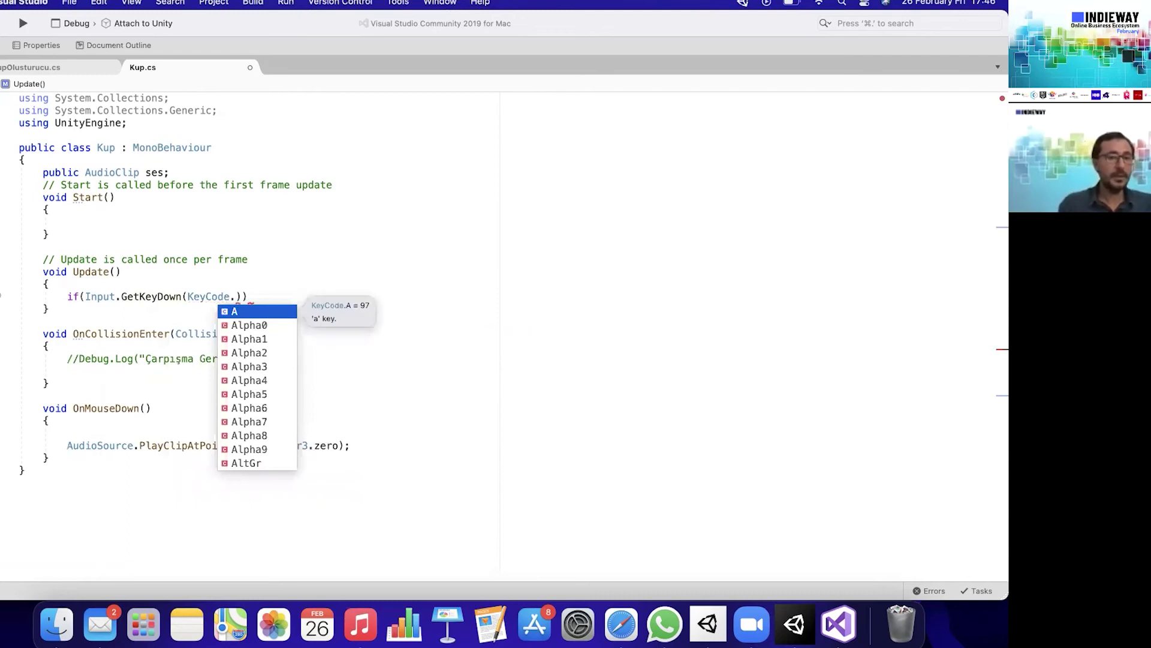
text(z)
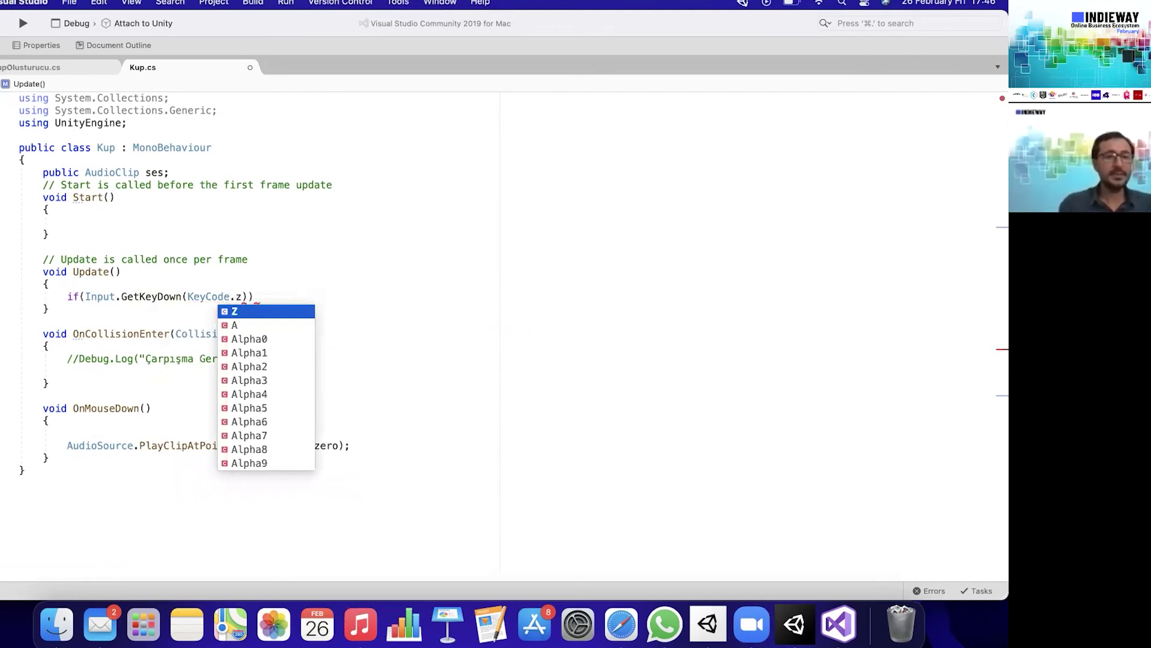
key(Return)
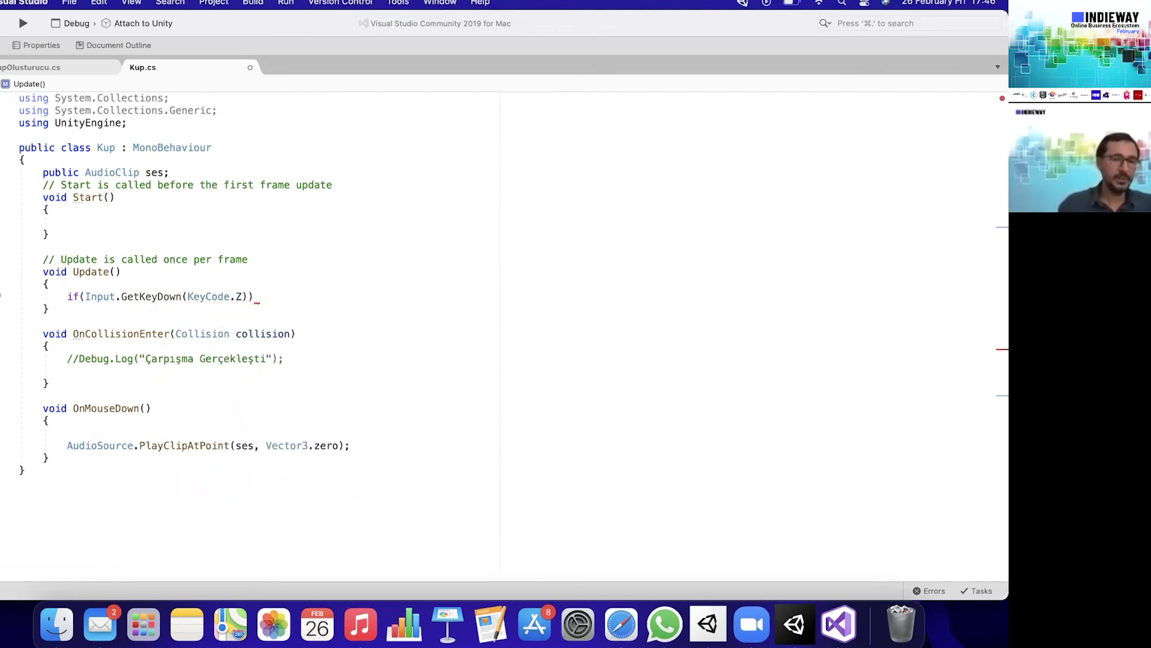
Give the if statement an empty brace body and select the PlayClipAtPoint line in OnMouseDown.
click(271, 294)
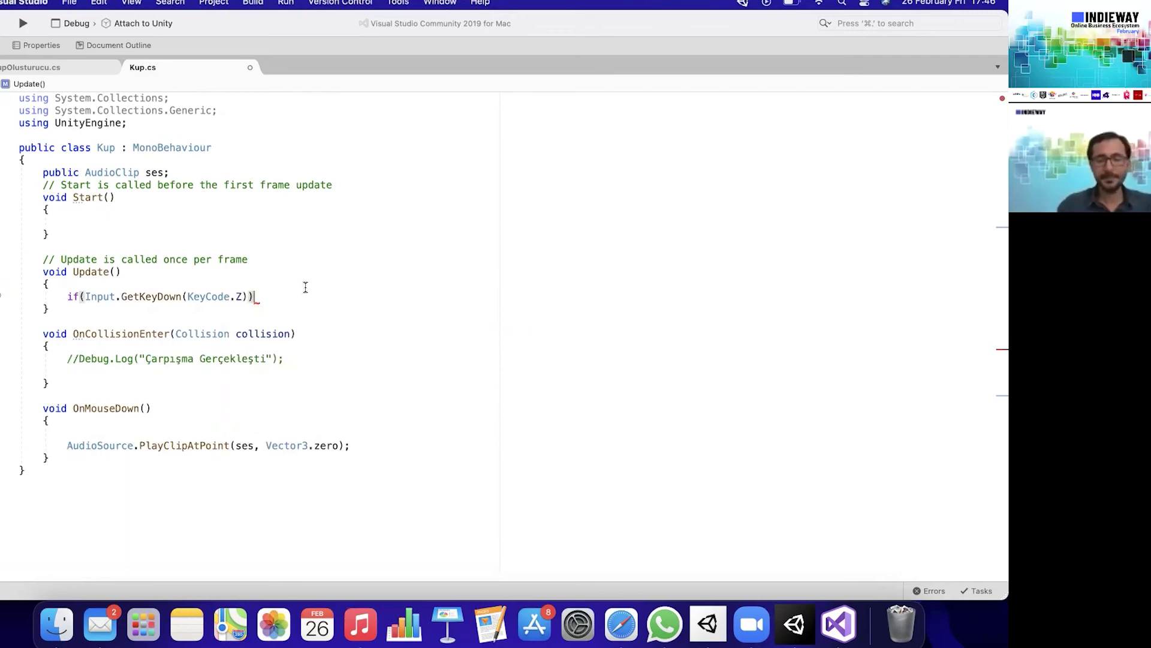
text({)
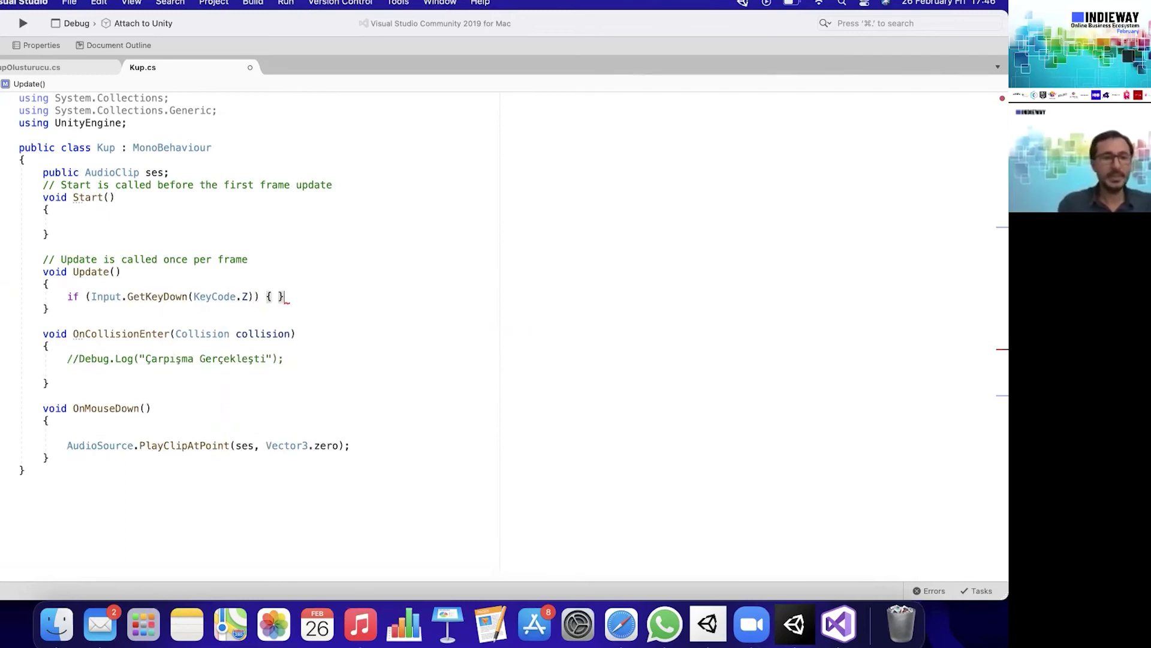
key(Return)
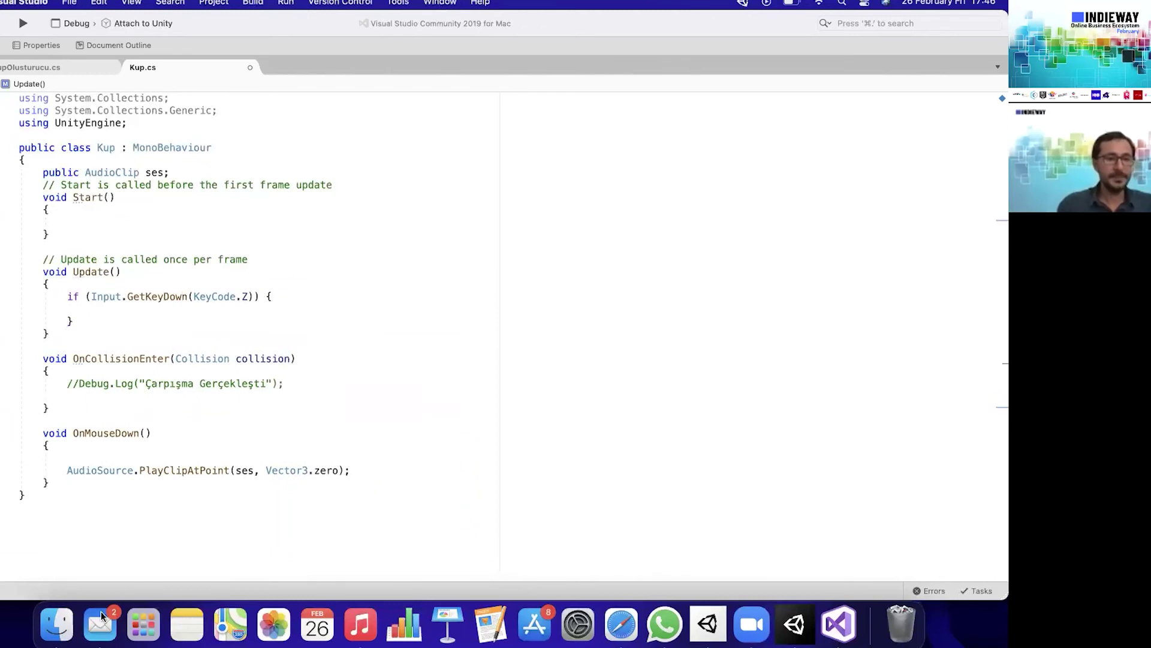
drag(63, 470, 454, 468)
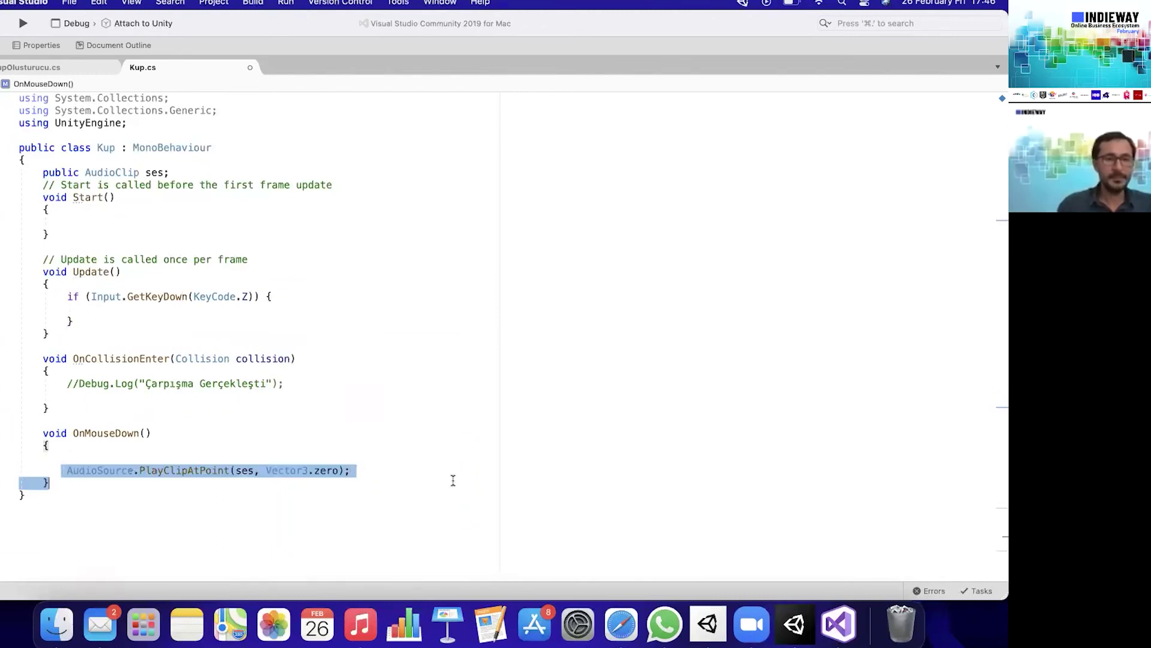
Cut the PlayClipAtPoint line from OnMouseDown and paste it inside the Z-key if block.
key(super+x)
click(161, 316)
key(super+v)
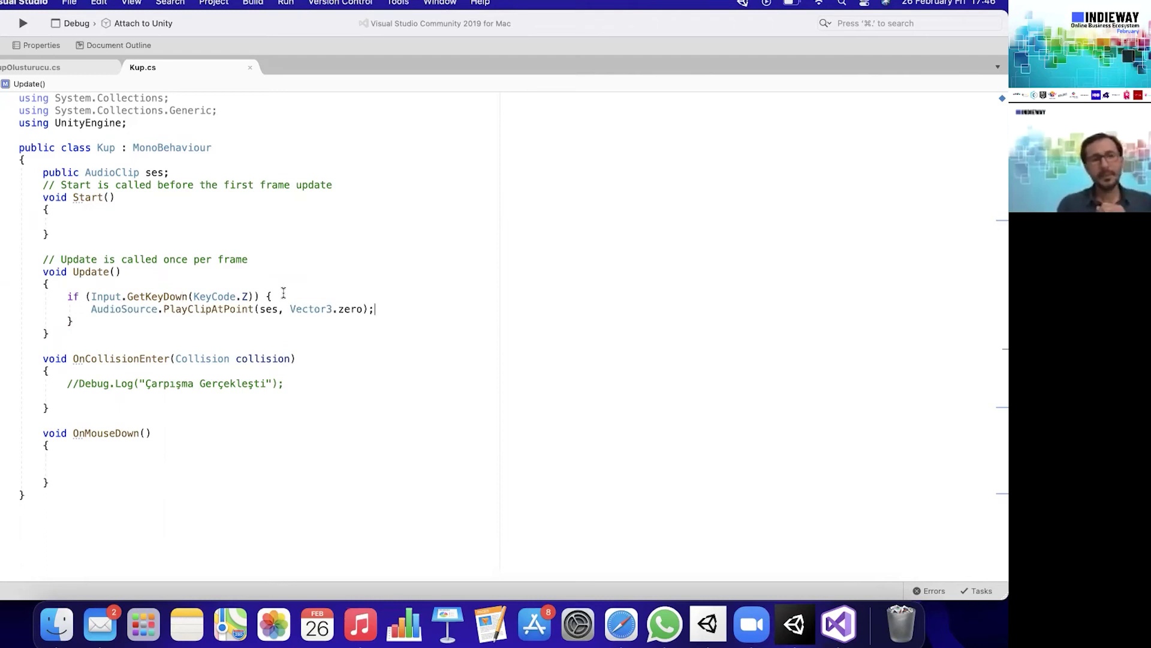
click(177, 172)
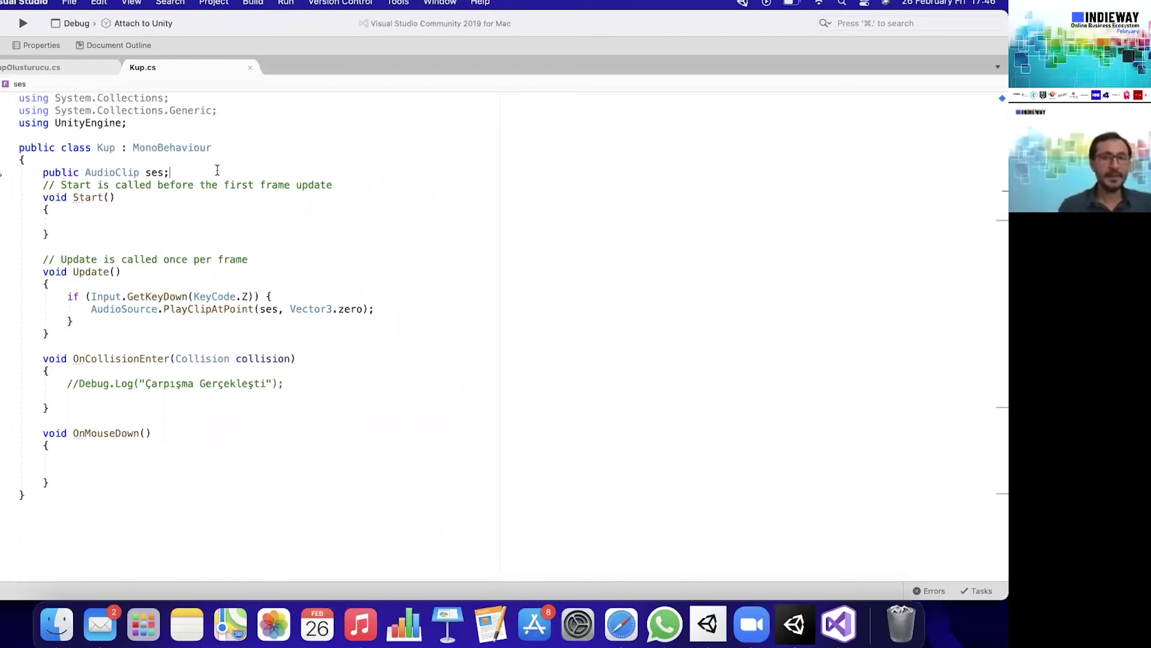
Declare ses as AudioClip[], save, and change the Z-key call to play ses[0].
click(140, 166)
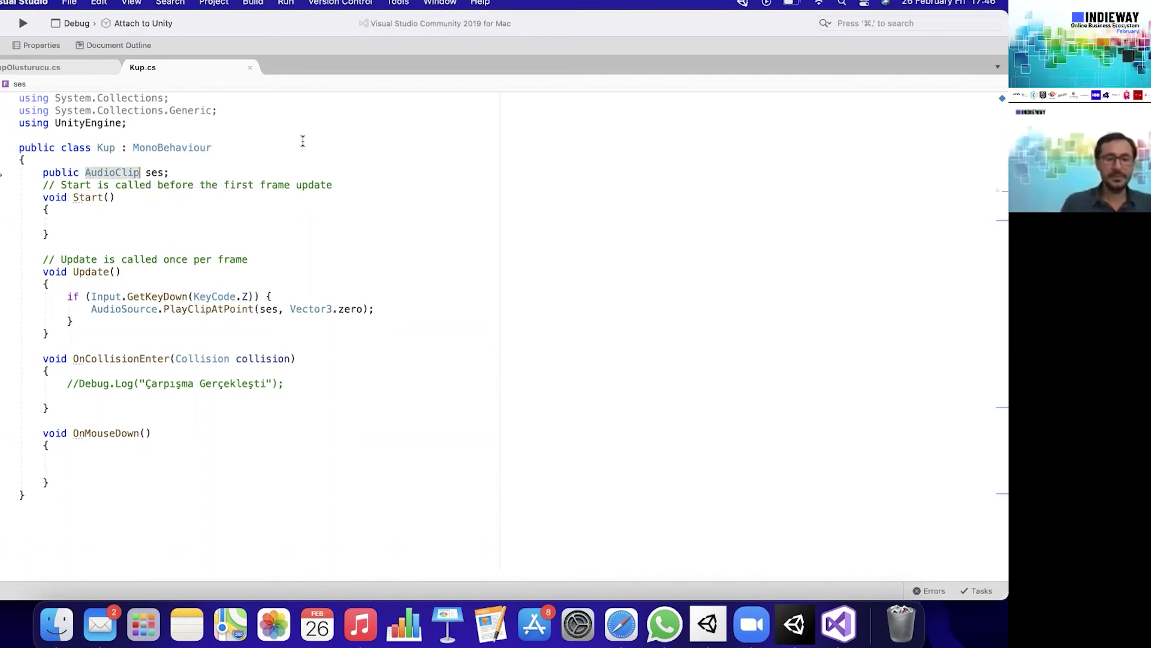
text([])
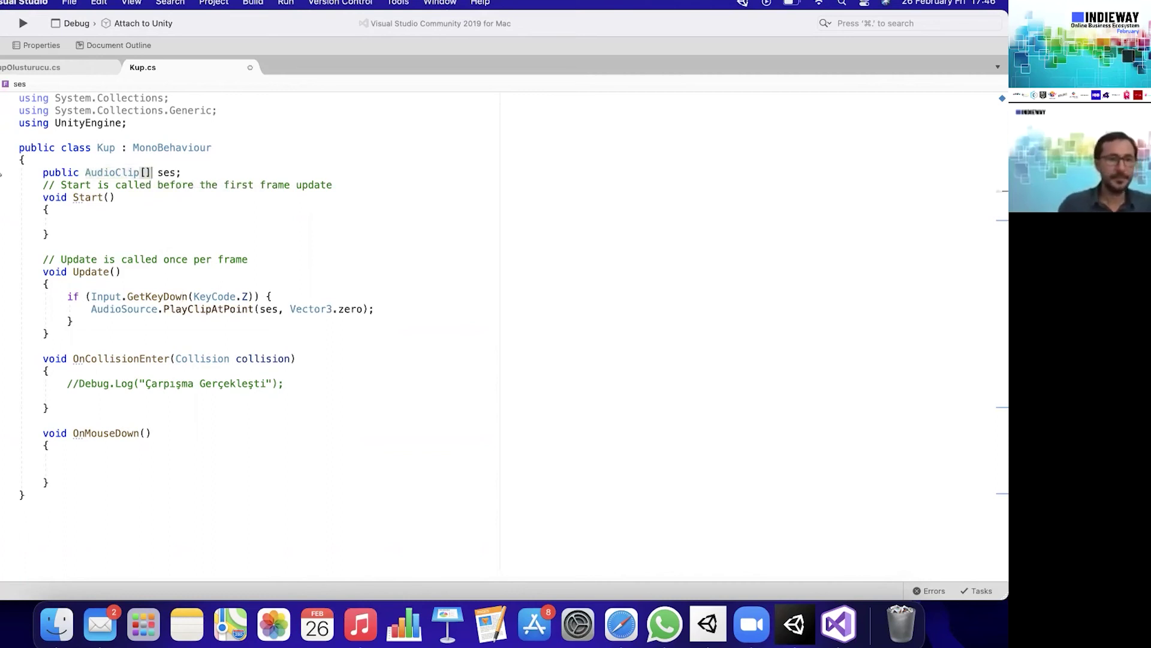
key(super+s)
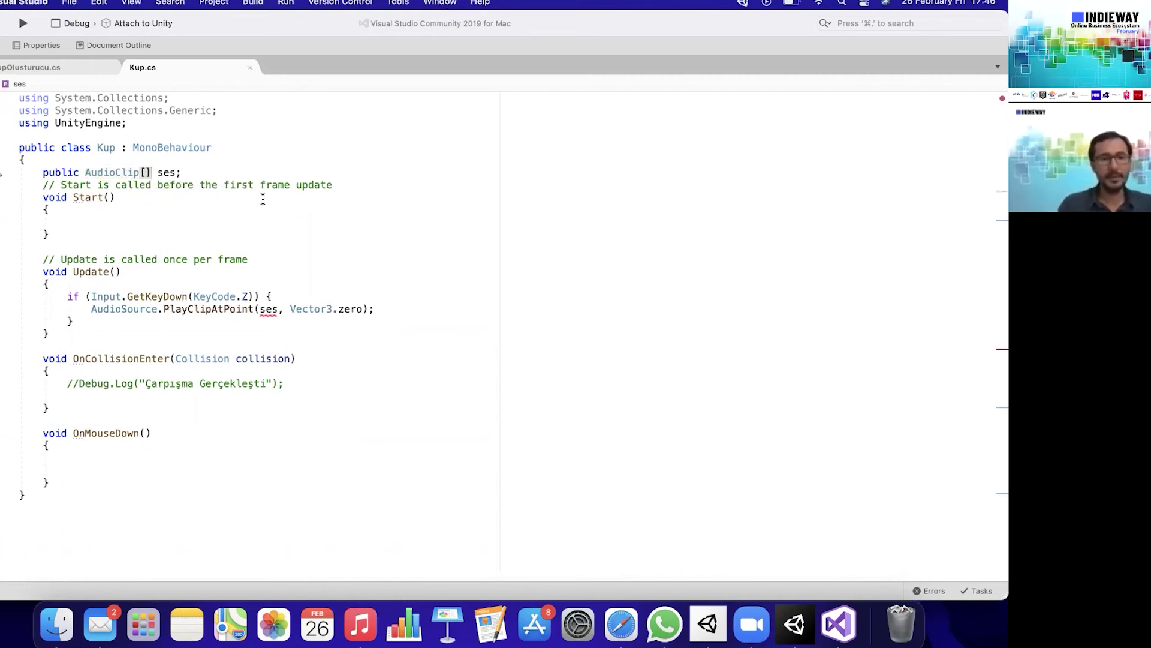
click(279, 309)
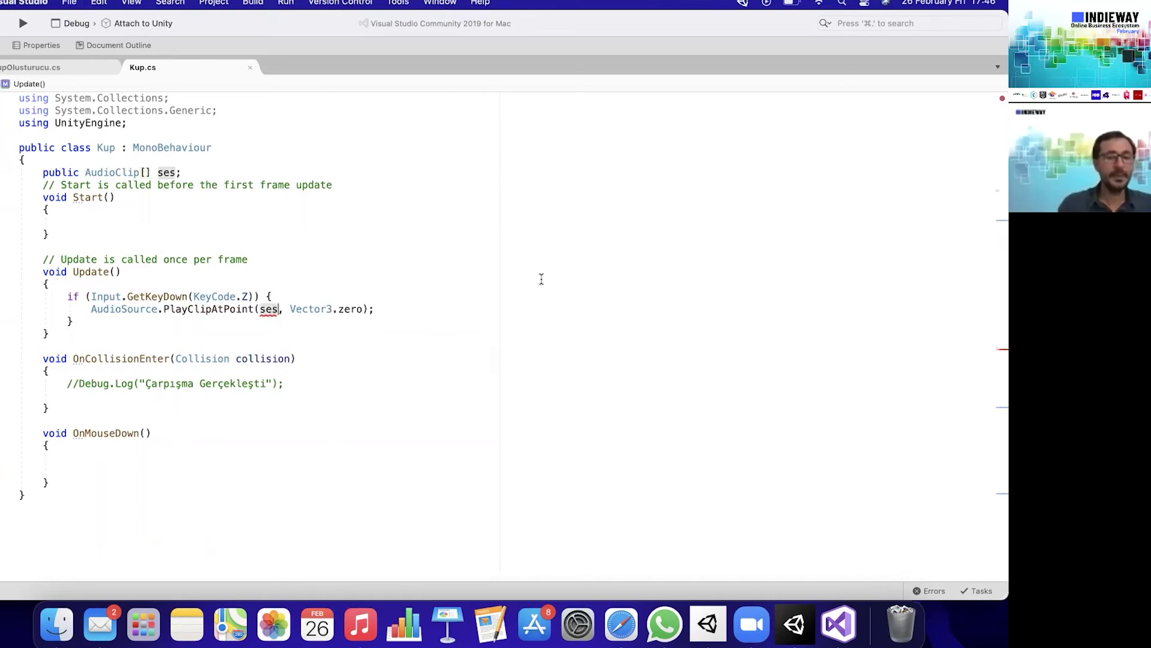
text([)
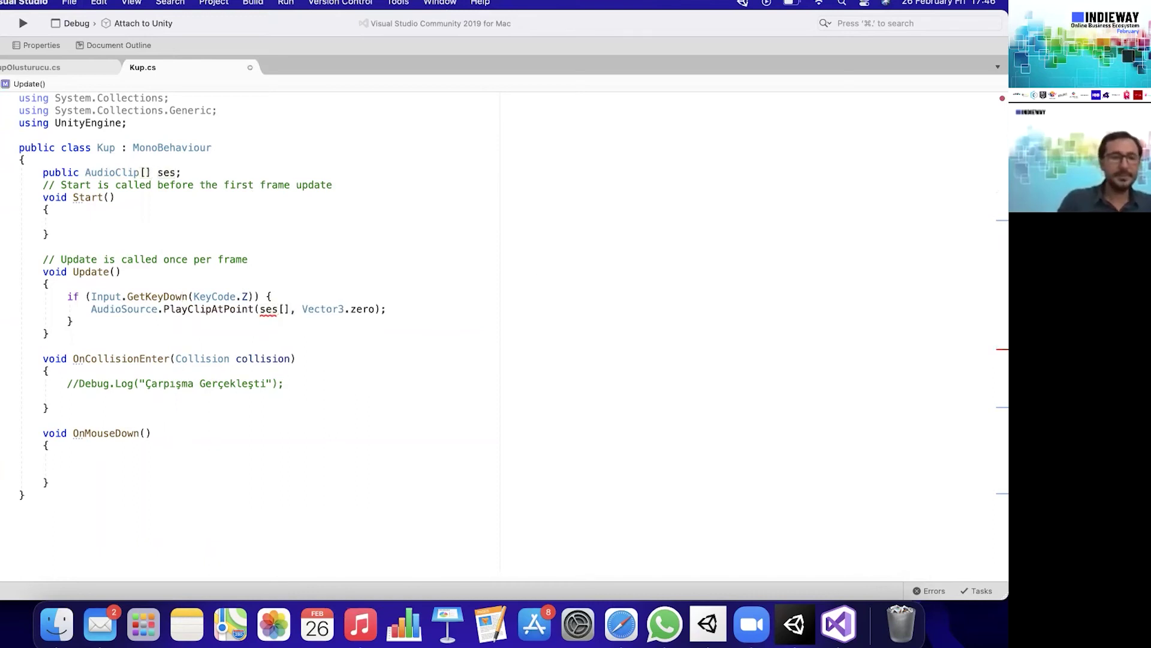
text(0)
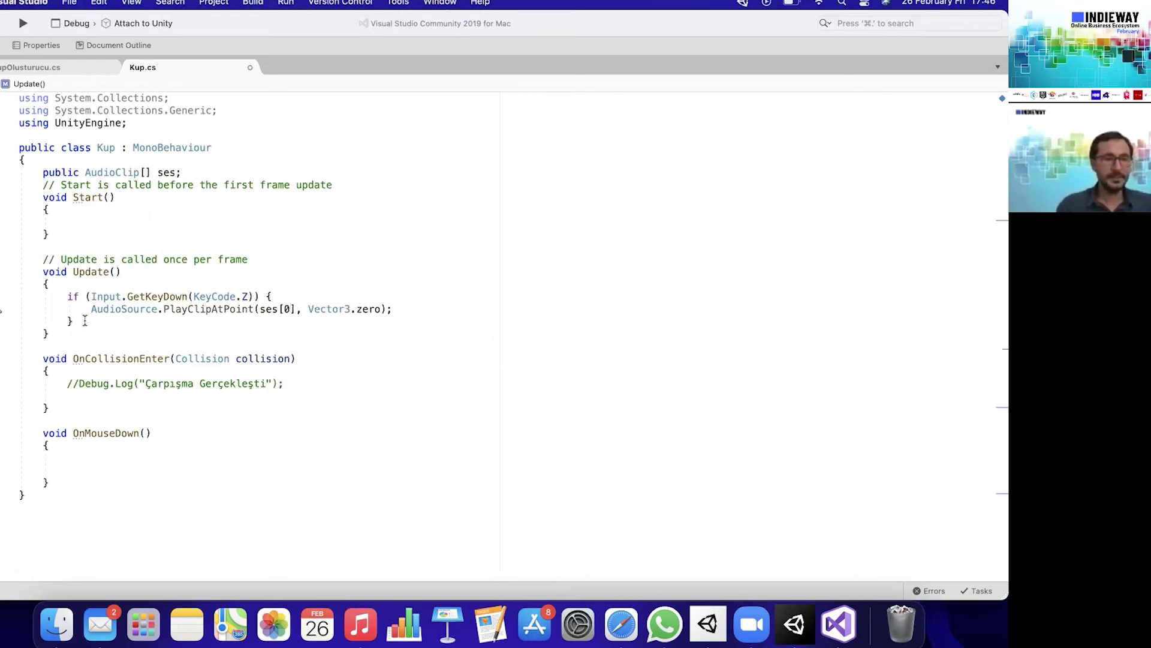
drag(85, 321, 31, 286)
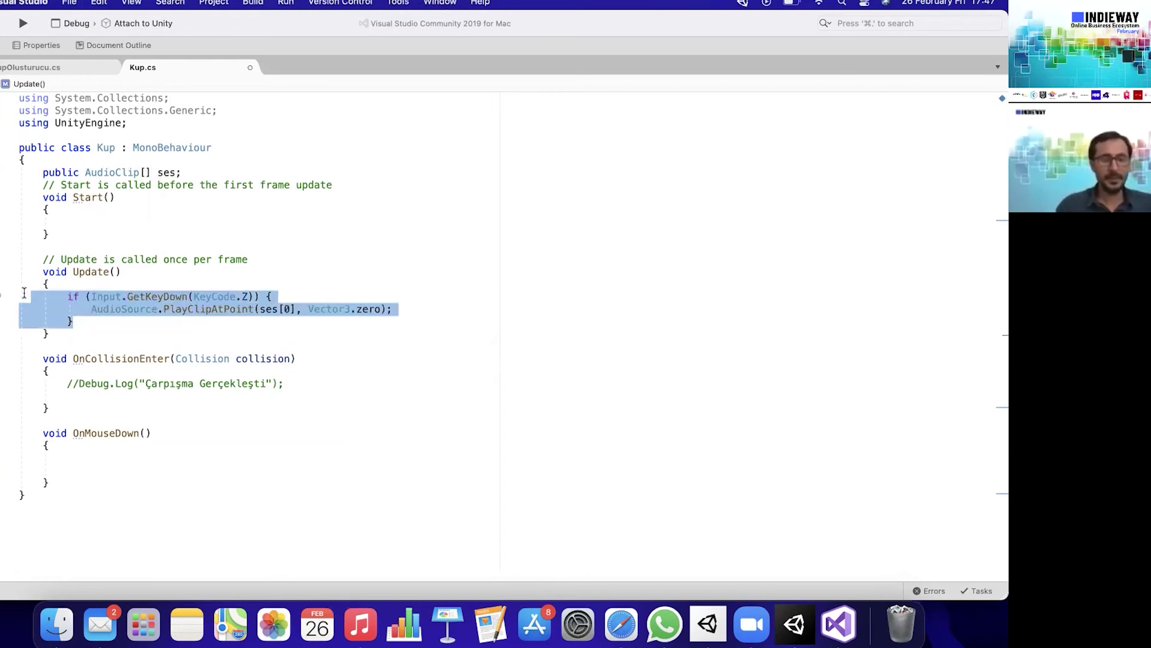
Paste copies of the Z-key if block below it to make seven key checks.
key(Right)
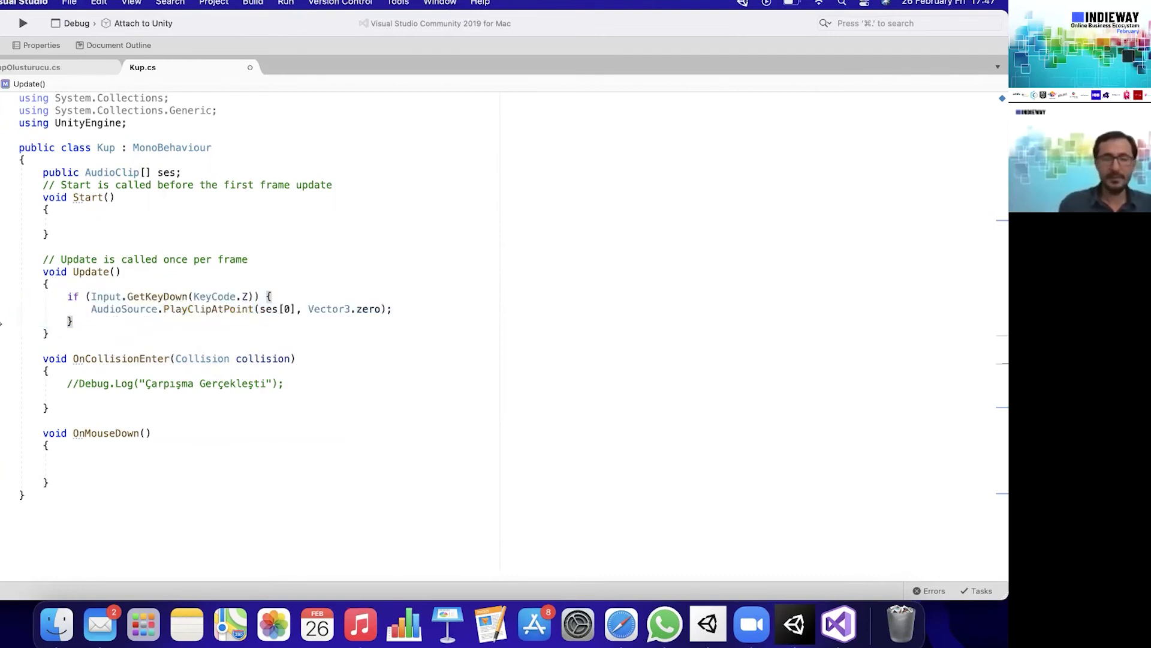
key(Return)
key(super+v)
key(Return)
key(super+v)
key(super+v)
key(super+v)
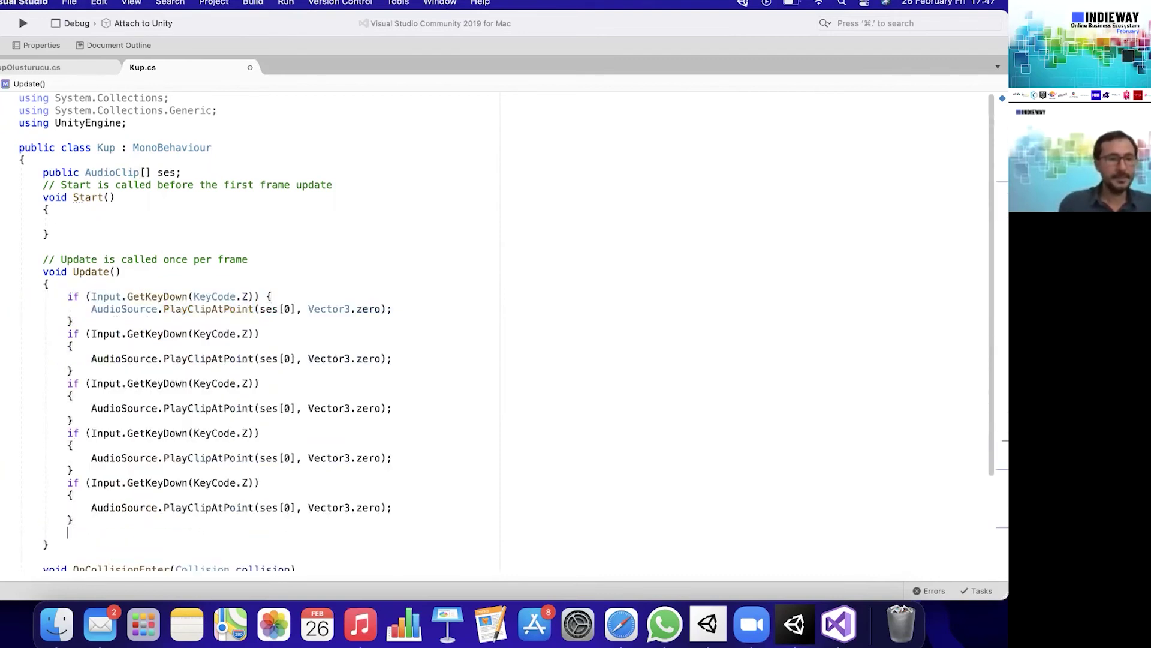
key(super+v)
key(super+v)
Change the second key check to KeyCode.X and the third to KeyCode.C.
double_click(243, 288)
text(x)
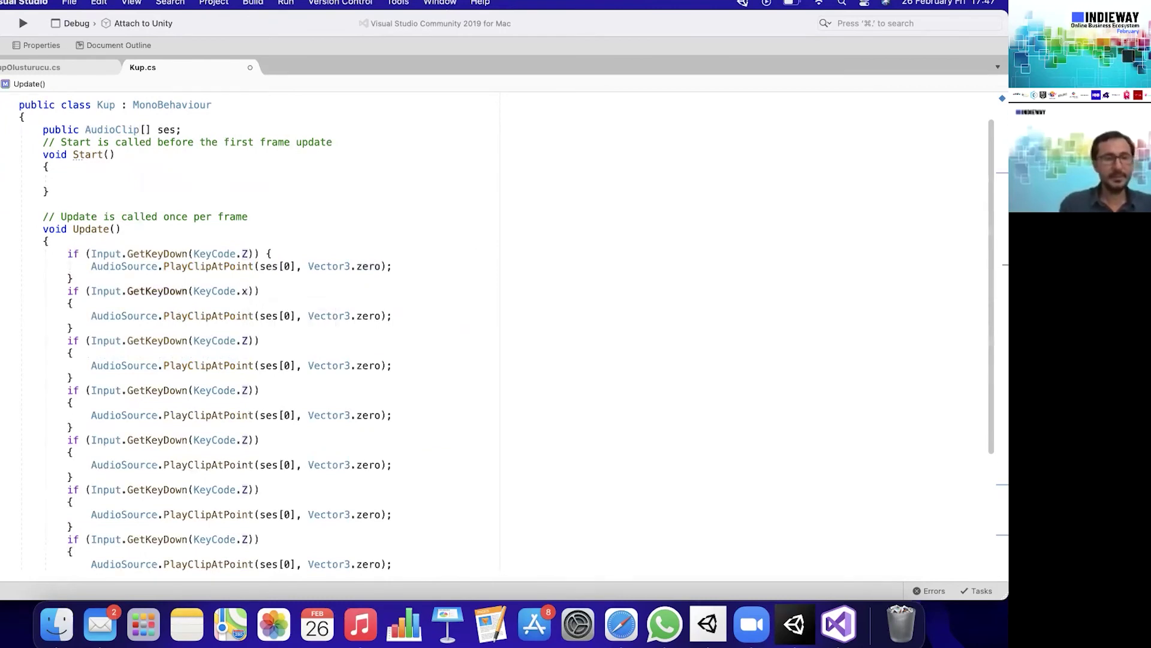
key(ctrl+space)
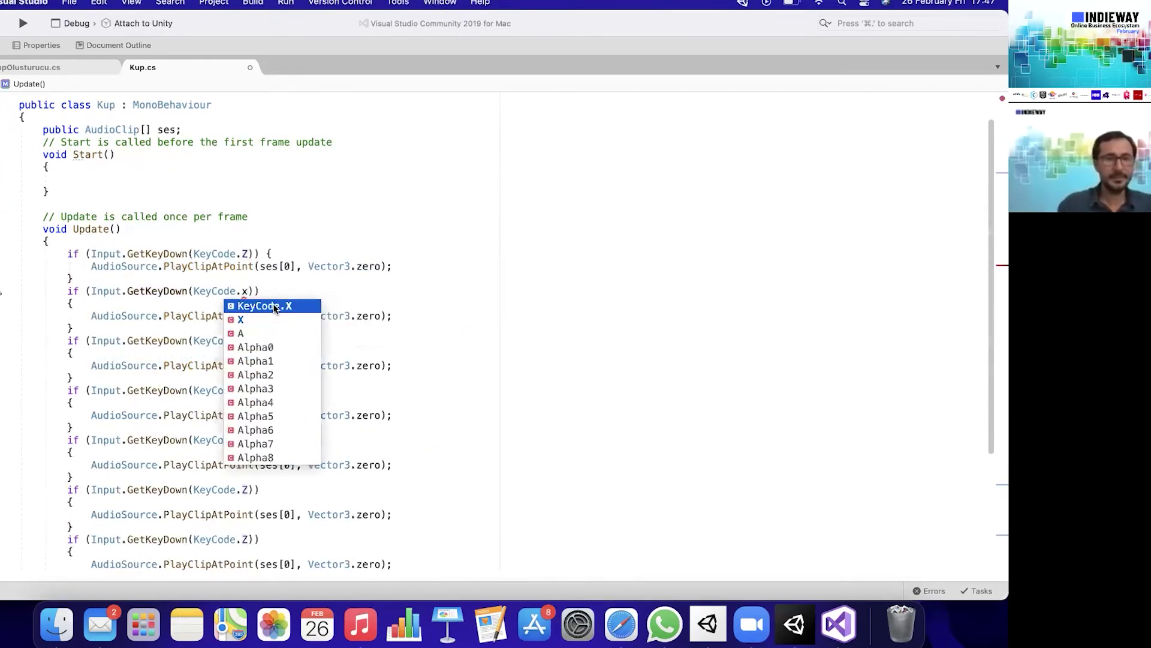
click(271, 306)
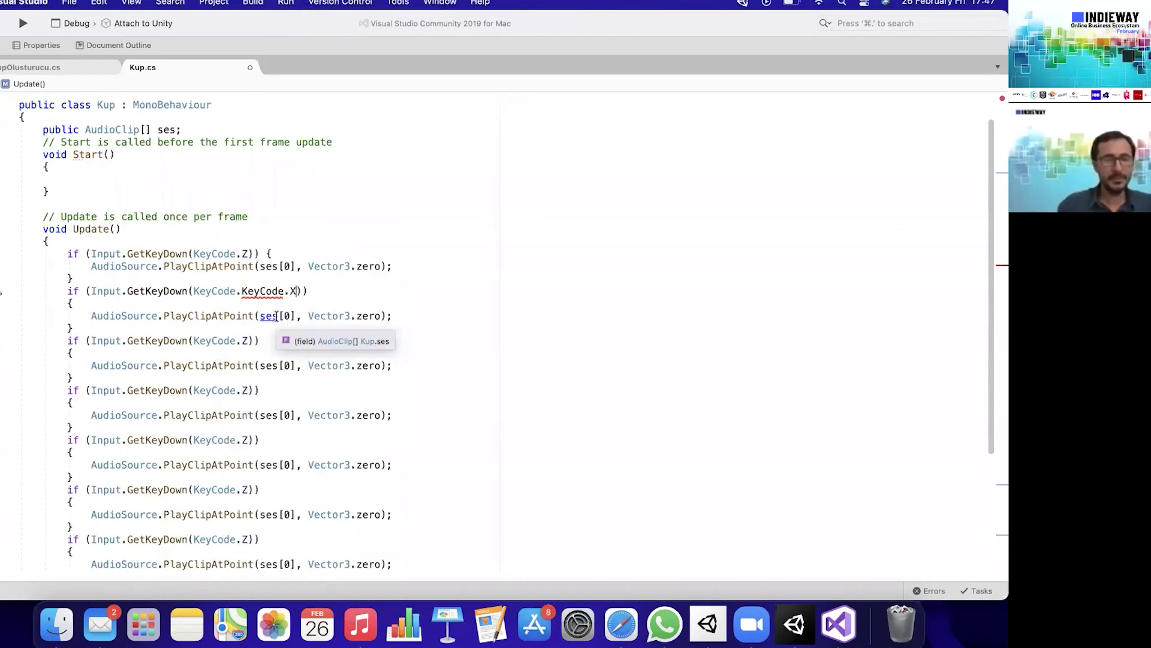
key(super+z)
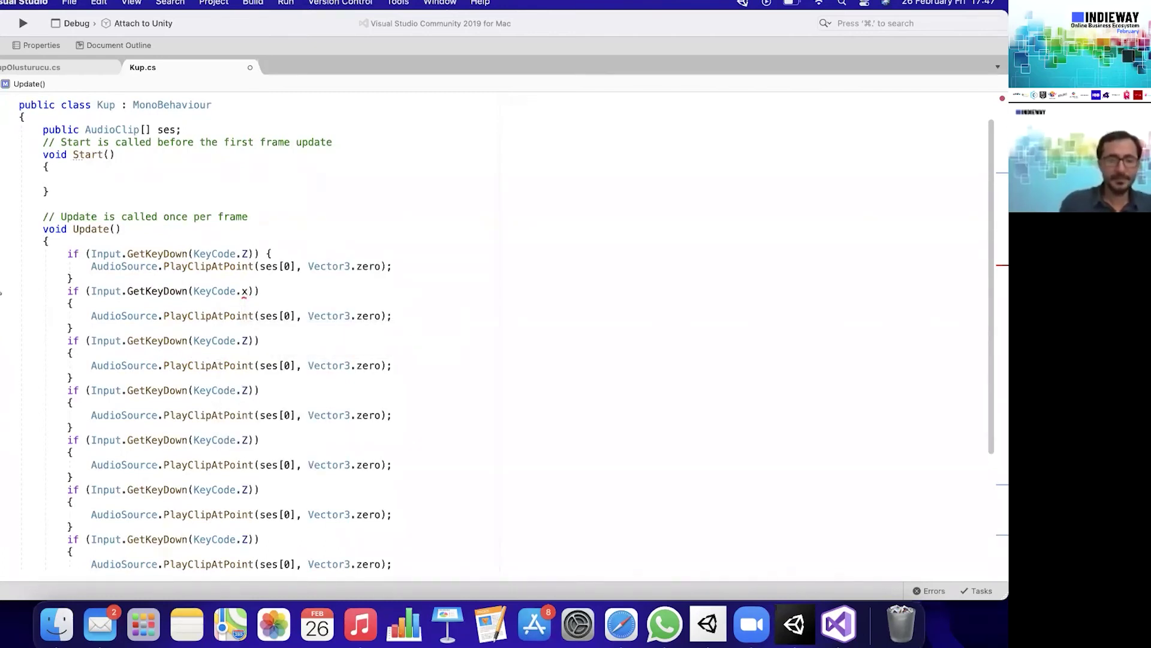
key(ctrl+space)
key(Escape)
click(248, 340)
key(BackSpace)
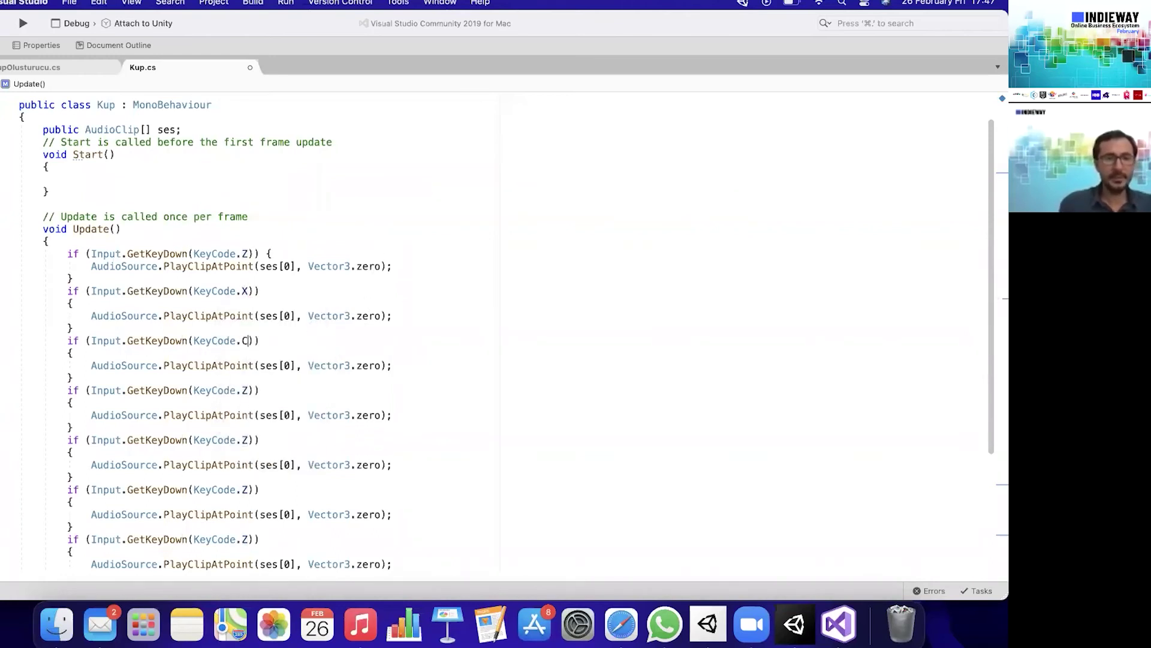
key(Escape)
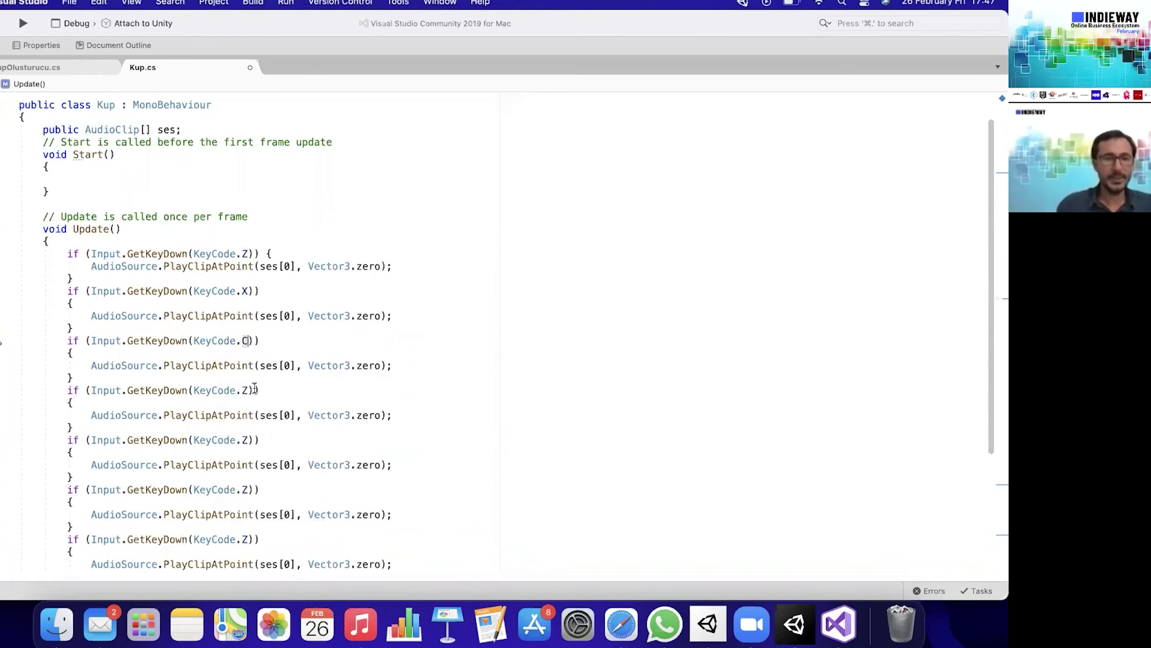
Change the fourth key check to V and the fifth to B.
click(249, 390)
key(BackSpace)
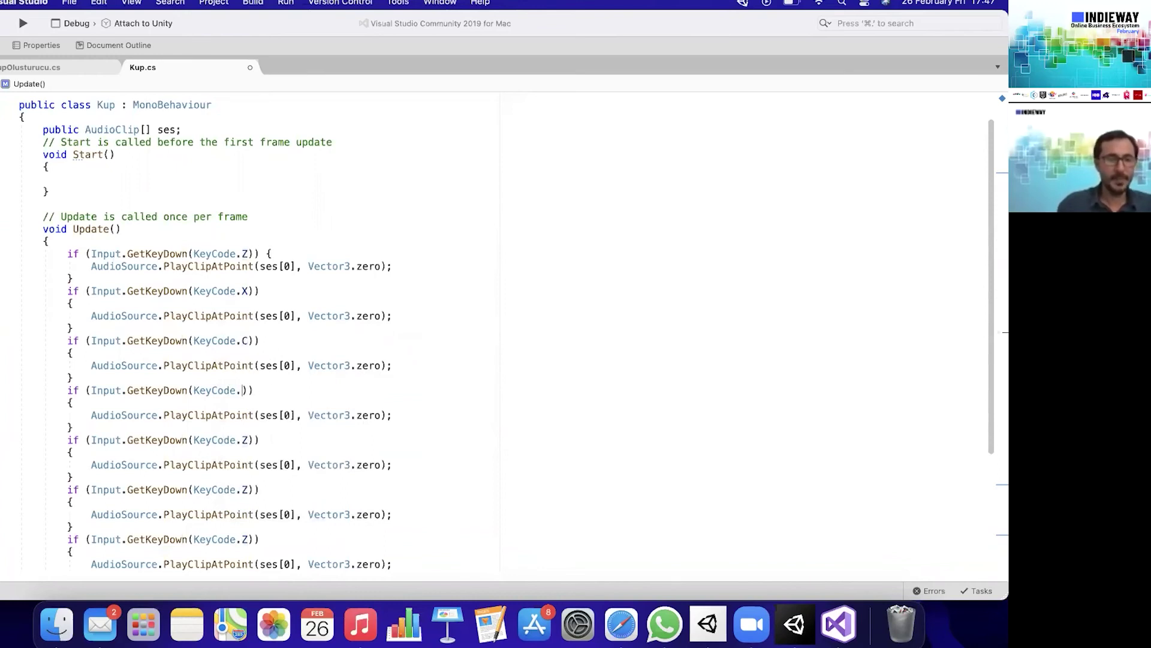
text(V)
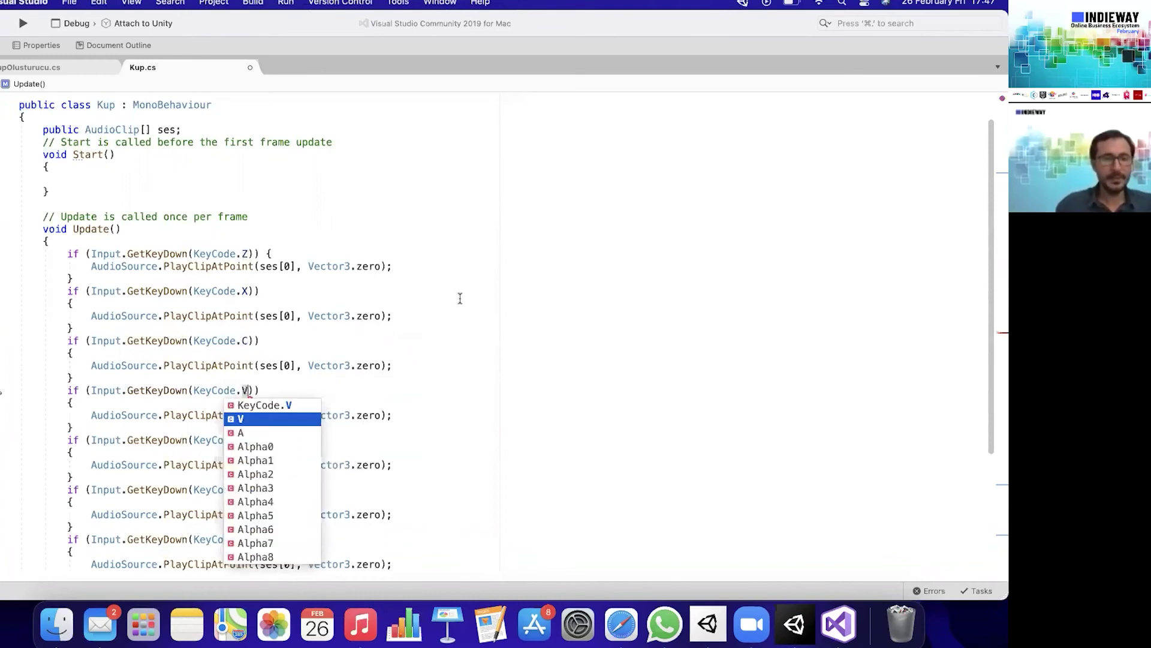
key(Escape)
click(248, 441)
key(BackSpace)
key(Escape)
text(B)
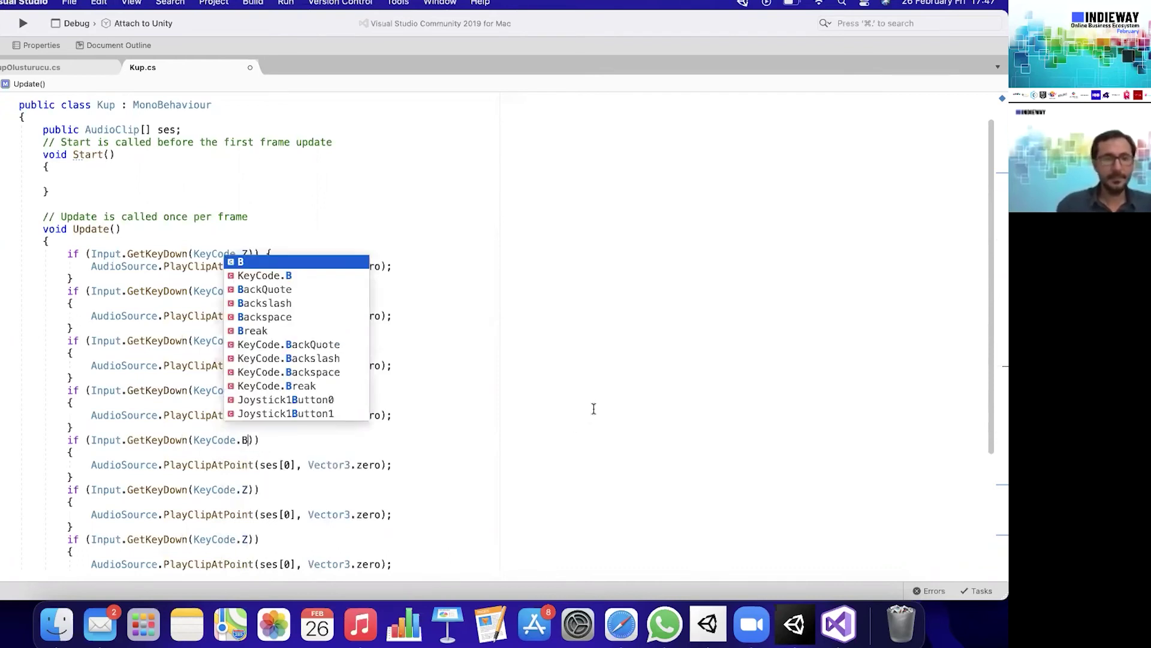
key(Escape)
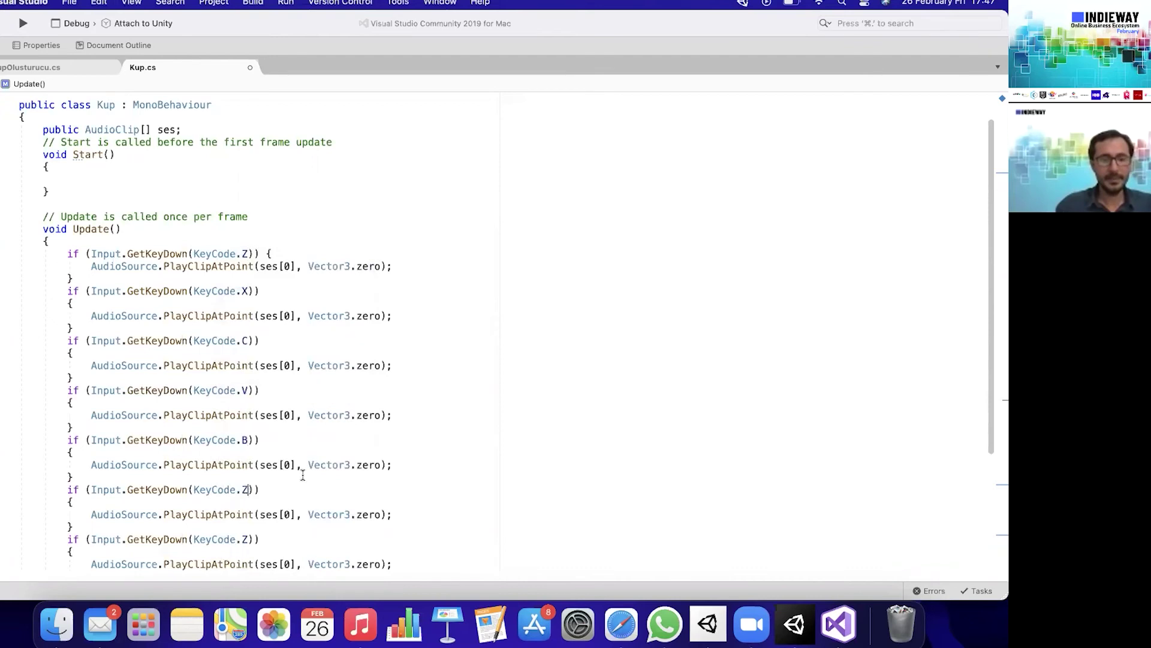
Change the sixth key check to N and the last to M.
key(BackSpace)
text(N)
key(Escape)
click(252, 539)
key(BackSpace)
text(M)
key(Escape)
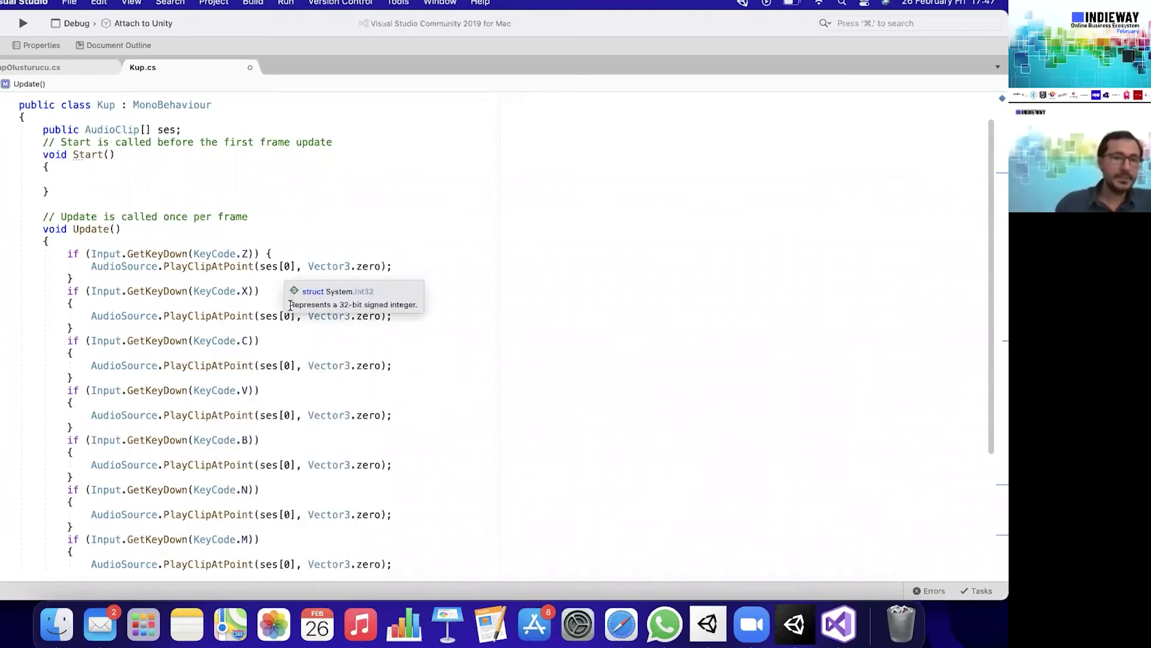
Change the clip index on the X, C and V lines to ses[1], ses[2] and ses[3].
key(BackSpace)
text(1)
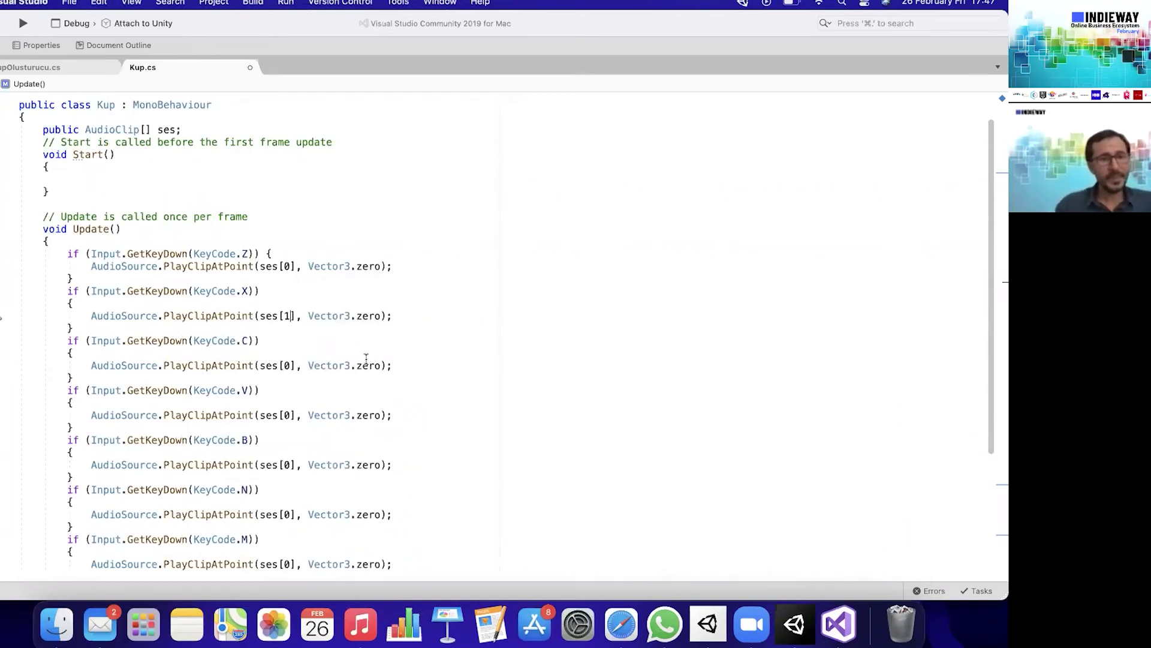
click(294, 365)
key(BackSpace)
text(2)
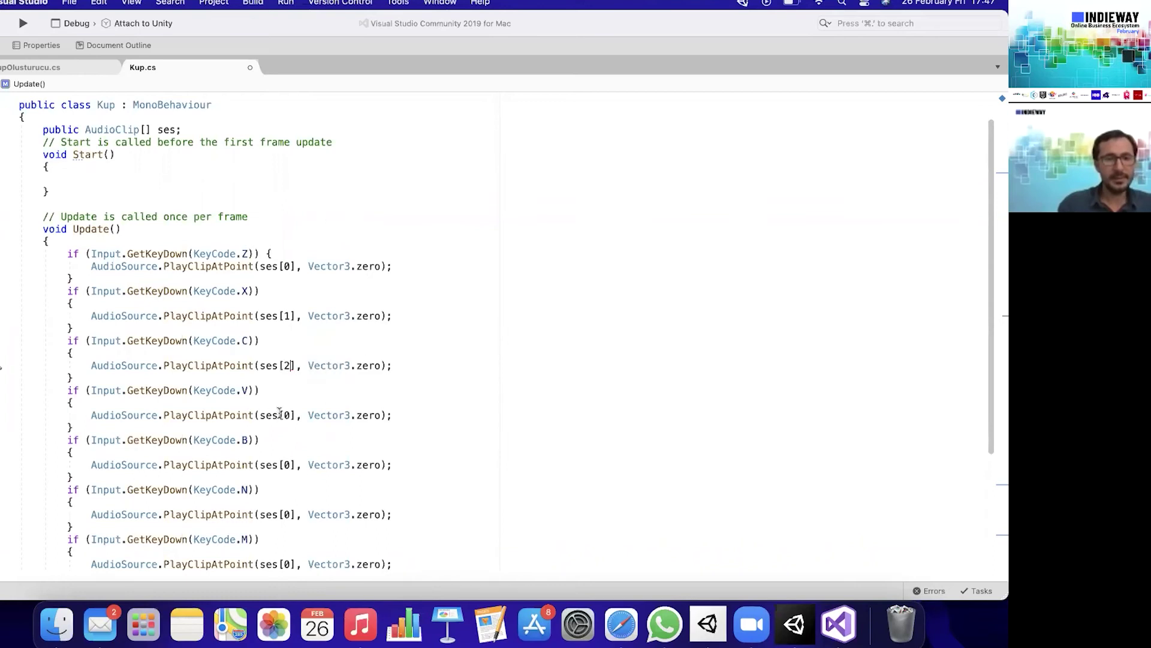
click(294, 409)
key(BackSpace)
text(3)
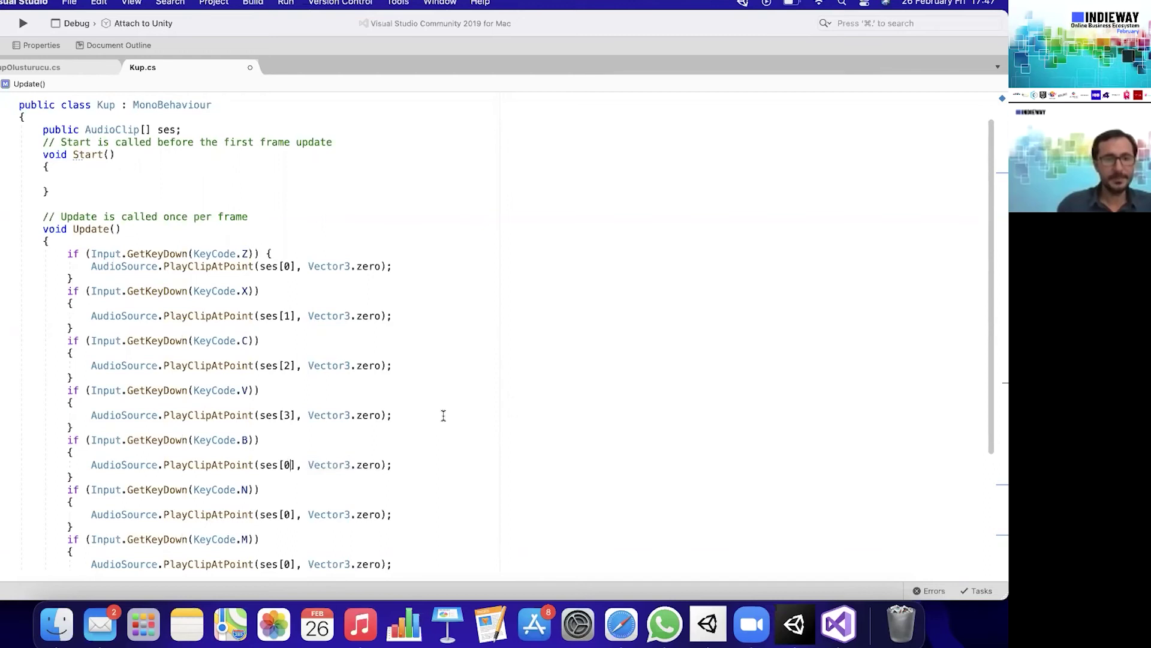
Set the B, N and M lines to ses[4], ses[5] and ses[6], and save Kup.cs.
key(BackSpace)
text(4)
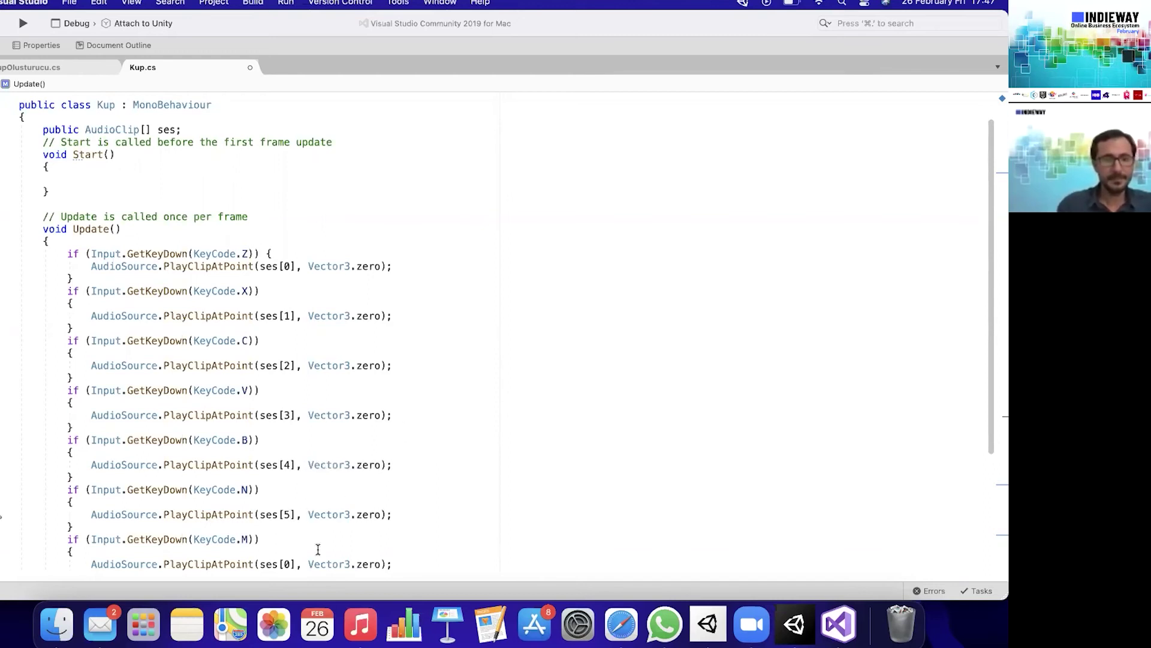
key(BackSpace)
text(5)
key(BackSpace)
text(6)
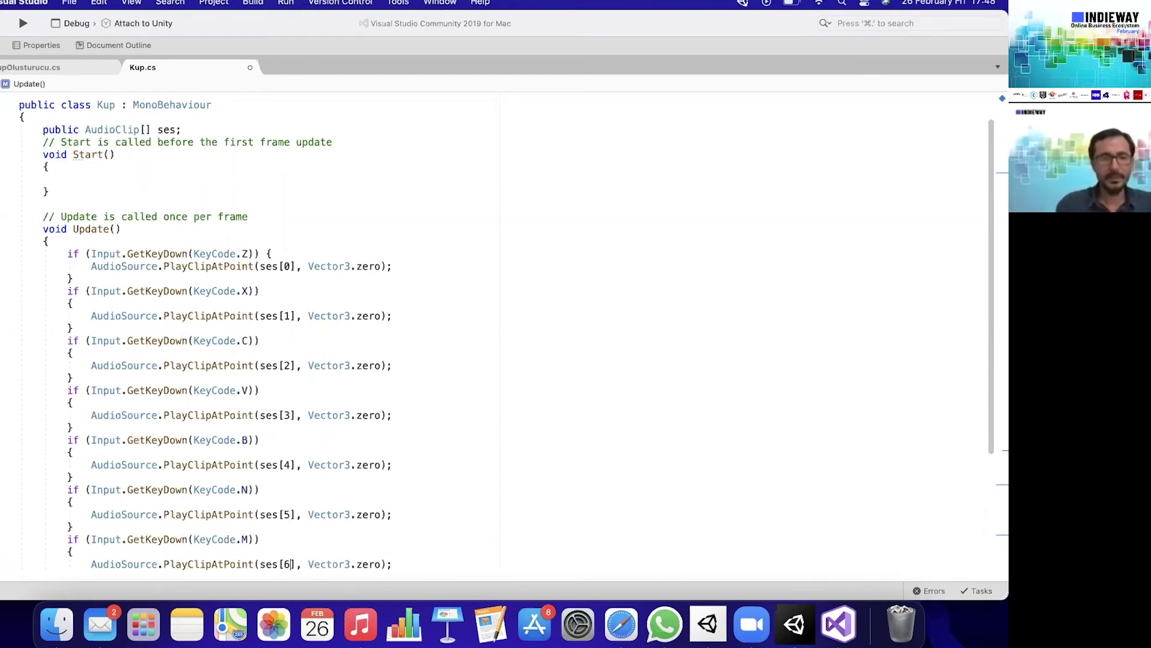
scroll(433, 419, down, 1)
key(super+s)
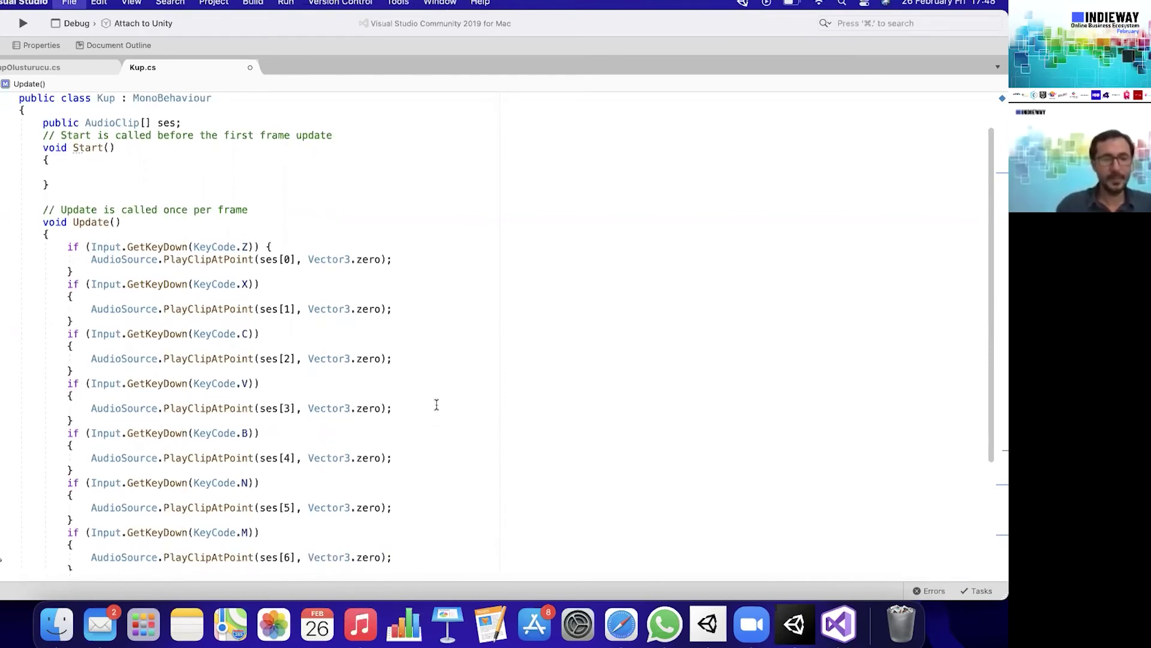
Back in Unity, select Cube through Cube (6) and disable their Kup (Script).
click(802, 629)
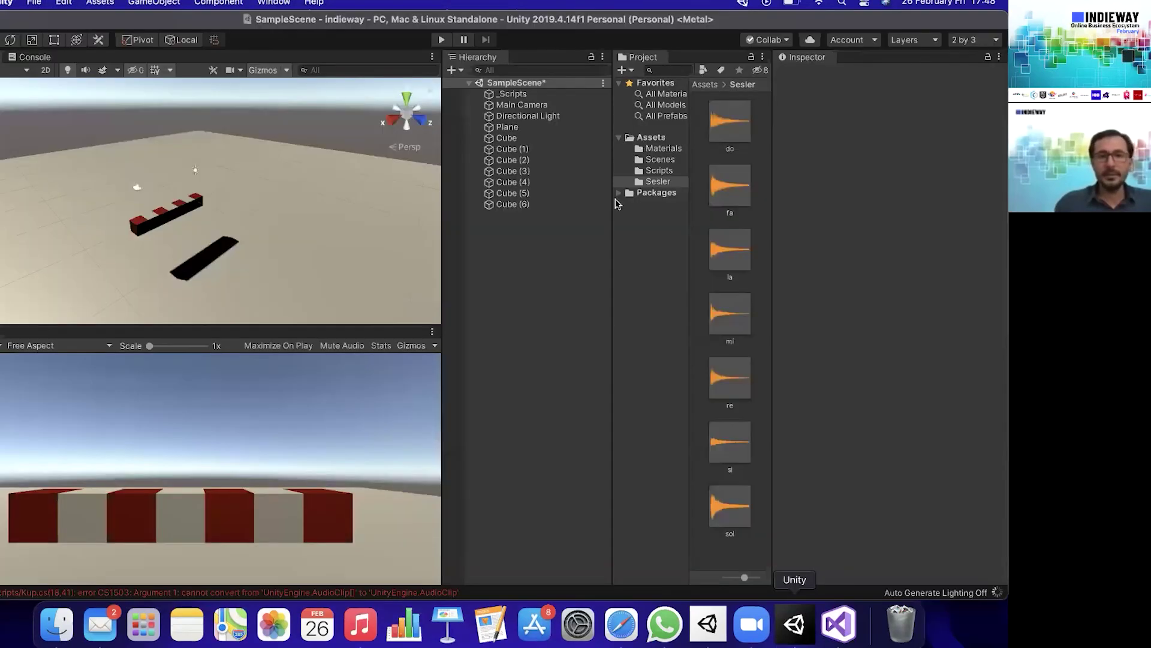
click(524, 138)
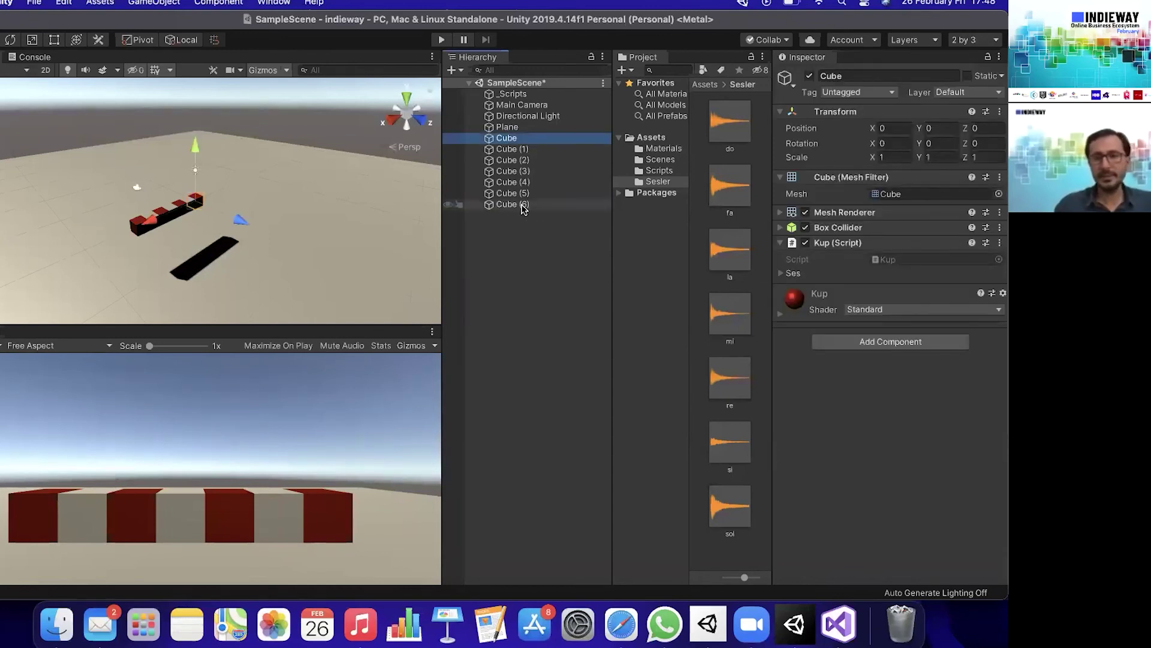
shift+click(524, 205)
click(806, 242)
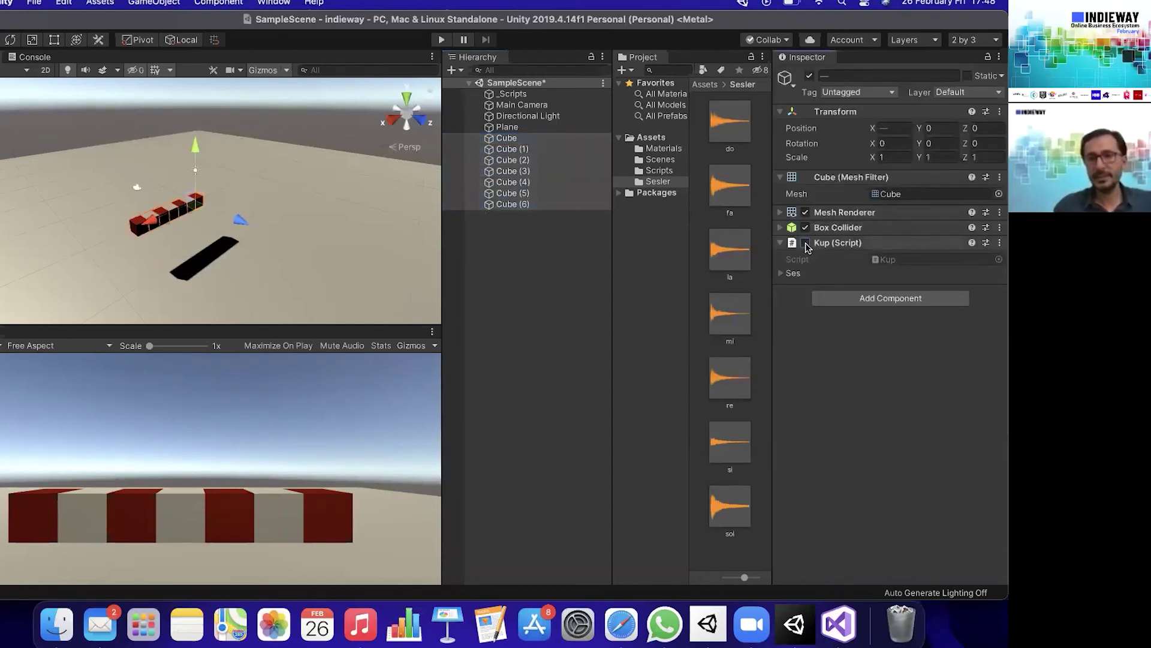
click(608, 267)
Attach the Kup script to _Scripts and set its Ses array size to 7.
click(564, 95)
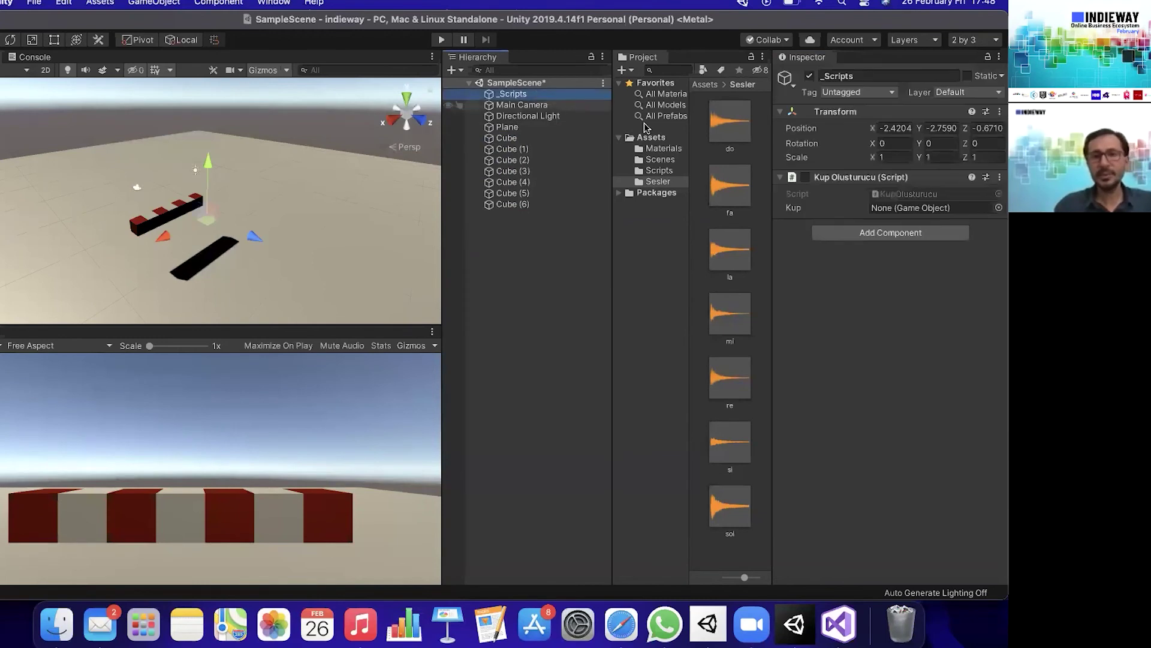
click(660, 171)
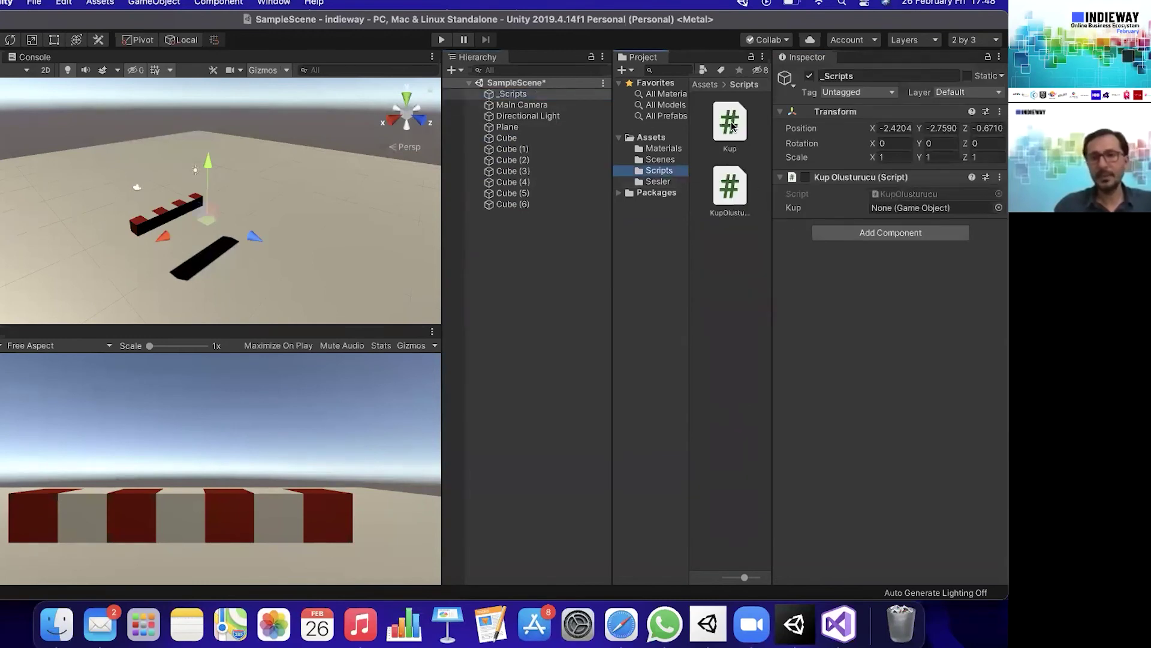
drag(733, 125, 872, 312)
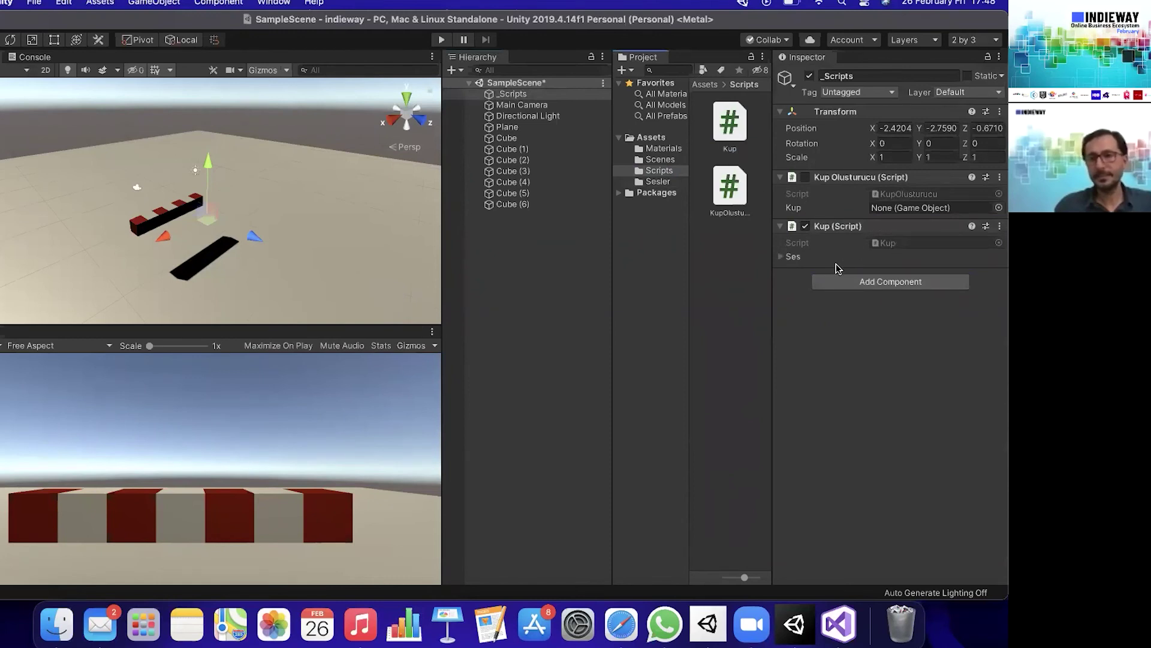
click(782, 258)
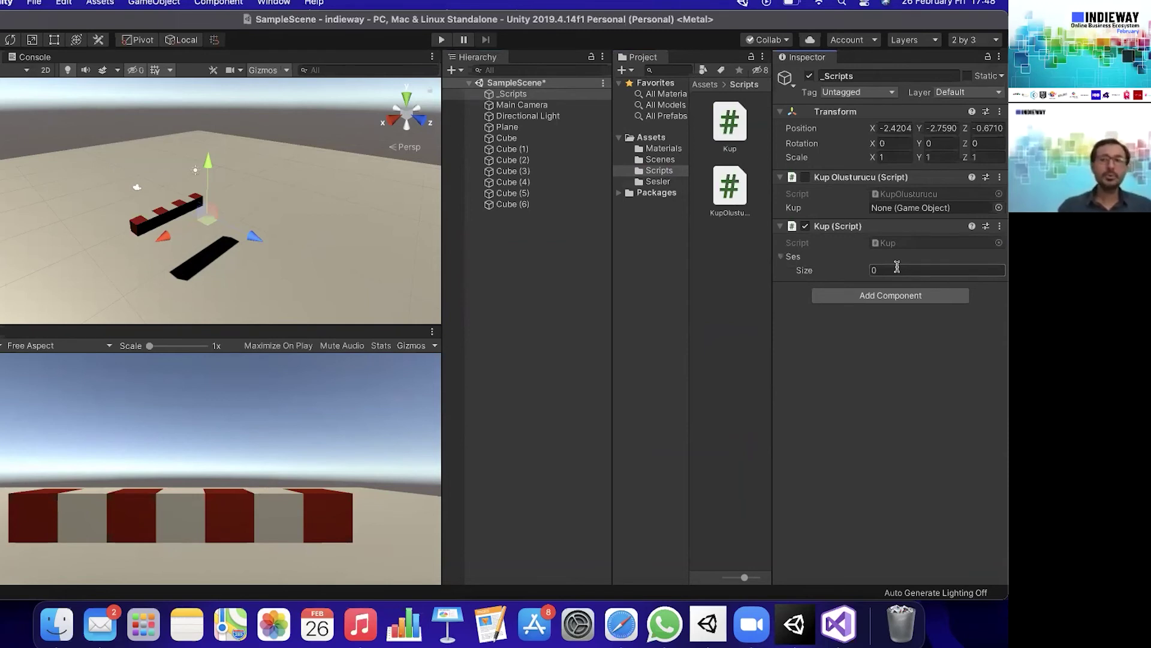
click(897, 267)
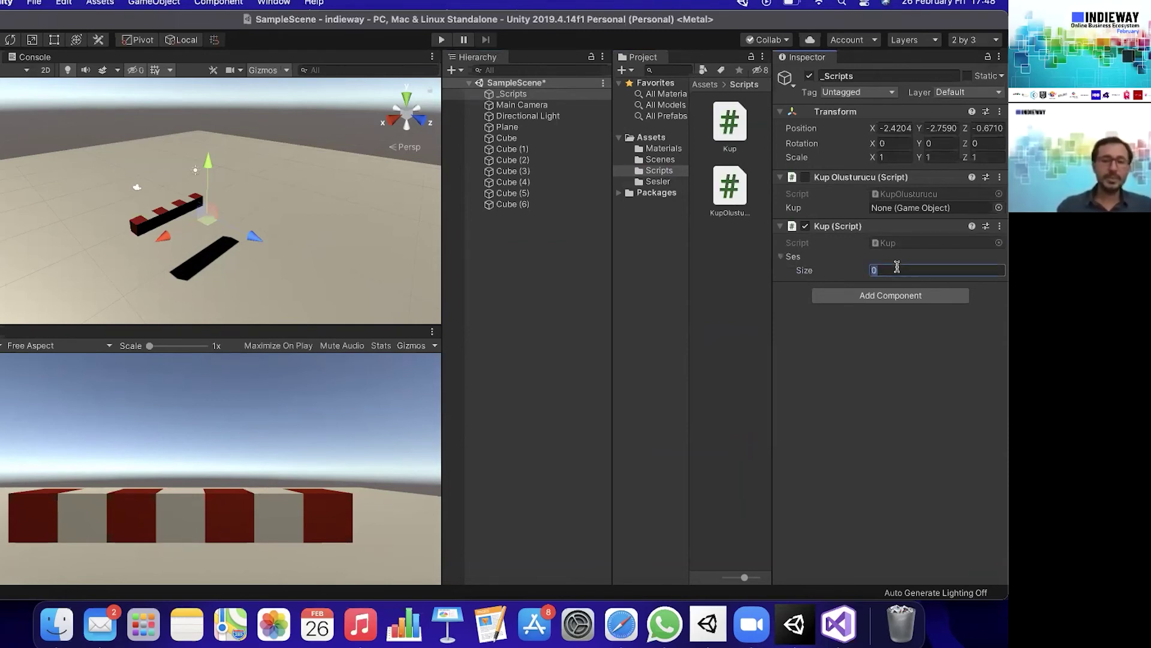
text(7)
key(Return)
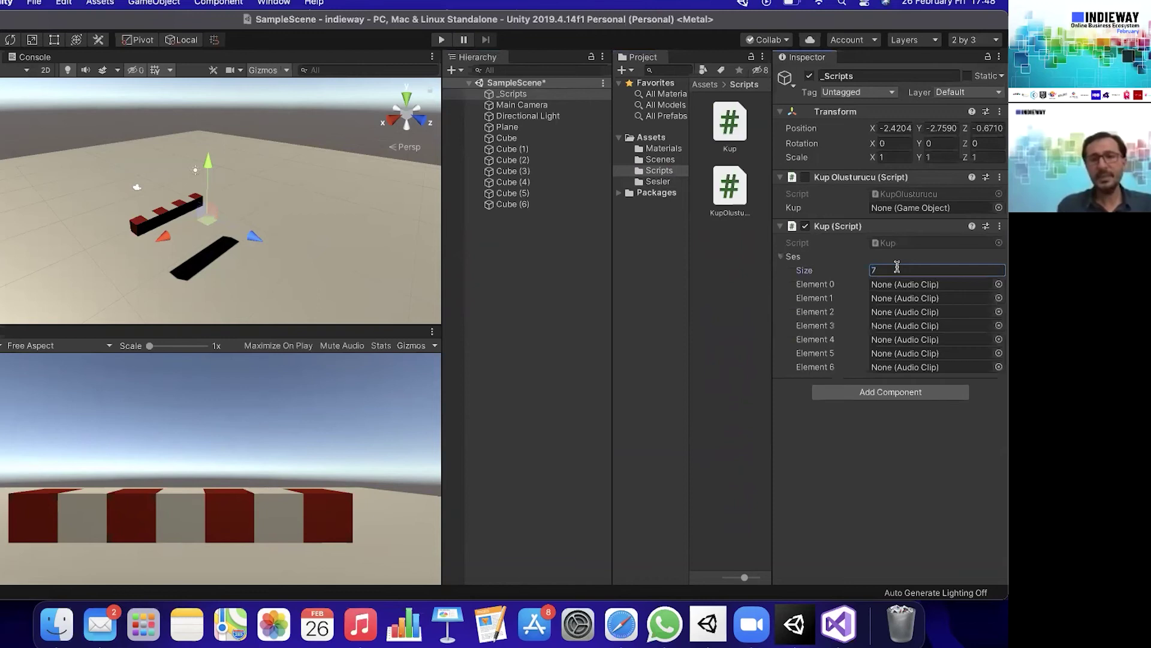
Drag do, re, mi, fa, sol, la and si onto Ses Elements 0–6, then start a play test.
click(670, 183)
drag(735, 131, 882, 284)
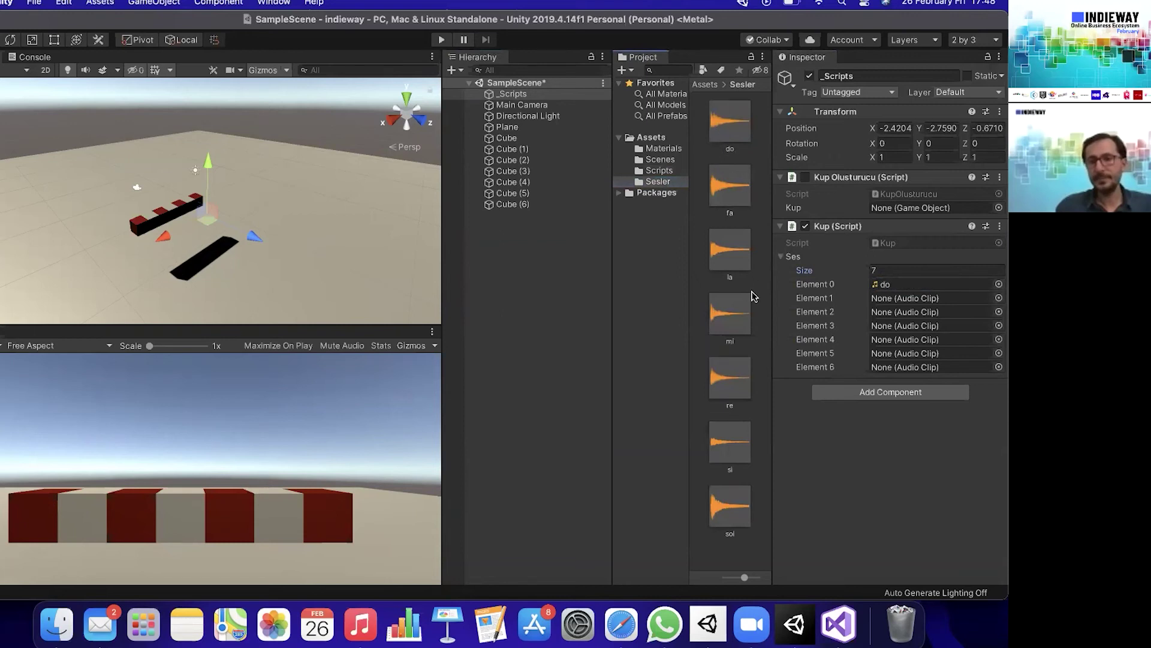
drag(741, 385, 903, 298)
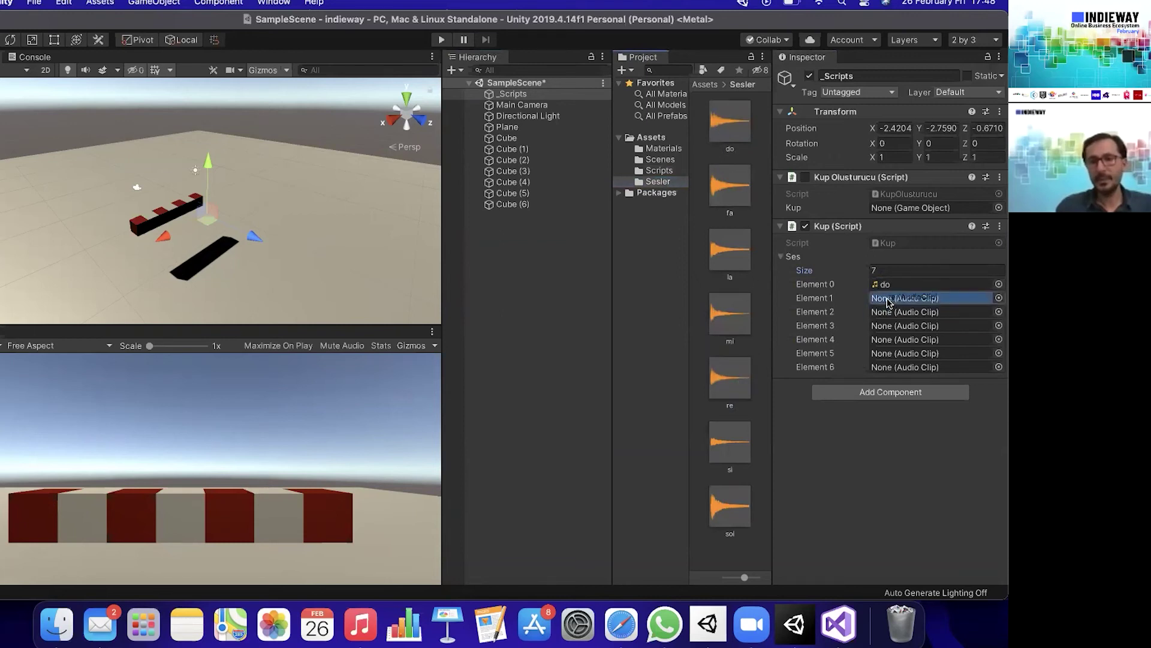
drag(740, 326, 900, 312)
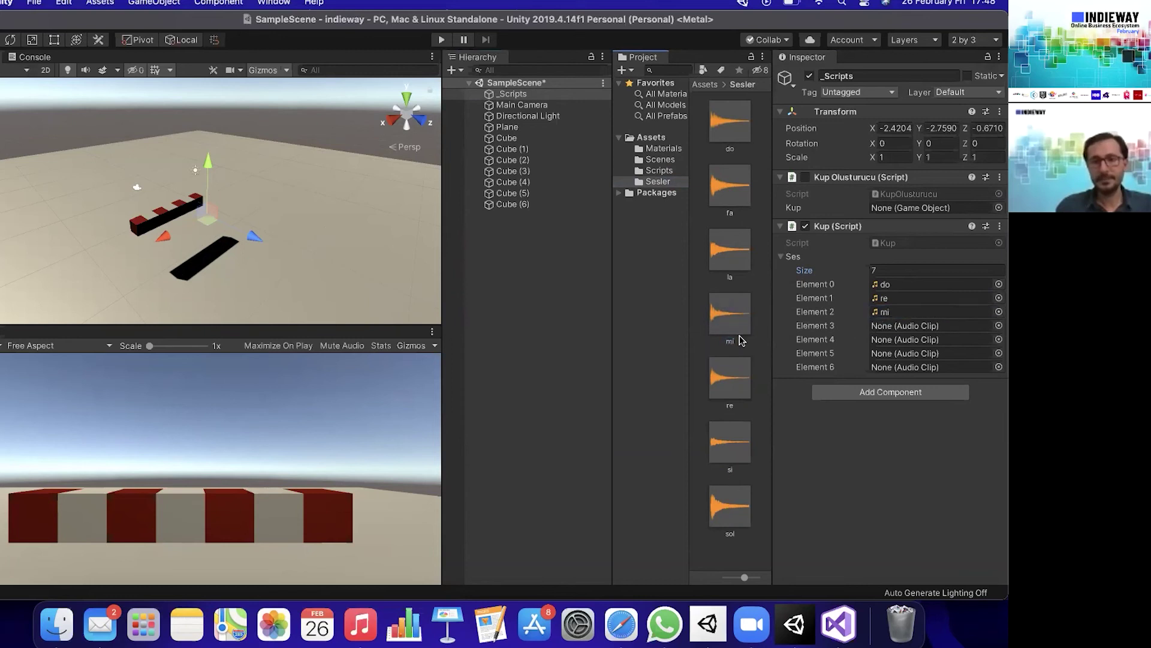
drag(732, 204, 903, 326)
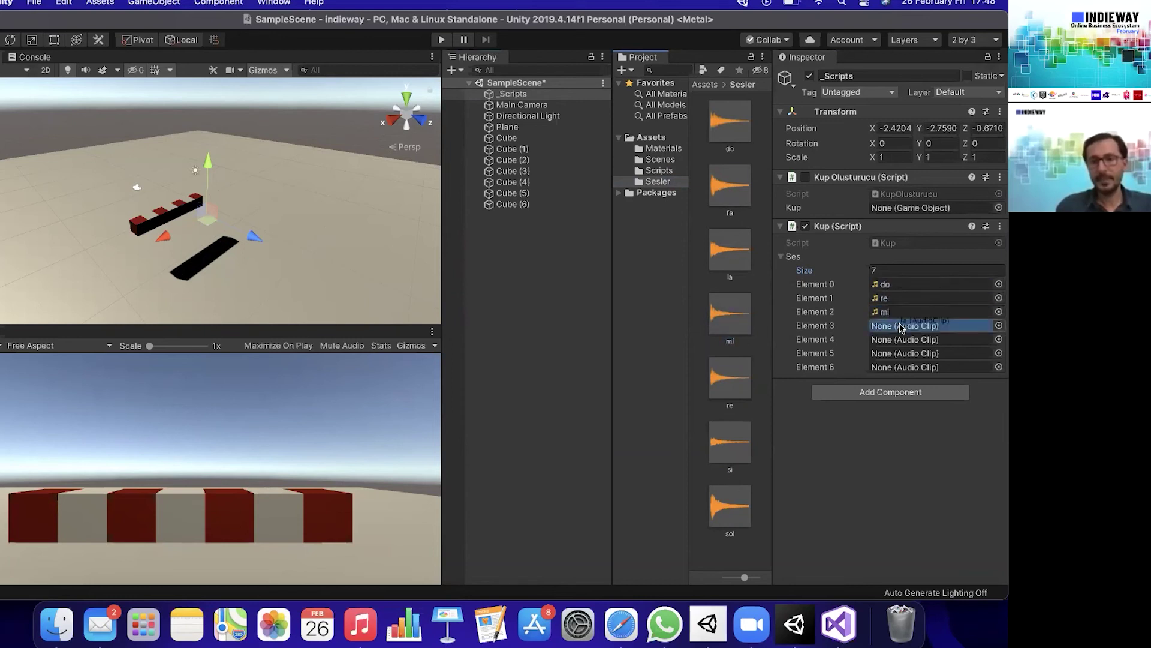
drag(731, 506, 899, 339)
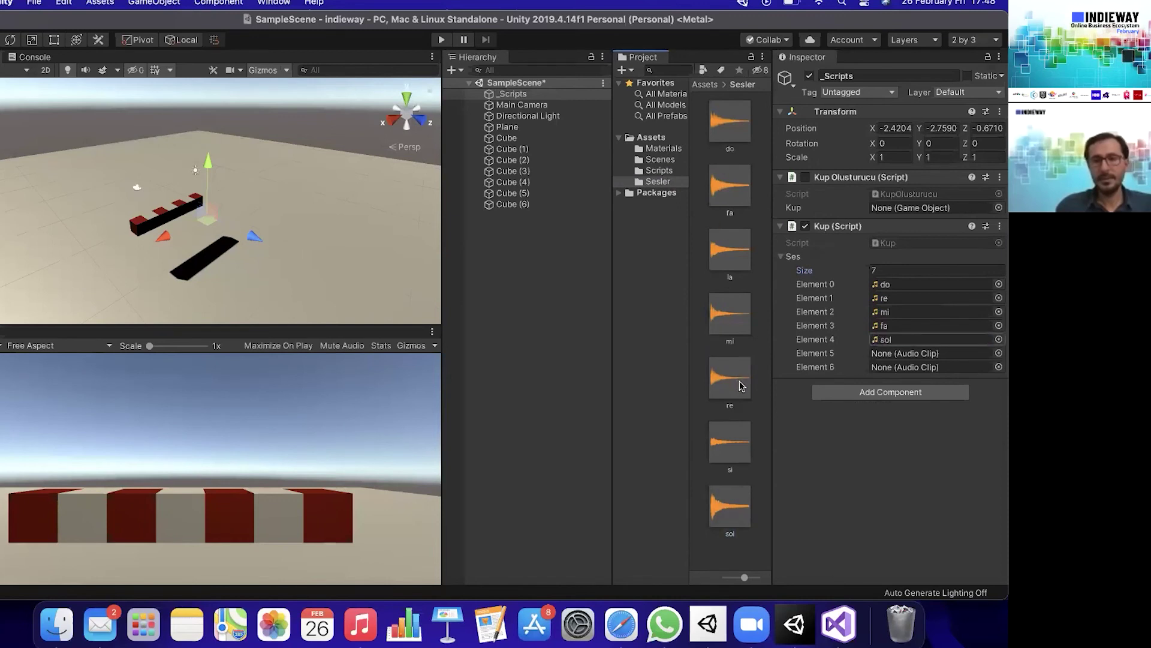
drag(730, 249, 898, 354)
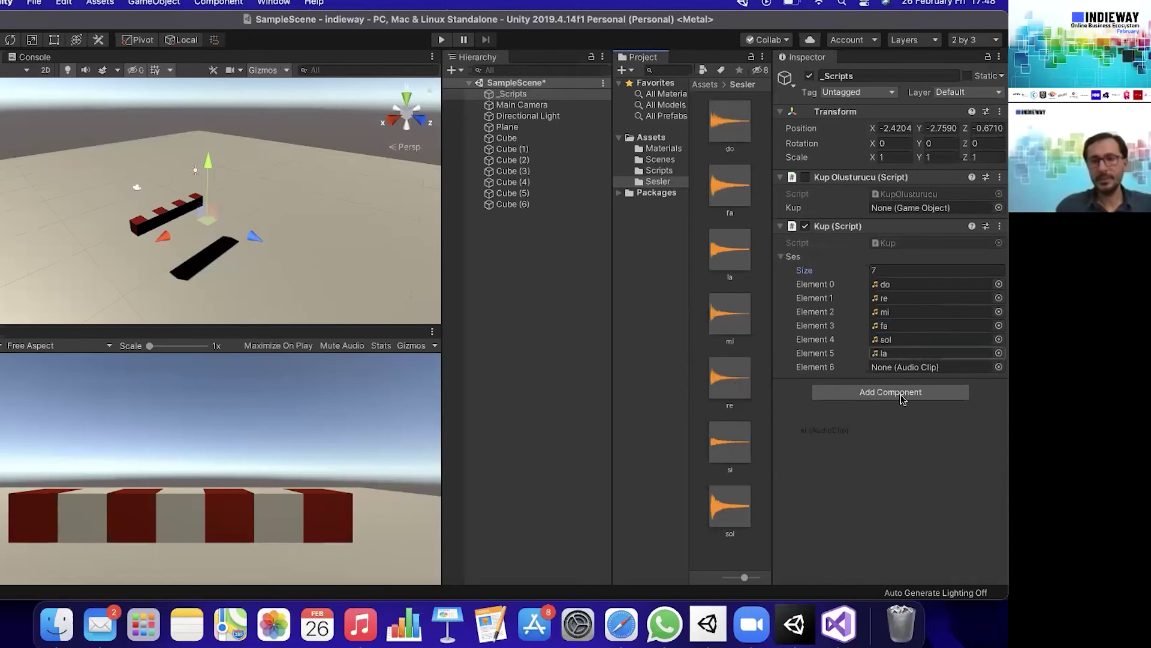
drag(903, 399, 900, 367)
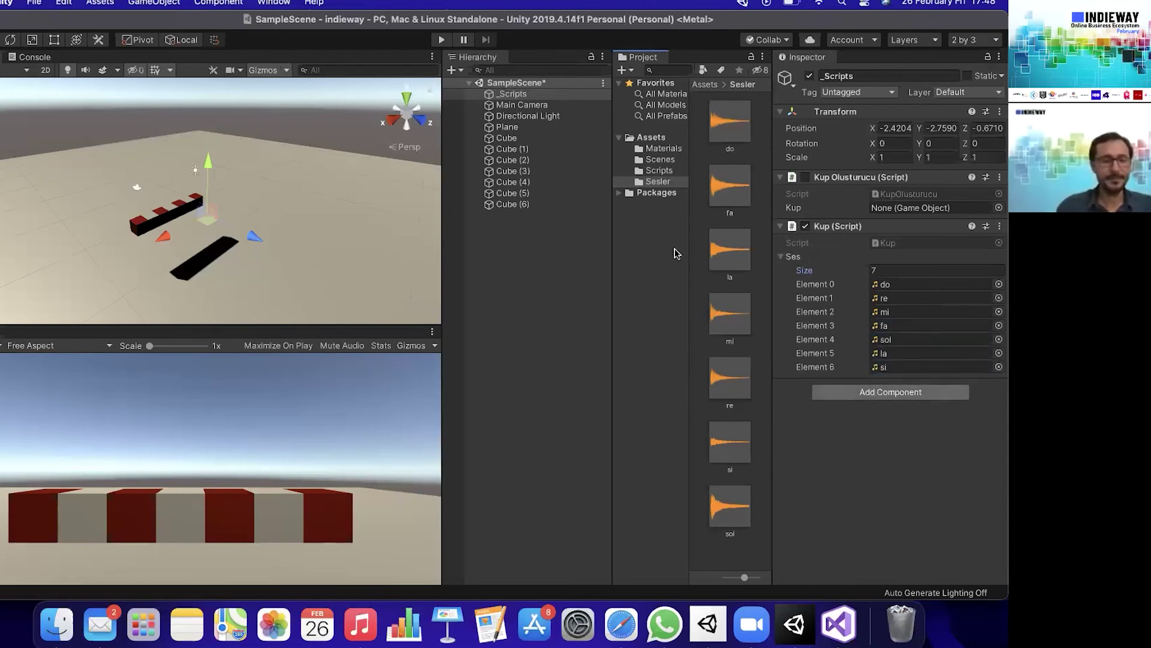
click(440, 40)
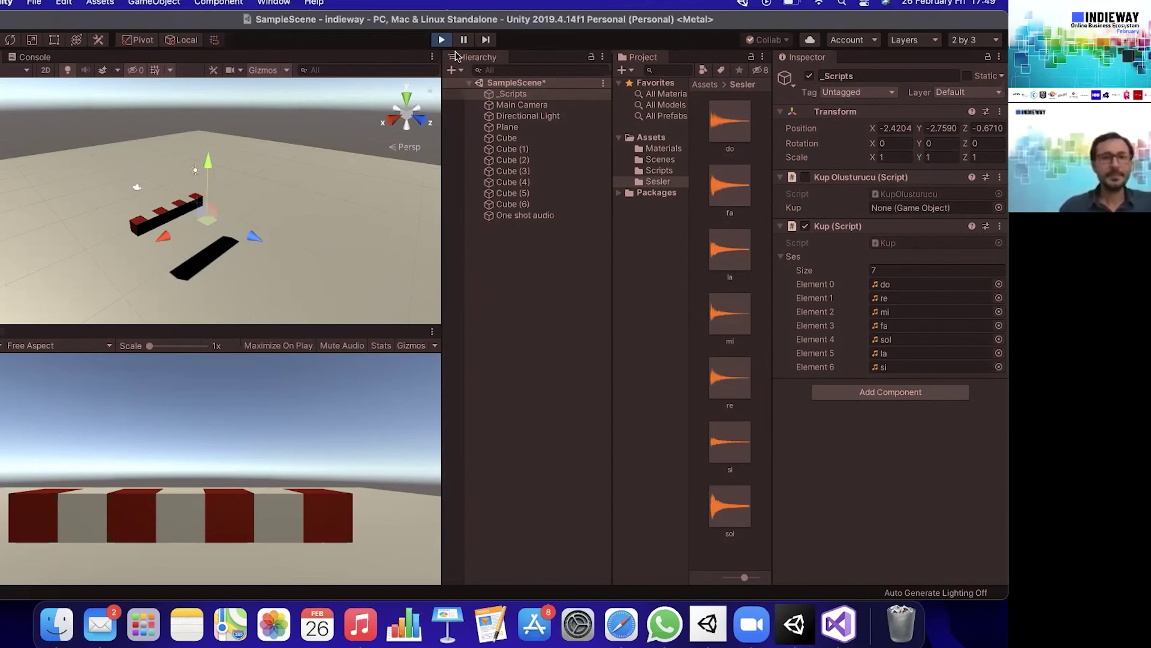
key(super+p)
click(604, 411)
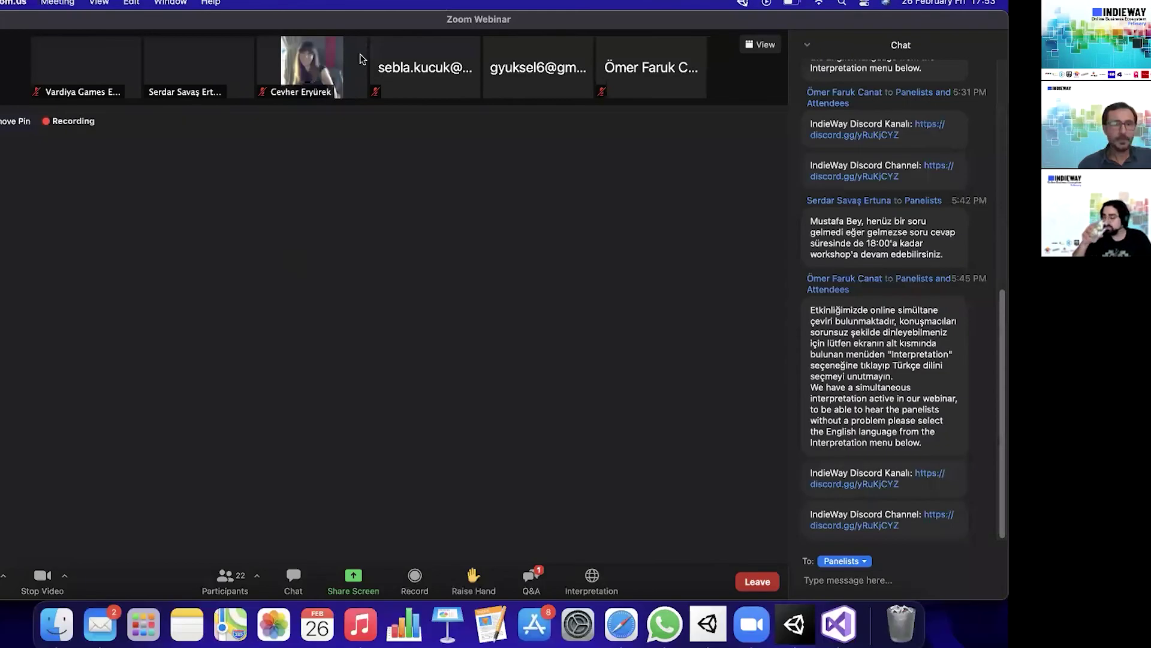
Return to the Unity editor and turn on the Scene view's 2D toggle.
key(super+Tab)
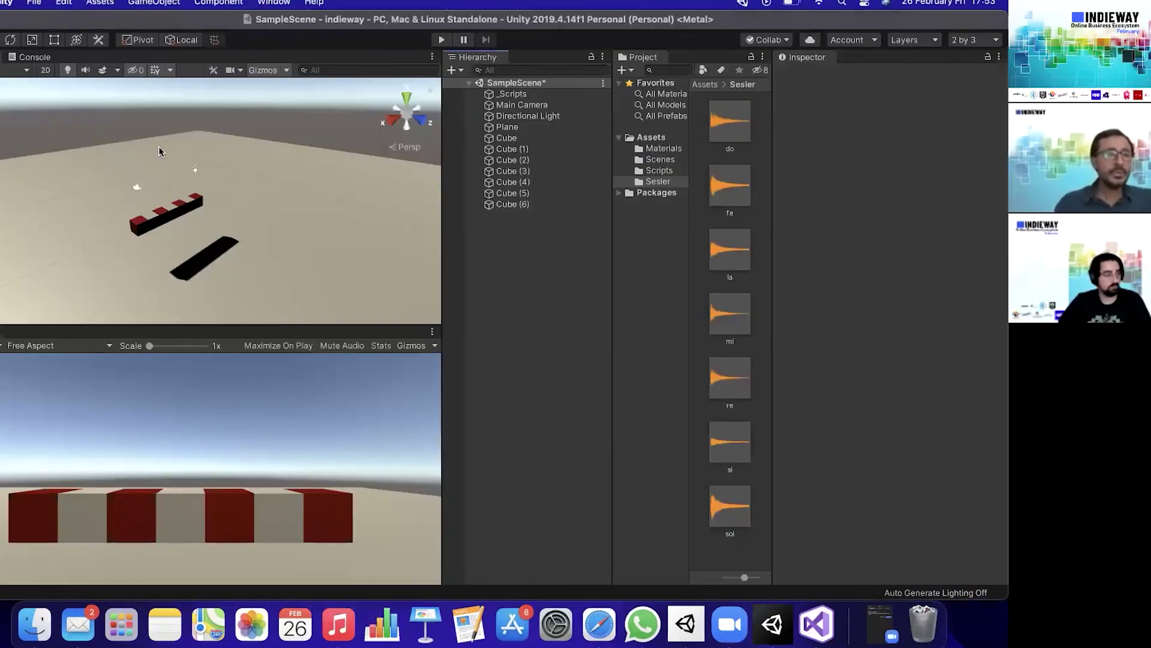
click(45, 72)
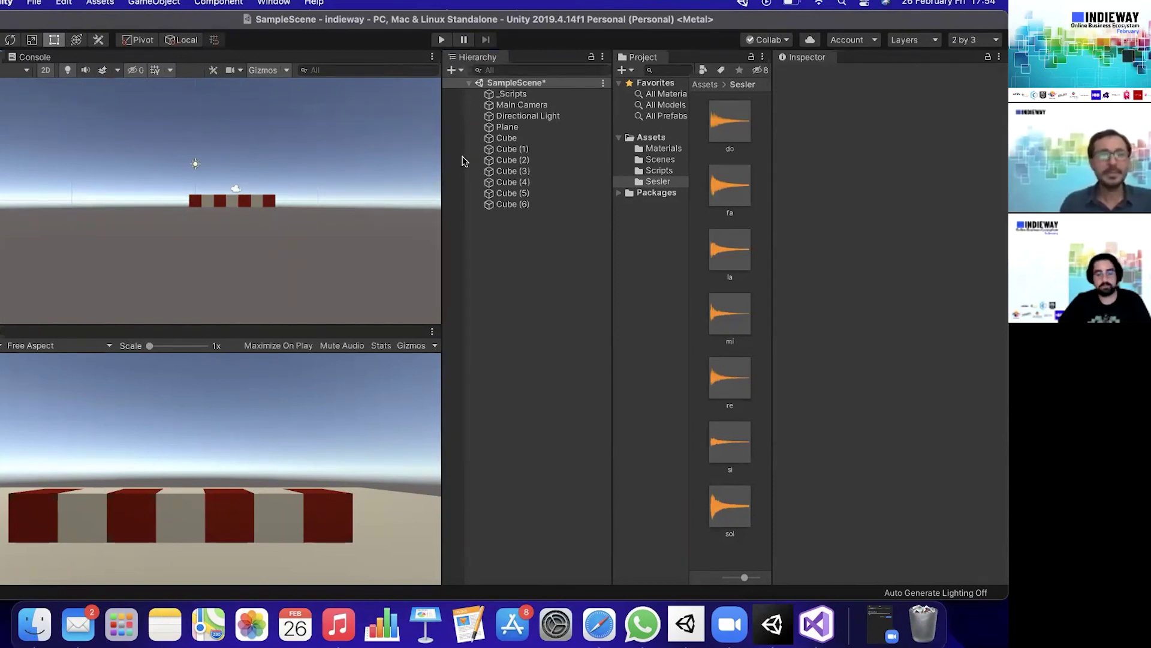
Create a 2D Sprite object and set its Sprite image to Background.
click(454, 70)
mouse_move(510, 118)
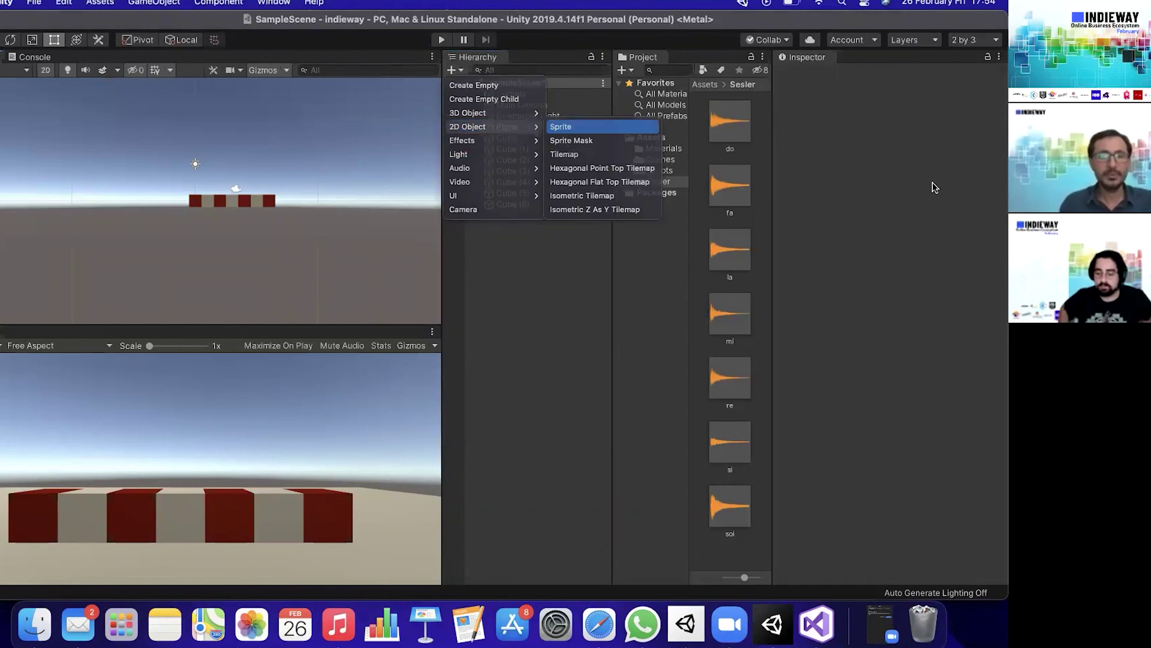
click(563, 121)
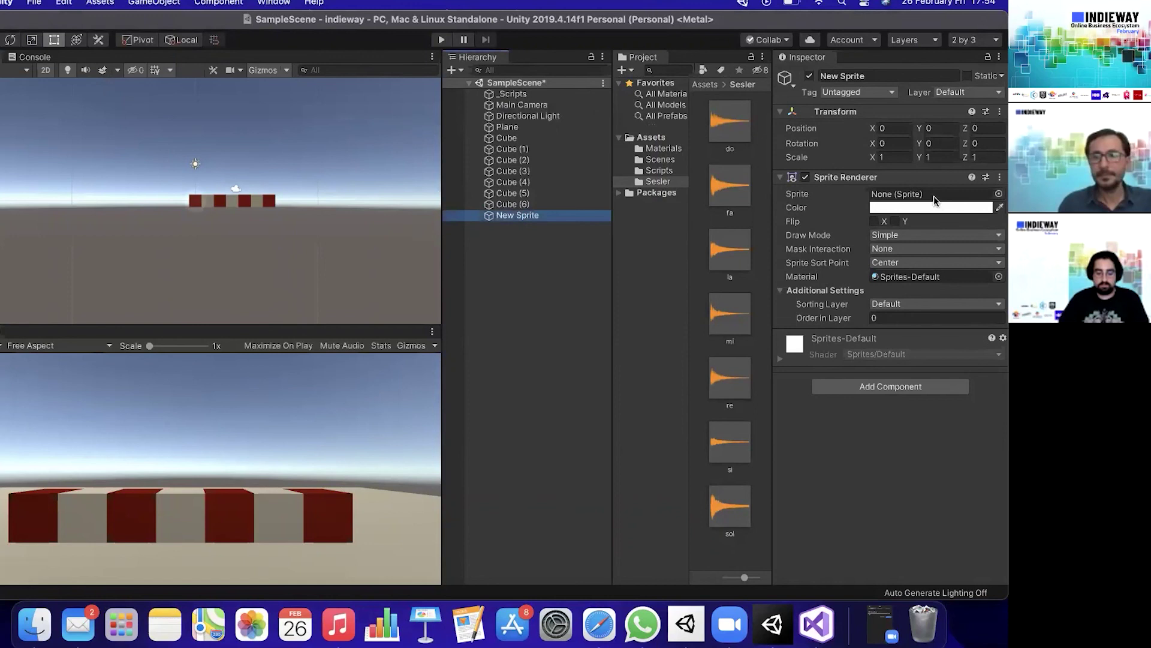
click(997, 194)
double_click(36, 102)
Tint the New Sprite red and frame it in the Scene view.
click(875, 210)
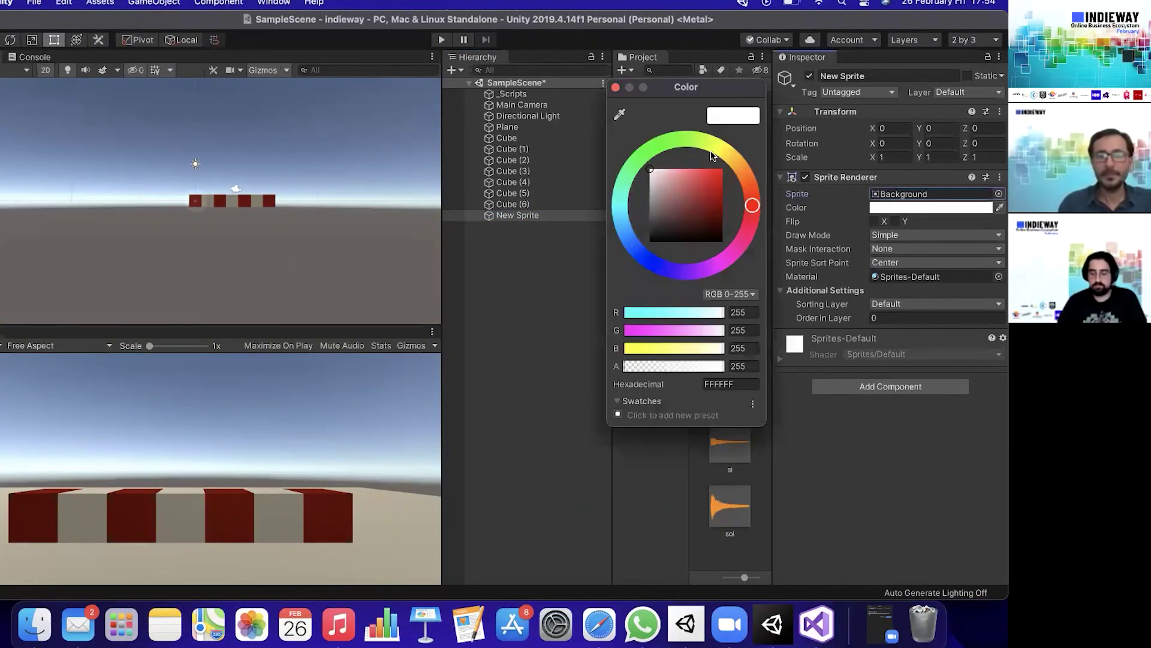
click(620, 114)
click(613, 84)
click(546, 218)
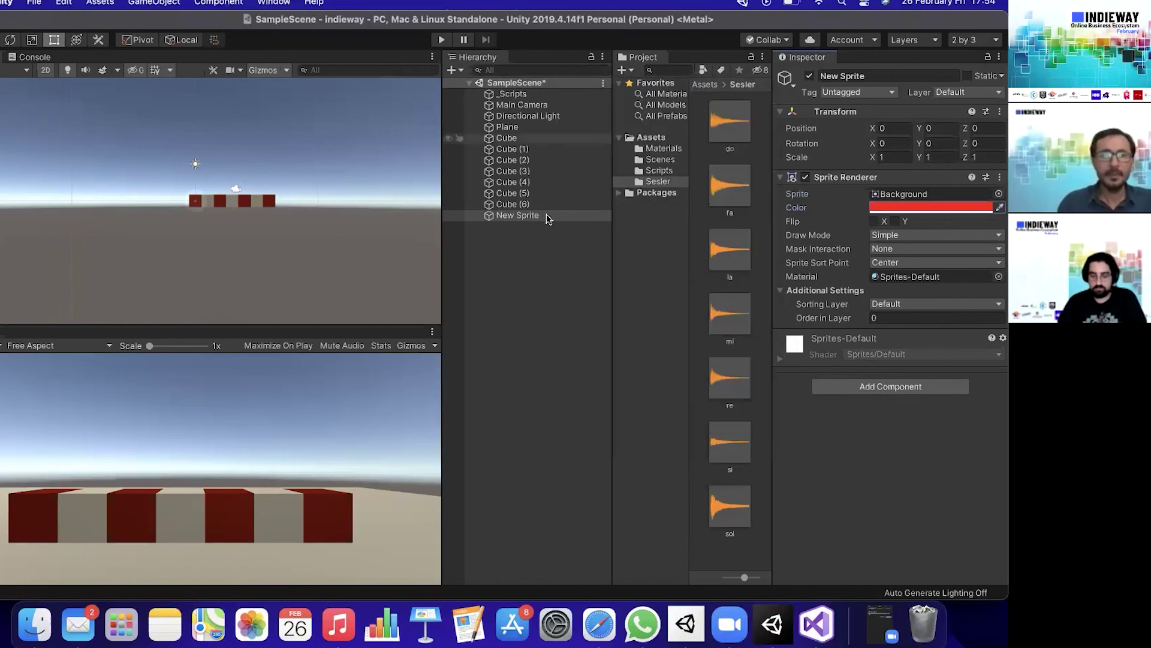
key(f)
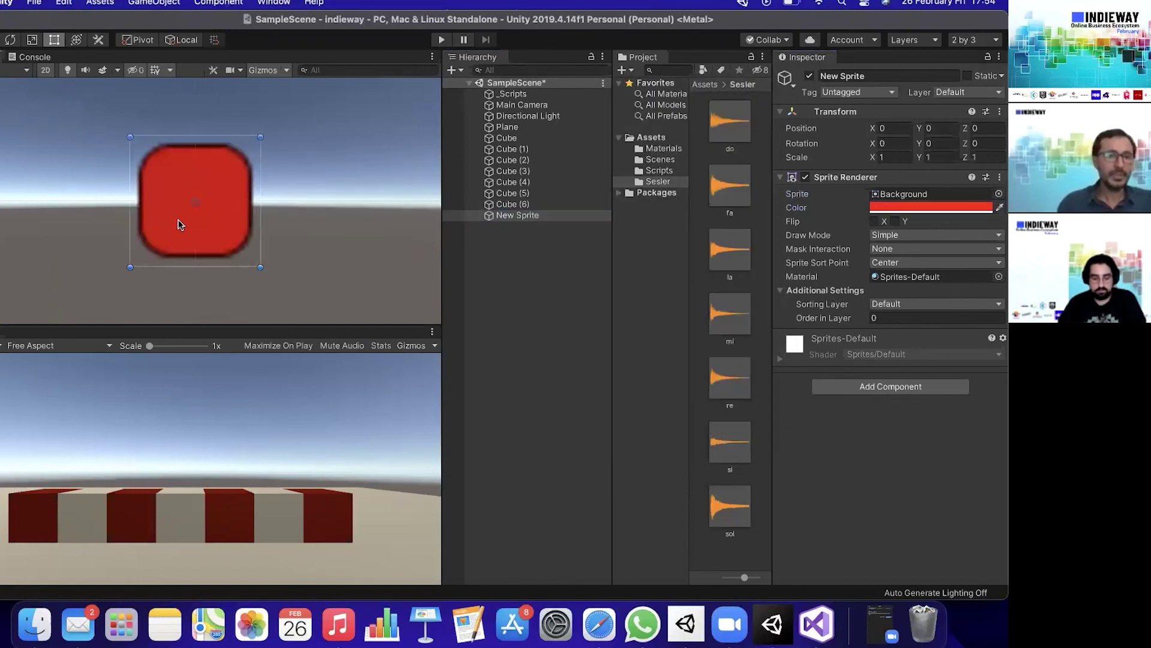
scroll(174, 247, down, 5)
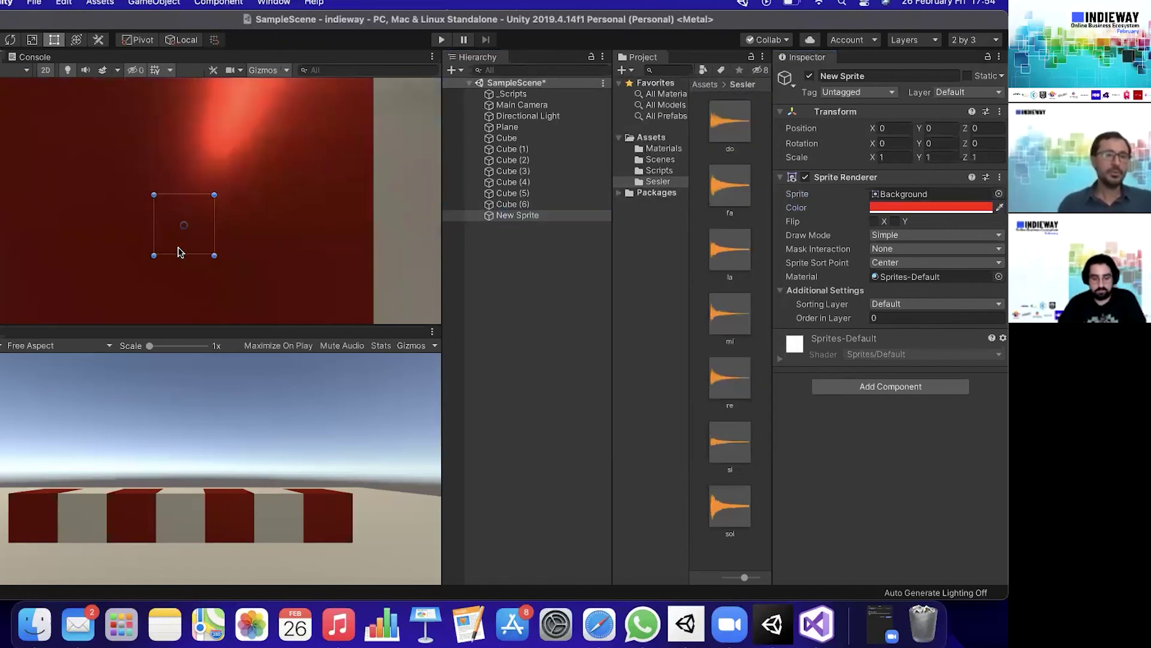
scroll(178, 250, up, 1)
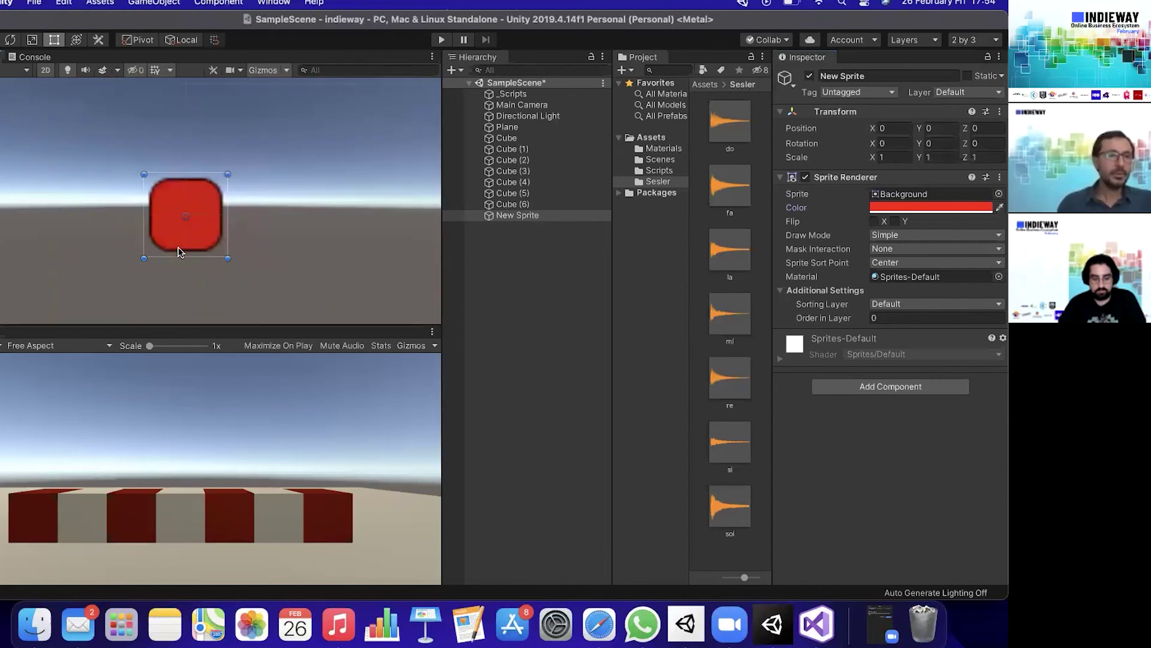
scroll(217, 229, down, 1)
scroll(217, 228, up, 2)
Delete the first Cube, select New Sprite, and return the Scene view to 3D.
click(515, 140)
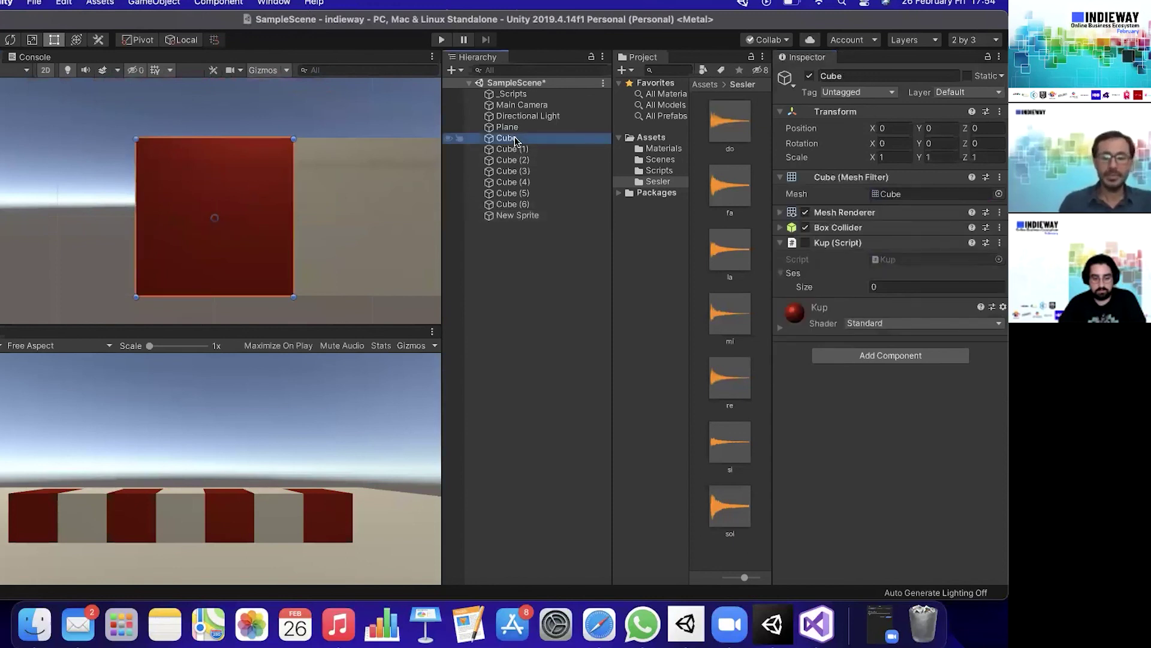
key(super+BackSpace)
click(517, 205)
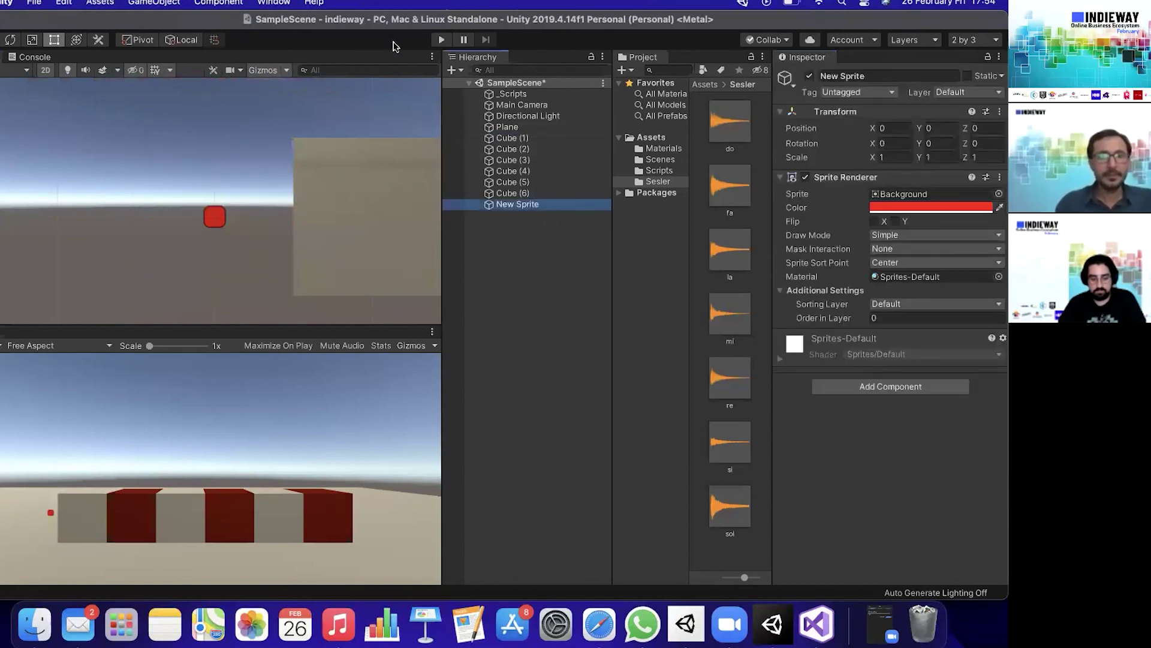
click(46, 72)
Lift the red sprite to Y 0.702 above the keys and save the scene.
mouse_move(257, 198)
right_down()
mouse_move(312, 228)
mouse_move(998, 205)
mouse_move(326, 196)
mouse_move(218, 152)
right_up()
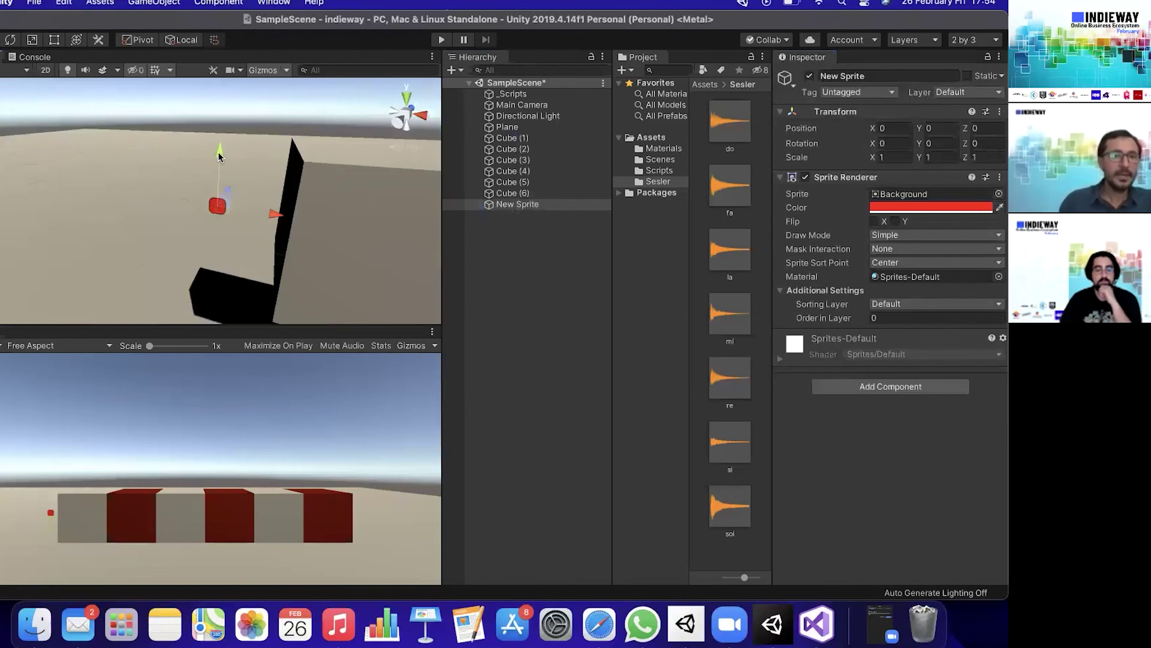
drag(217, 152, 261, 146)
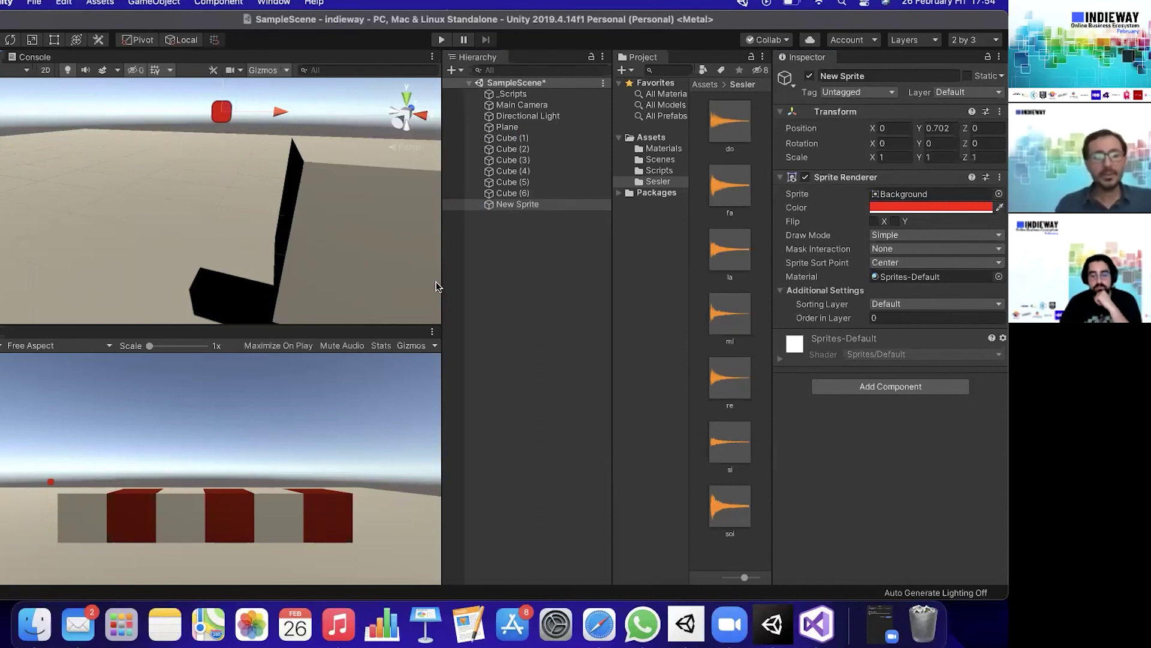
key(super+s)
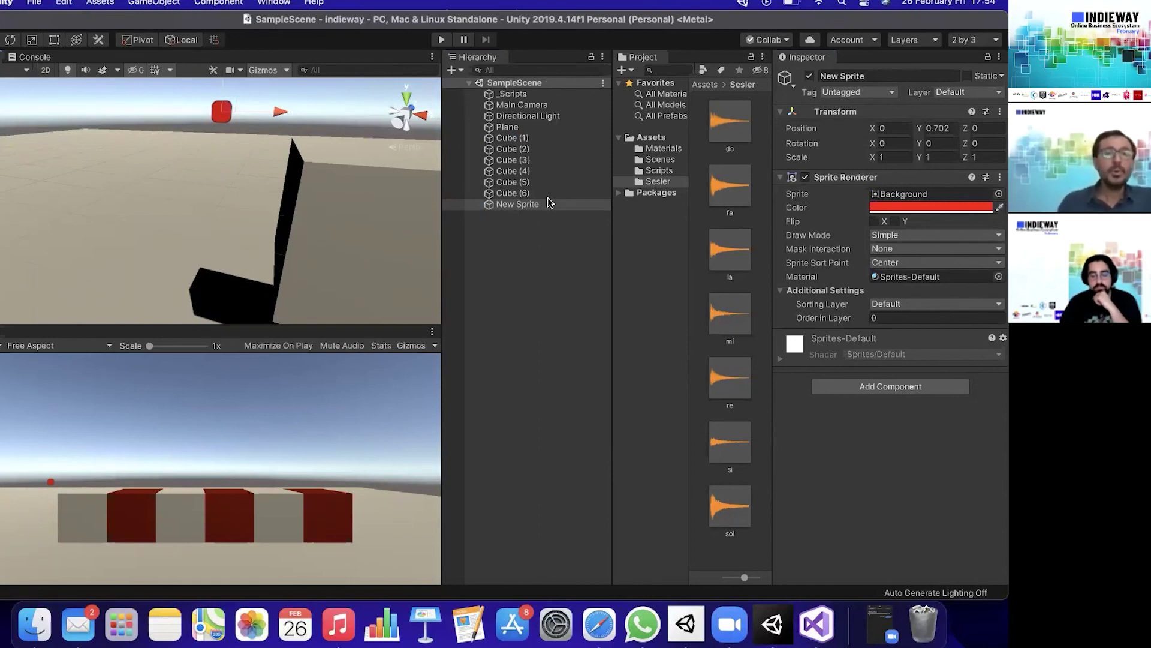
Dismiss the Add Component search without adding anything, then switch the Scene view to 2D.
click(874, 386)
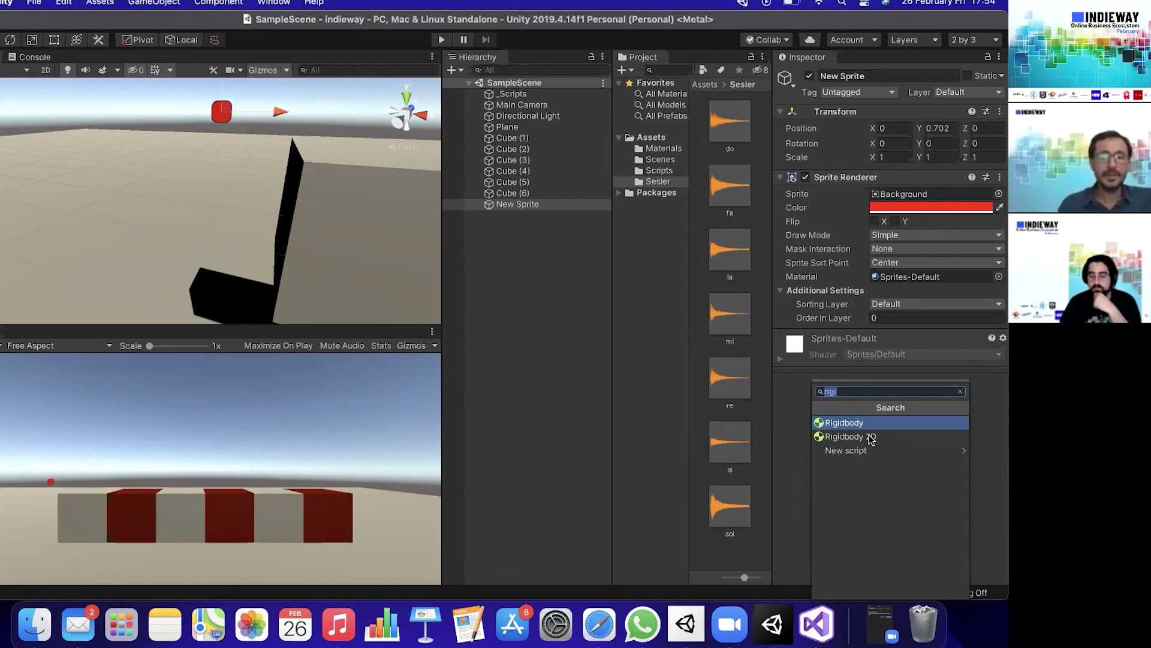
click(648, 346)
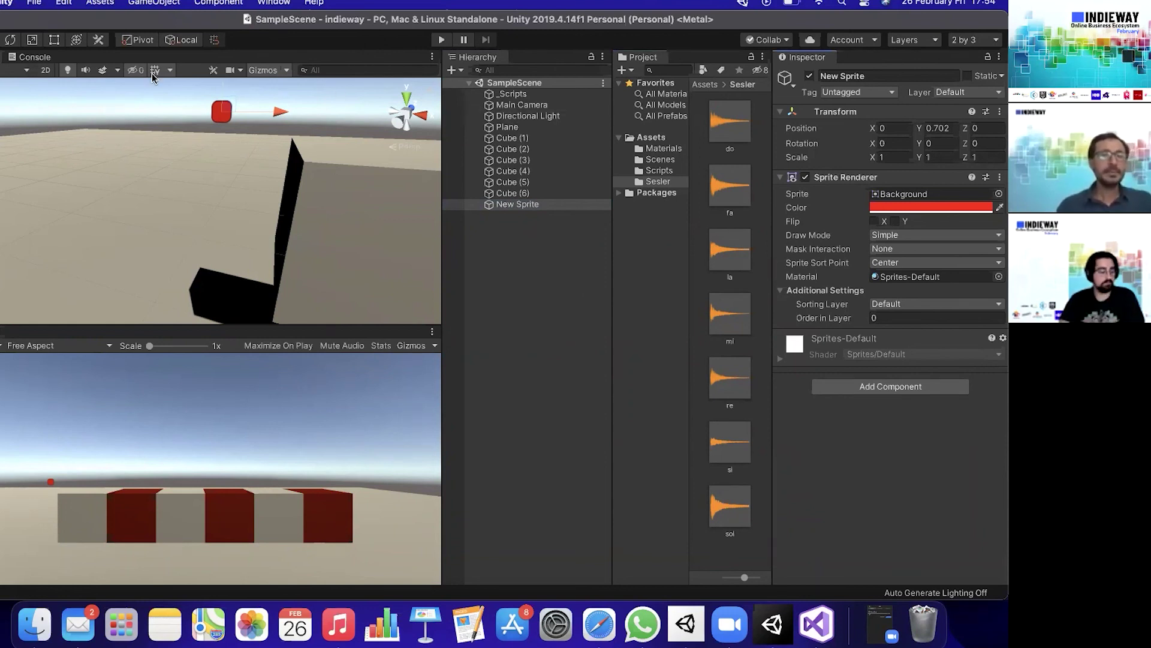
click(45, 71)
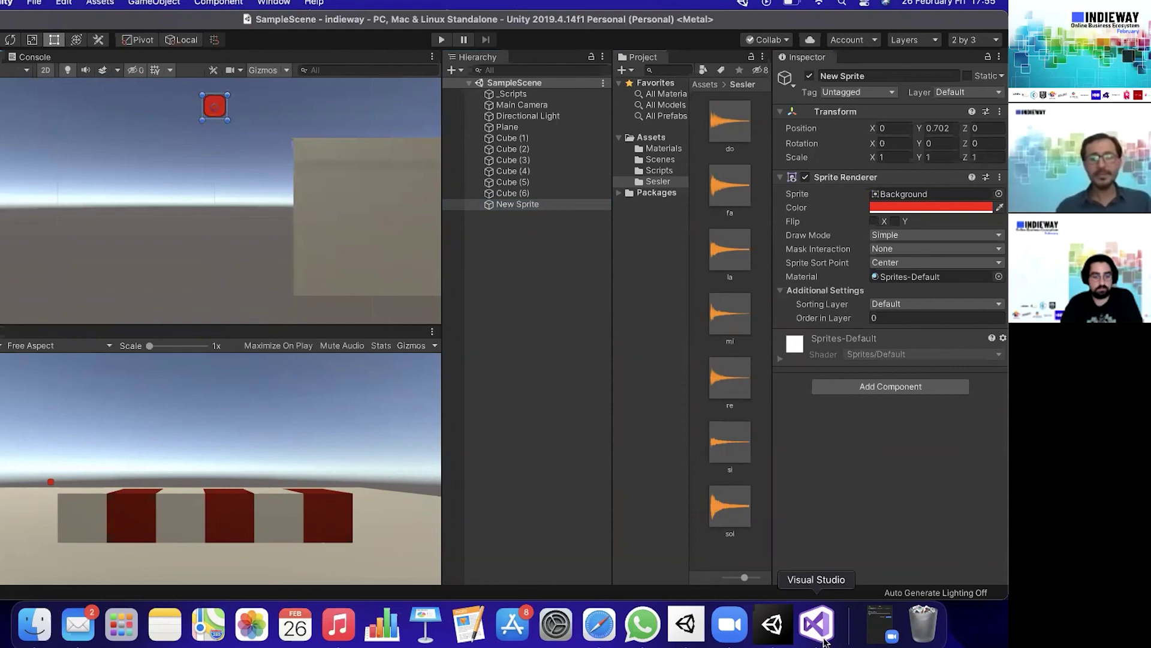
click(880, 631)
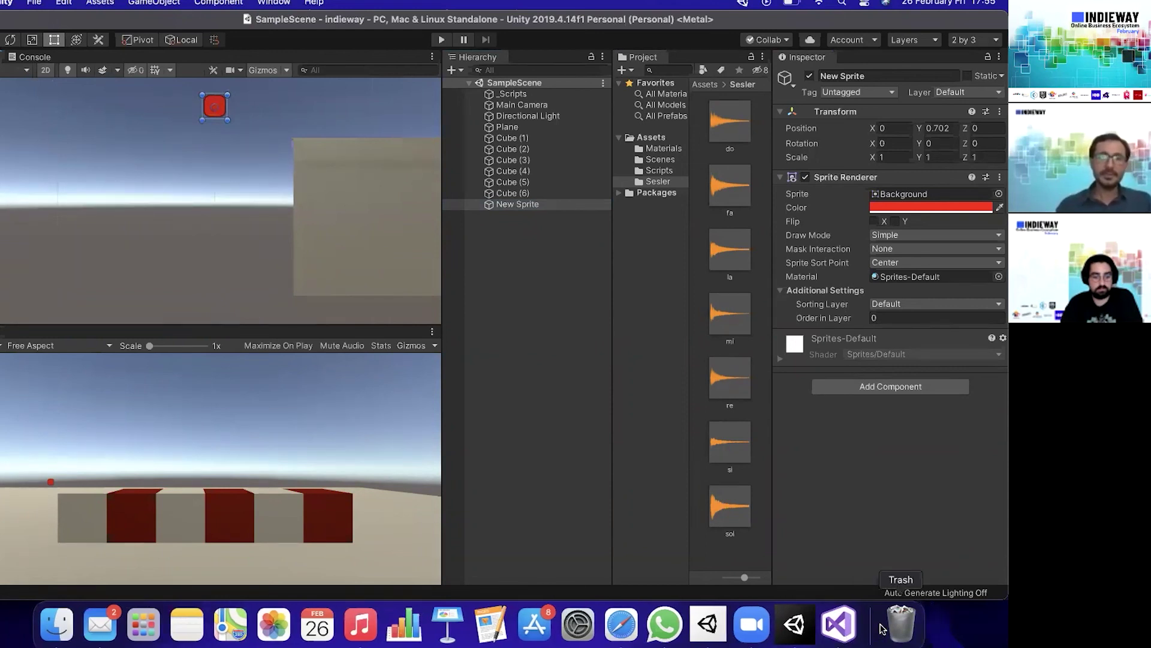